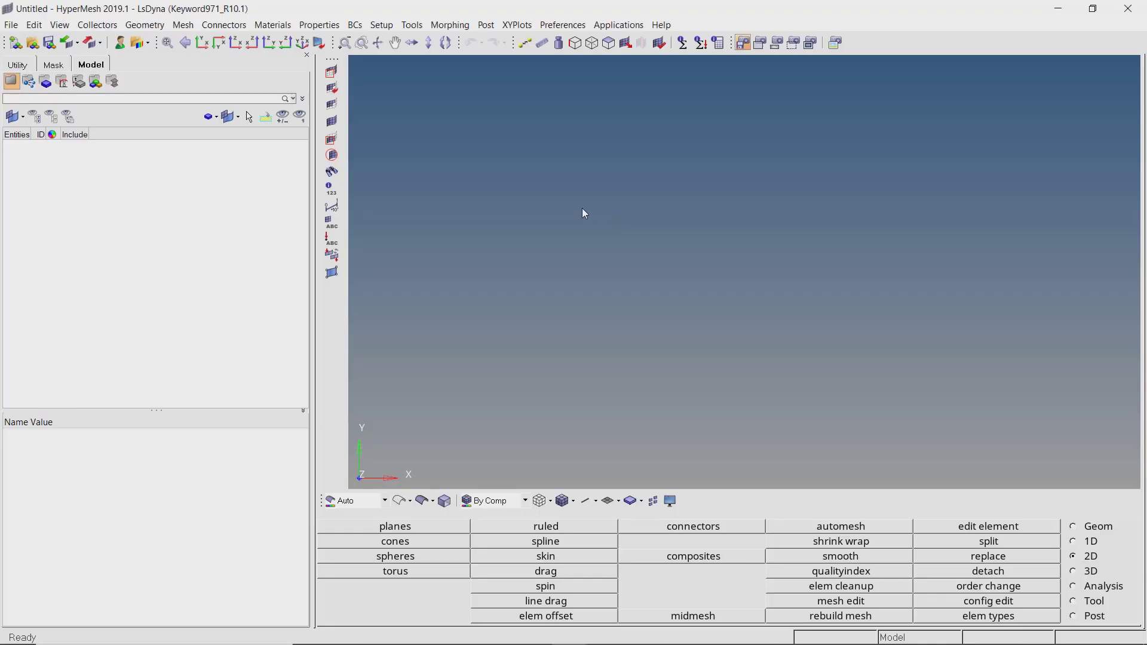
Confirm the LsDyna user profile with Keyword971_R10.1 and import the solver deck birdstrike_setup.k
{"action": "left_click", "coordinate": [122, 50]}
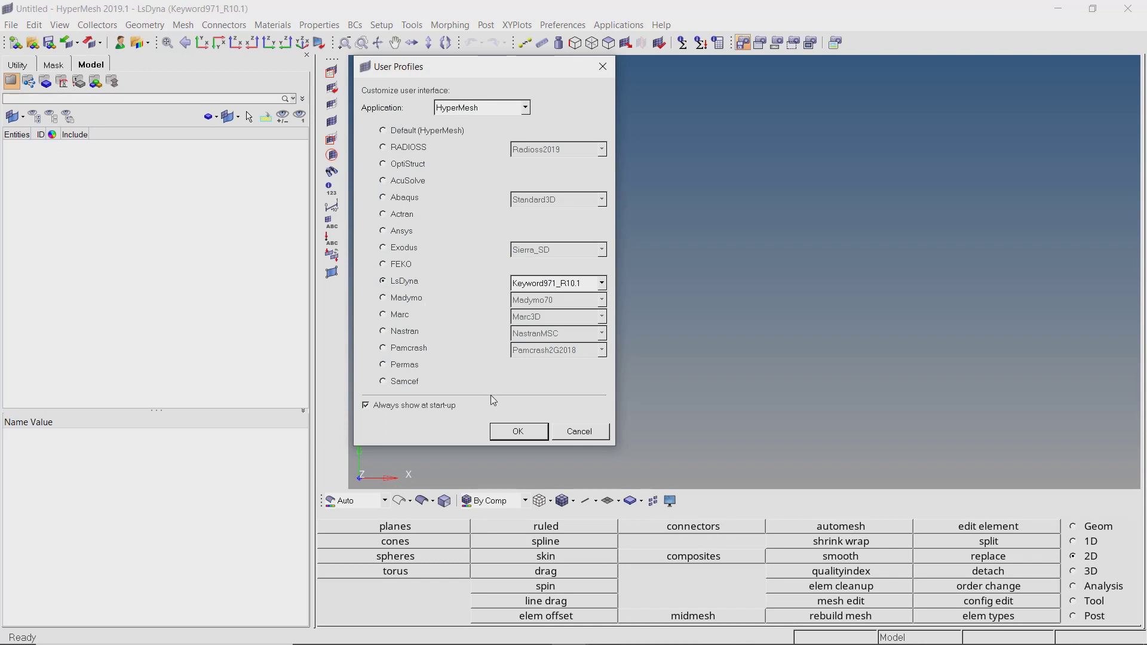
{"action": "left_click", "coordinate": [517, 432]}
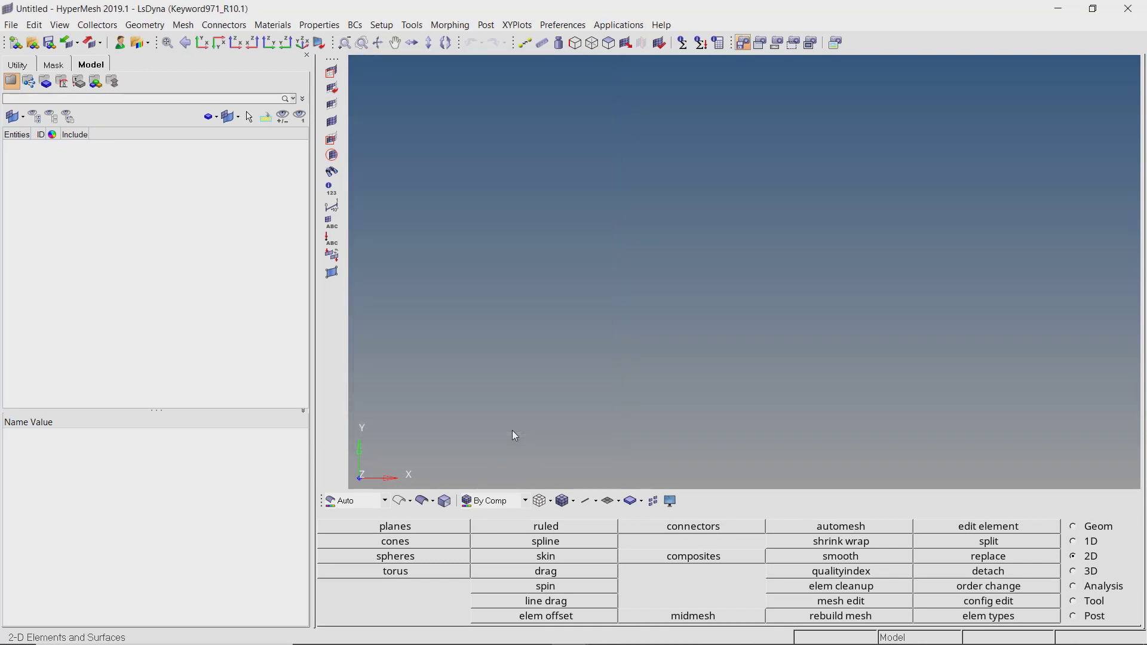
{"action": "left_click", "coordinate": [12, 25]}
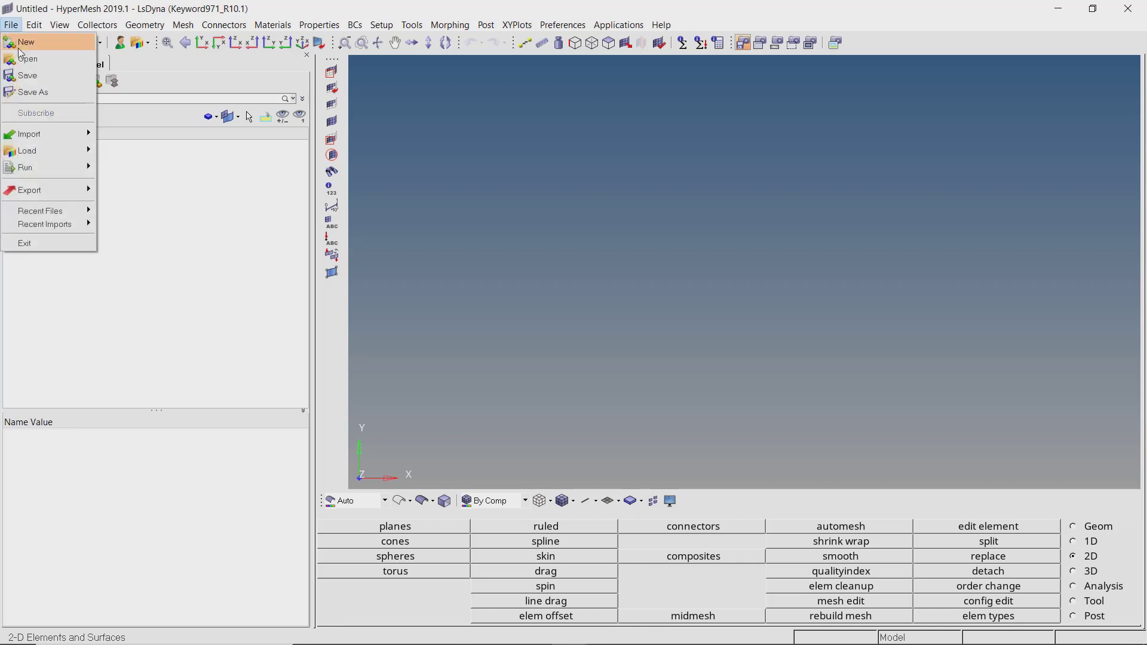
{"action": "mouse_move", "coordinate": [68, 134]}
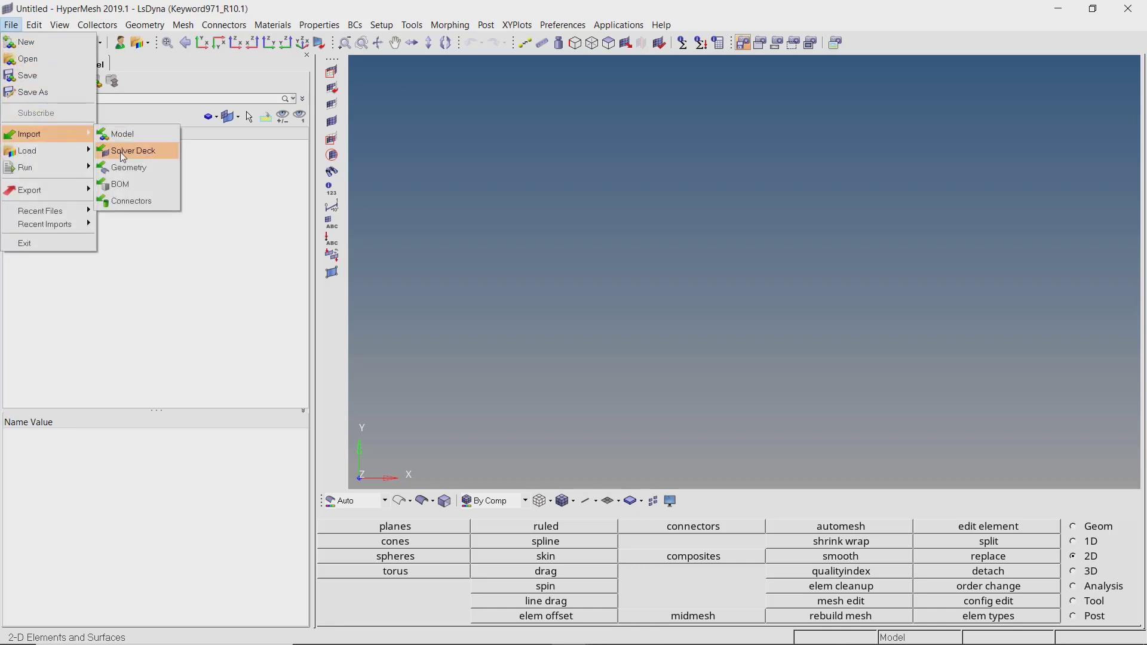
{"action": "left_click", "coordinate": [124, 153]}
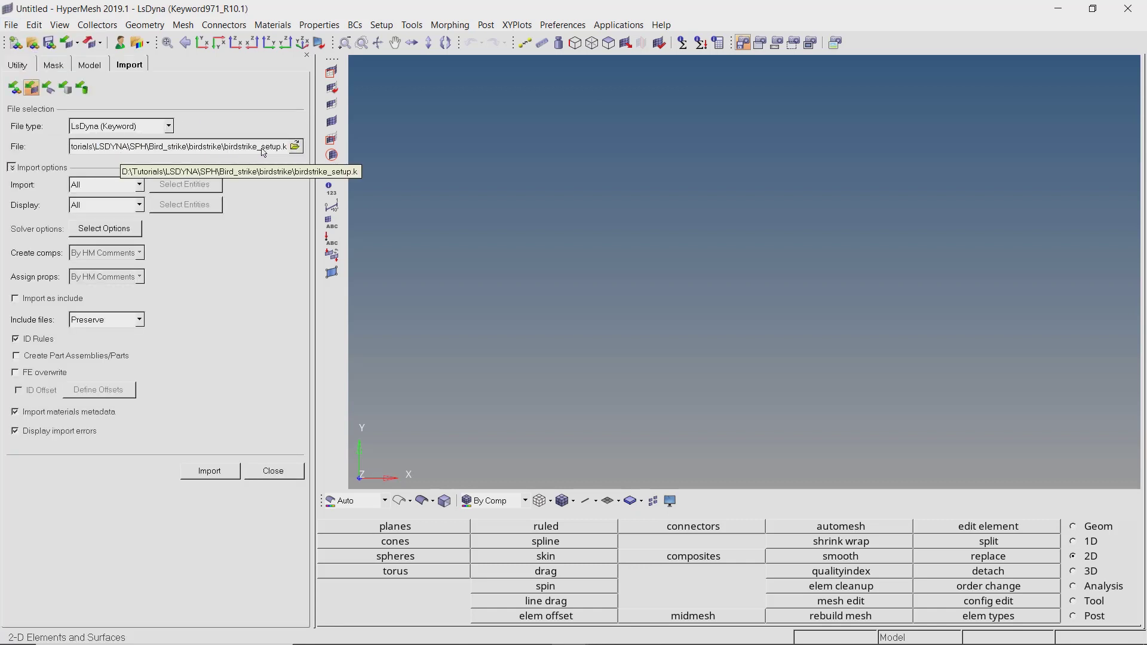
{"action": "left_click", "coordinate": [295, 147]}
{"action": "left_click", "coordinate": [295, 150]}
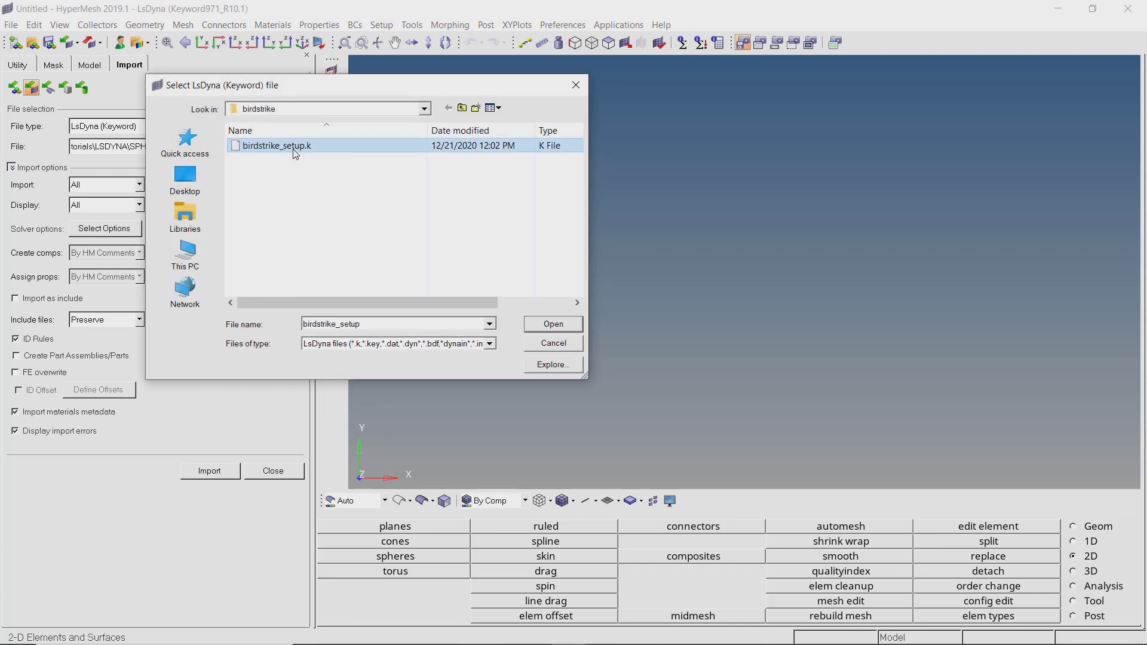
{"action": "left_click", "coordinate": [566, 323]}
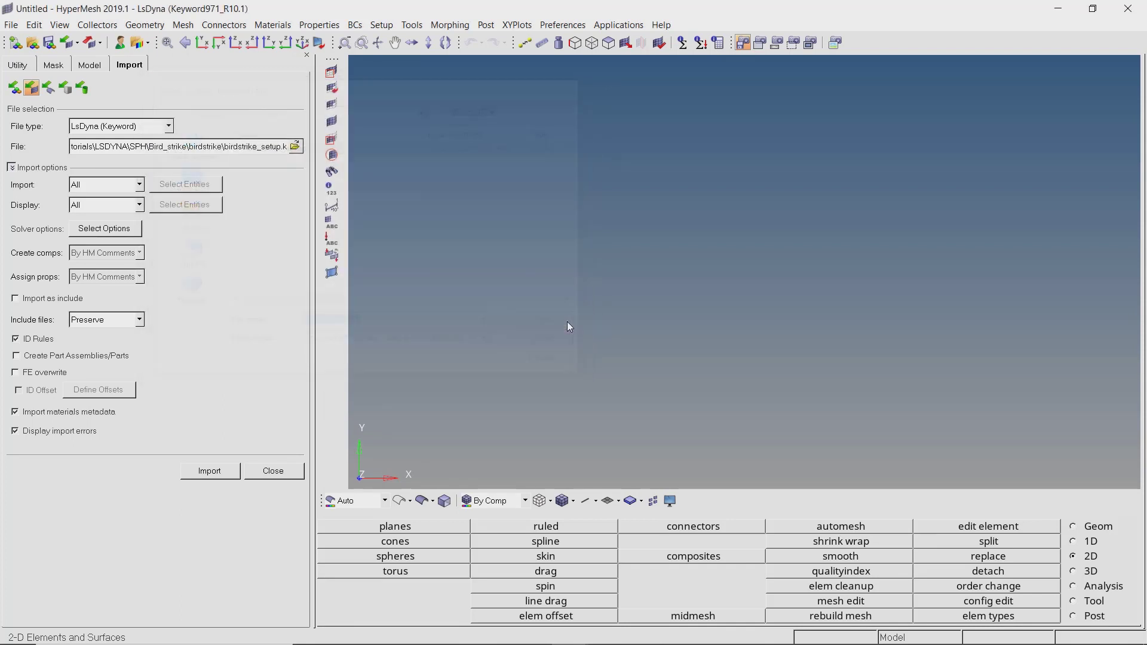
{"action": "left_click", "coordinate": [221, 476]}
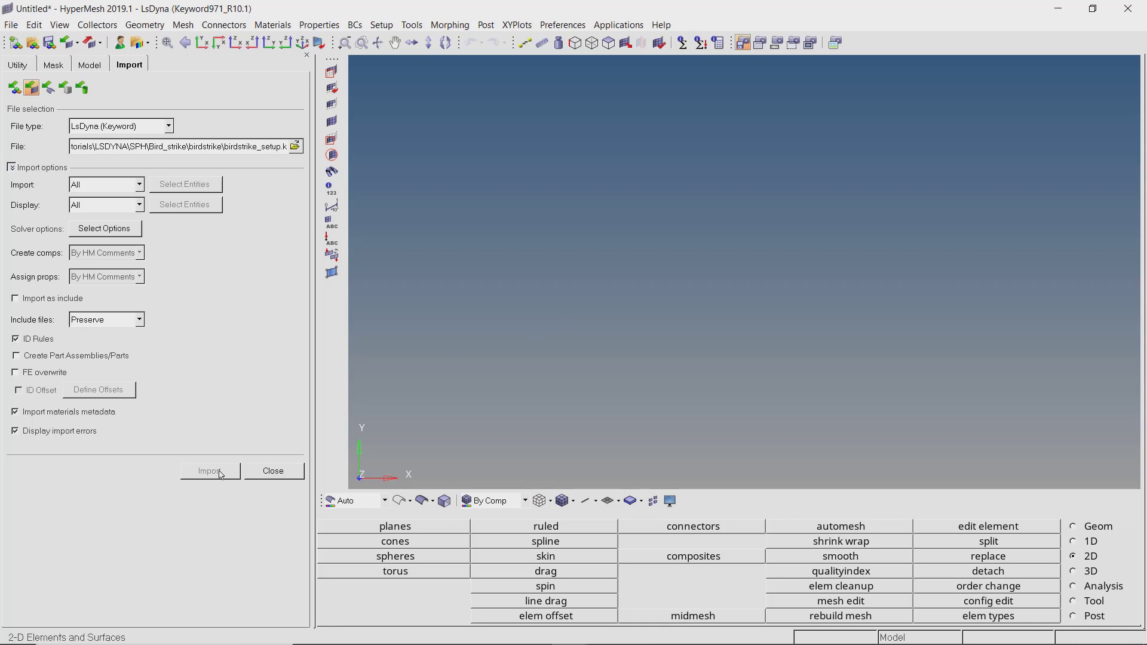
{"action": "left_click", "coordinate": [258, 478]}
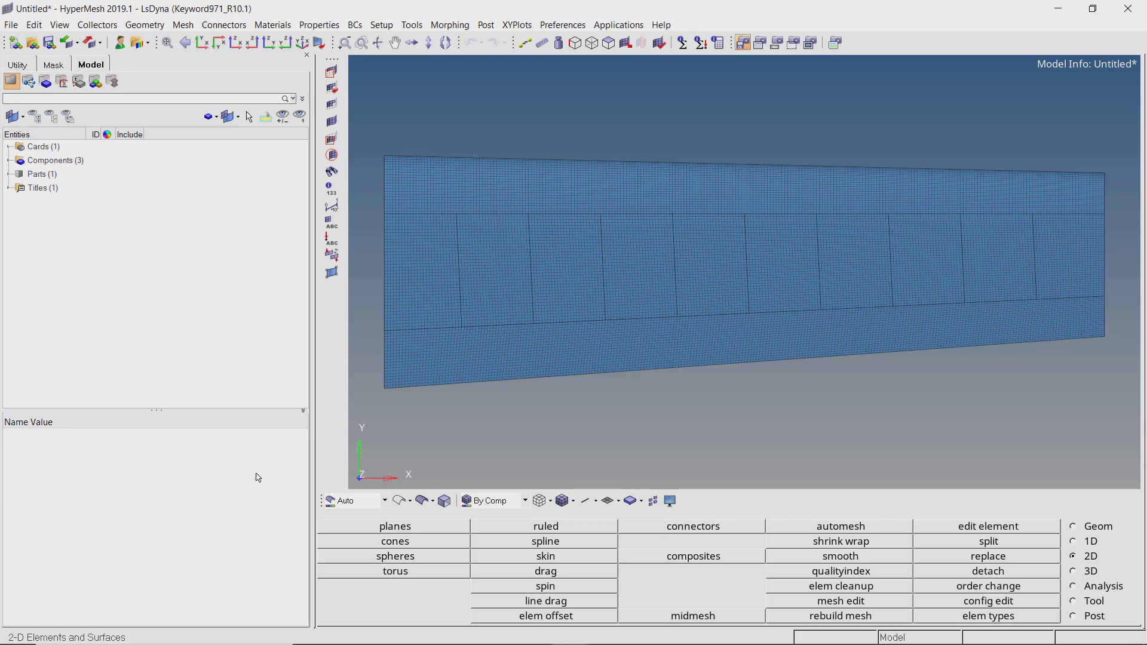
Open the Solver browser and expand the *PART group down to its individual parts
{"action": "left_click", "coordinate": [70, 26]}
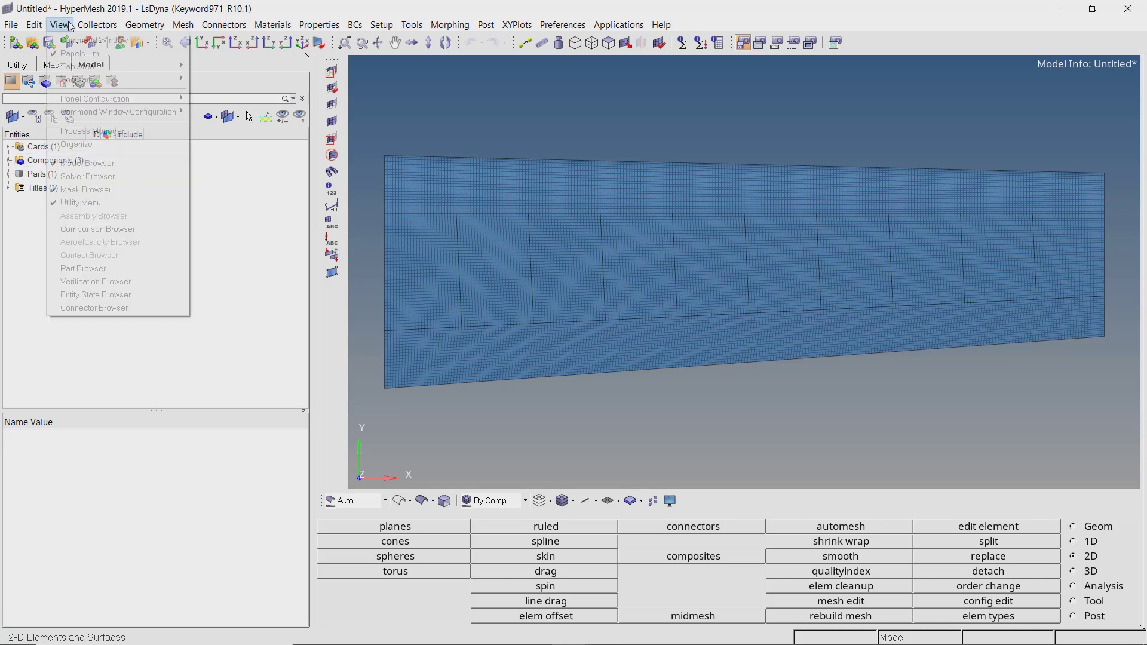
{"action": "left_click", "coordinate": [114, 178]}
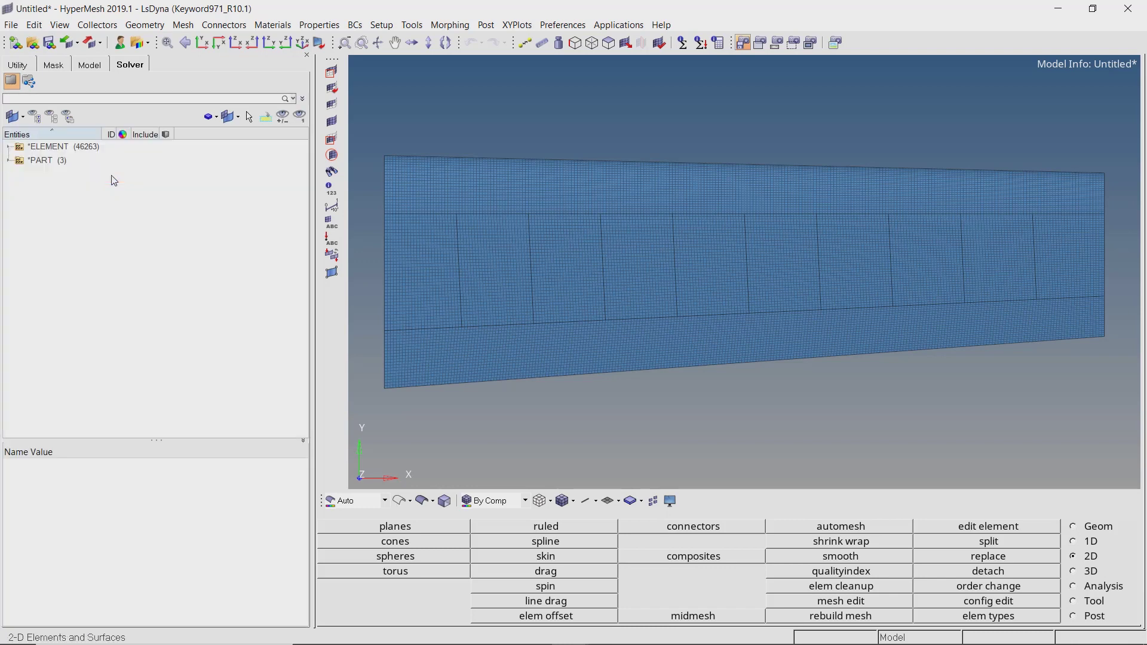
{"action": "left_click", "coordinate": [9, 161]}
{"action": "left_click", "coordinate": [20, 174]}
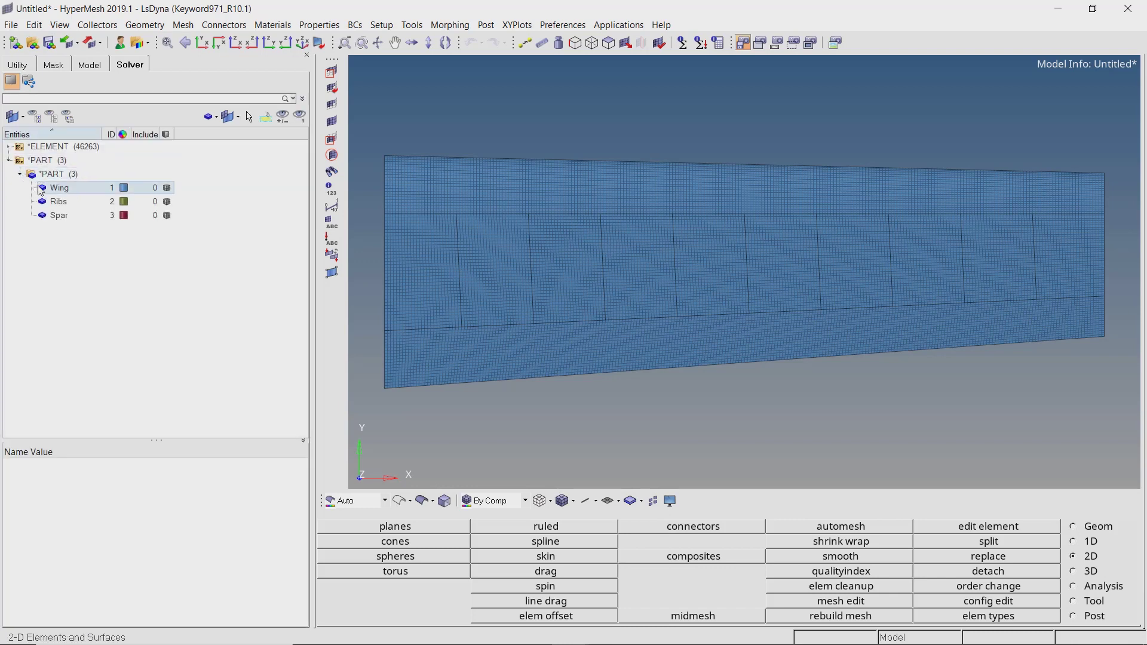
Hide the Wing part to examine the Ribs and Spar inside, toggle their display, and show the wing again
{"action": "left_click", "coordinate": [42, 189]}
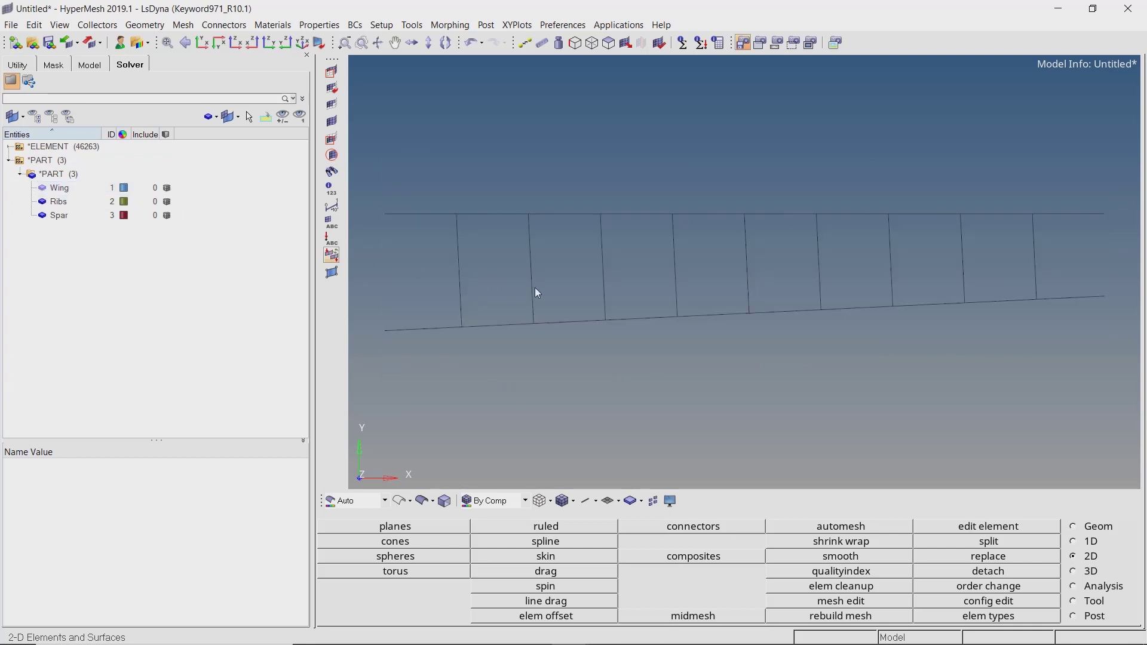
{"action": "left_click_drag", "start_coordinate": [542, 338], "coordinate": [629, 285], "text": "ctrl"}
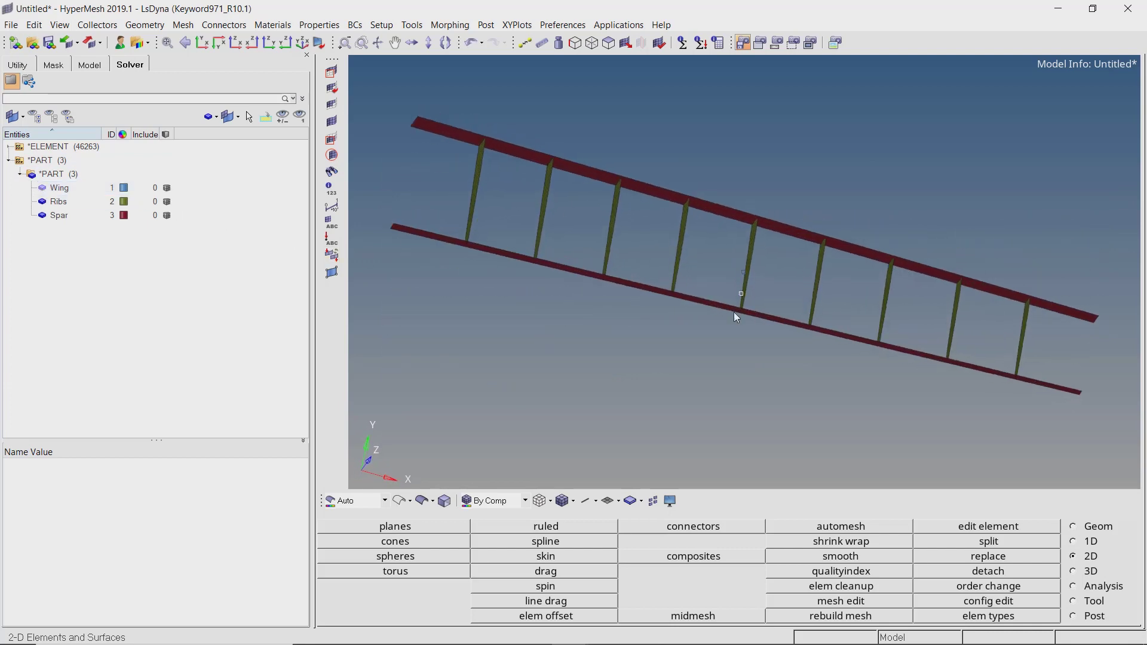
{"action": "mouse_move", "coordinate": [736, 327]}
{"action": "left_mouse_down", "text": "ctrl"}
{"action": "mouse_move", "coordinate": [872, 348]}
{"action": "mouse_move", "coordinate": [777, 317]}
{"action": "mouse_move", "coordinate": [742, 271]}
{"action": "left_mouse_up", "text": "ctrl"}
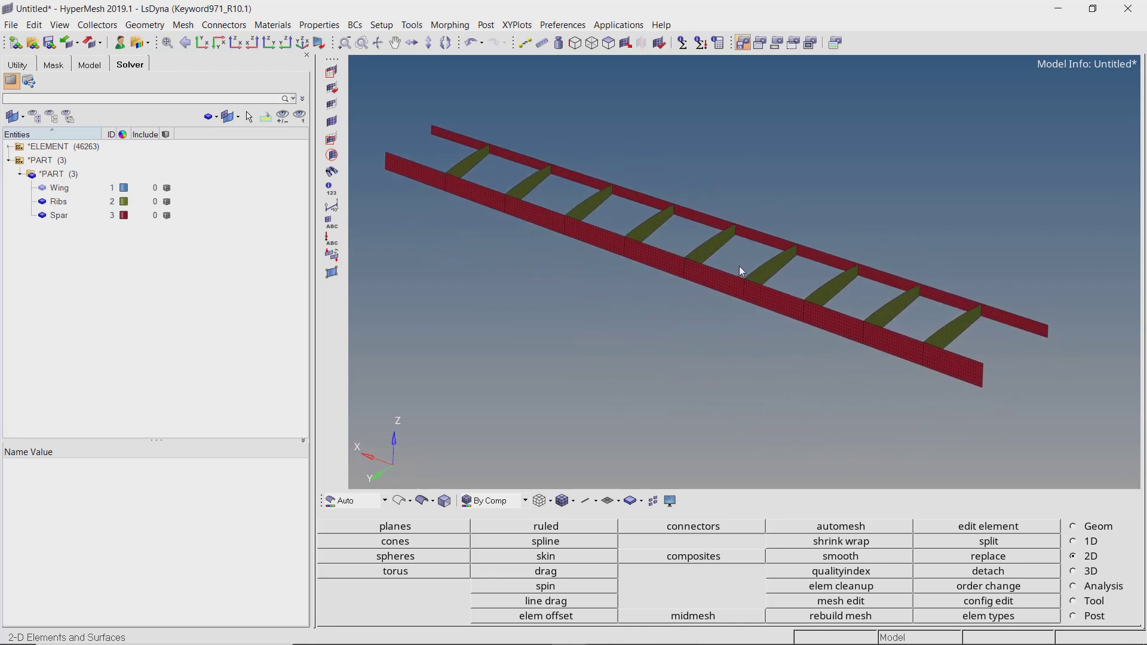
{"action": "left_click", "coordinate": [42, 203]}
{"action": "left_click", "coordinate": [43, 203]}
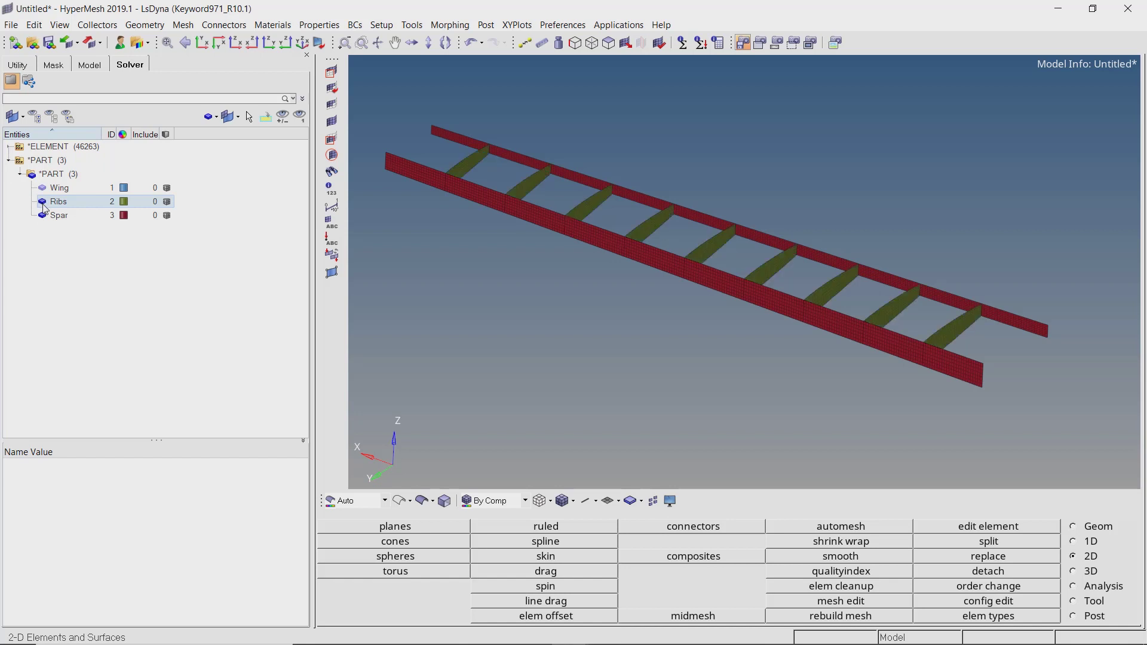
{"action": "left_click", "coordinate": [45, 218]}
{"action": "left_click", "coordinate": [44, 217]}
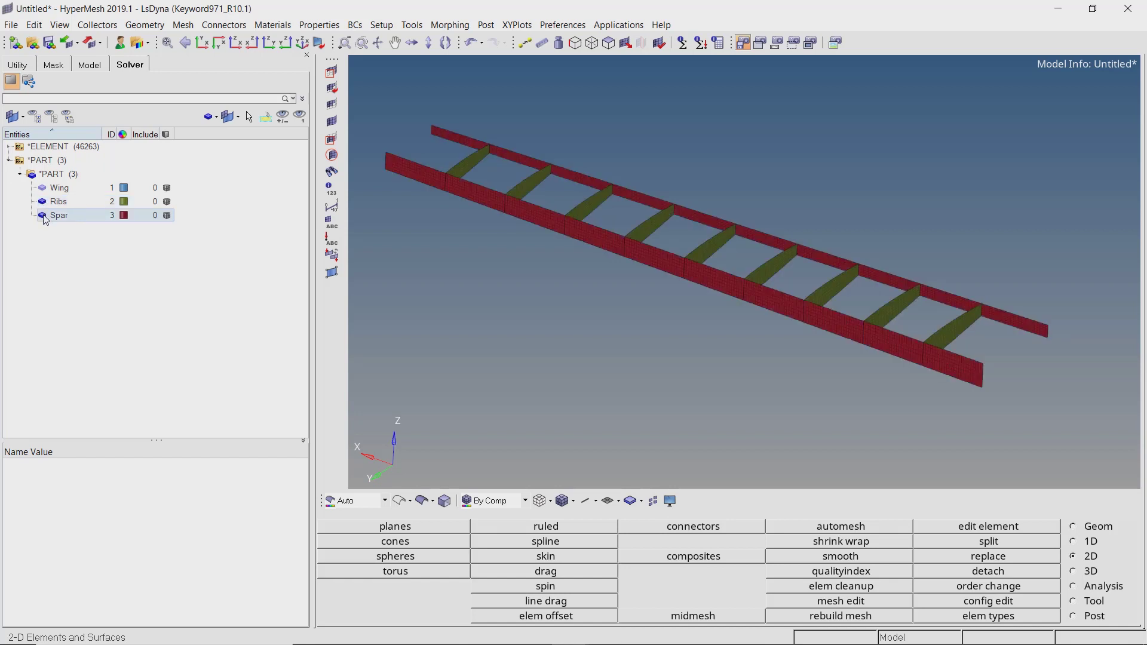
{"action": "left_click", "coordinate": [43, 189]}
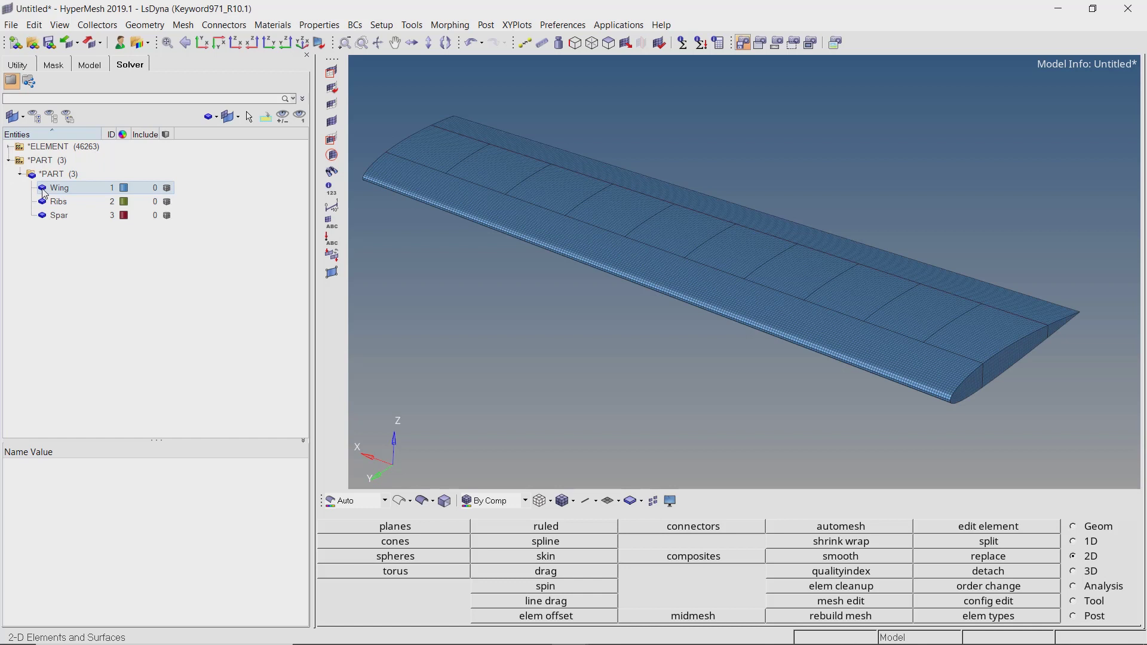
{"action": "left_click", "coordinate": [9, 161]}
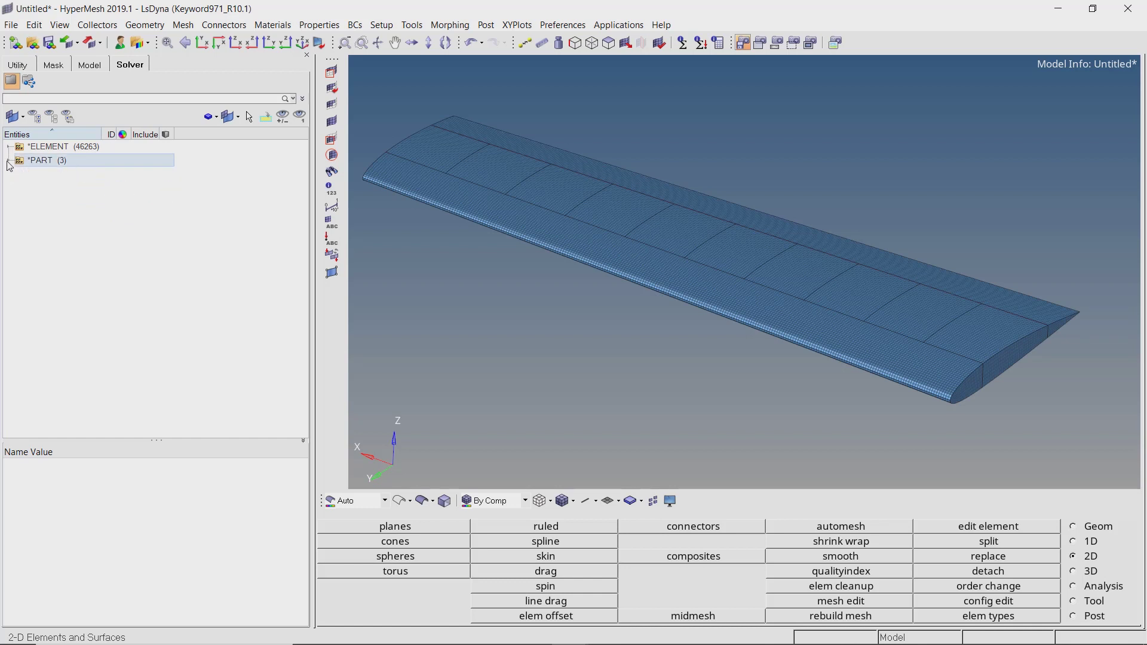
Create a *SECTION_SHELL property named wing_5mm
{"action": "right_click", "coordinate": [273, 159]}
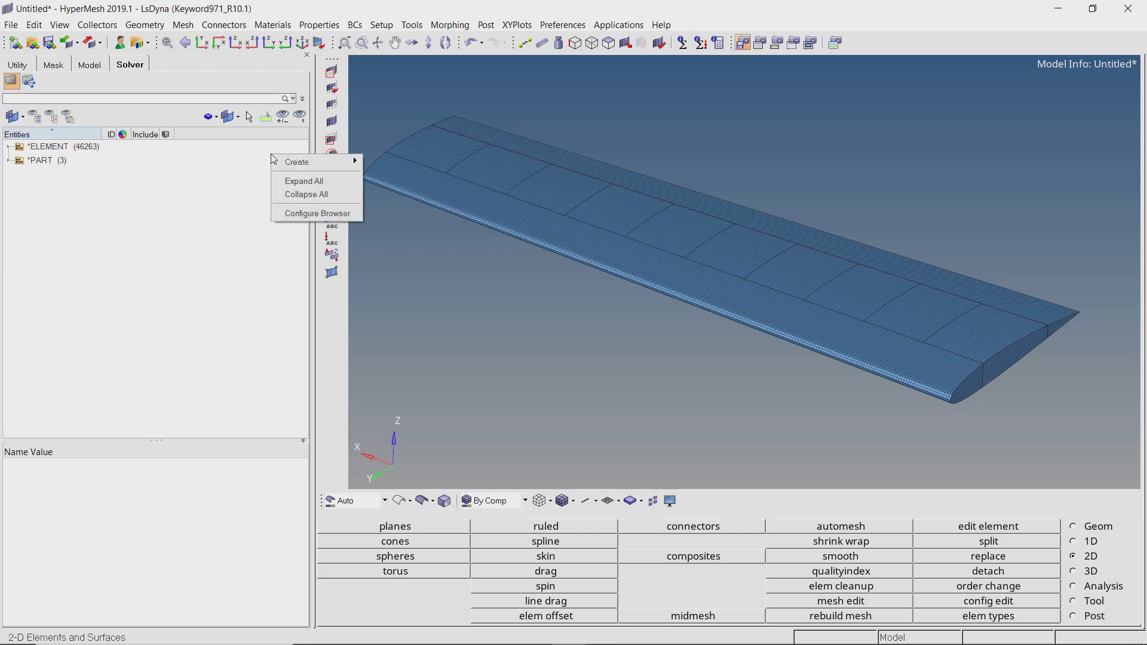
{"action": "mouse_move", "coordinate": [296, 162]}
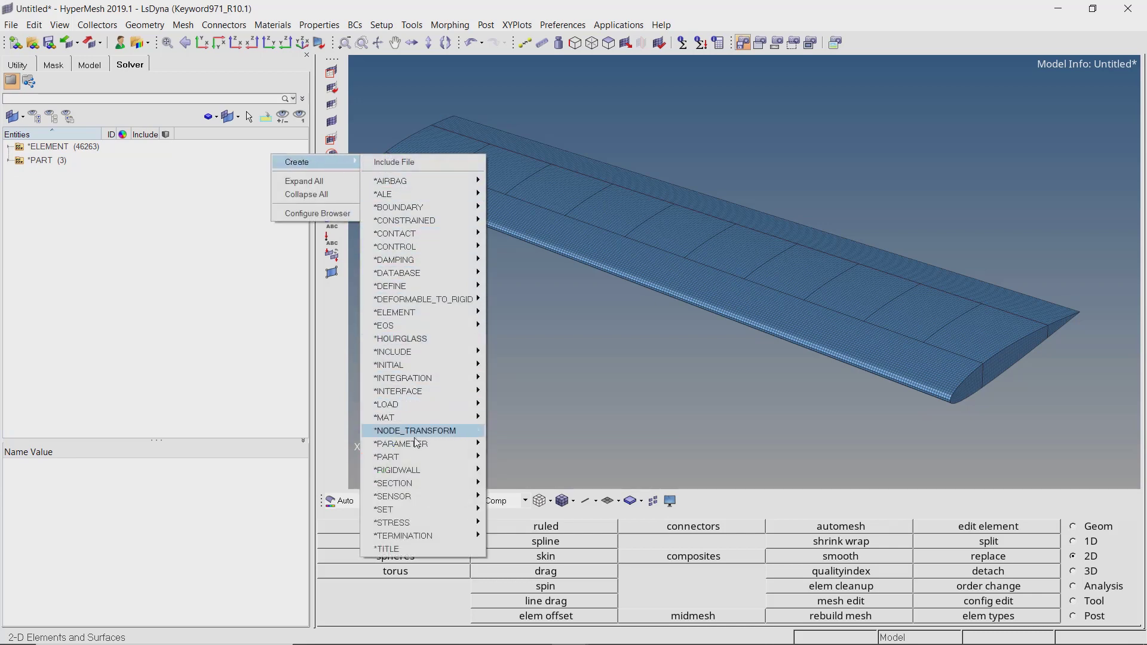
{"action": "mouse_move", "coordinate": [427, 483]}
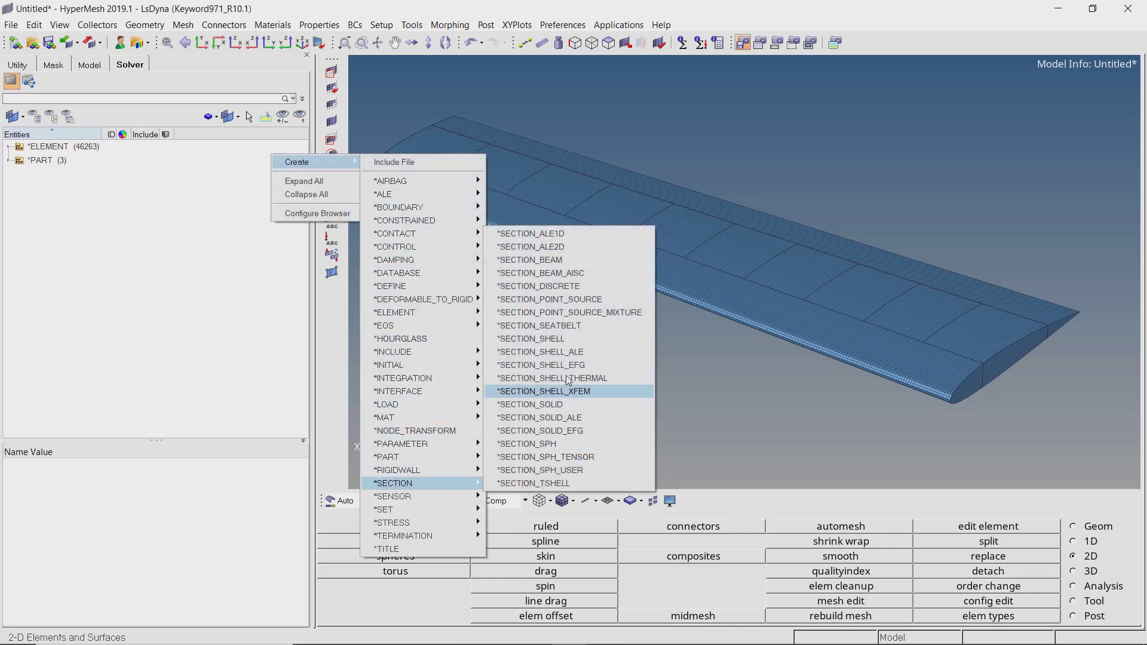
{"action": "left_click", "coordinate": [580, 345]}
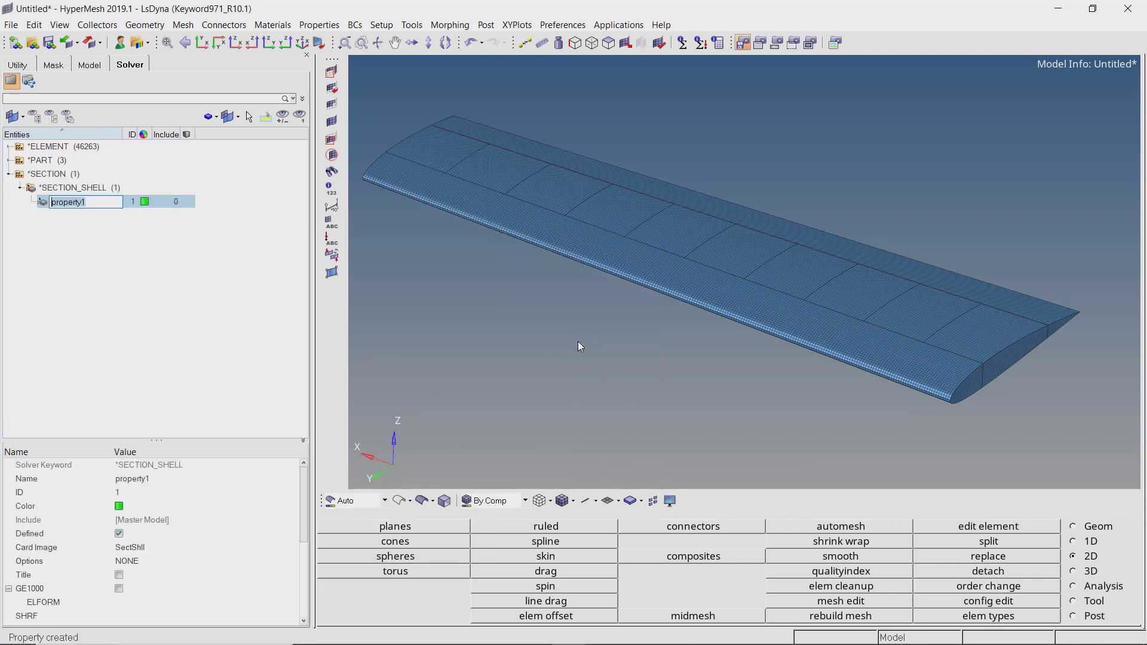
{"action": "type", "text": "wing_5mm"}
{"action": "key", "text": "Return"}
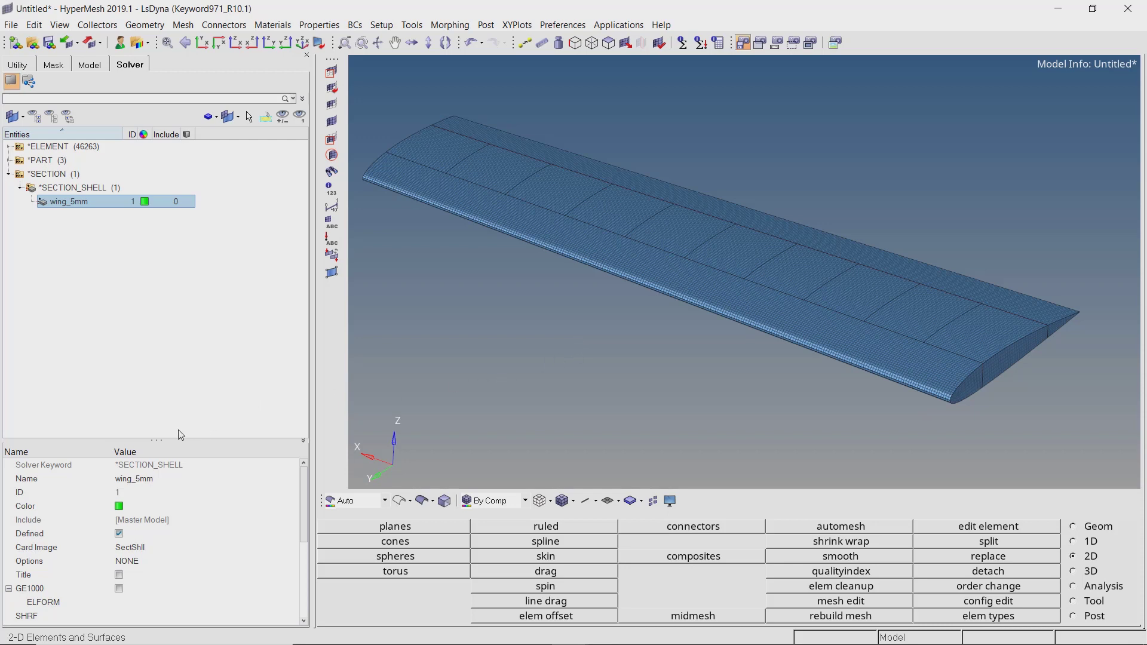
Set the T1 thickness of the wing_5mm shell section to 5
{"action": "left_click_drag", "start_coordinate": [169, 385], "coordinate": [169, 381]}
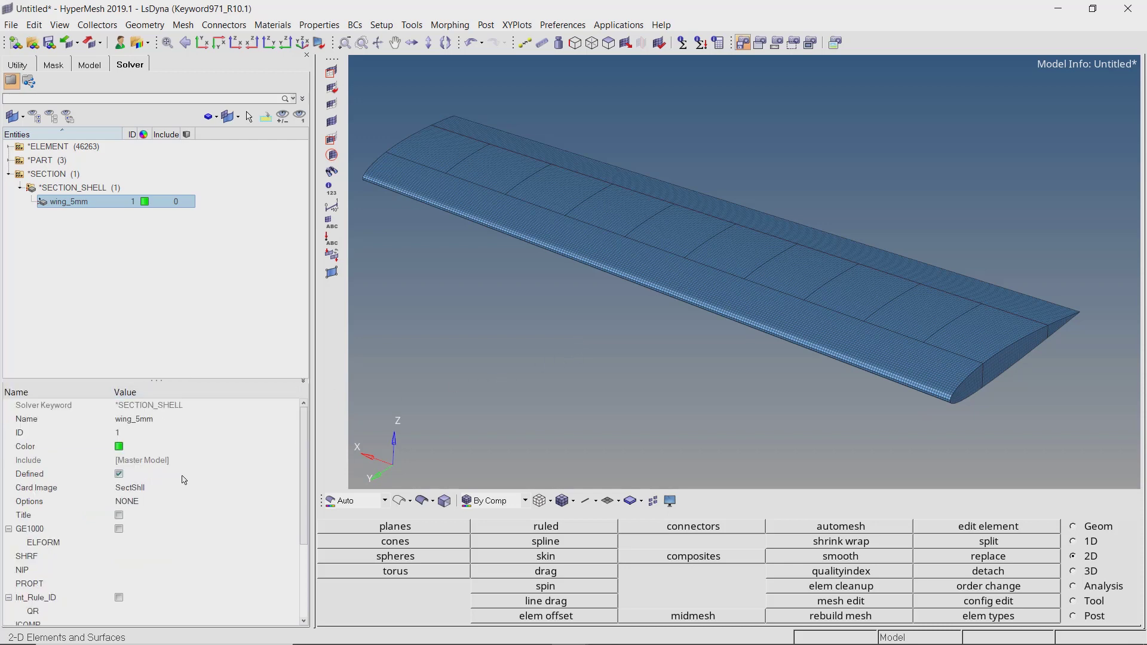
{"action": "left_click", "coordinate": [217, 541]}
{"action": "left_click_drag", "start_coordinate": [305, 532], "coordinate": [310, 581]}
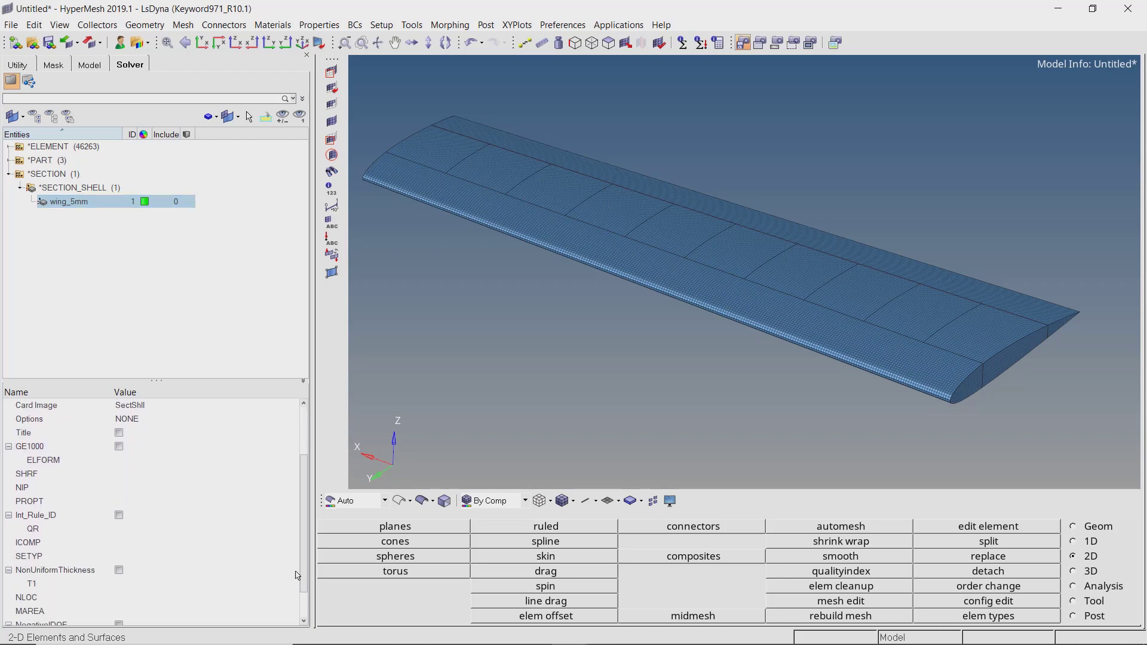
{"action": "left_click", "coordinate": [224, 590]}
{"action": "left_click", "coordinate": [224, 590]}
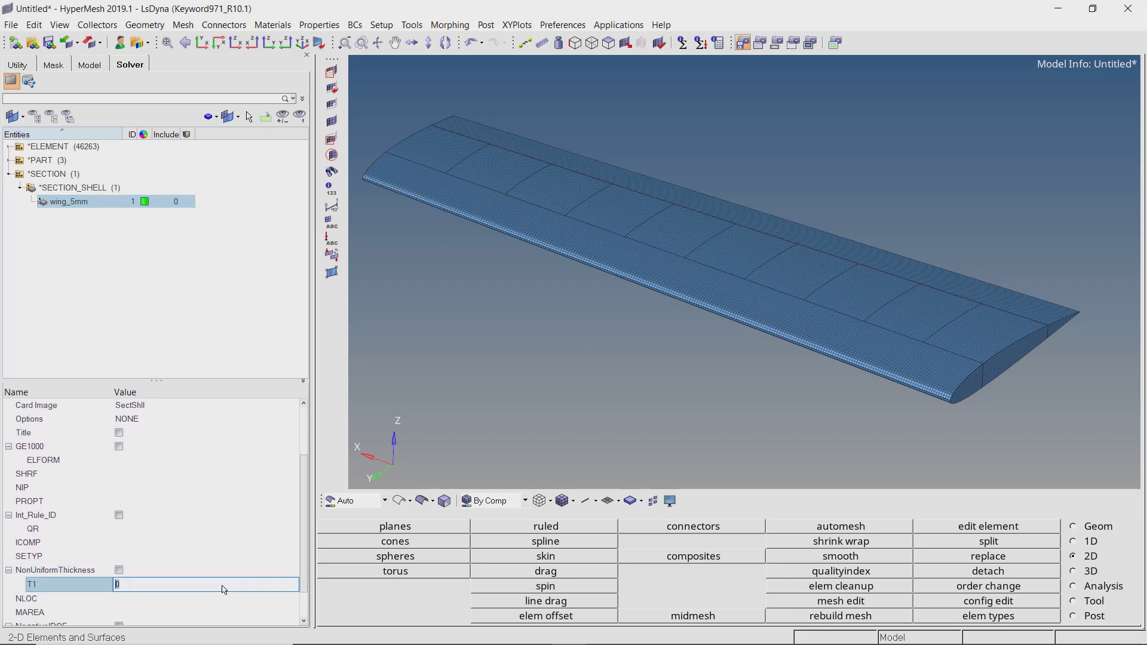
{"action": "type", "text": "5"}
{"action": "key", "text": "Return"}
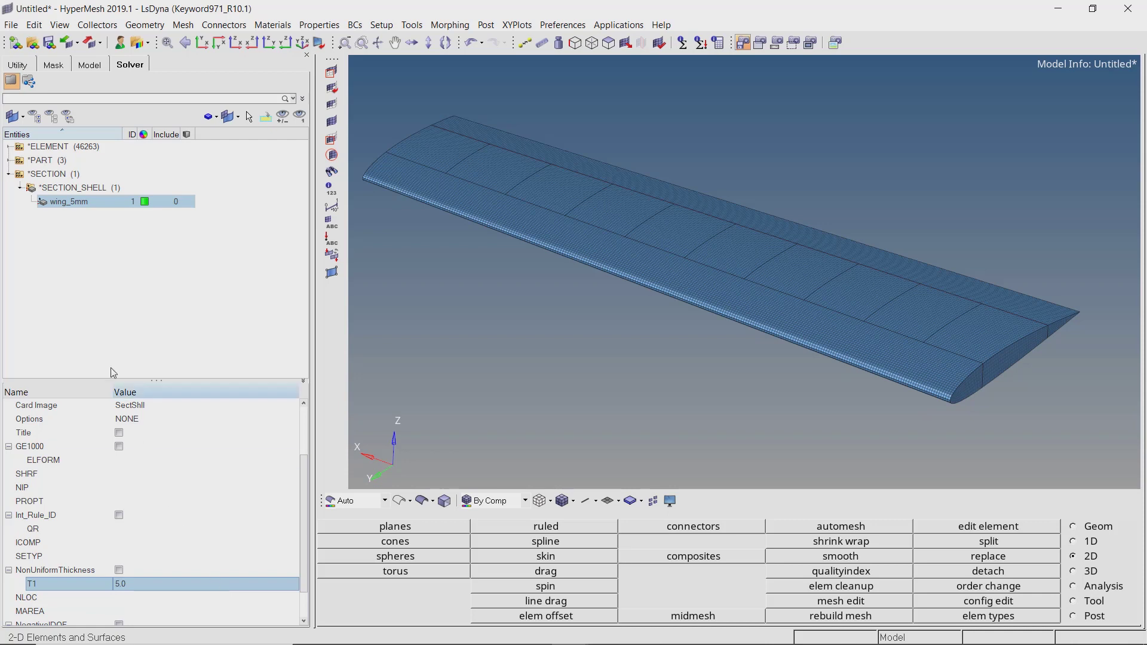
Duplicate the wing_5mm section as rib_2mm and set the copy's T1 thickness to 2
{"action": "right_click", "coordinate": [65, 206]}
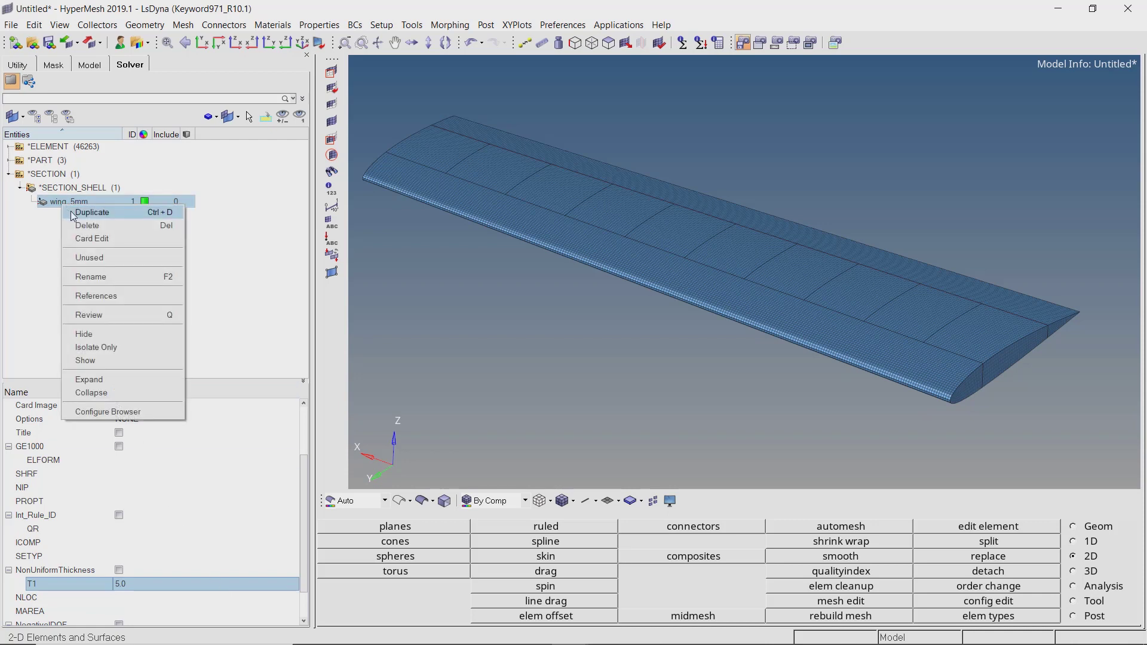
{"action": "left_click", "coordinate": [73, 213]}
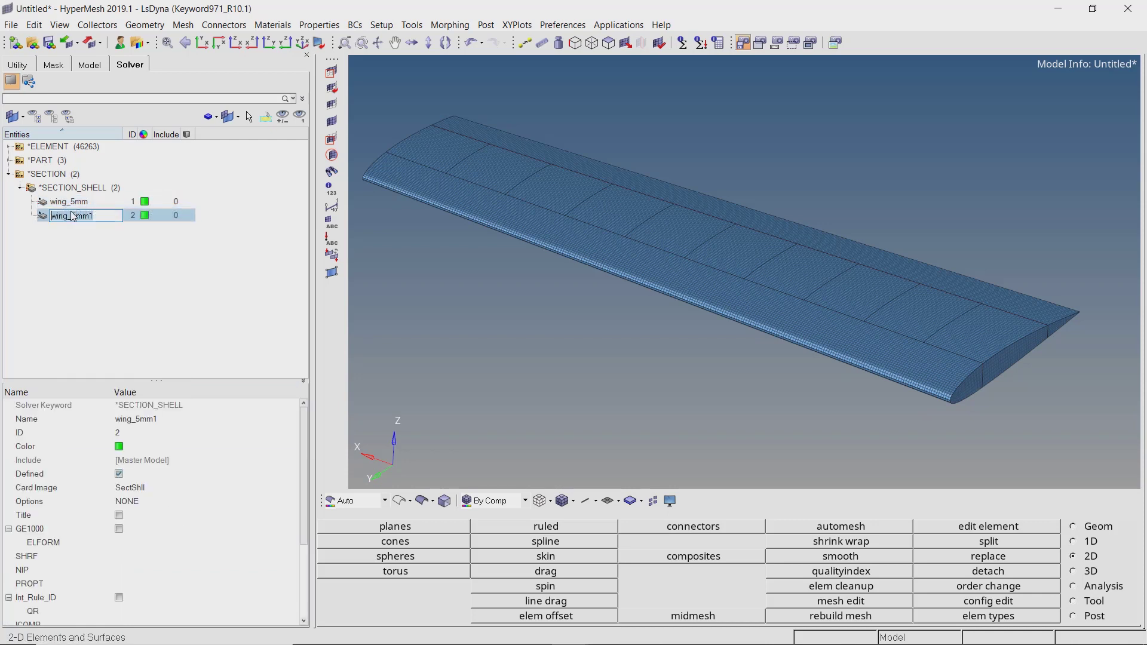
{"action": "type", "text": "rib_2mm"}
{"action": "key", "text": "Return"}
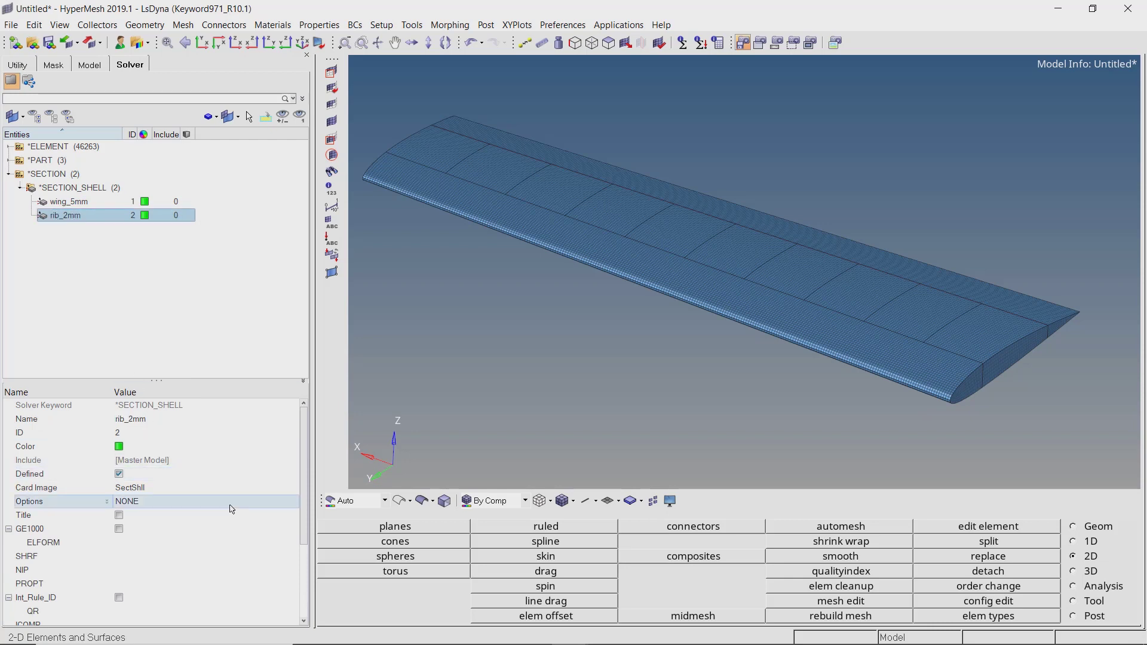
{"action": "left_click_drag", "start_coordinate": [304, 524], "coordinate": [304, 582]}
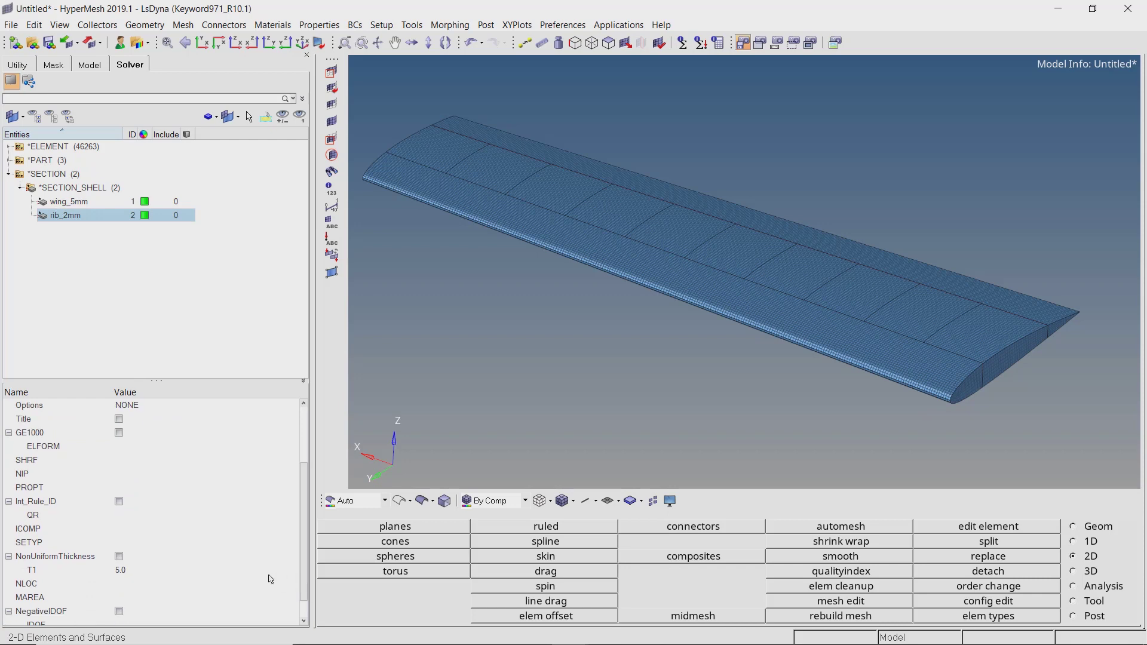
{"action": "left_click", "coordinate": [249, 577]}
{"action": "type", "text": "2"}
{"action": "key", "text": "Return"}
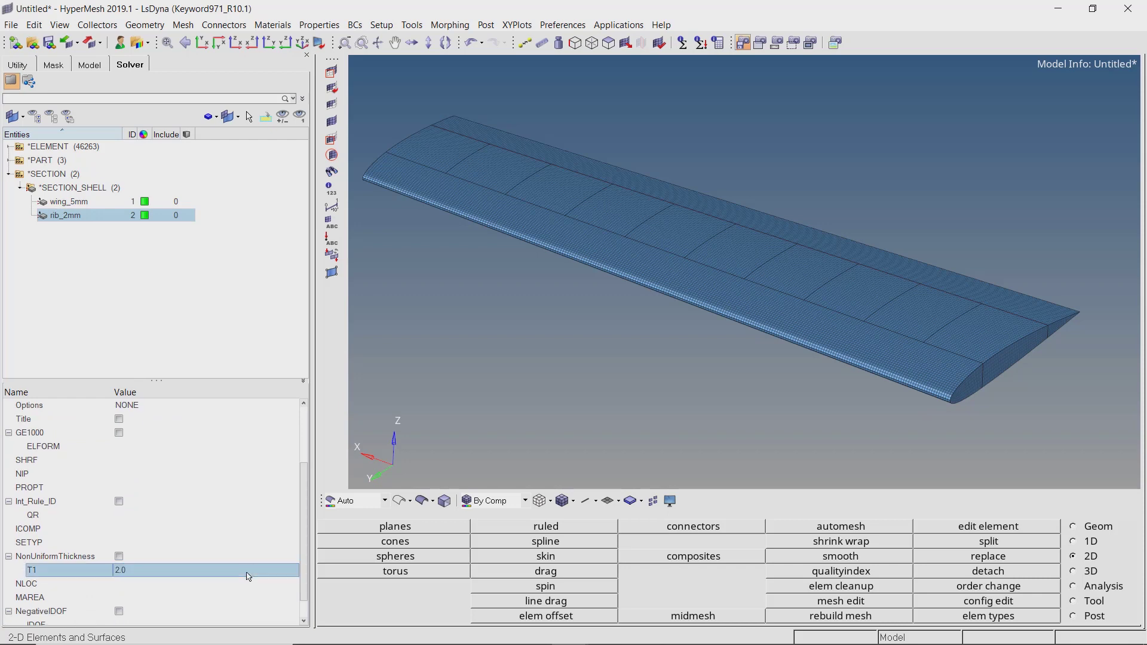
Duplicate the rib_2mm section and name the copy spar_1mm
{"action": "right_click", "coordinate": [71, 216]}
{"action": "left_click", "coordinate": [86, 227]}
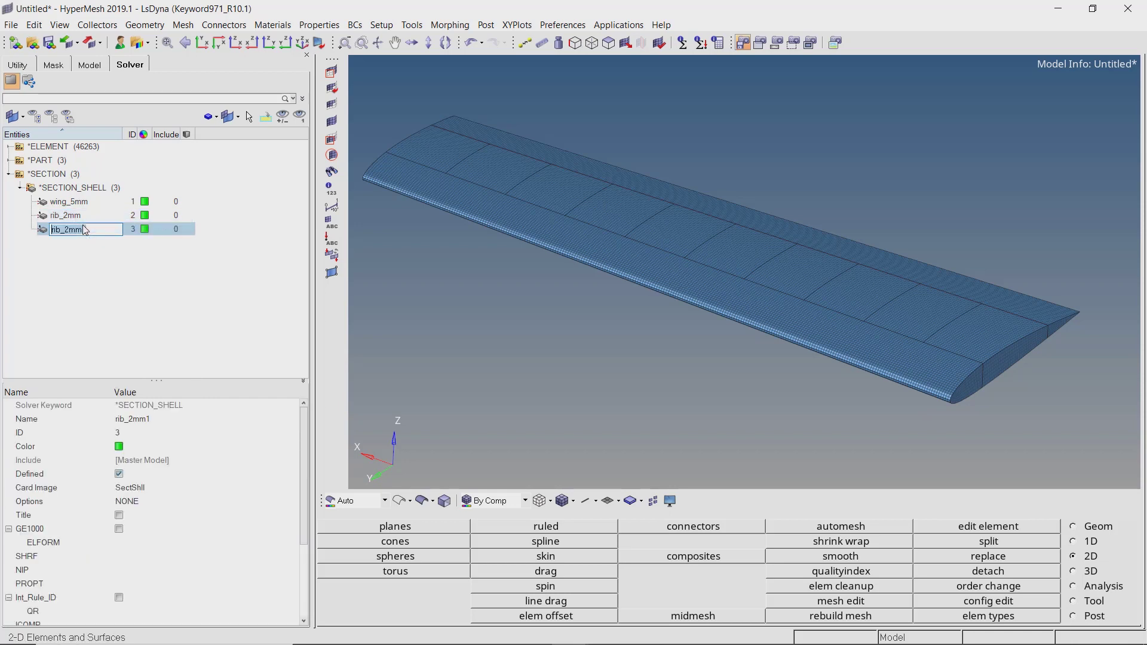
{"action": "type", "text": "spar_1mm"}
{"action": "key", "text": "Return"}
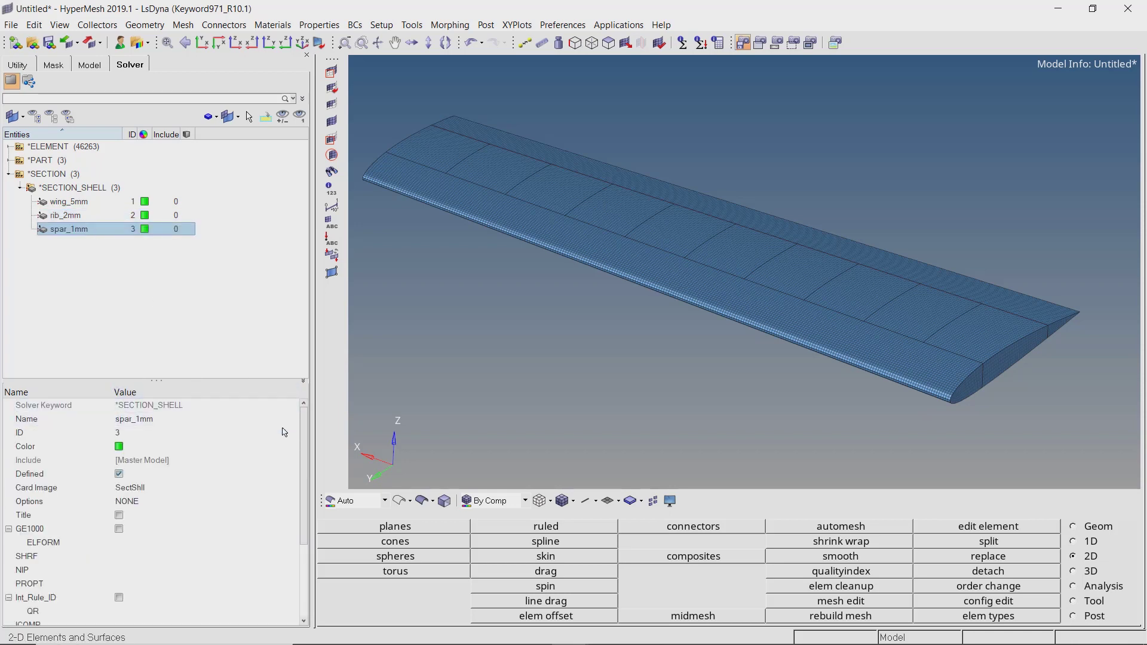
Set the T1 thickness of the spar_1mm shell section to 1
{"action": "left_click_drag", "start_coordinate": [305, 469], "coordinate": [306, 540]}
{"action": "left_click", "coordinate": [276, 544]}
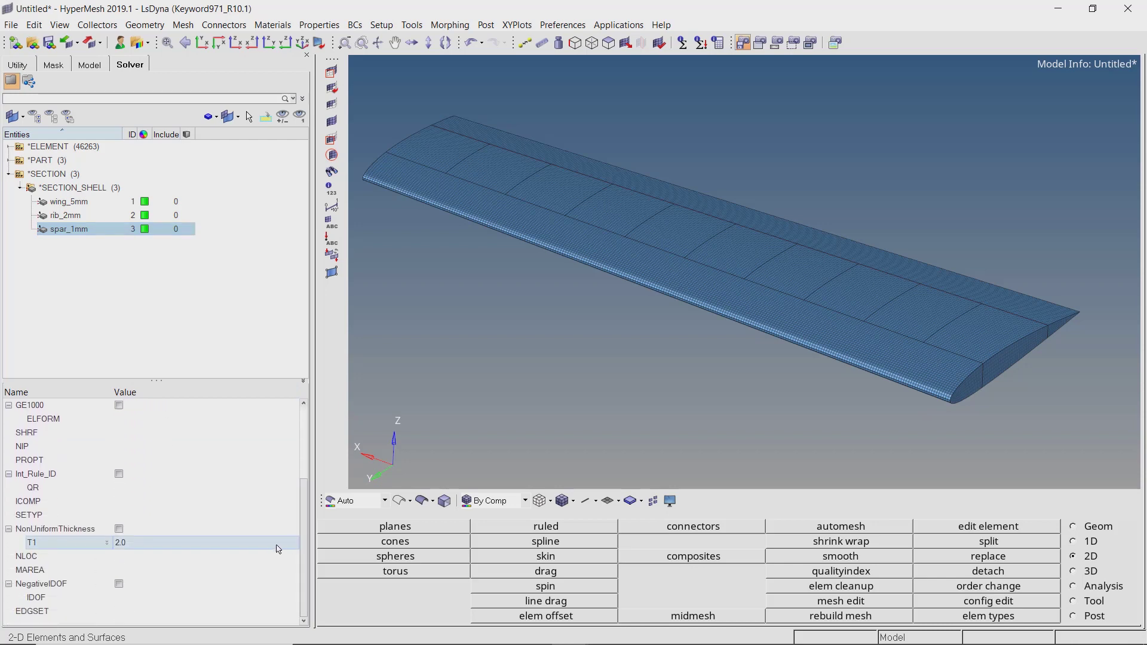
{"action": "left_click", "coordinate": [271, 548]}
{"action": "key", "text": "BackSpace"}
{"action": "type", "text": "1"}
{"action": "key", "text": "Return"}
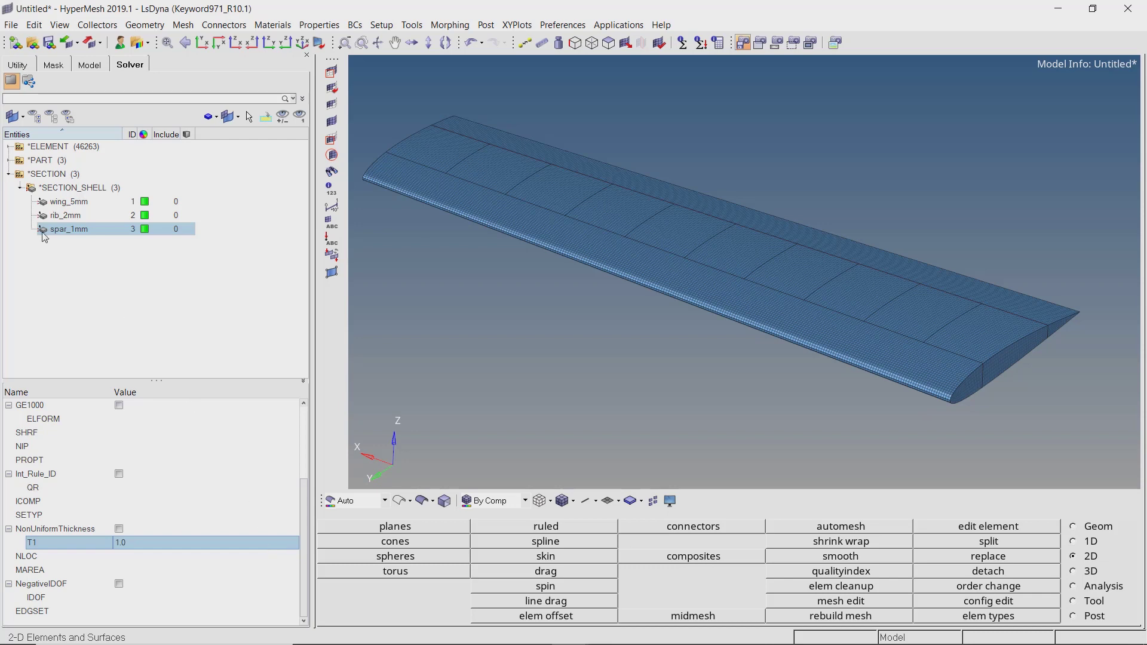
{"action": "left_click", "coordinate": [10, 175]}
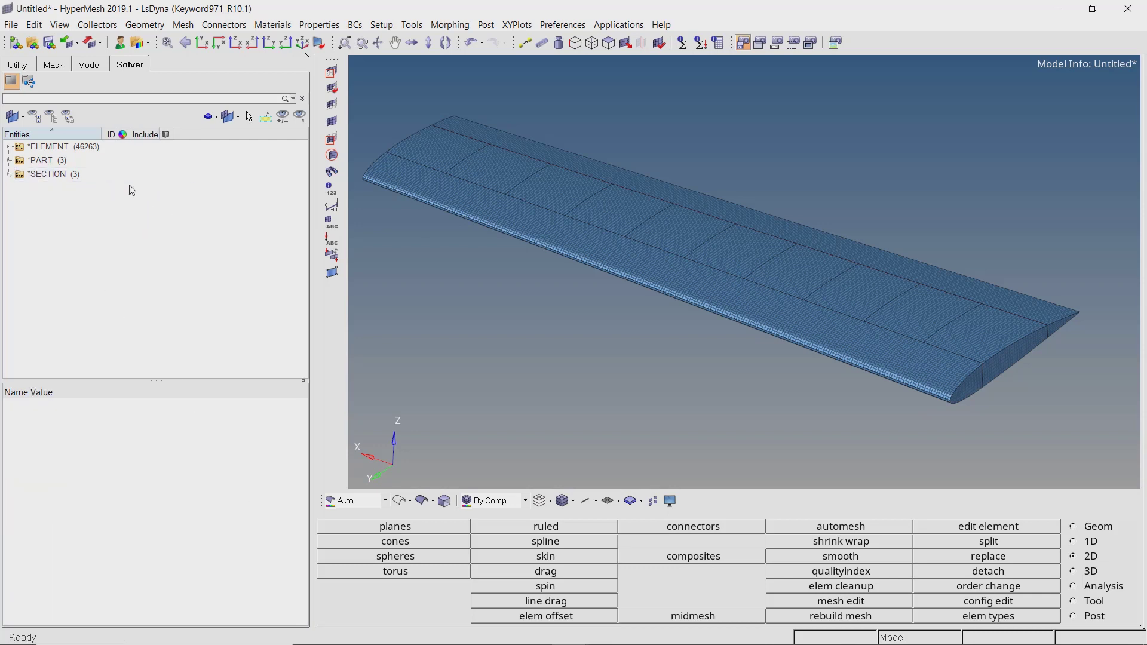
Create an 18 - *MAT_POWER_LAW_PLASTICITY material named aluminum
{"action": "right_click", "coordinate": [261, 162]}
{"action": "mouse_move", "coordinate": [342, 170]}
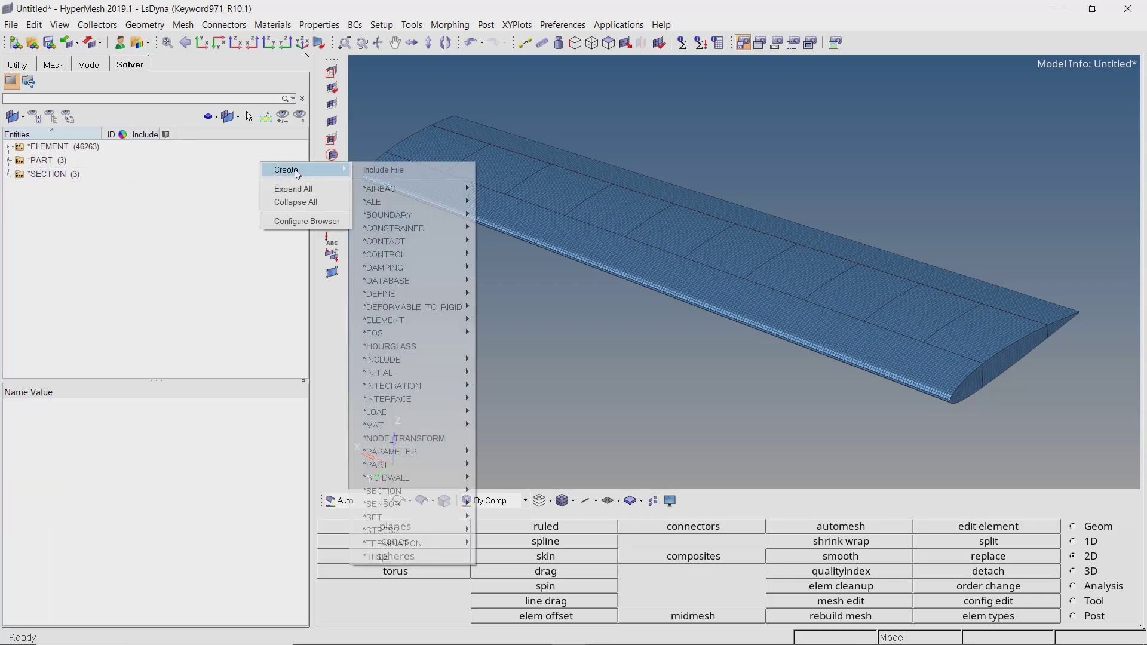
{"action": "mouse_move", "coordinate": [442, 425]}
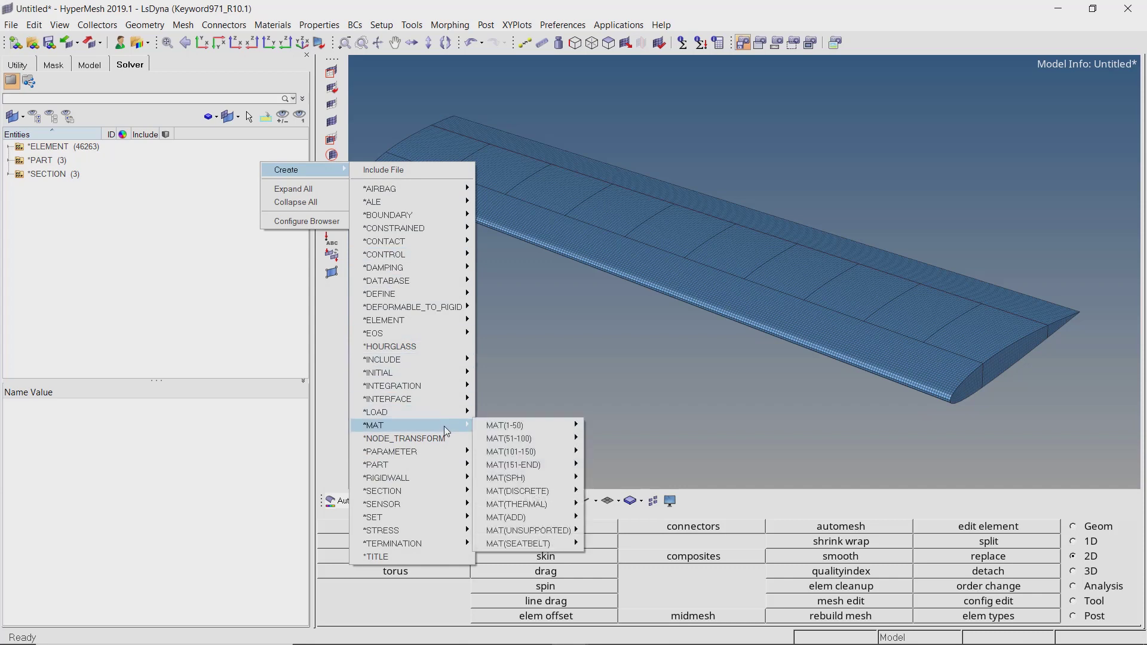
{"action": "mouse_move", "coordinate": [517, 430]}
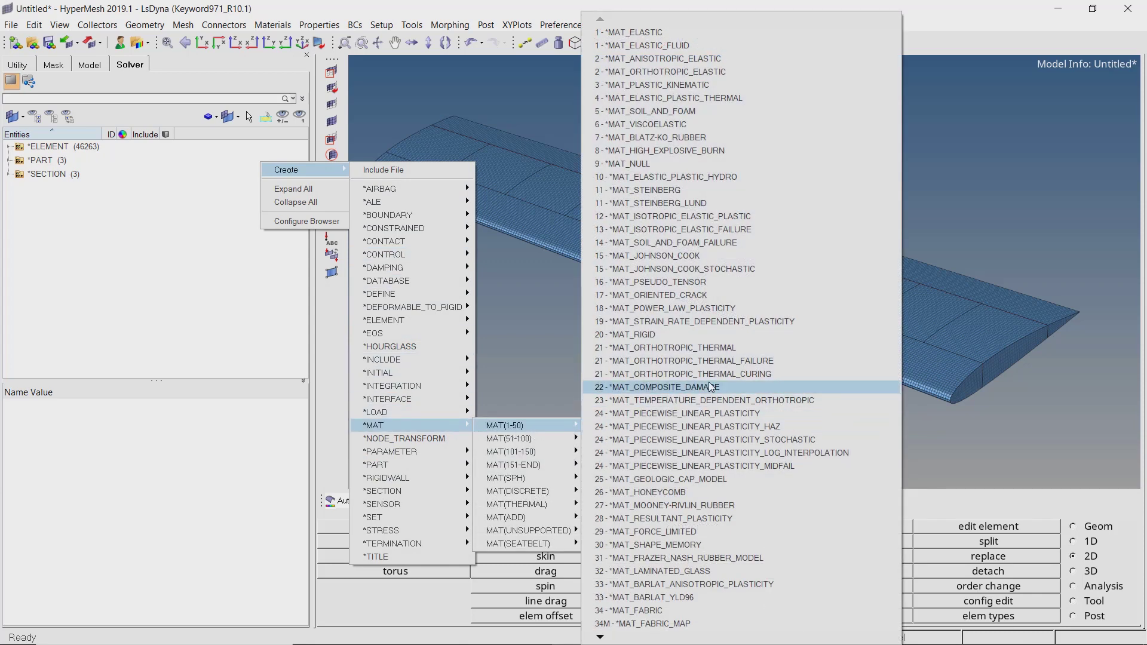
{"action": "left_click", "coordinate": [754, 309]}
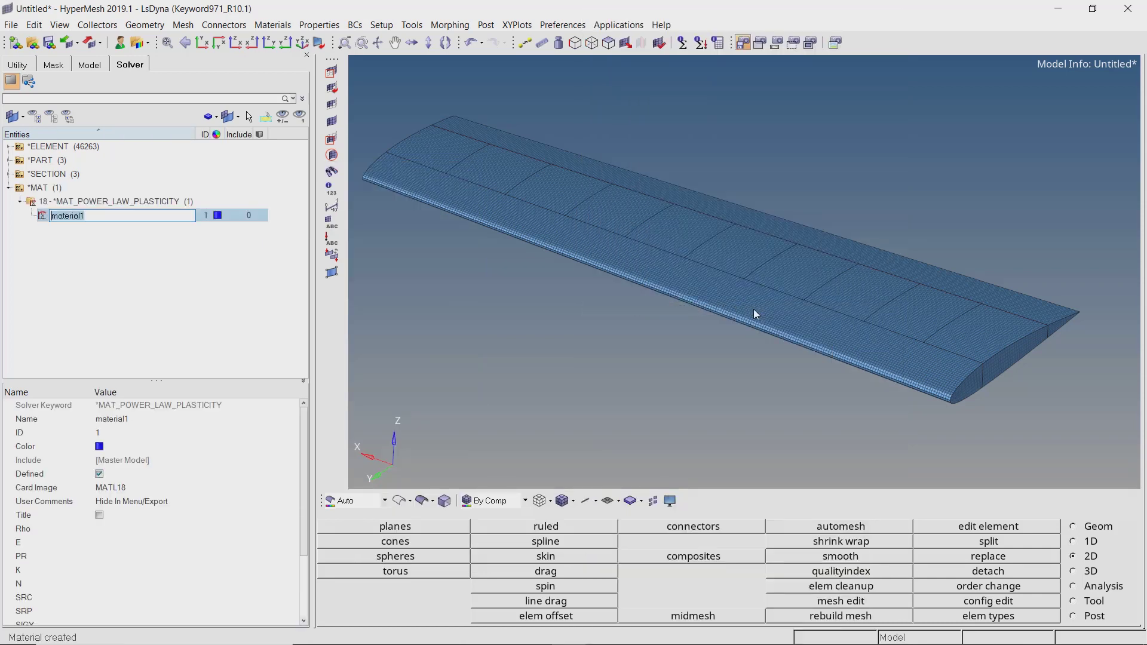
{"action": "type", "text": "aluminum"}
{"action": "key", "text": "Return"}
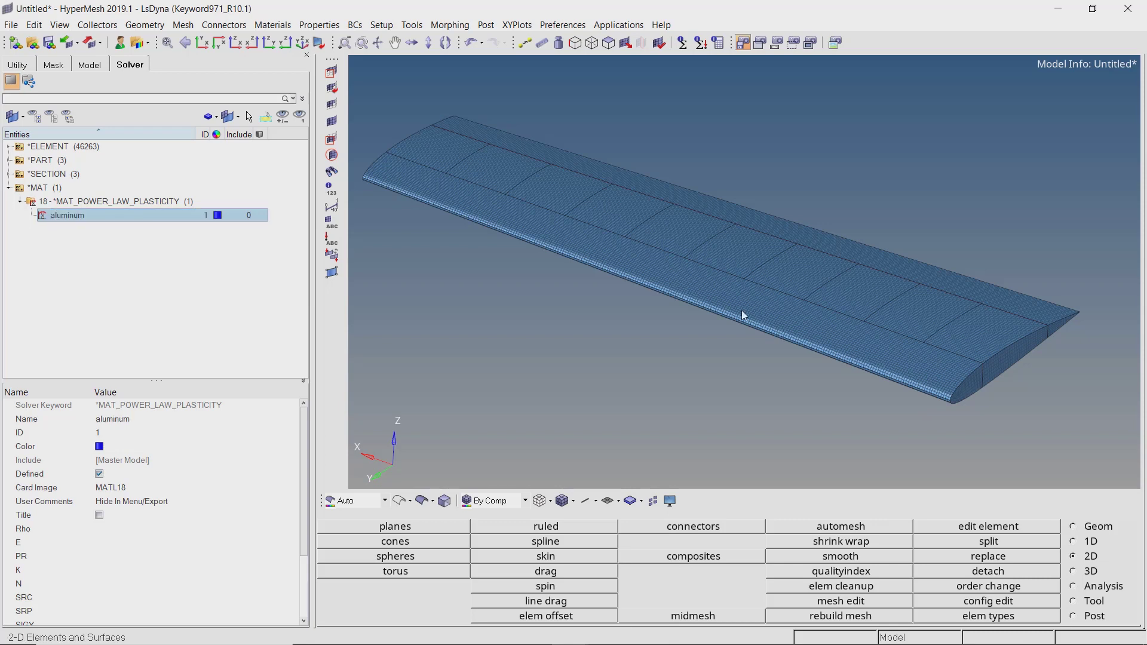
Set the aluminum material's density Rho to 2.7e-06 and its modulus E to 75
{"action": "left_click", "coordinate": [220, 529]}
{"action": "type", "text": "2.7"}
{"action": "type", "text": "e-06"}
{"action": "key", "text": "Return"}
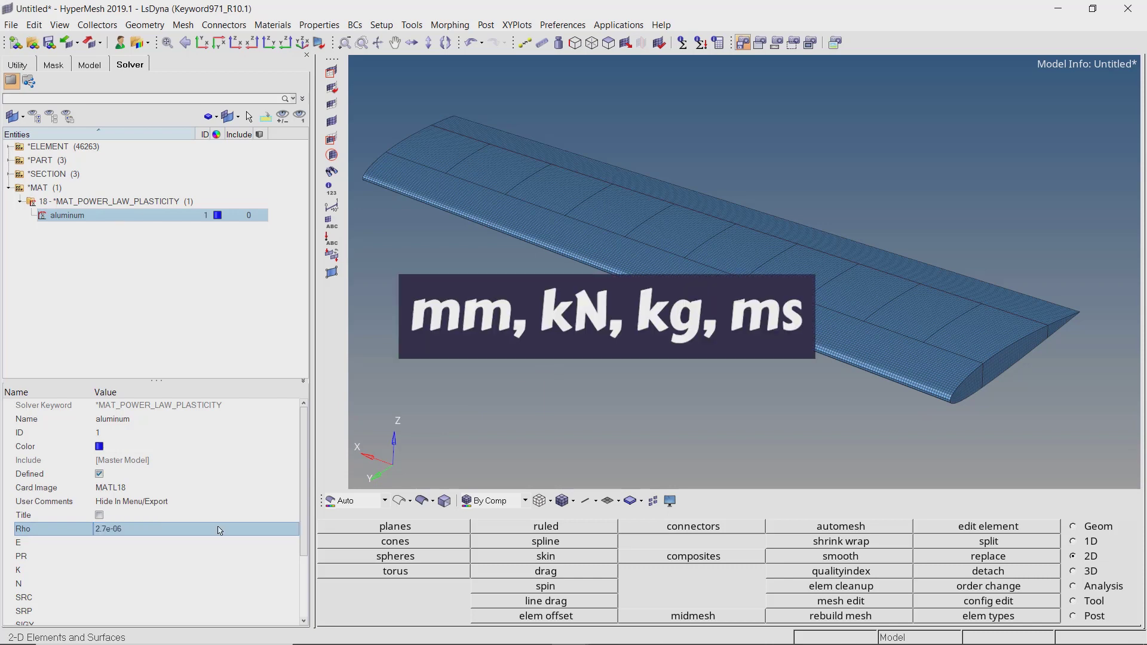
{"action": "left_click", "coordinate": [225, 543]}
{"action": "left_click", "coordinate": [225, 542]}
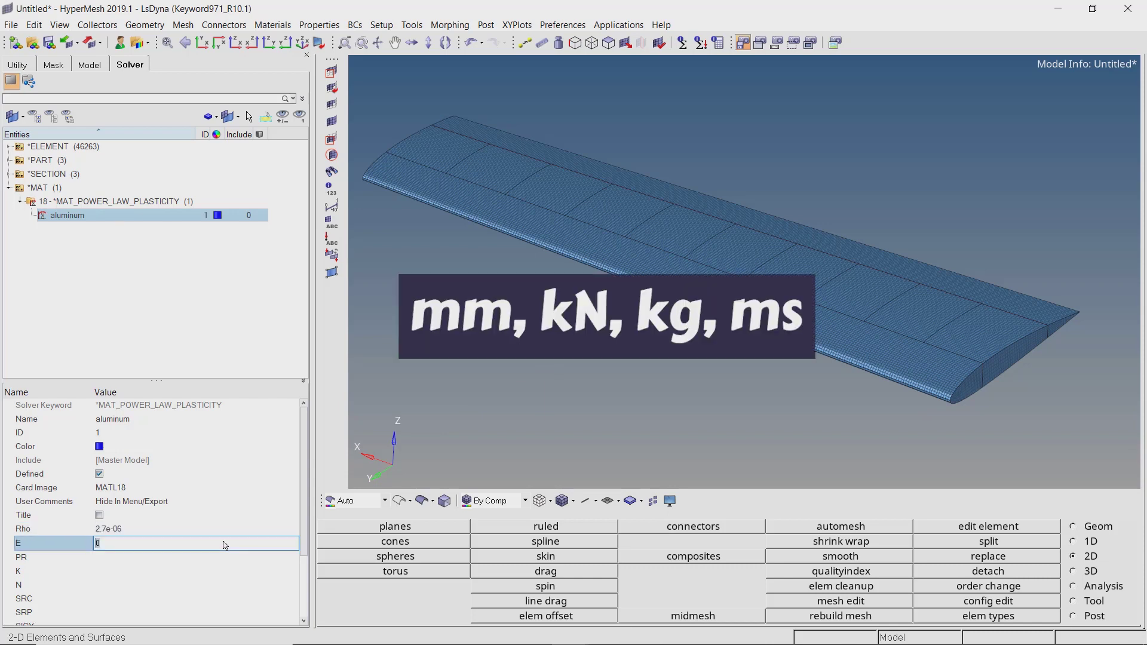
{"action": "type", "text": "75"}
{"action": "key", "text": "Return"}
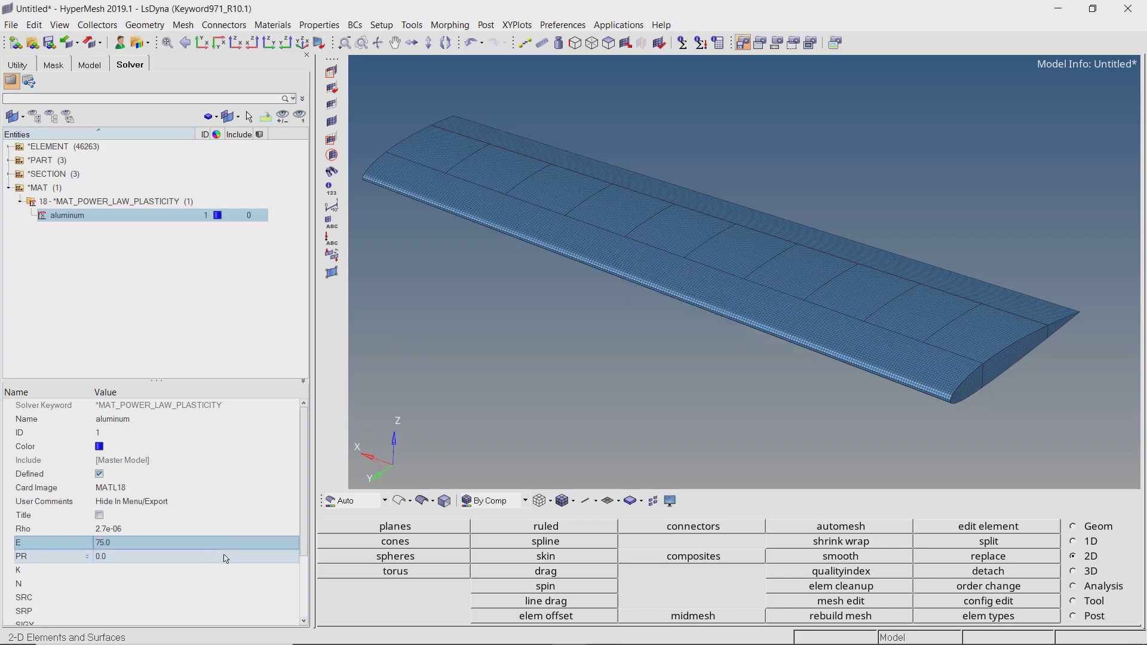
Set the aluminum material's Poisson's ratio PR to 0.33 and its yield stress SIGY to 0.45
{"action": "left_click", "coordinate": [229, 570]}
{"action": "left_click", "coordinate": [228, 557]}
{"action": "left_click", "coordinate": [229, 559]}
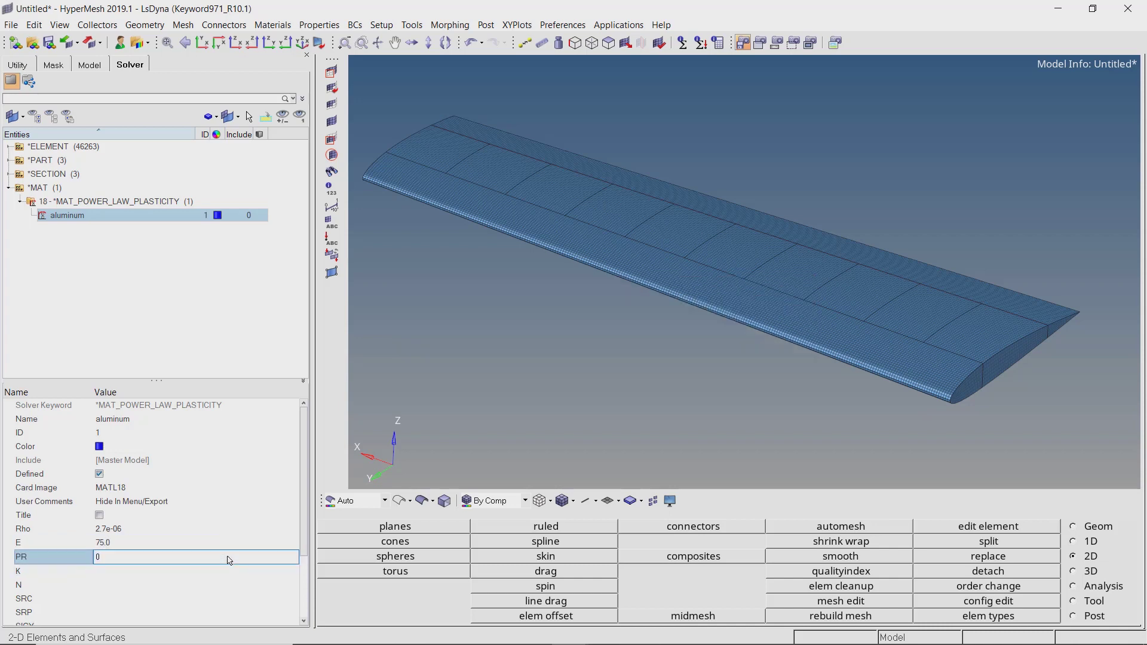
{"action": "type", "text": "0.33"}
{"action": "key", "text": "Return"}
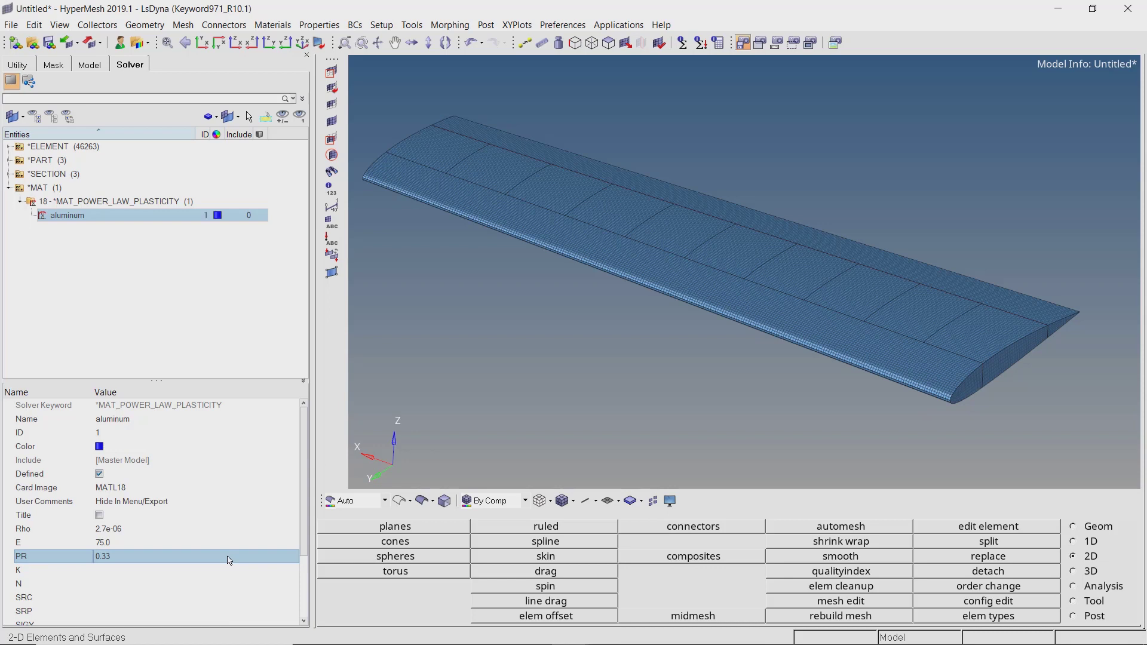
{"action": "scroll", "coordinate": [230, 560], "scroll_direction": "down", "scroll_amount": 2}
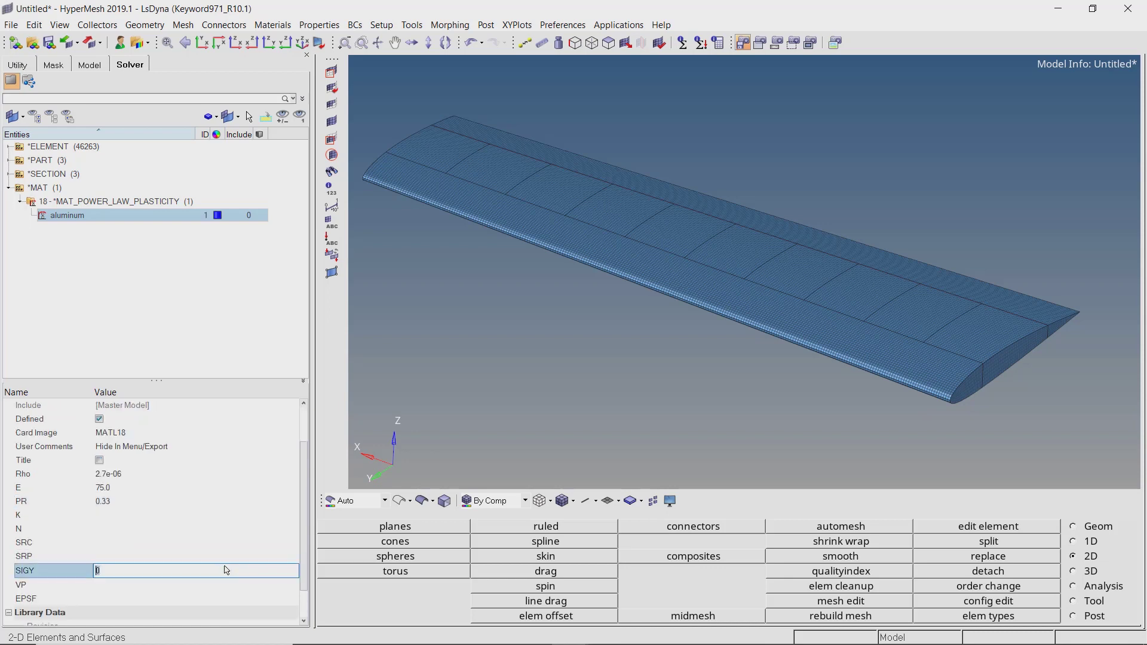
{"action": "key", "text": "Return"}
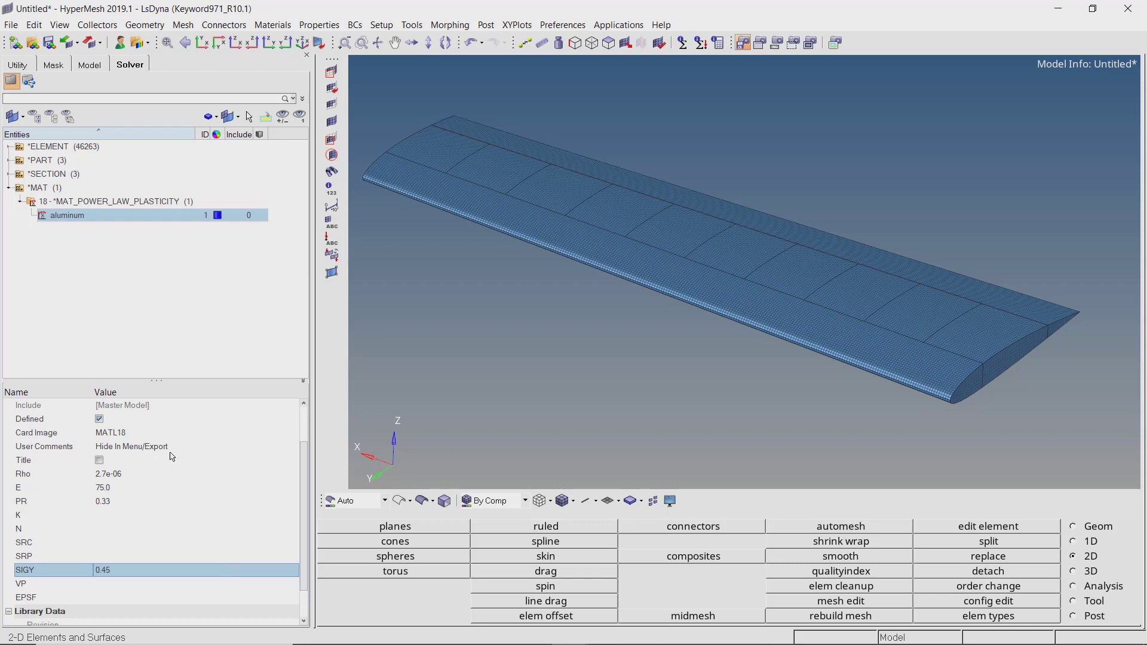
Duplicate the aluminum material and name the copy steel
{"action": "right_click", "coordinate": [79, 219]}
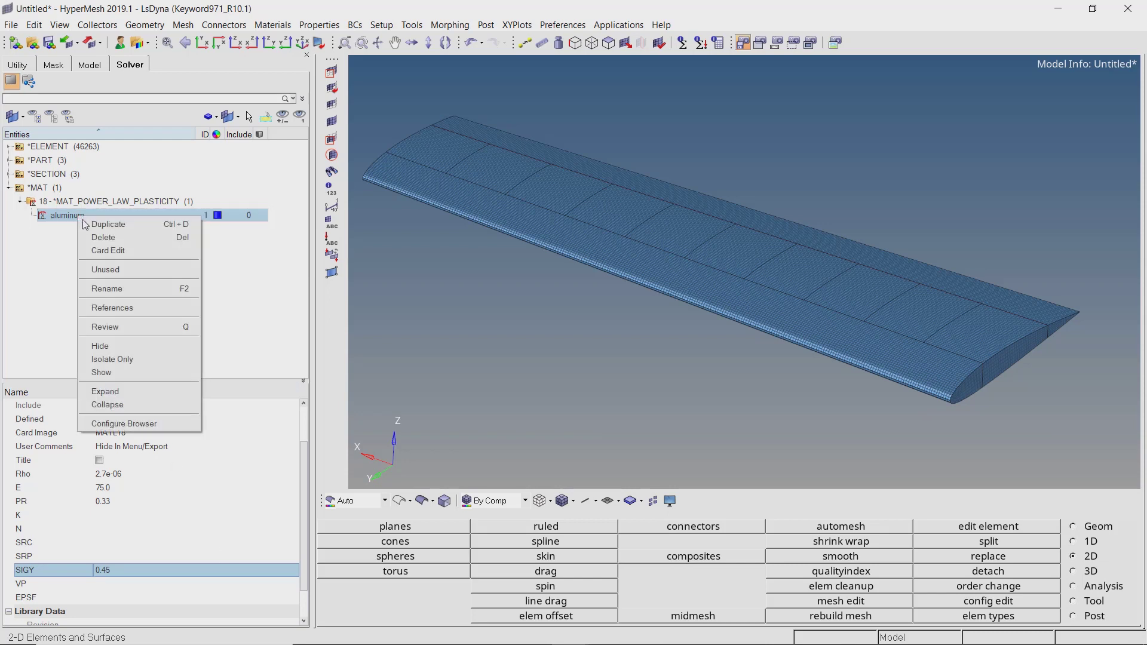
{"action": "left_click", "coordinate": [91, 225]}
{"action": "type", "text": "steel"}
{"action": "key", "text": "Return"}
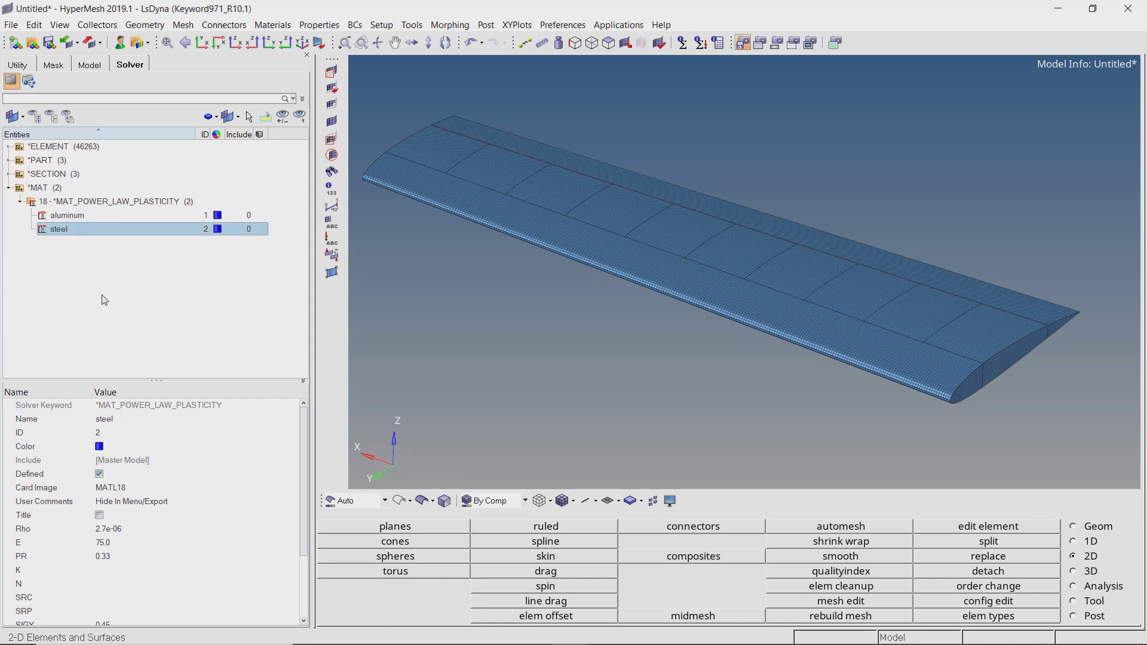
Set the steel material's density Rho to 7.85e-06 and its modulus E to 210
{"action": "left_click", "coordinate": [154, 530]}
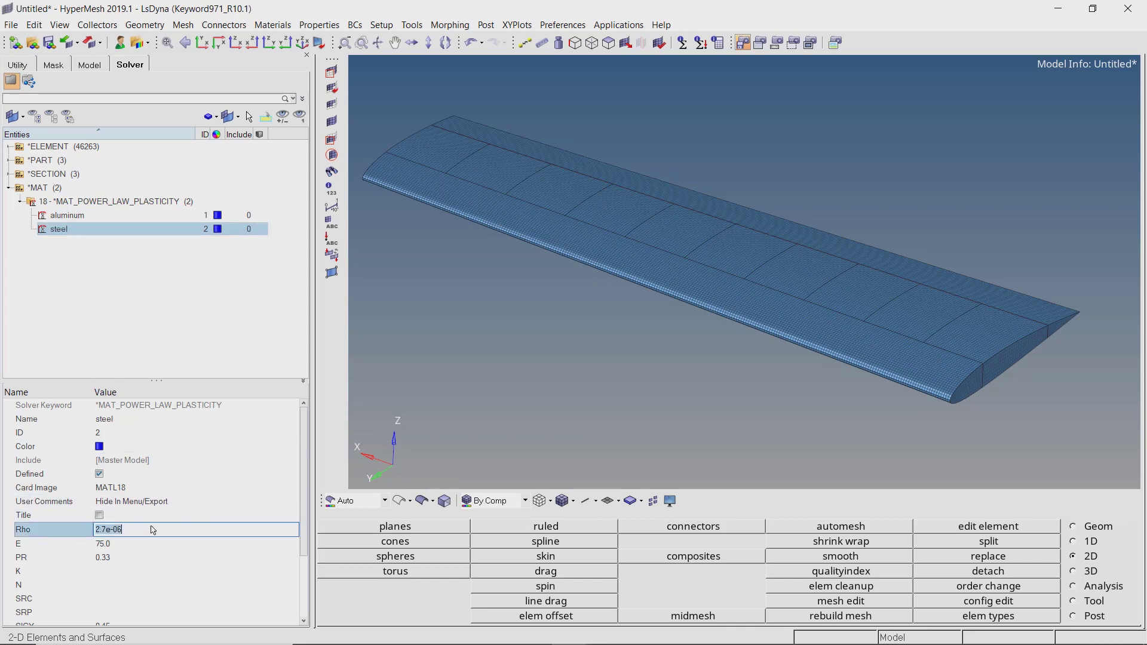
{"action": "type", "text": "7.85e-06"}
{"action": "key", "text": "Return"}
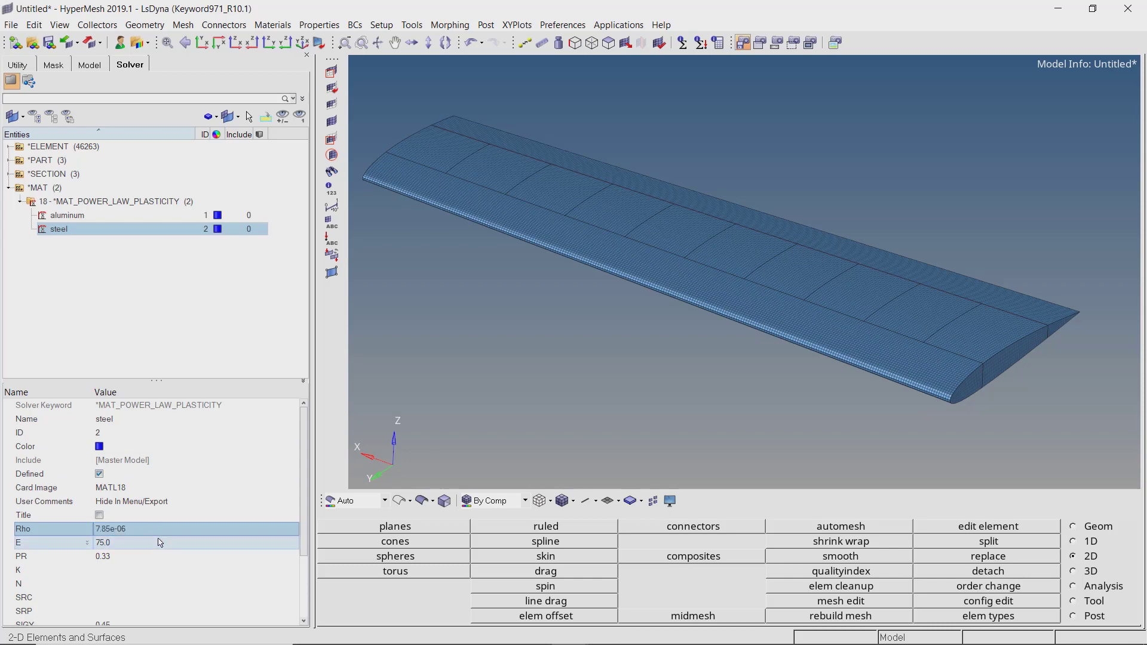
{"action": "left_click", "coordinate": [160, 543]}
{"action": "type", "text": "210"}
{"action": "key", "text": "Return"}
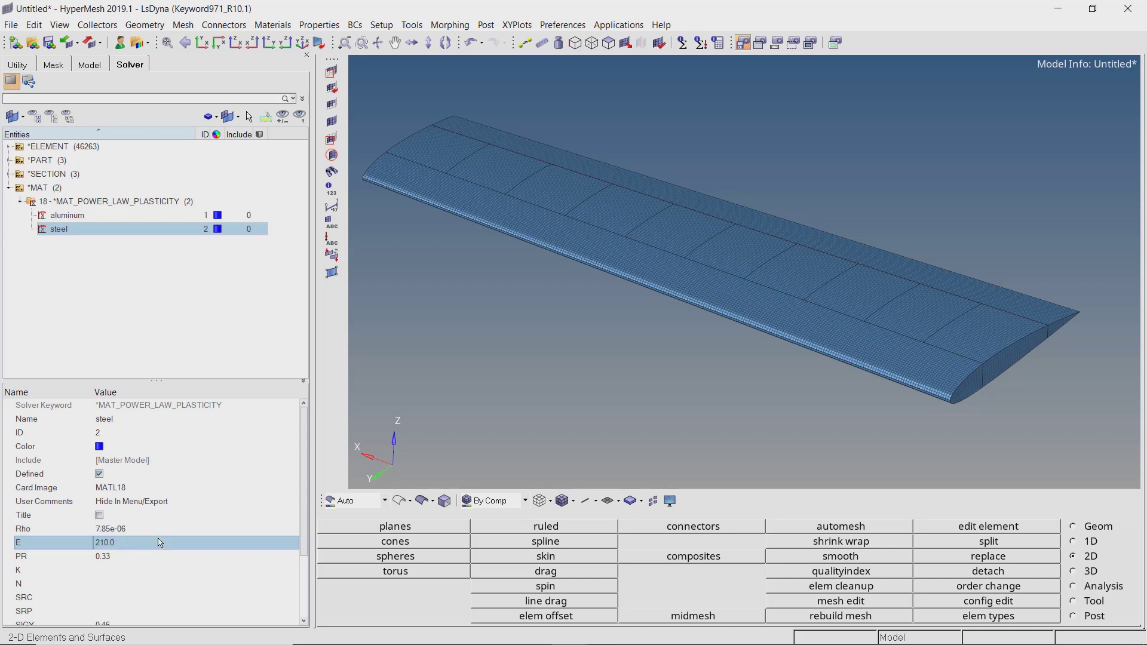
Set the steel material's Poisson's ratio PR to 0.3 and its yield stress SIGY to 0.6
{"action": "left_click", "coordinate": [165, 557]}
{"action": "type", "text": "0.3"}
{"action": "key", "text": "Return"}
{"action": "scroll", "coordinate": [165, 561], "scroll_direction": "down", "scroll_amount": 2}
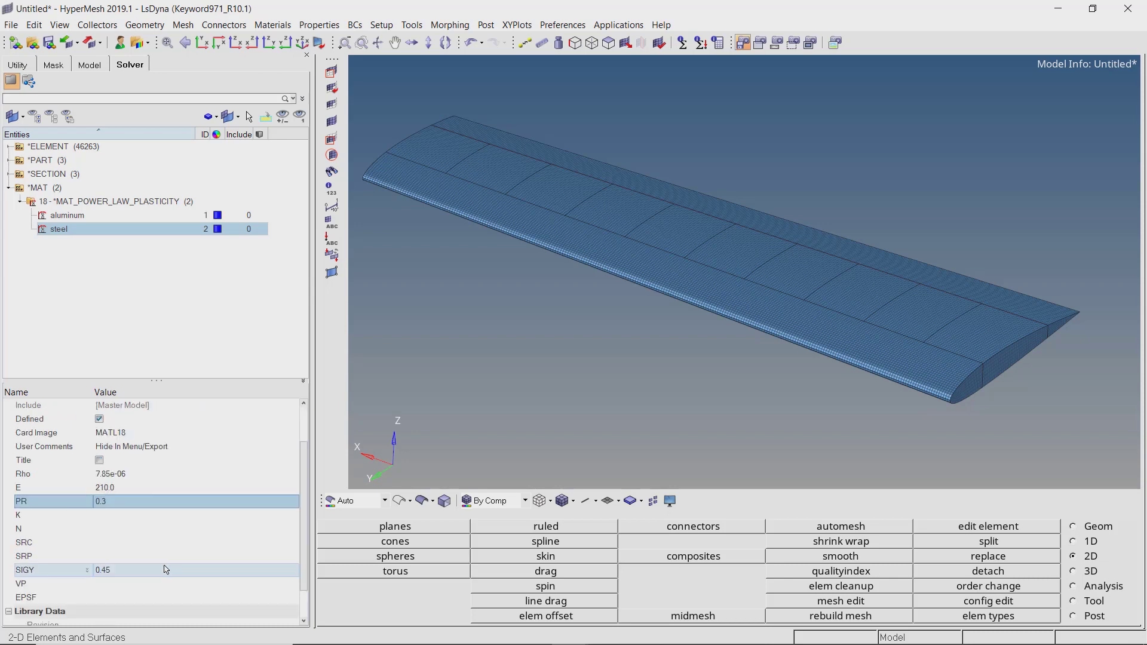
{"action": "left_click", "coordinate": [166, 571]}
{"action": "type", "text": "0.6"}
{"action": "key", "text": "Return"}
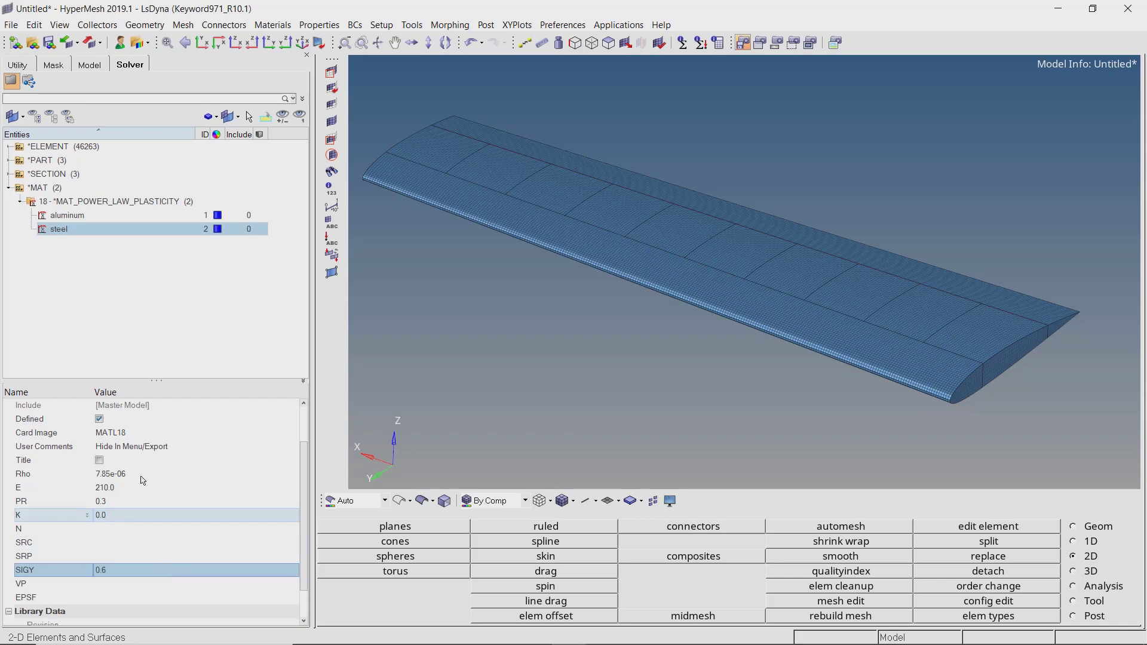
{"action": "left_click", "coordinate": [12, 190]}
{"action": "left_click", "coordinate": [9, 188]}
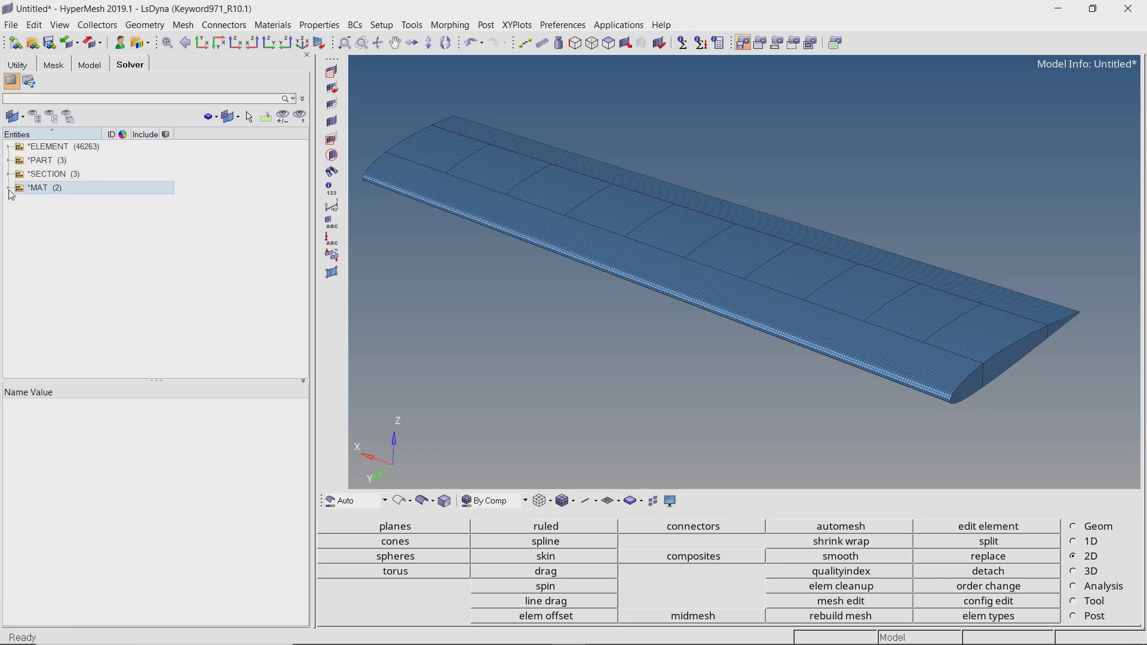
Assign the wing_5mm property and the aluminum material to the Wing part
{"action": "left_click", "coordinate": [8, 161]}
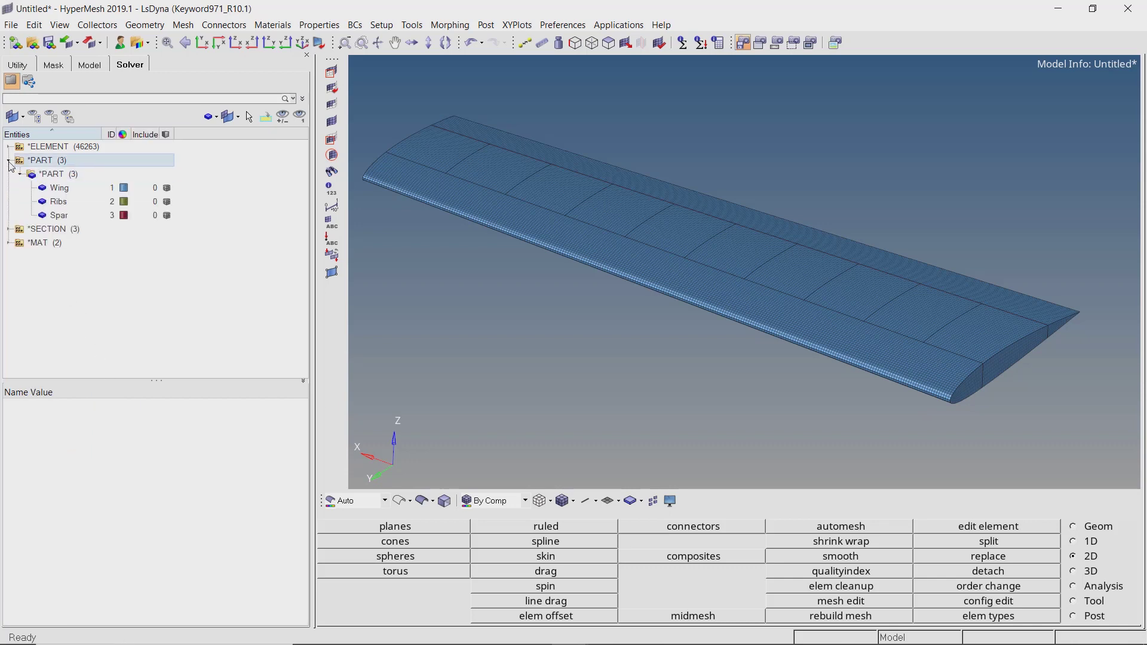
{"action": "left_click", "coordinate": [55, 189]}
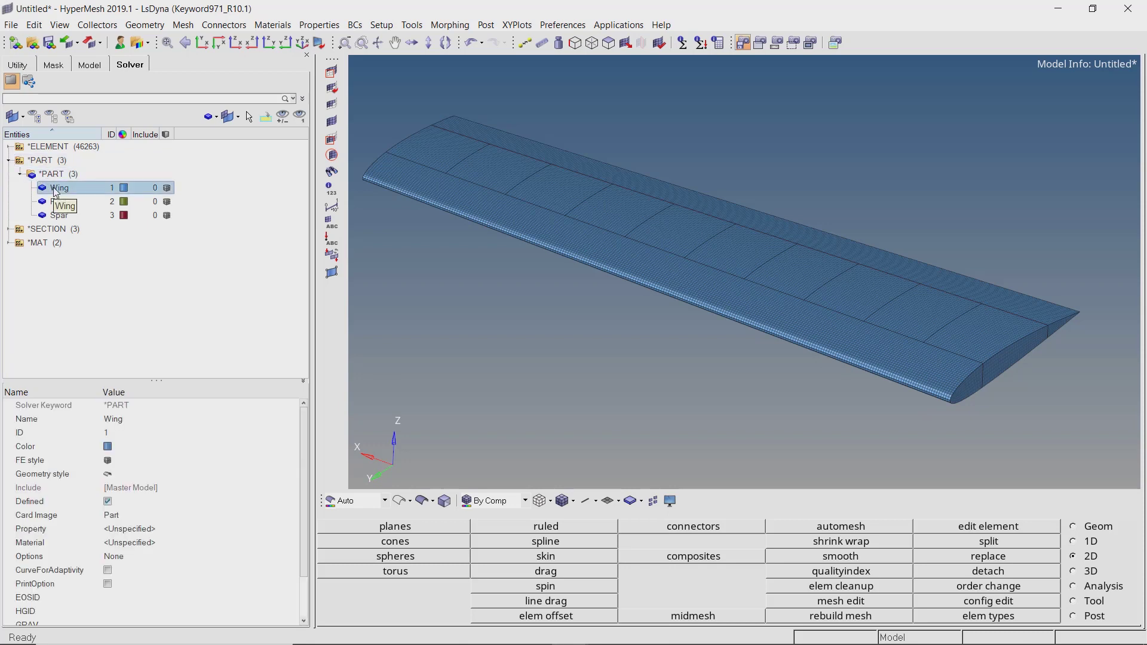
{"action": "left_click", "coordinate": [160, 532]}
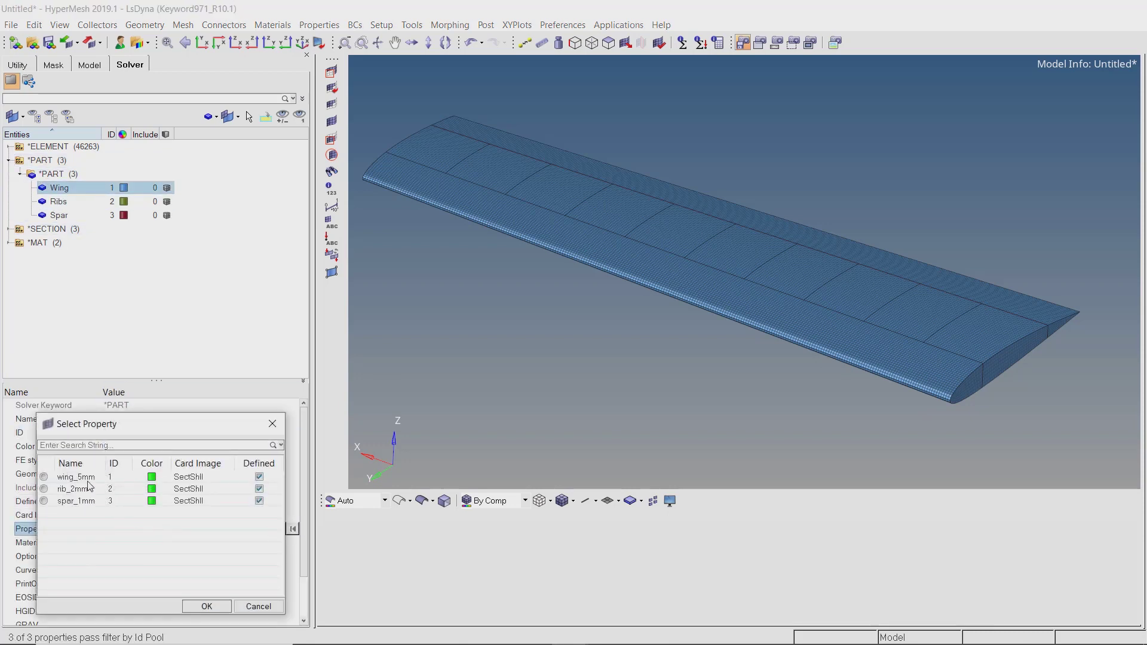
{"action": "left_click", "coordinate": [87, 478]}
{"action": "left_click", "coordinate": [205, 606]}
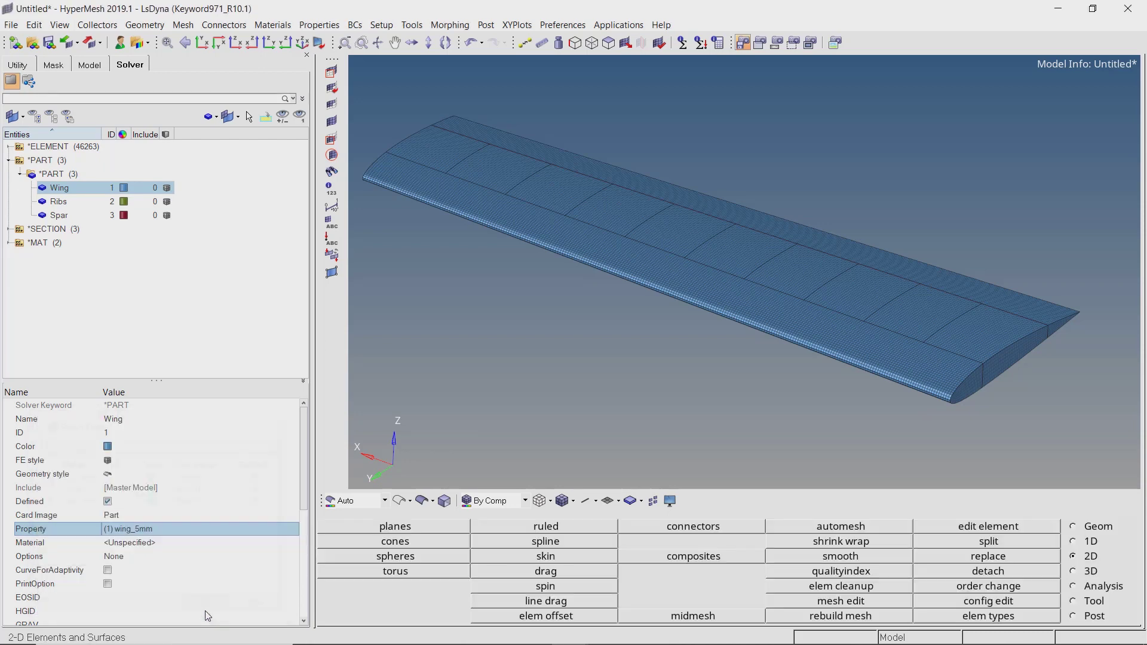
{"action": "left_click", "coordinate": [163, 543]}
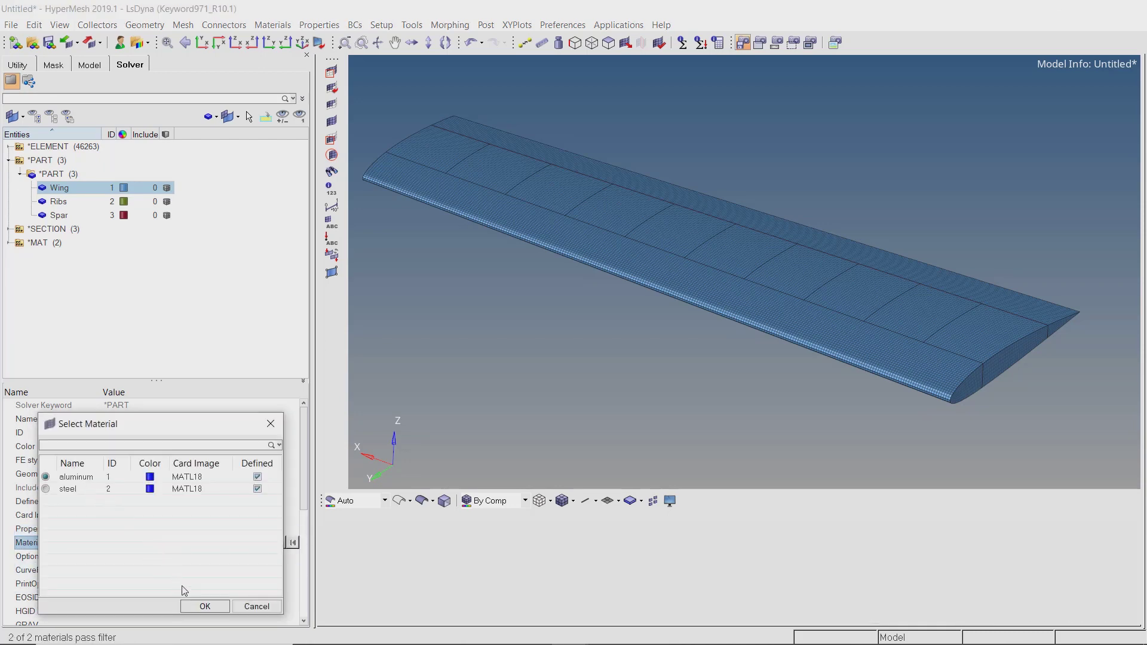
{"action": "left_click", "coordinate": [204, 606]}
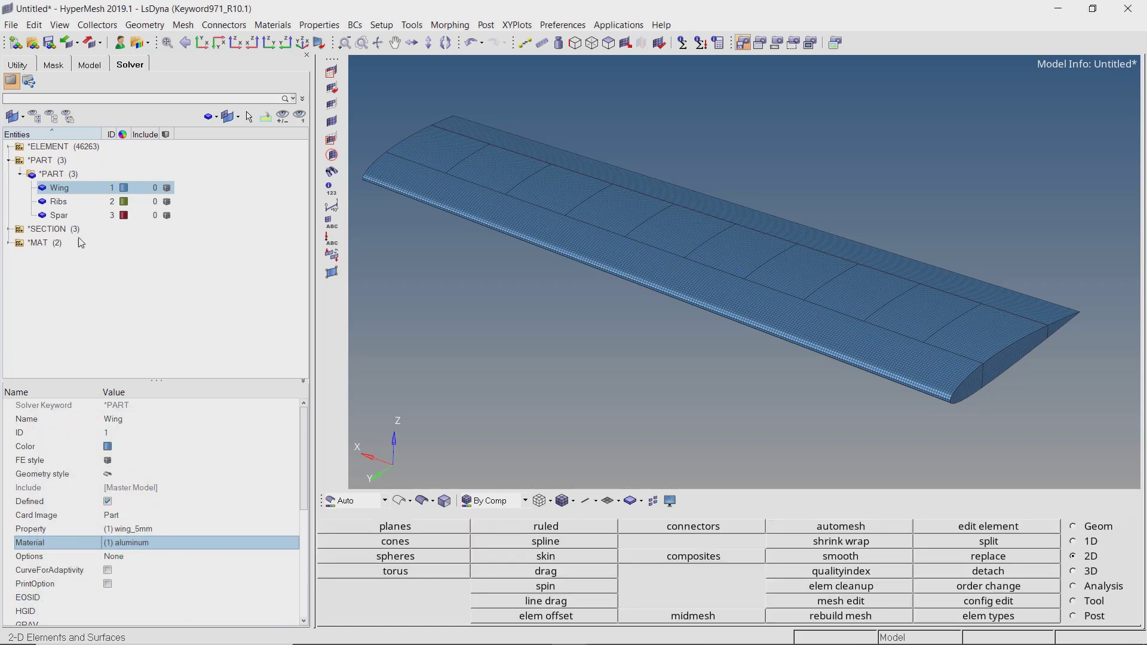
Assign the rib_2mm property and the steel material to the Ribs part
{"action": "left_click", "coordinate": [81, 202]}
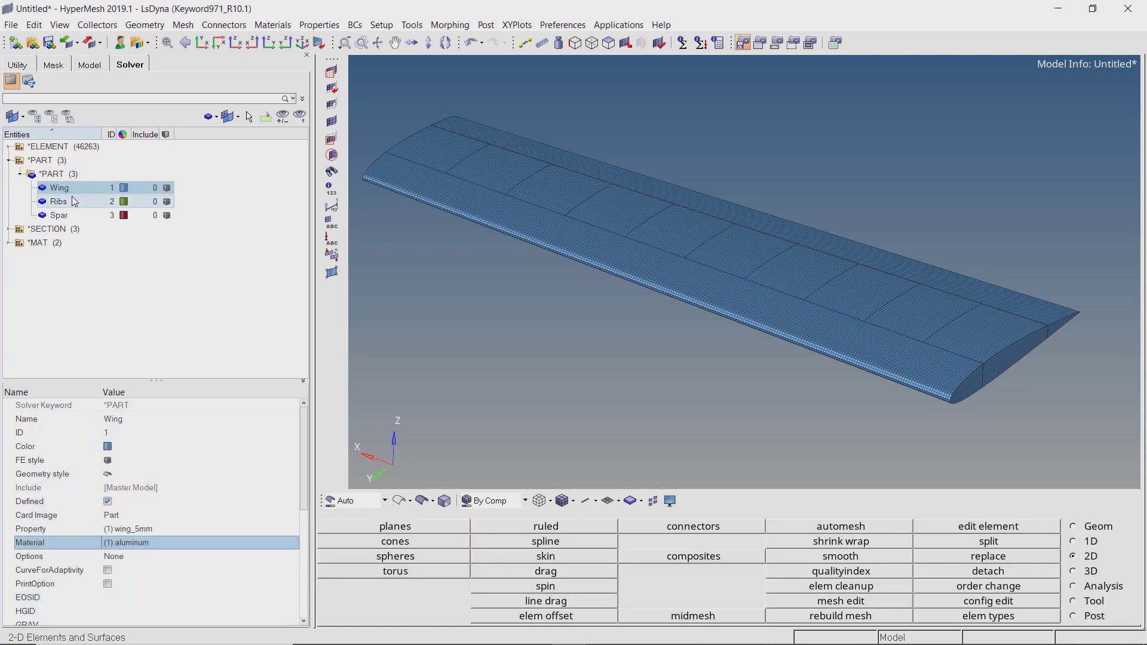
{"action": "left_click", "coordinate": [148, 530]}
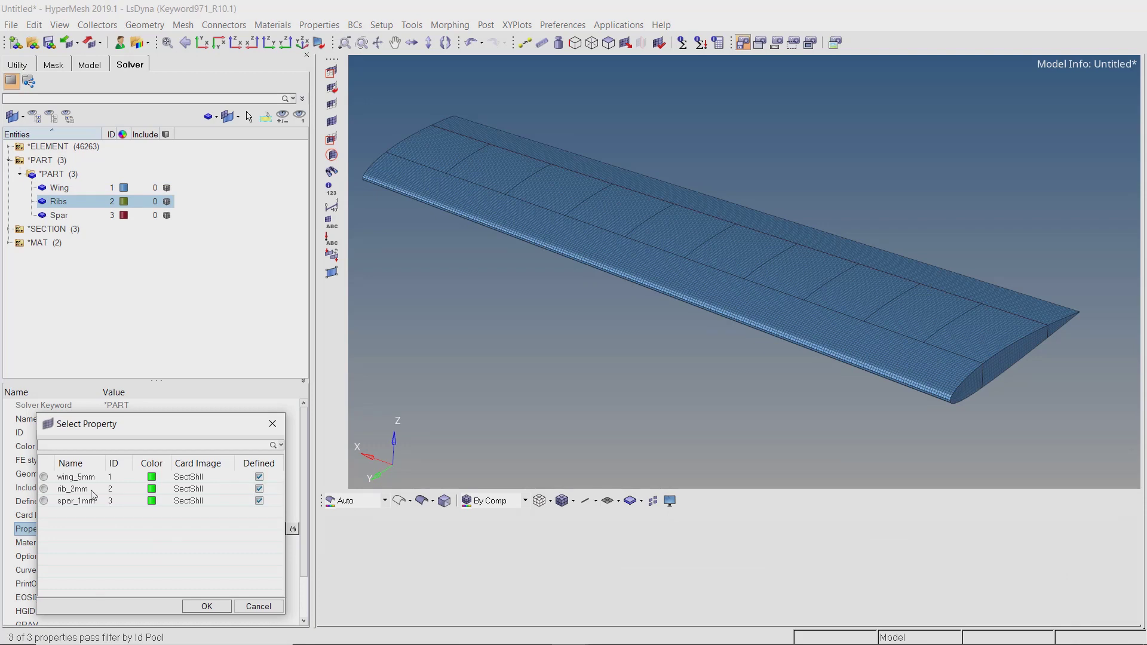
{"action": "left_click", "coordinate": [92, 494]}
{"action": "left_click", "coordinate": [191, 605]}
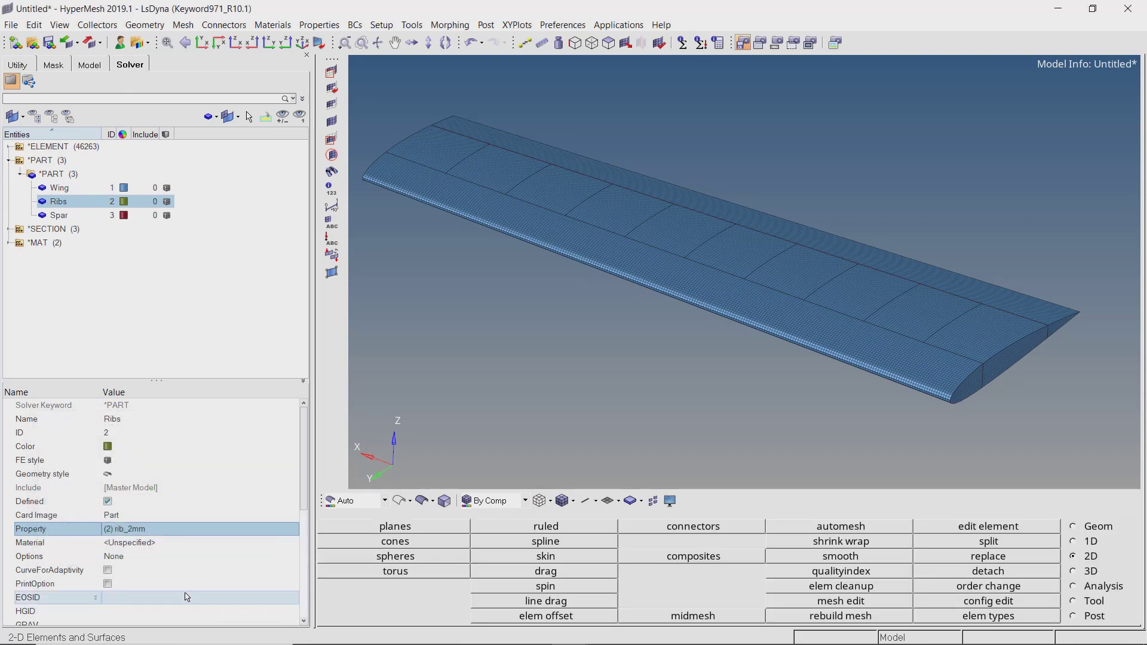
{"action": "left_click", "coordinate": [148, 542]}
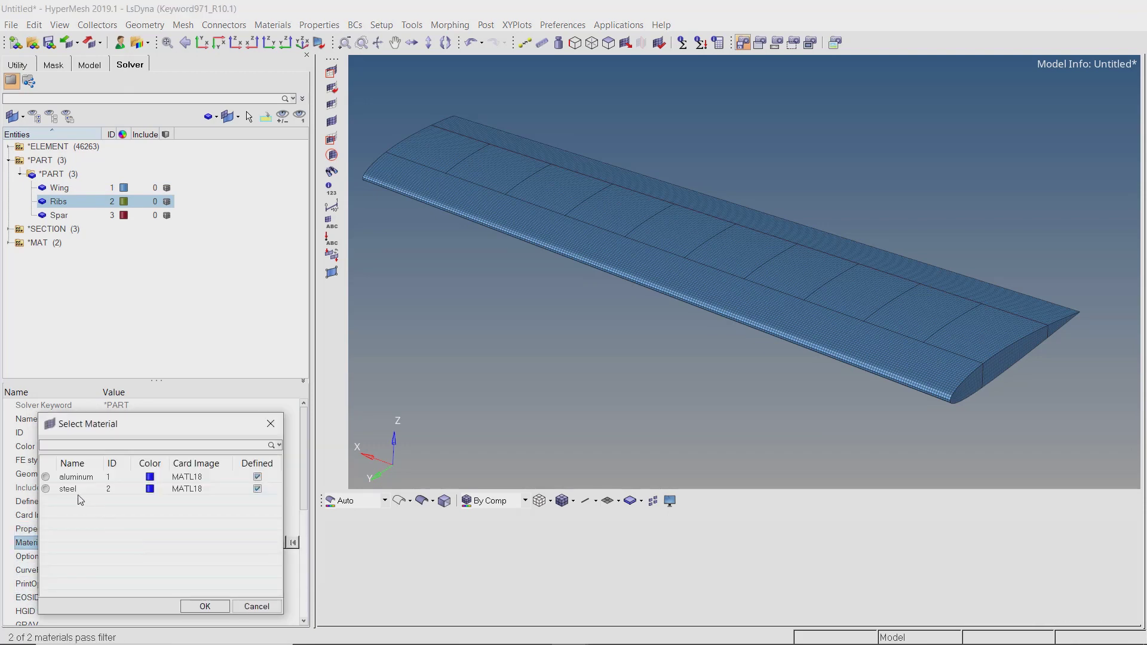
{"action": "left_click", "coordinate": [72, 490]}
{"action": "left_click", "coordinate": [202, 607]}
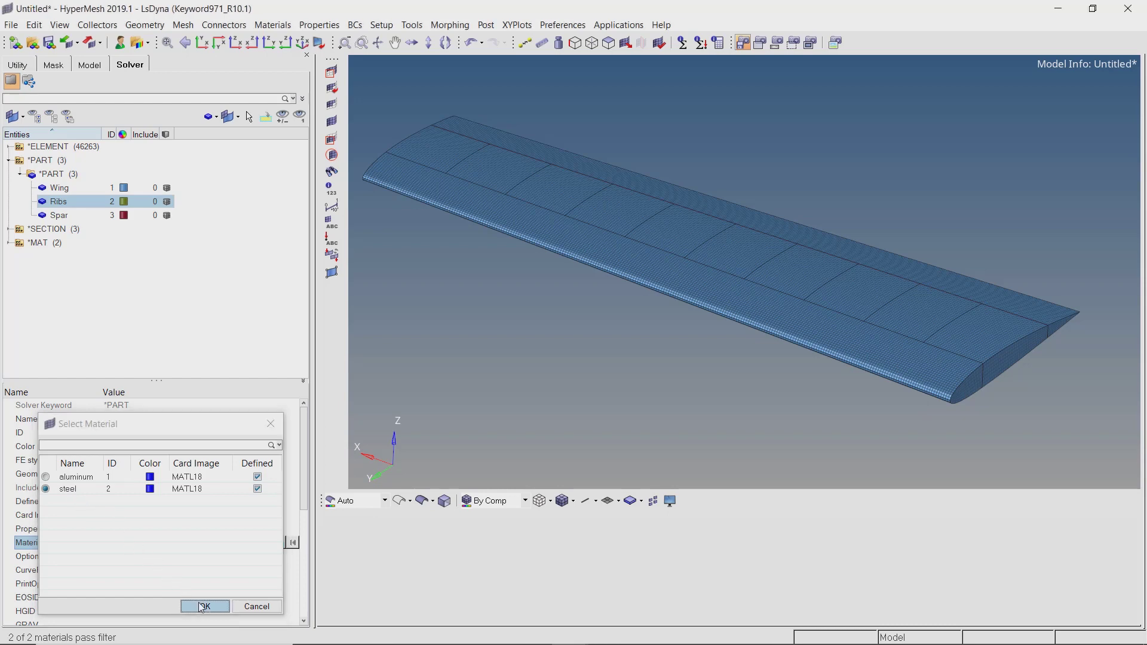
Assign the spar_1mm property and the steel material to the Spar part
{"action": "left_click", "coordinate": [76, 217]}
{"action": "left_click", "coordinate": [142, 535]}
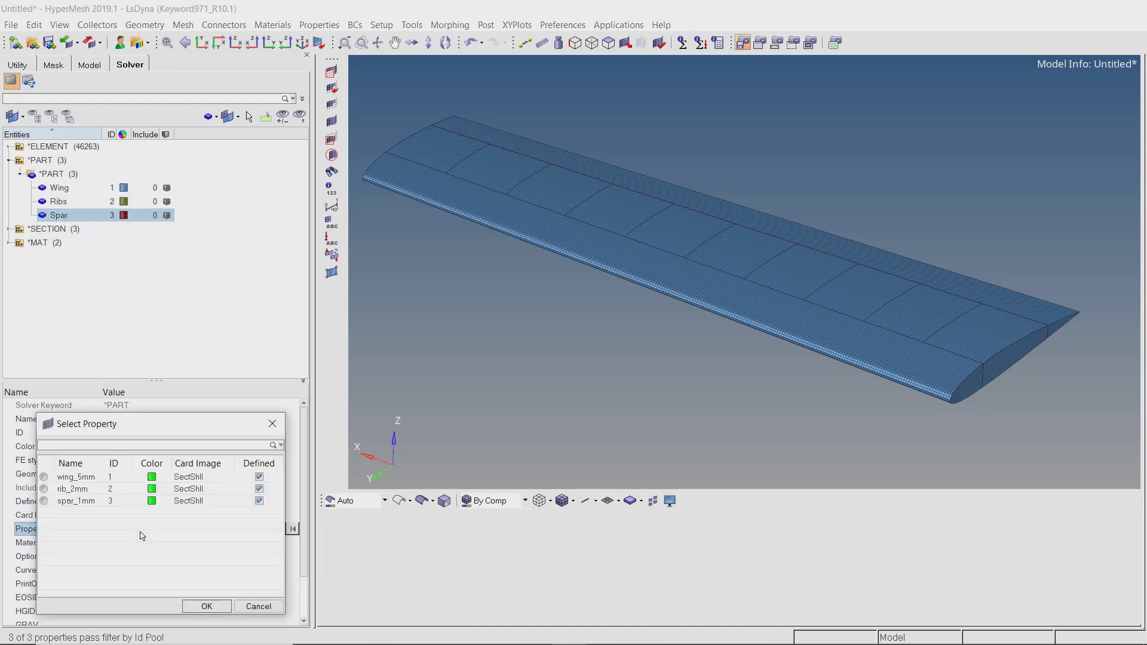
{"action": "left_click", "coordinate": [75, 501]}
{"action": "left_click", "coordinate": [206, 606]}
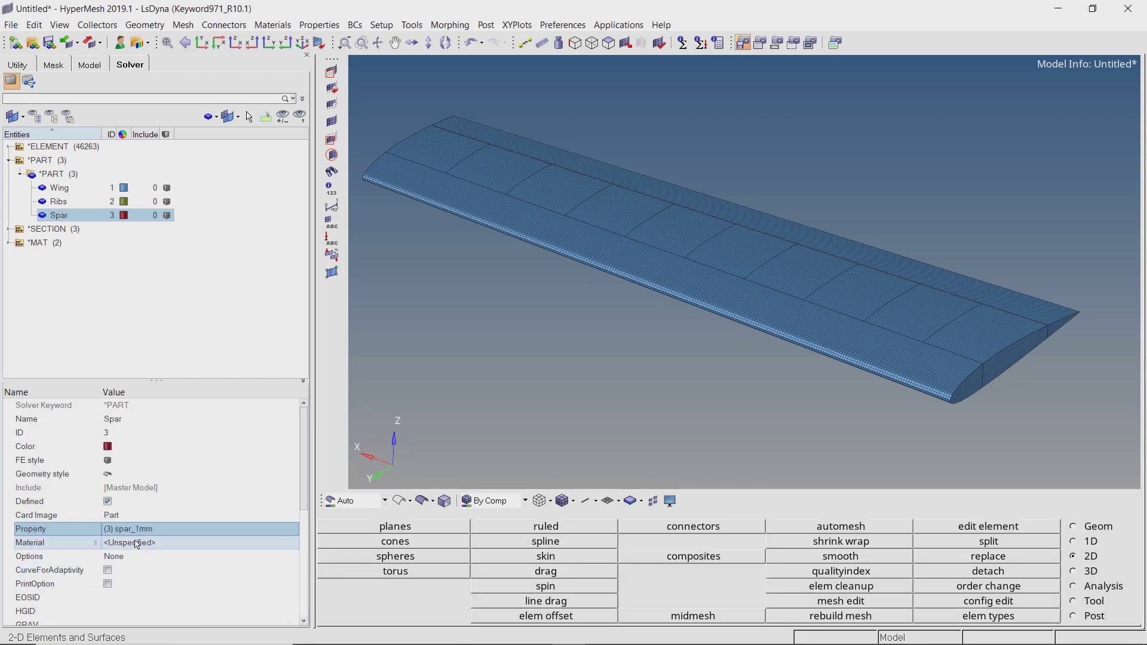
{"action": "left_click", "coordinate": [136, 543]}
{"action": "left_click", "coordinate": [67, 492]}
{"action": "left_click", "coordinate": [202, 606]}
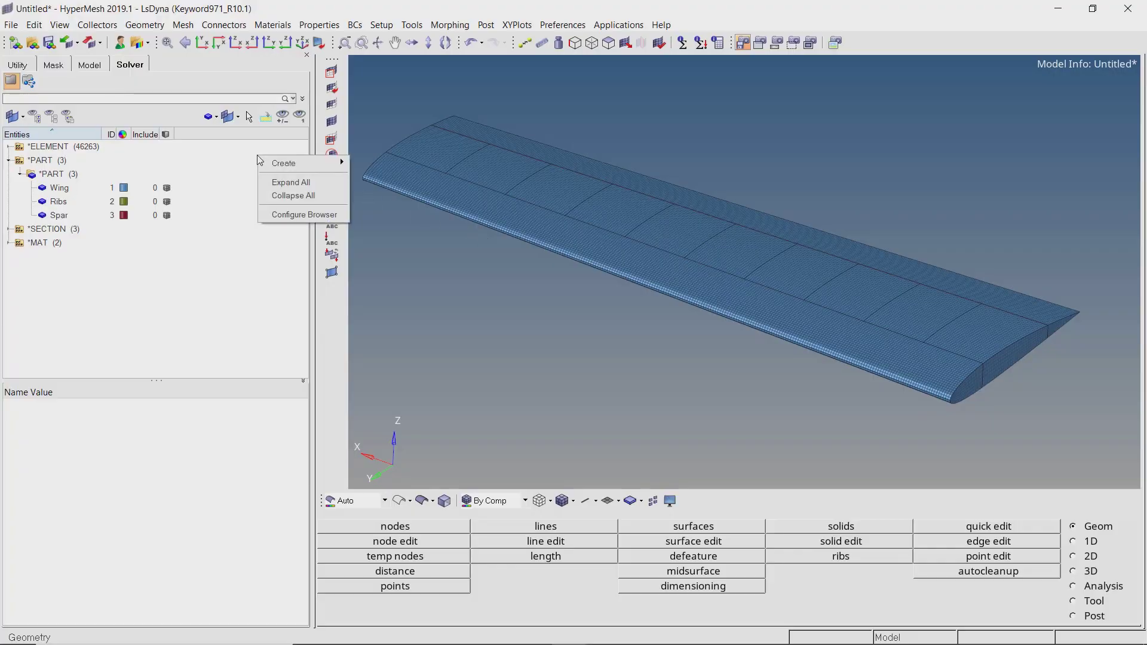
Create a new *PART entity and name it bird
{"action": "mouse_move", "coordinate": [334, 162]}
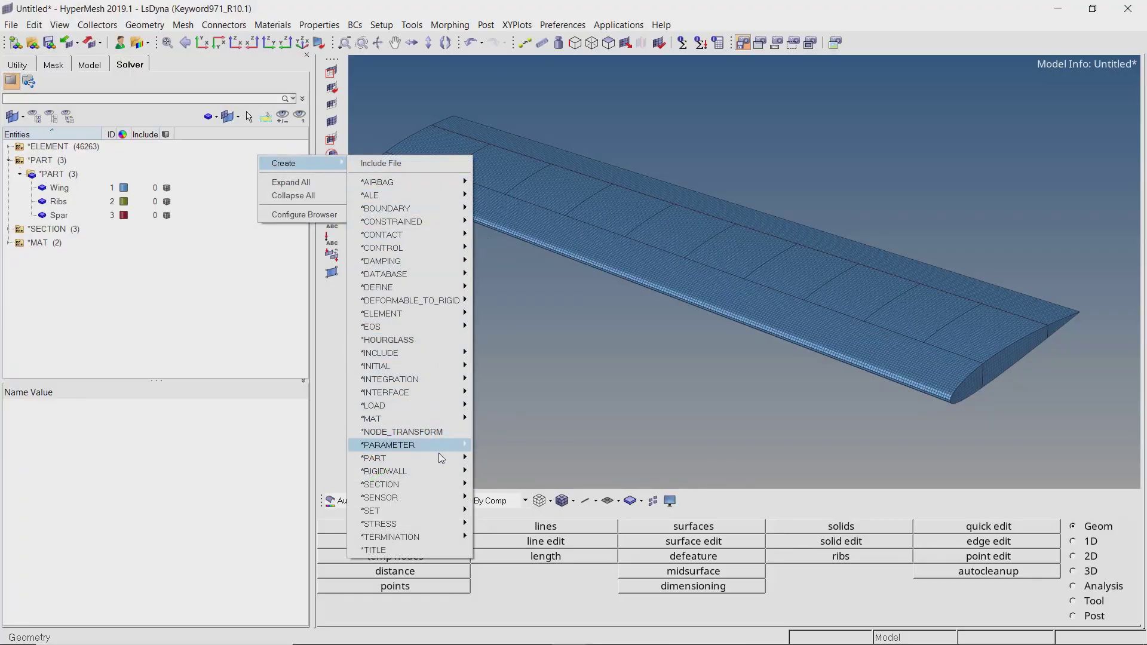
{"action": "mouse_move", "coordinate": [460, 458]}
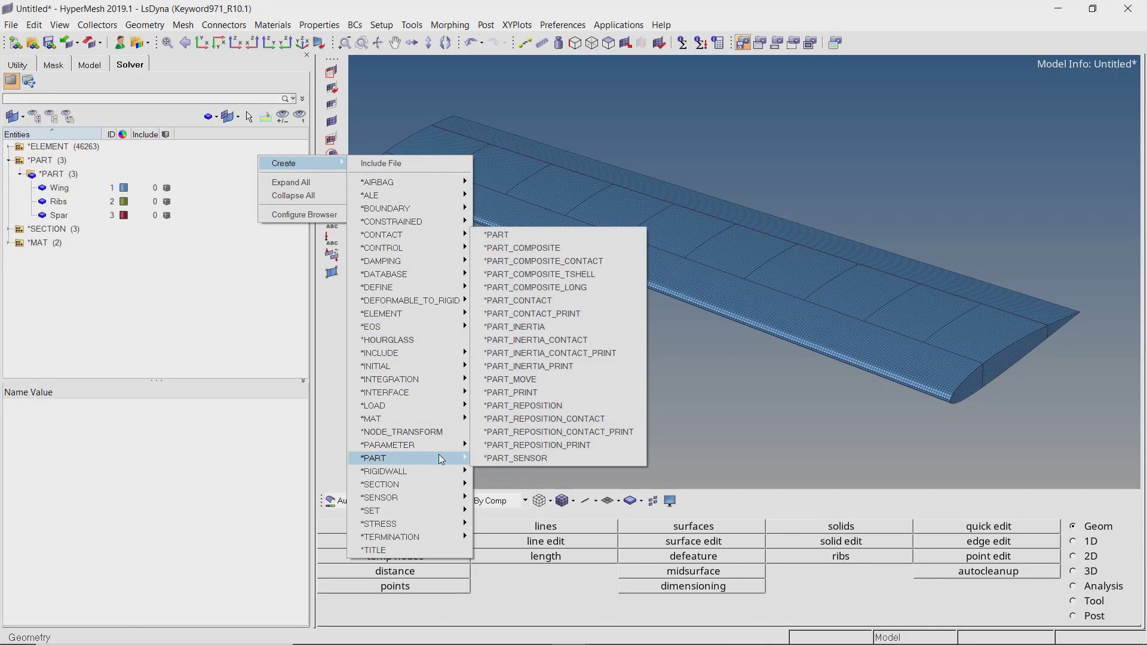
{"action": "left_click", "coordinate": [556, 234]}
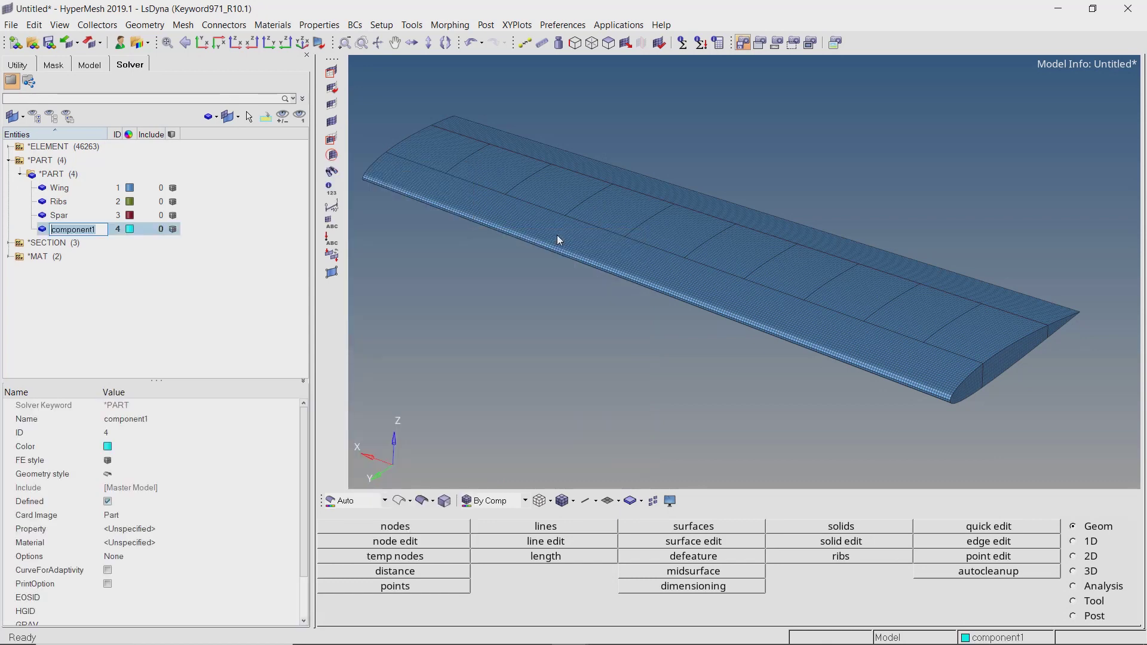
{"action": "type", "text": "bird"}
{"action": "key", "text": "Return"}
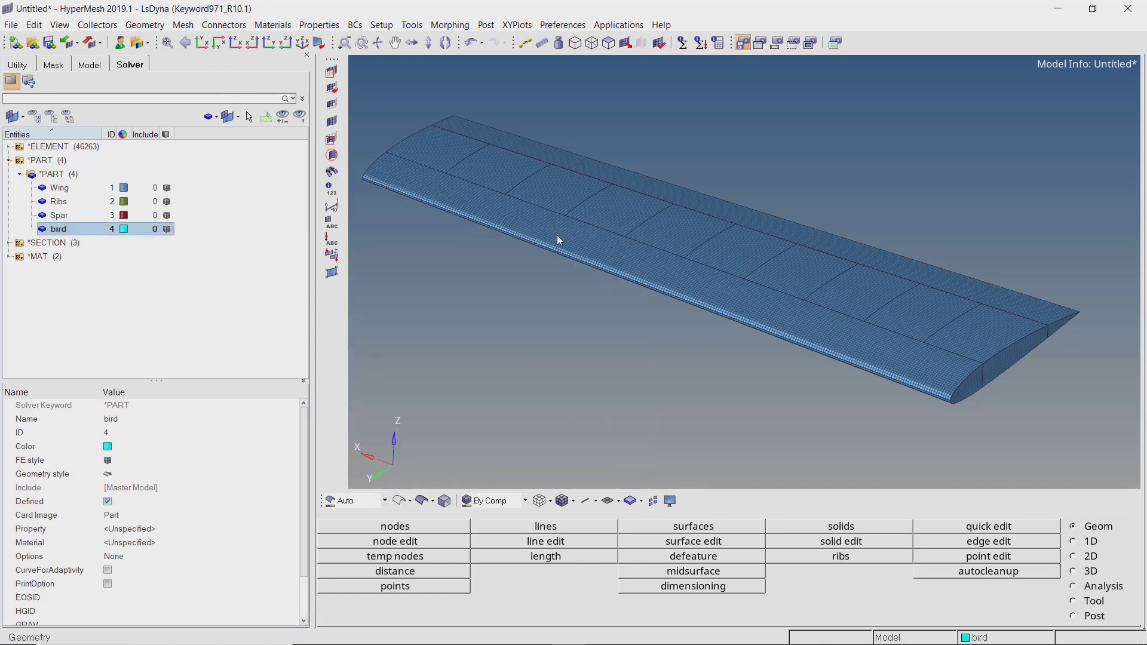
Create one interpolated node midway between the two end nodes of the wing's leading edge, with linear bias
{"action": "left_click", "coordinate": [464, 525]}
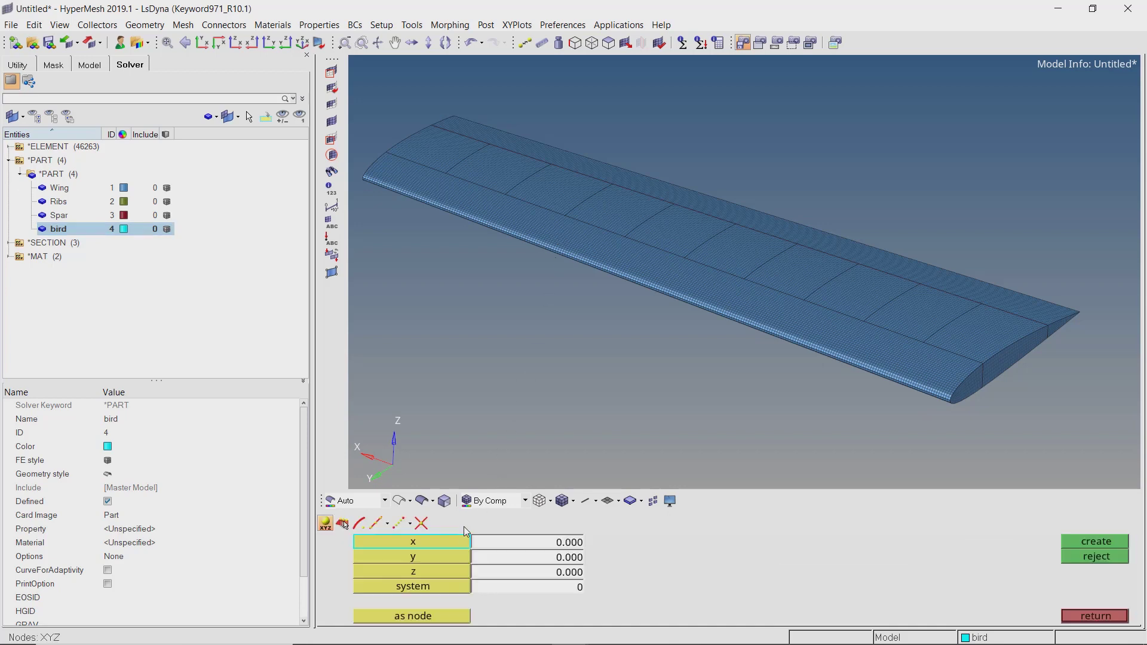
{"action": "left_click", "coordinate": [400, 524]}
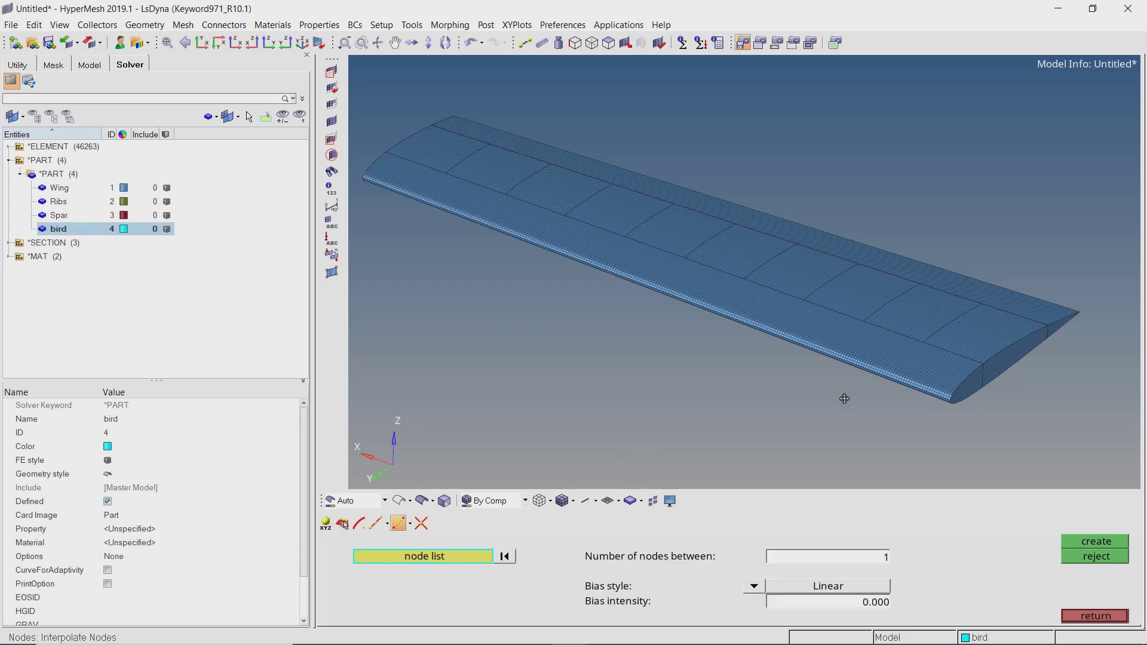
{"action": "scroll", "coordinate": [946, 371], "scroll_direction": "up", "scroll_amount": 4}
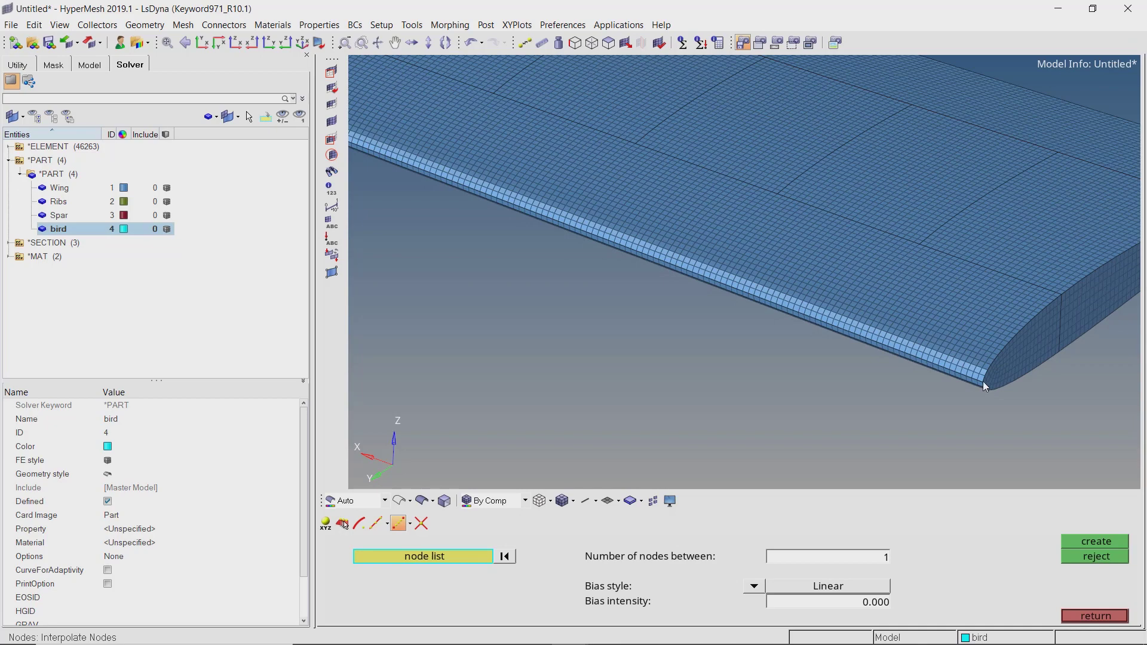
{"action": "left_click", "coordinate": [983, 383]}
{"action": "scroll", "coordinate": [968, 389], "scroll_direction": "down", "scroll_amount": 4}
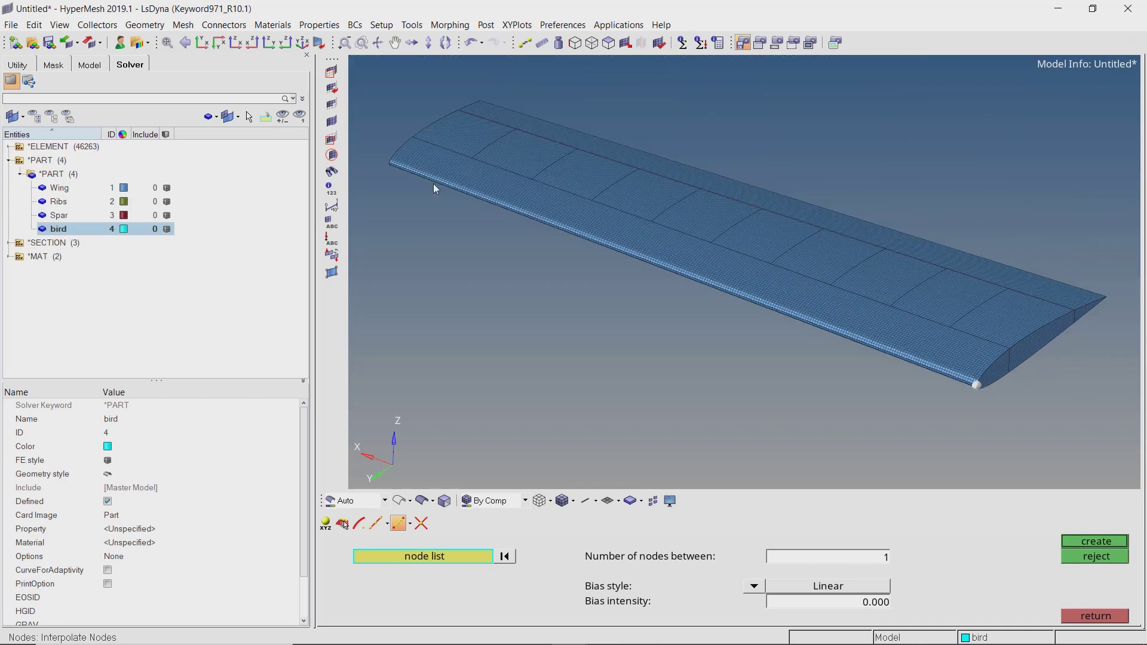
{"action": "scroll", "coordinate": [481, 217], "scroll_direction": "up", "scroll_amount": 5}
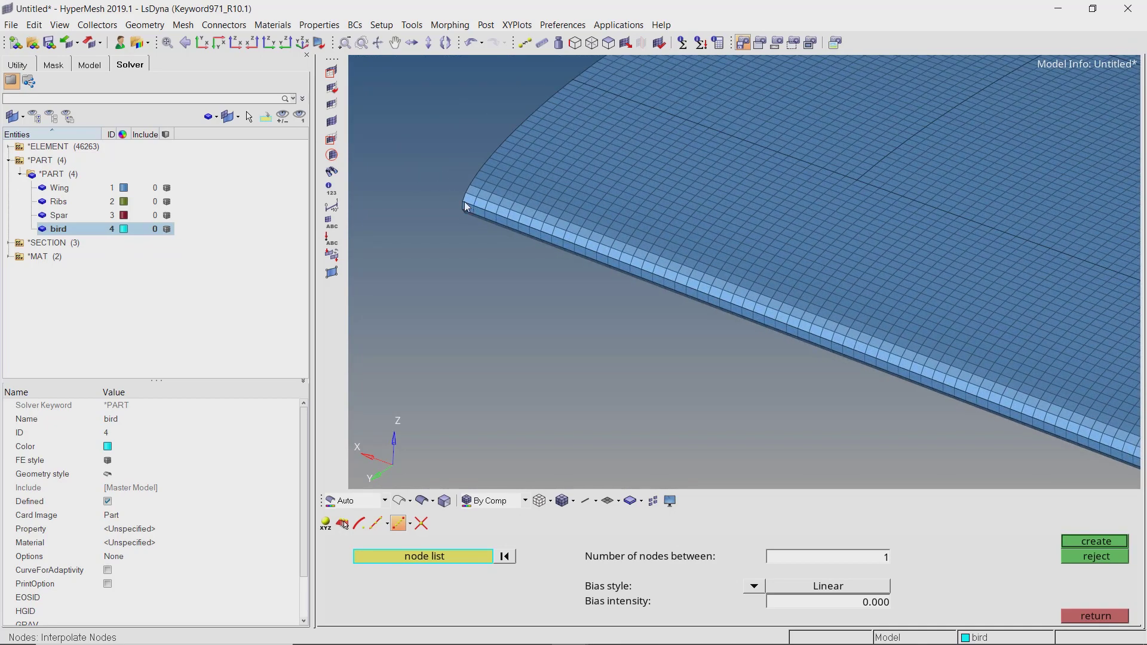
{"action": "scroll", "coordinate": [471, 265], "scroll_direction": "down", "scroll_amount": 5}
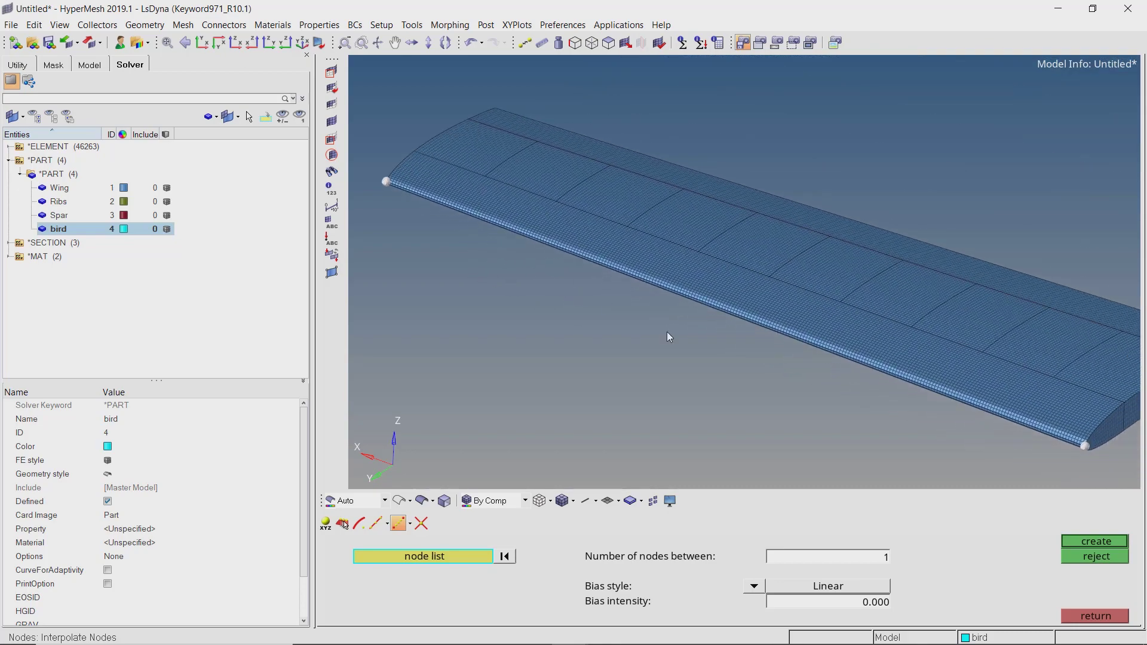
{"action": "left_click", "coordinate": [1088, 540]}
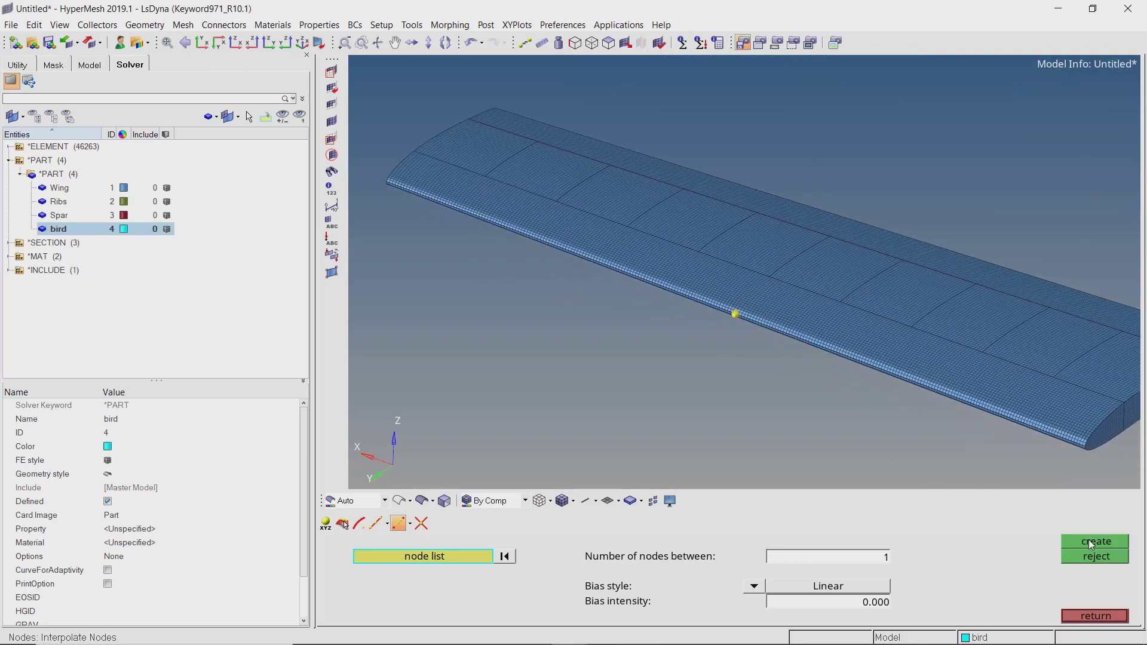
{"action": "key", "text": "Escape"}
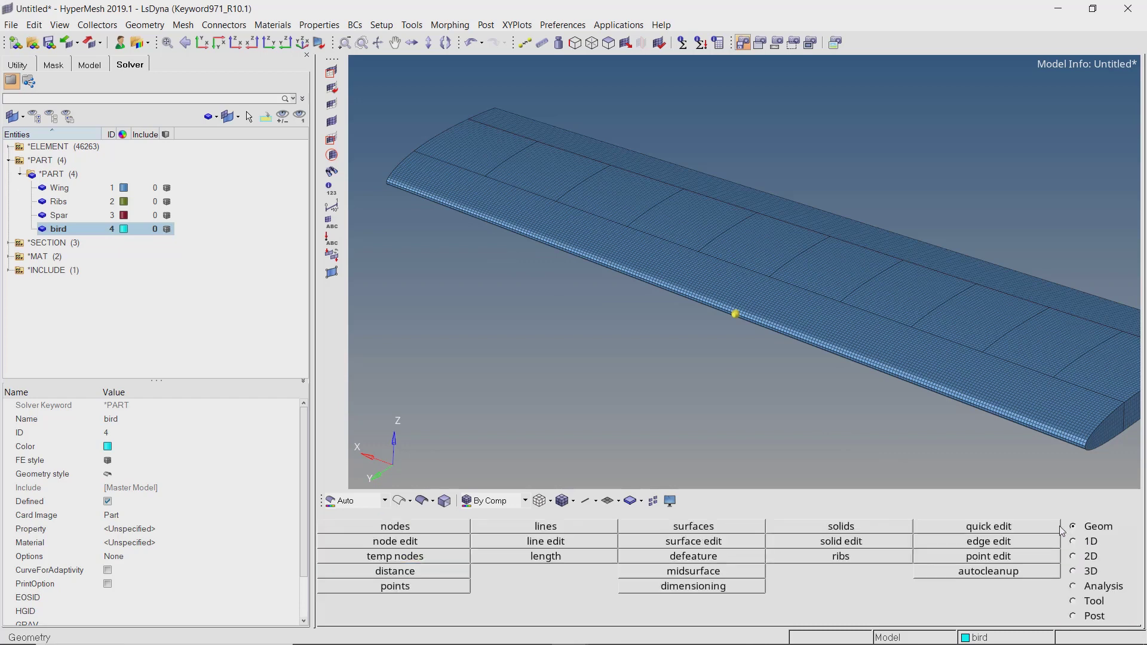
Translate the leading-edge midpoint node by 500 in the positive y direction, away from the wing
{"action": "key", "text": "shift+F4"}
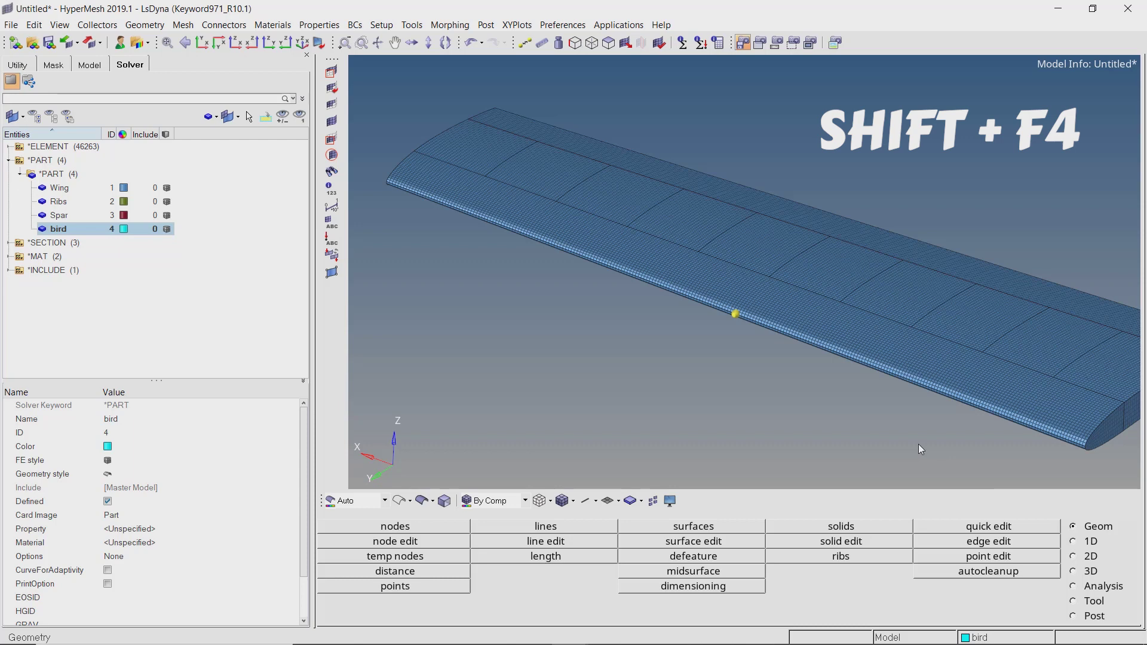
{"action": "key", "text": "shift+F4"}
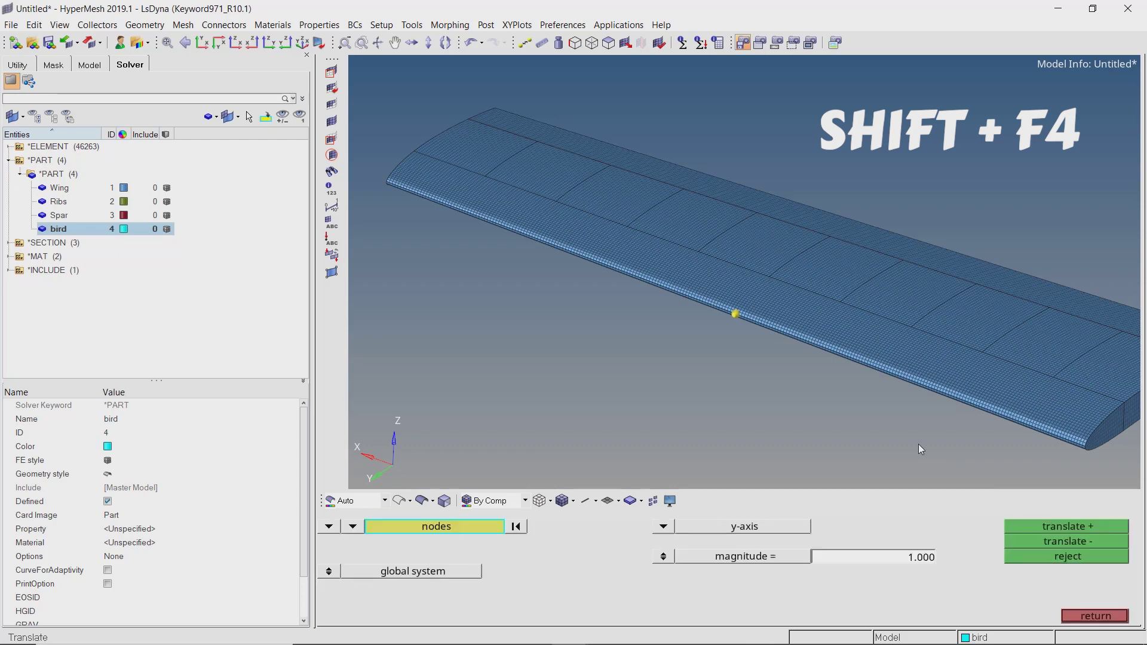
{"action": "left_click", "coordinate": [737, 314]}
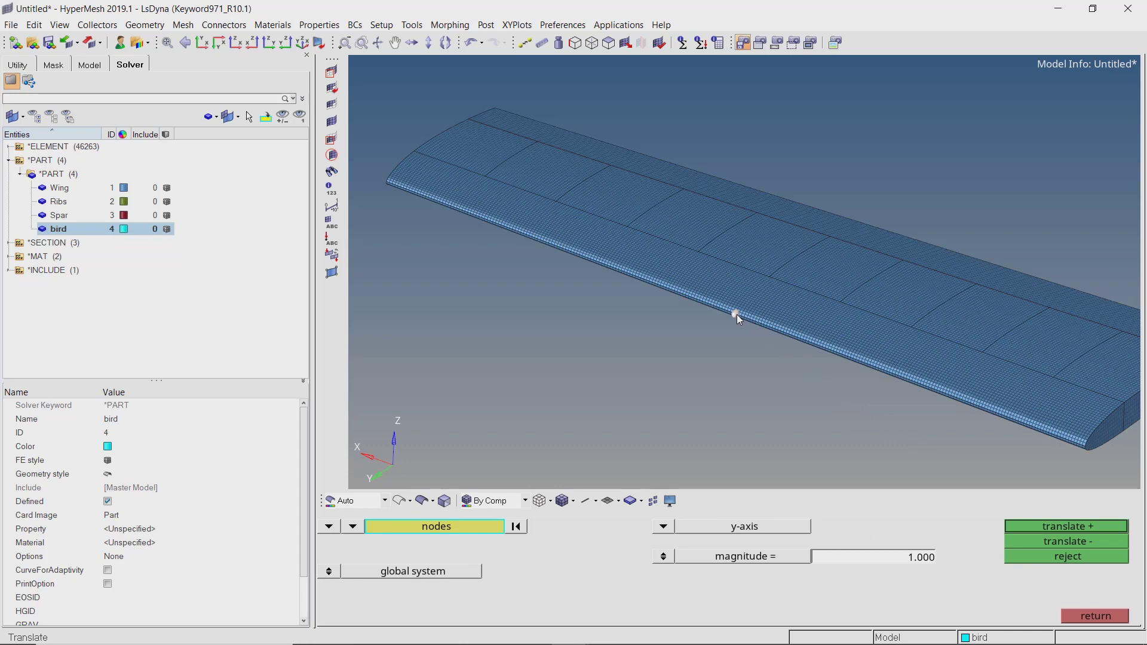
{"action": "left_click", "coordinate": [664, 527]}
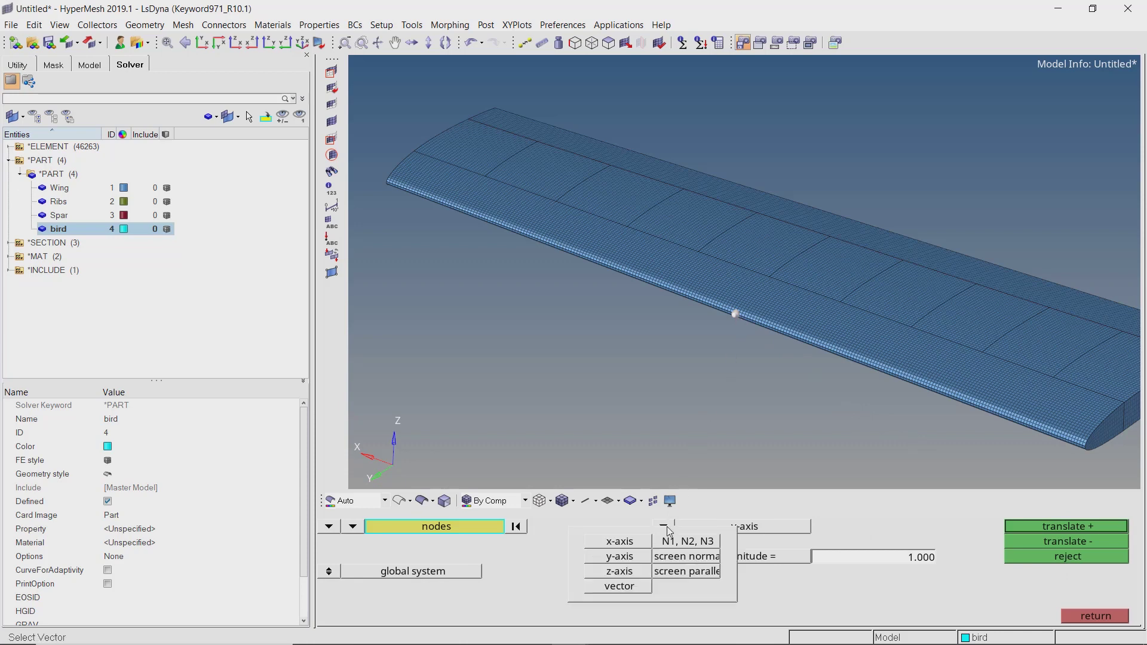
{"action": "left_click", "coordinate": [643, 561]}
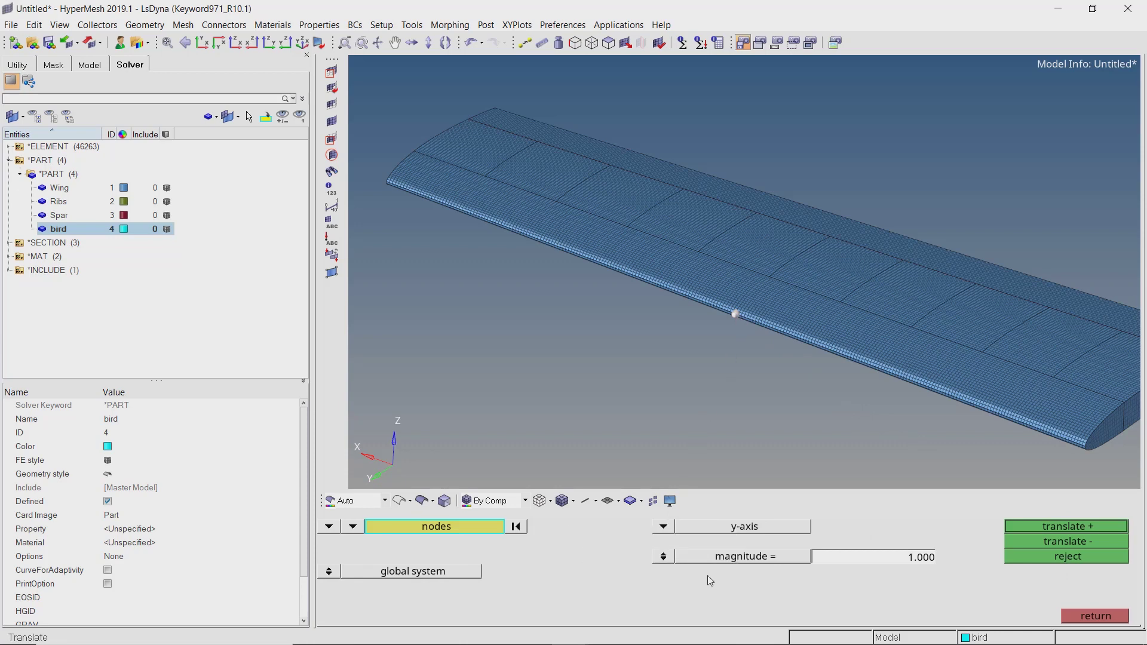
{"action": "double_click", "coordinate": [926, 558]}
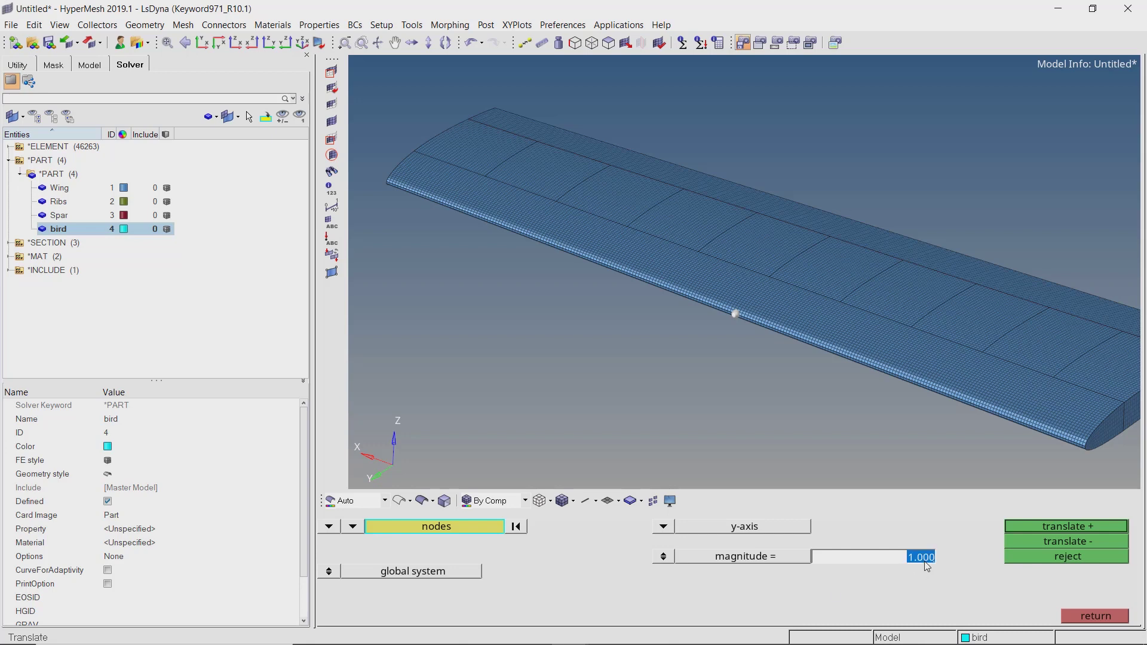
{"action": "type", "text": "500.000"}
{"action": "left_click", "coordinate": [1033, 528]}
Duplicate the moved node and translate the copy by 189 in the positive y direction
{"action": "left_click", "coordinate": [518, 527]}
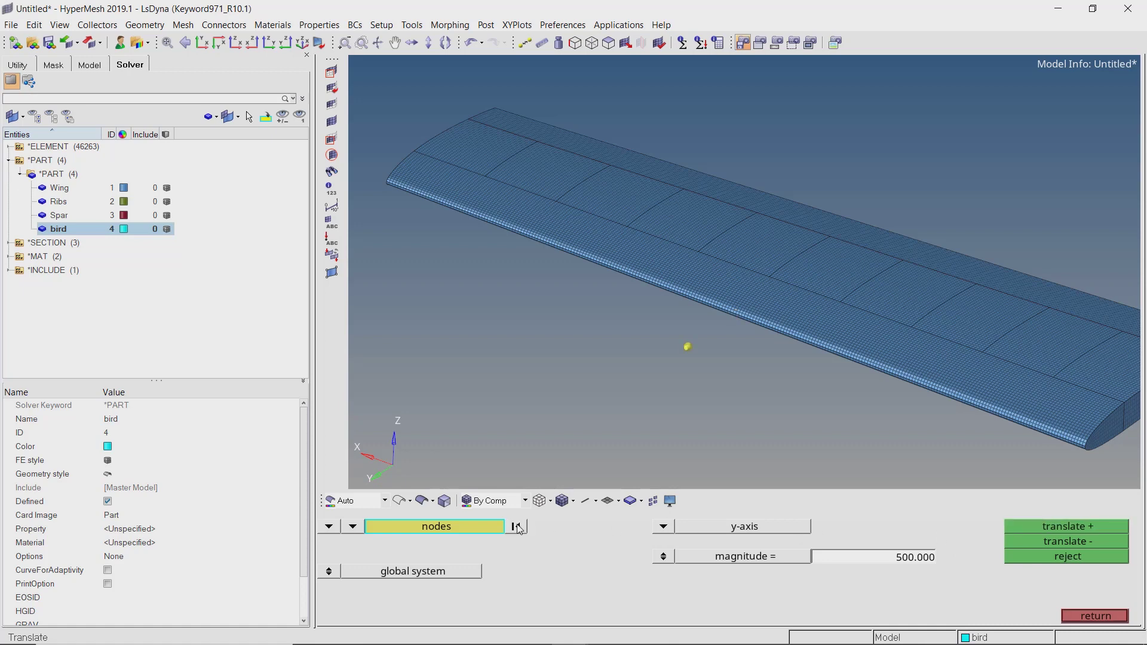
{"action": "left_click", "coordinate": [686, 348]}
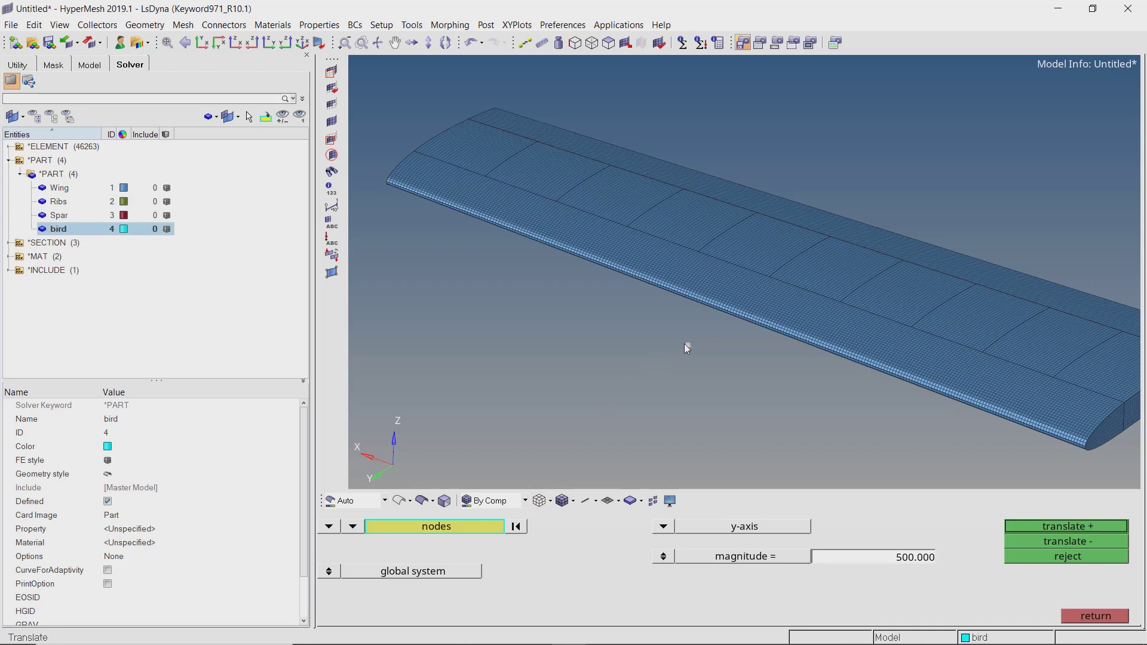
{"action": "left_click", "coordinate": [462, 527]}
{"action": "left_click", "coordinate": [659, 572]}
{"action": "left_click", "coordinate": [904, 561]}
{"action": "type", "text": "189"}
{"action": "key", "text": "Return"}
{"action": "left_click", "coordinate": [1036, 527]}
{"action": "key", "text": "Escape"}
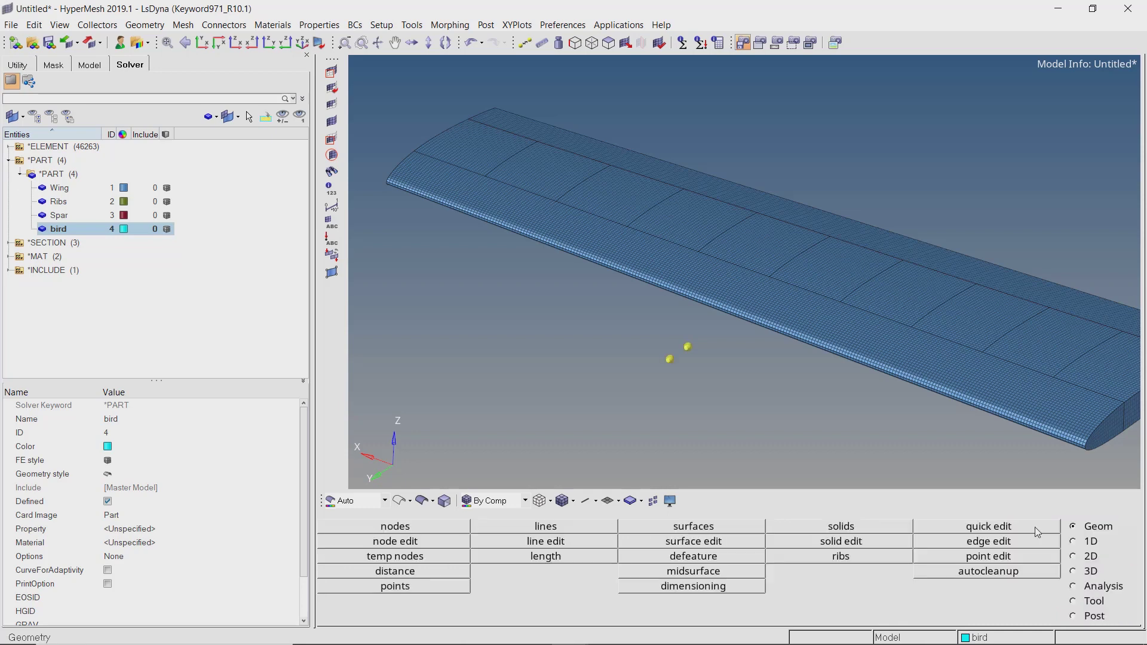
Create a full cylinder surface from the node nearer the wing toward the second node, with base radius 49 and height 189
{"action": "left_click", "coordinate": [739, 531]}
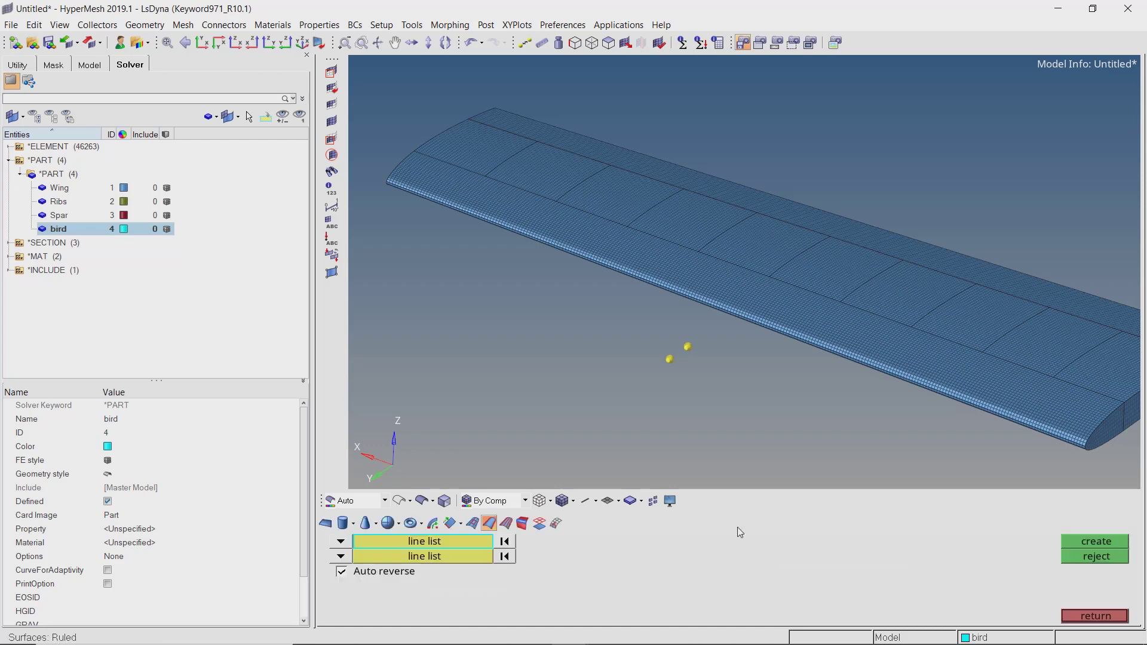
{"action": "left_click", "coordinate": [344, 526]}
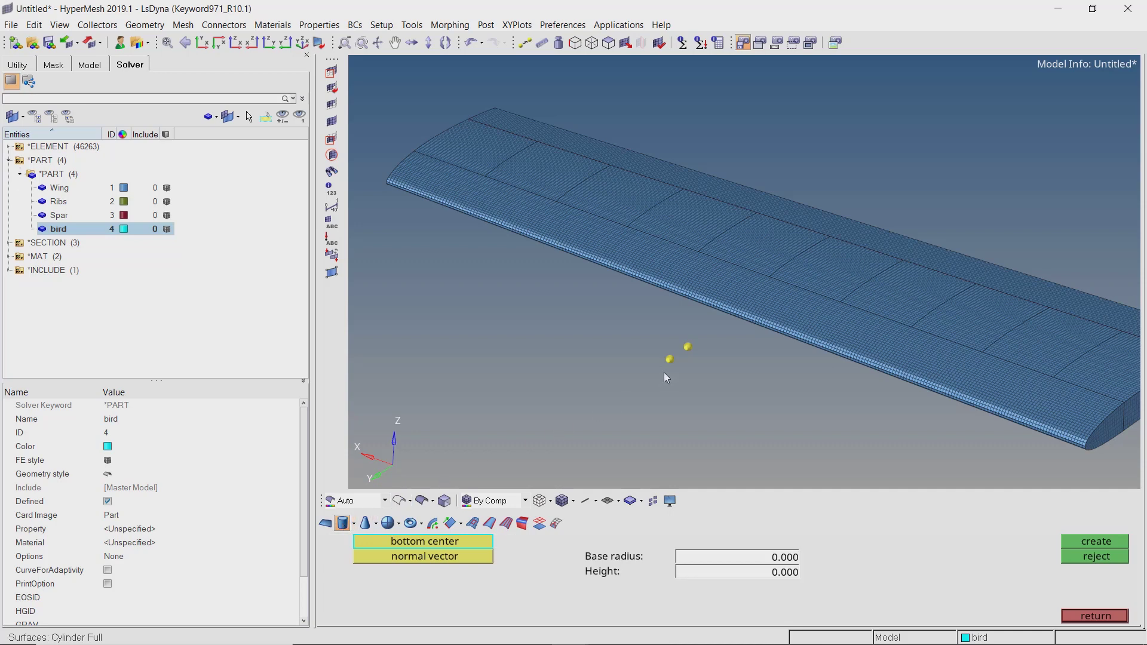
{"action": "left_click", "coordinate": [686, 344]}
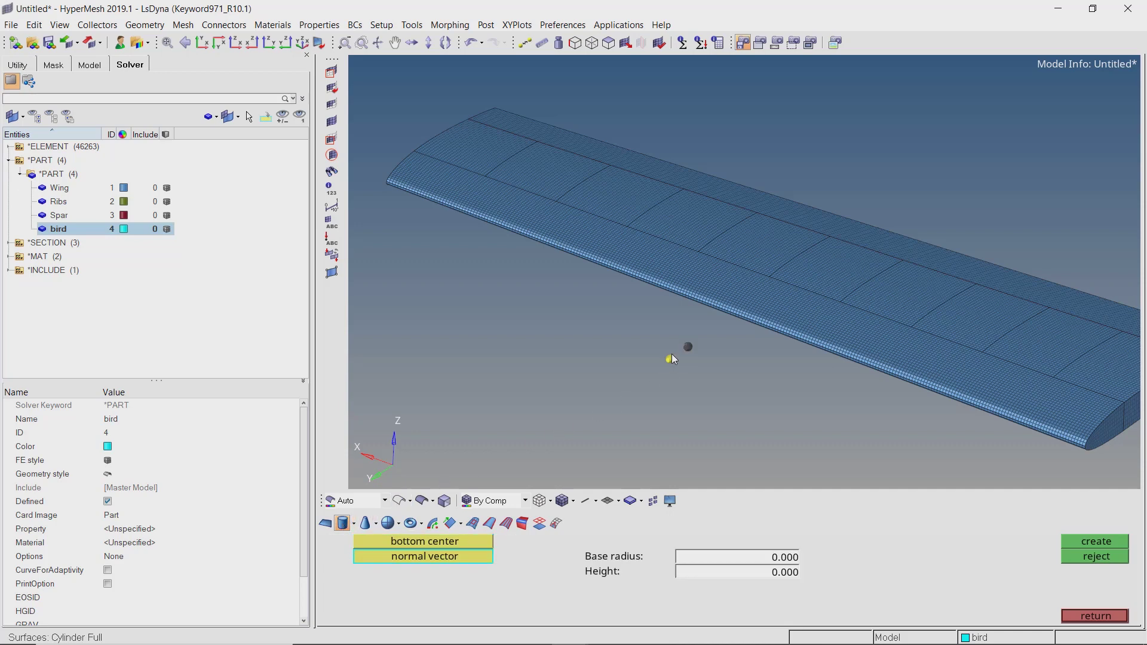
{"action": "left_click", "coordinate": [669, 358]}
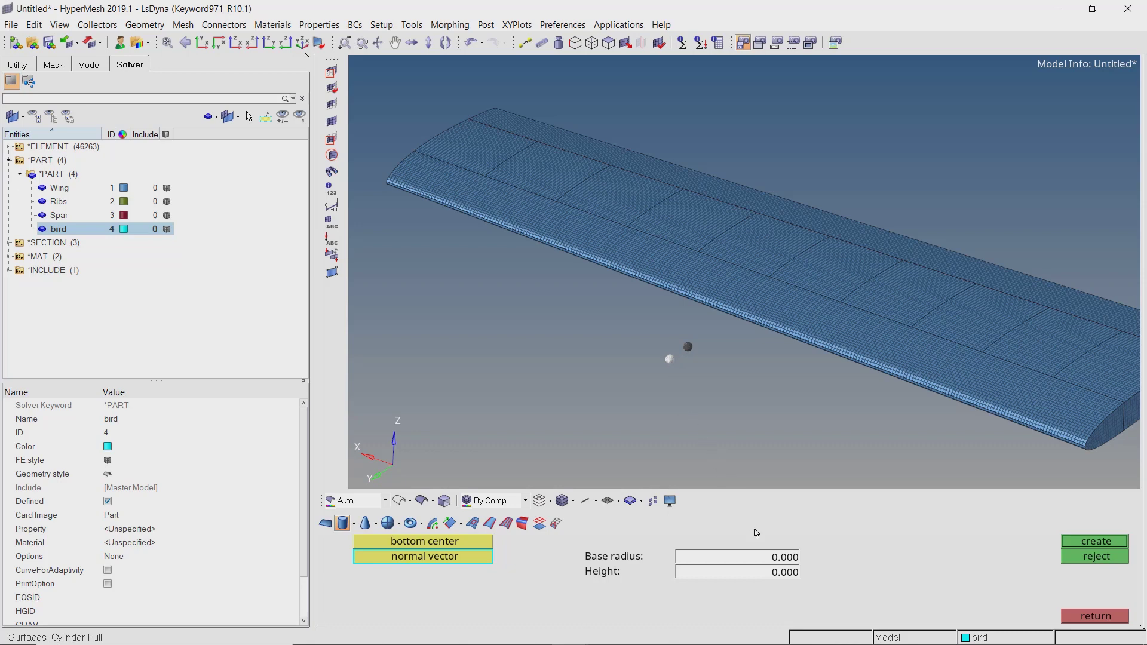
{"action": "left_click", "coordinate": [777, 558]}
{"action": "type", "text": "49"}
{"action": "key", "text": "Return"}
{"action": "type", "text": "189"}
{"action": "key", "text": "Return"}
{"action": "left_click", "coordinate": [1084, 541]}
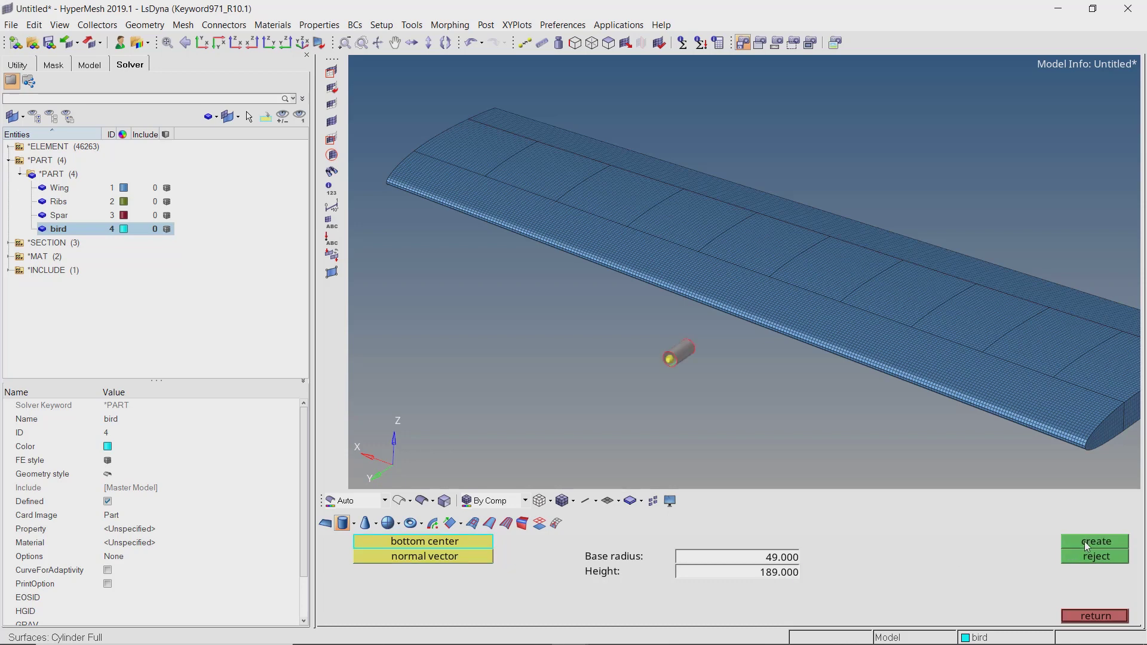
Cap both cylinder ends with sphere surfaces of radius 49 centred on the two end nodes
{"action": "left_click", "coordinate": [388, 523]}
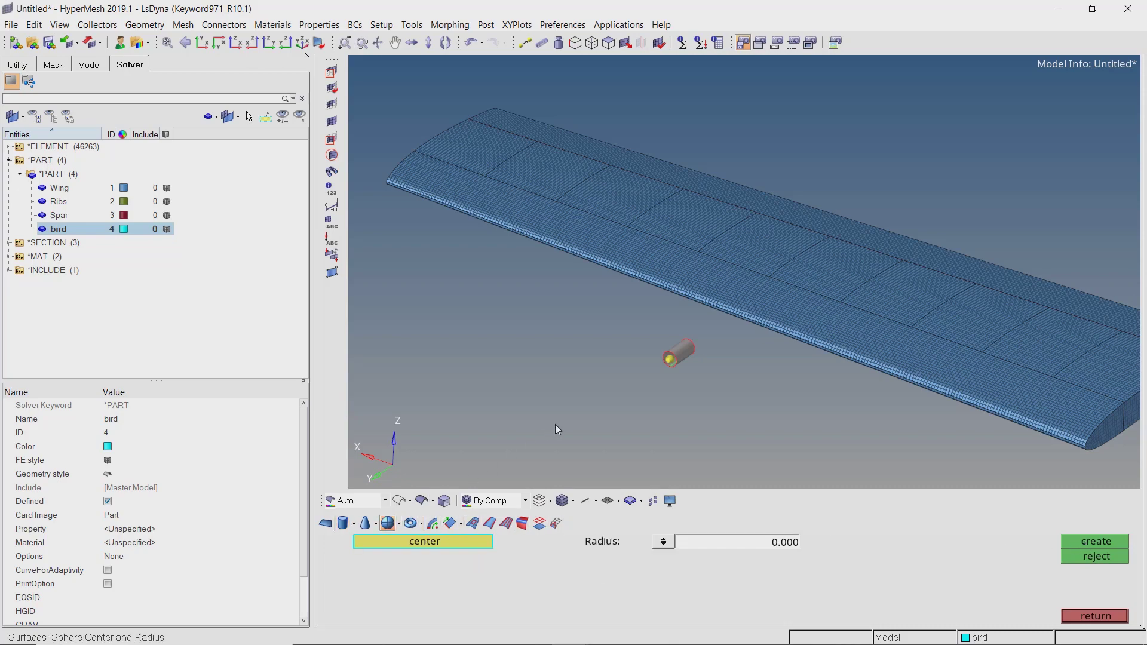
{"action": "scroll", "coordinate": [687, 353], "scroll_direction": "up", "scroll_amount": 5}
{"action": "left_click_drag", "start_coordinate": [719, 312], "coordinate": [736, 314], "text": "ctrl"}
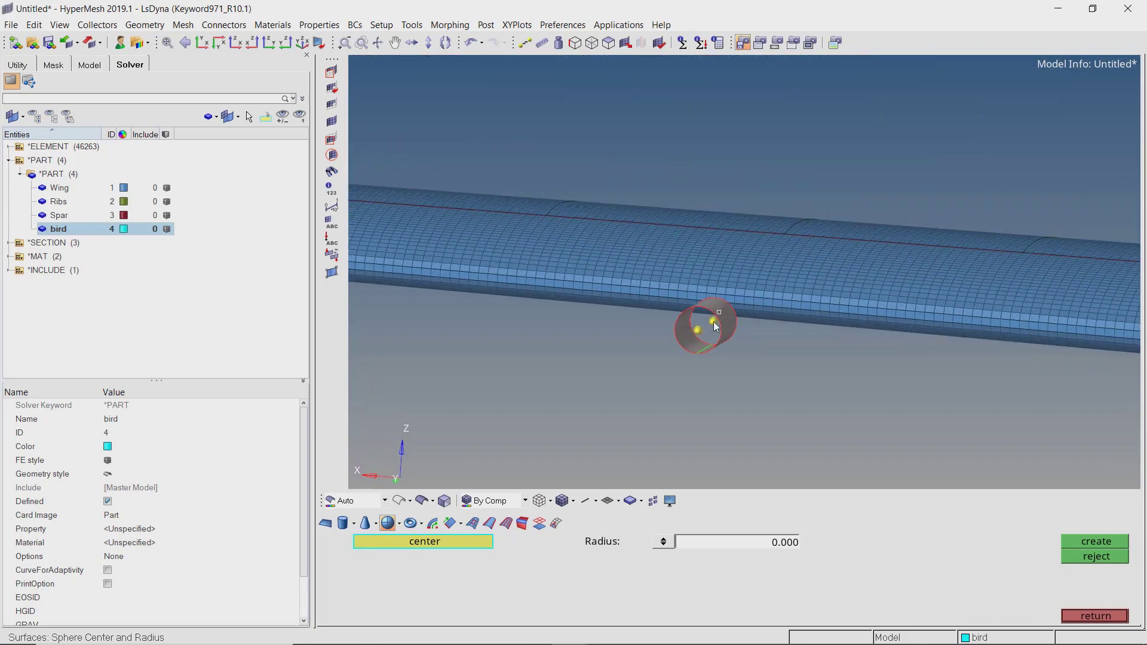
{"action": "left_click", "coordinate": [715, 323]}
{"action": "left_click", "coordinate": [790, 545]}
{"action": "type", "text": "49"}
{"action": "key", "text": "Return"}
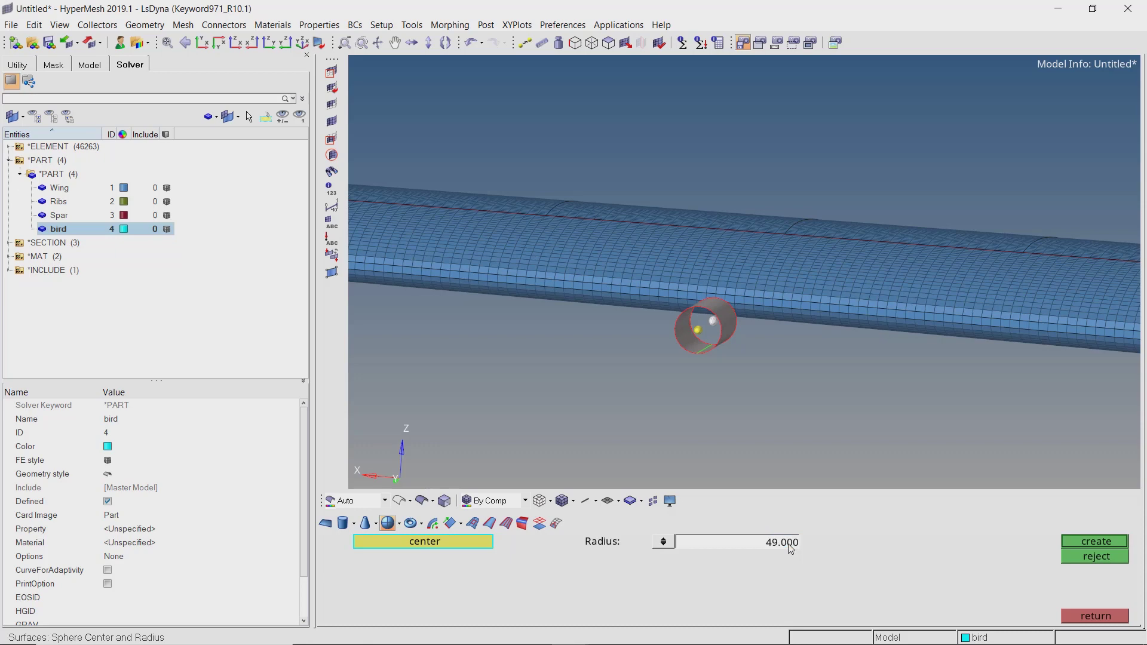
{"action": "left_click", "coordinate": [1073, 544]}
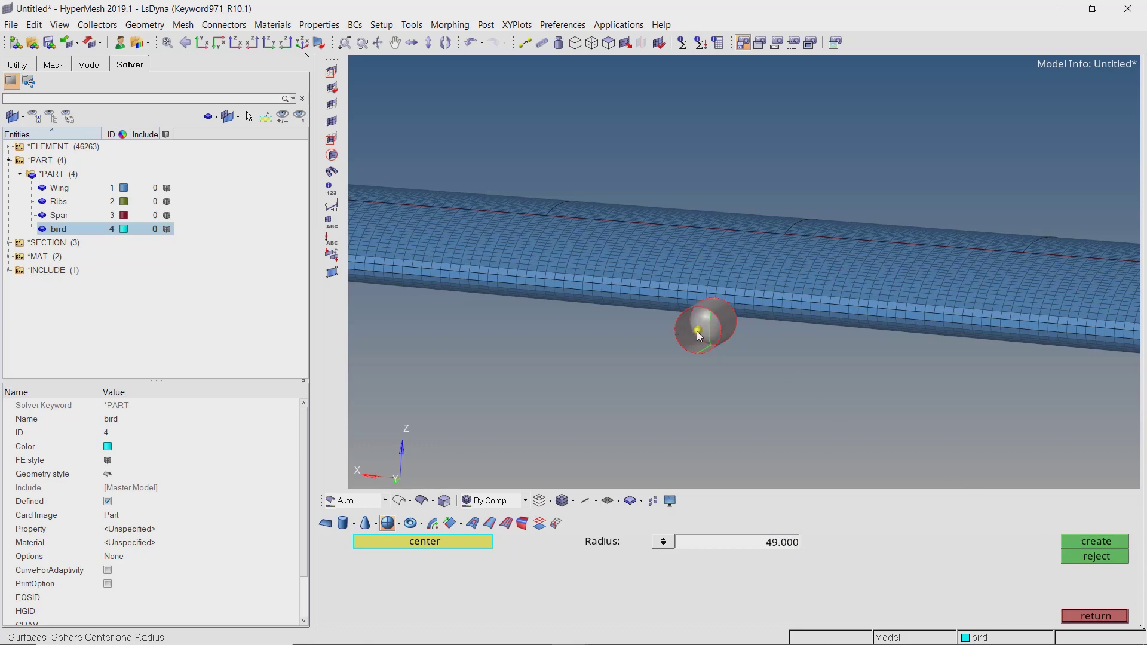
{"action": "left_click", "coordinate": [1090, 543]}
{"action": "left_click_drag", "start_coordinate": [721, 338], "coordinate": [772, 329], "text": "ctrl"}
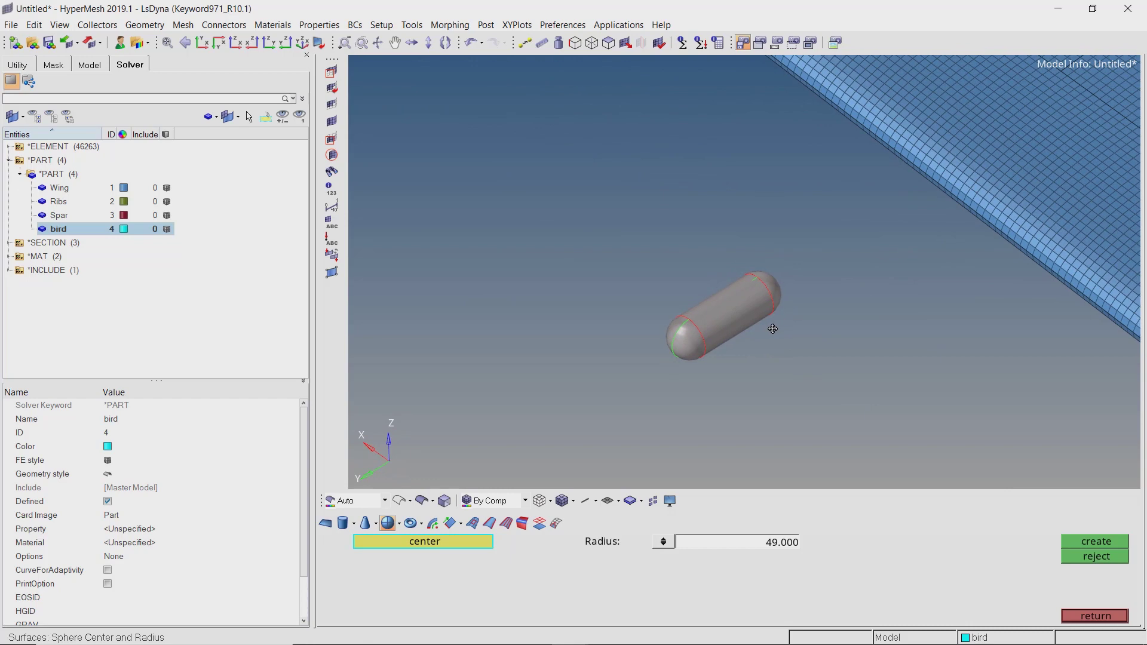
{"action": "middle_click", "coordinate": [772, 328]}
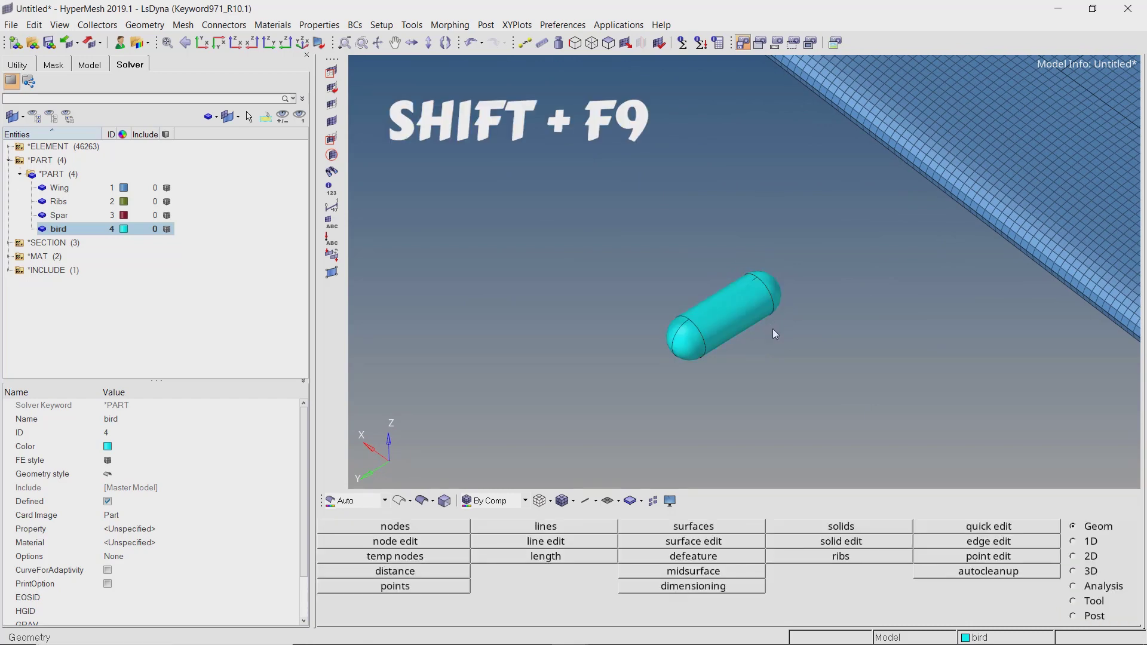
Trim the sphere surface at the bird's end farther from the wing with the adjoining circular cylinder edge, using Trim with Lines
{"action": "key", "text": "shift+F9"}
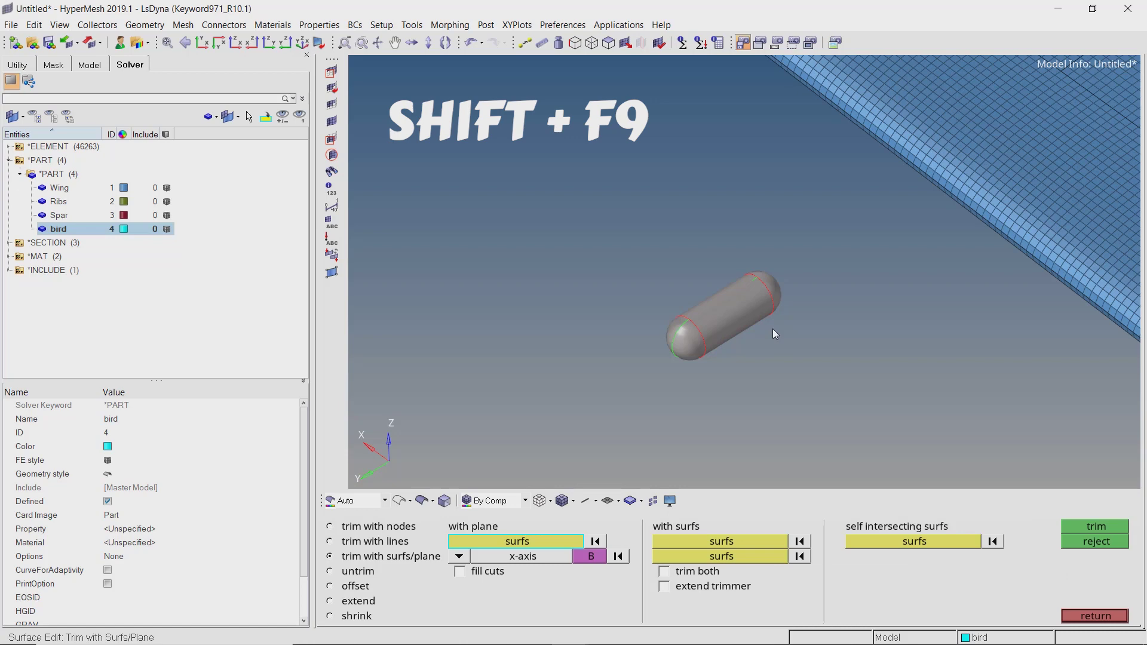
{"action": "left_click", "coordinate": [378, 543]}
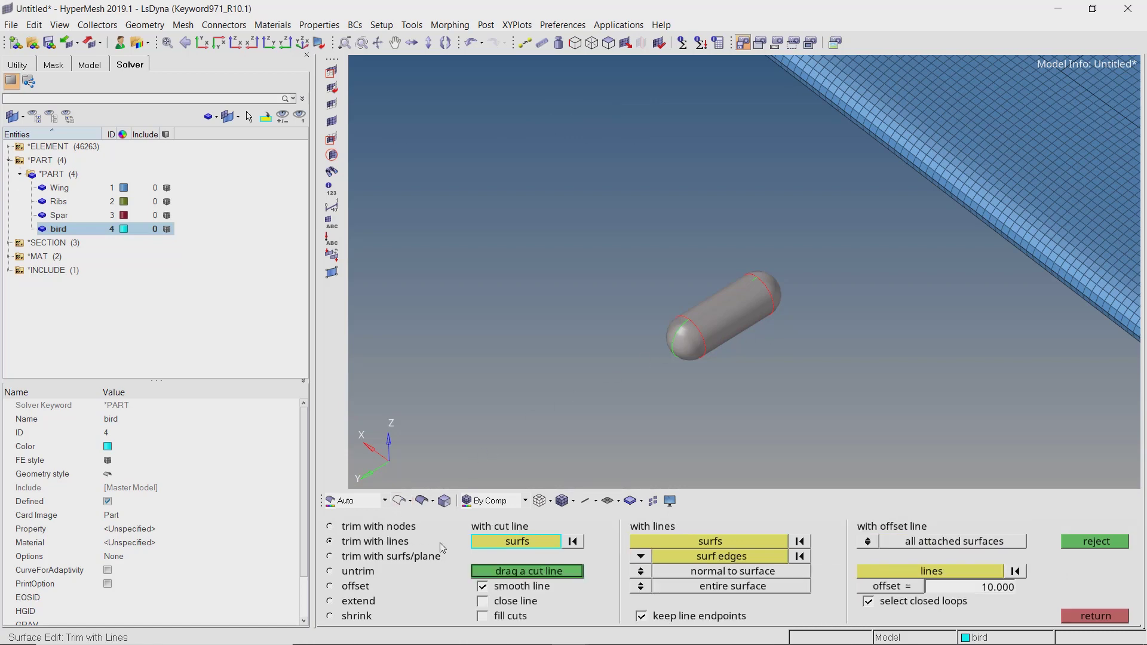
{"action": "left_click", "coordinate": [660, 545]}
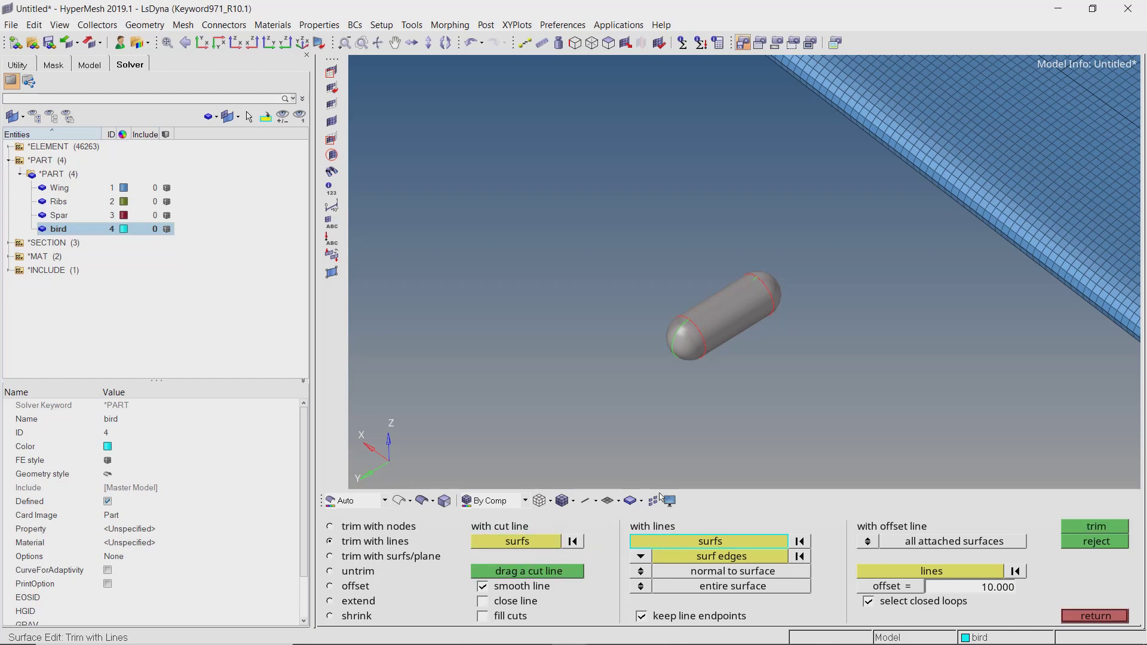
{"action": "scroll", "coordinate": [657, 341], "scroll_direction": "up", "scroll_amount": 3}
{"action": "left_click", "coordinate": [629, 344]}
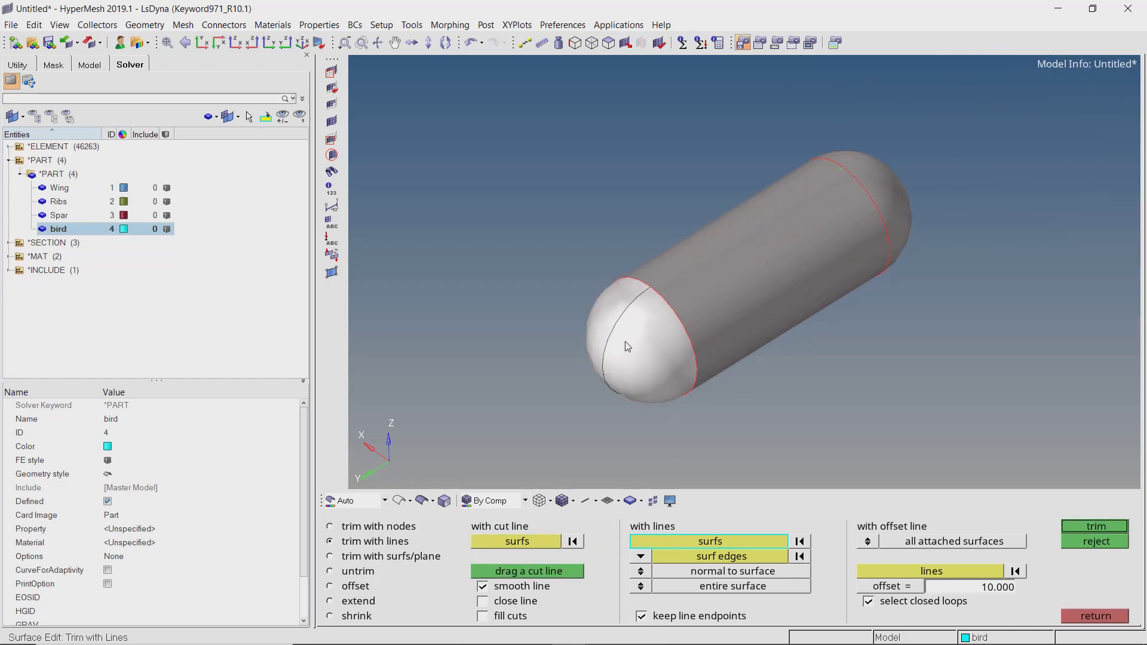
{"action": "left_click", "coordinate": [725, 560]}
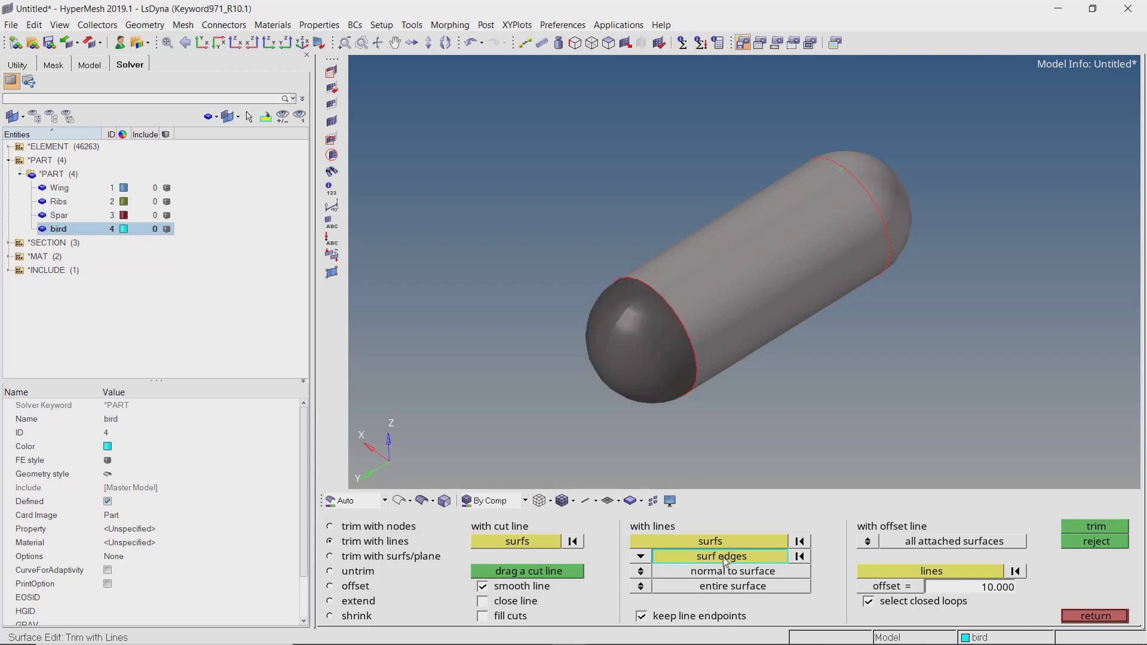
{"action": "left_click", "coordinate": [688, 342]}
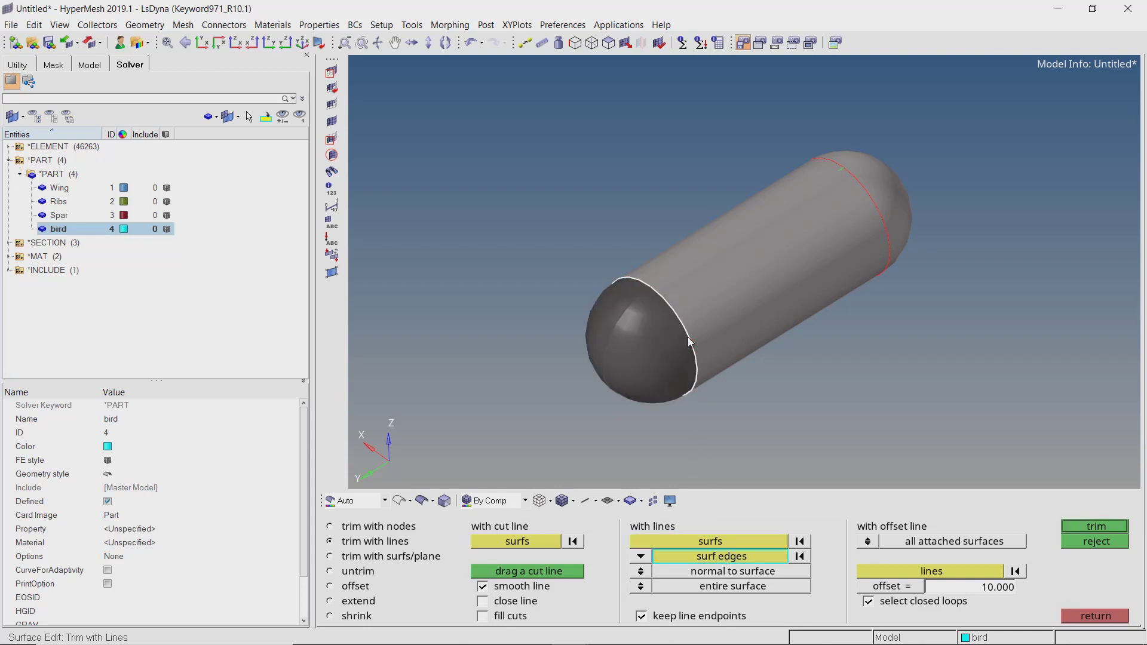
{"action": "left_click", "coordinate": [1108, 528]}
Trim the sphere surface at the wing-side end of the bird with its circular cylinder edge
{"action": "left_click_drag", "start_coordinate": [936, 246], "coordinate": [843, 260], "text": "ctrl"}
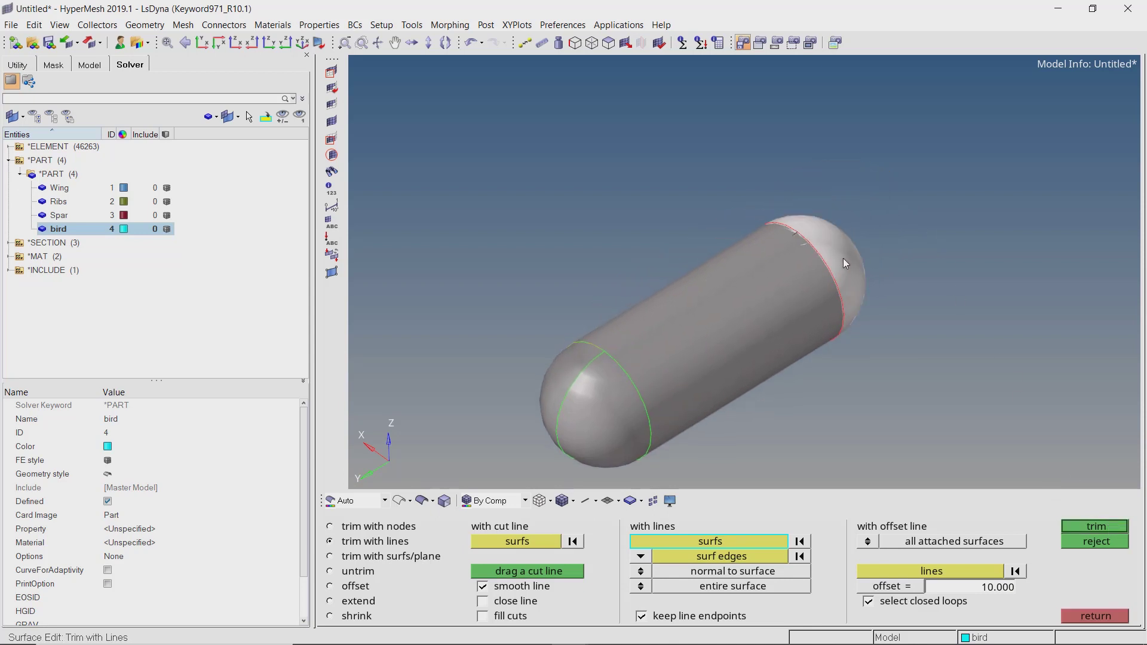
{"action": "left_click", "coordinate": [747, 554]}
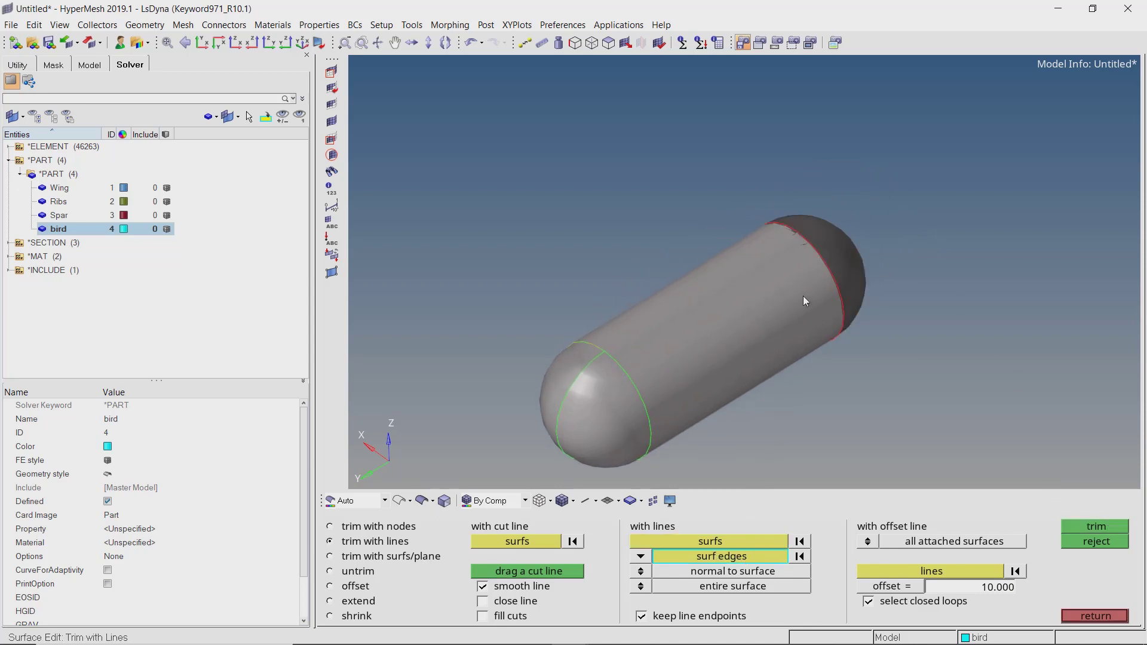
{"action": "left_click", "coordinate": [819, 255]}
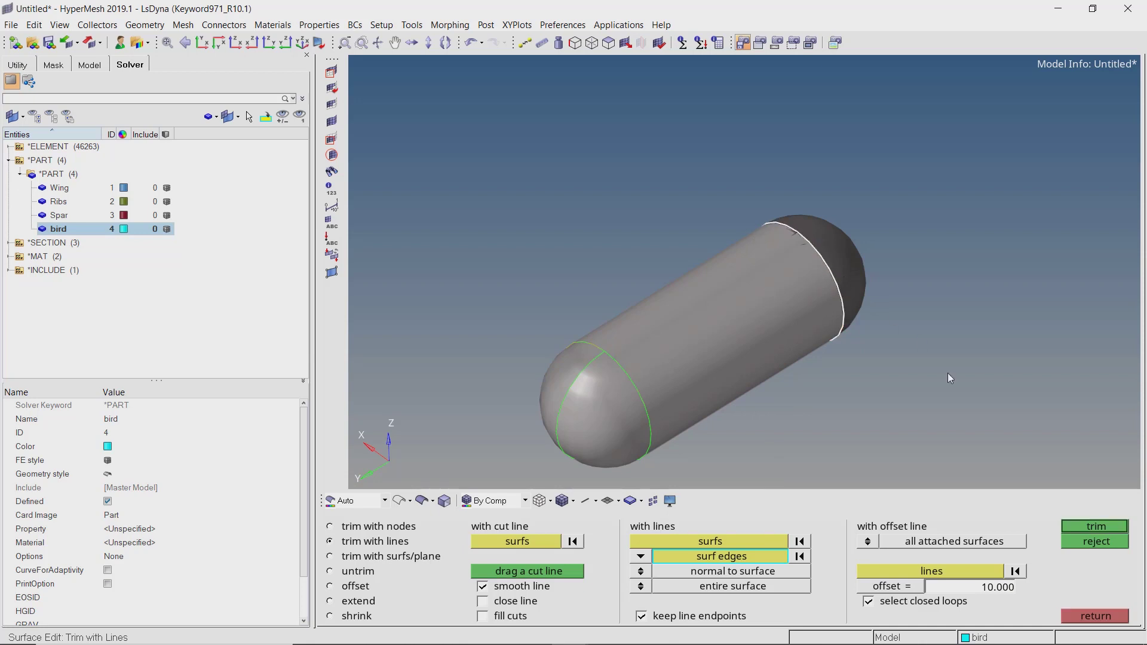
{"action": "left_click", "coordinate": [1071, 527]}
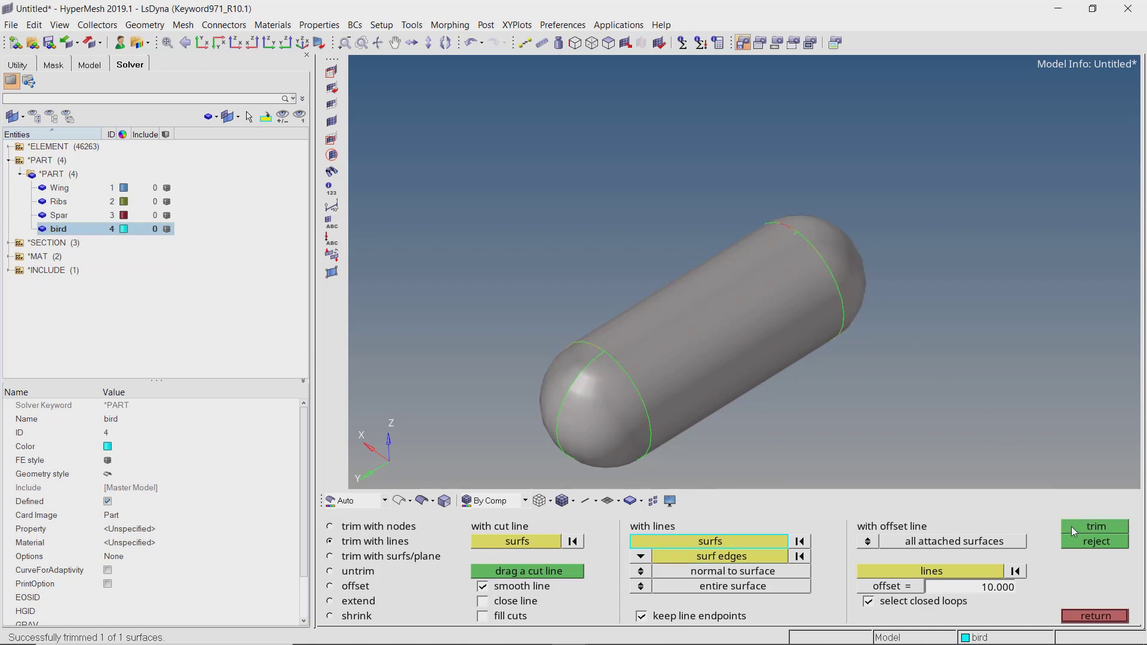
Mask the bird's cylinder surface and the outer hemisphere surfaces at both ends
{"action": "key", "text": "F5"}
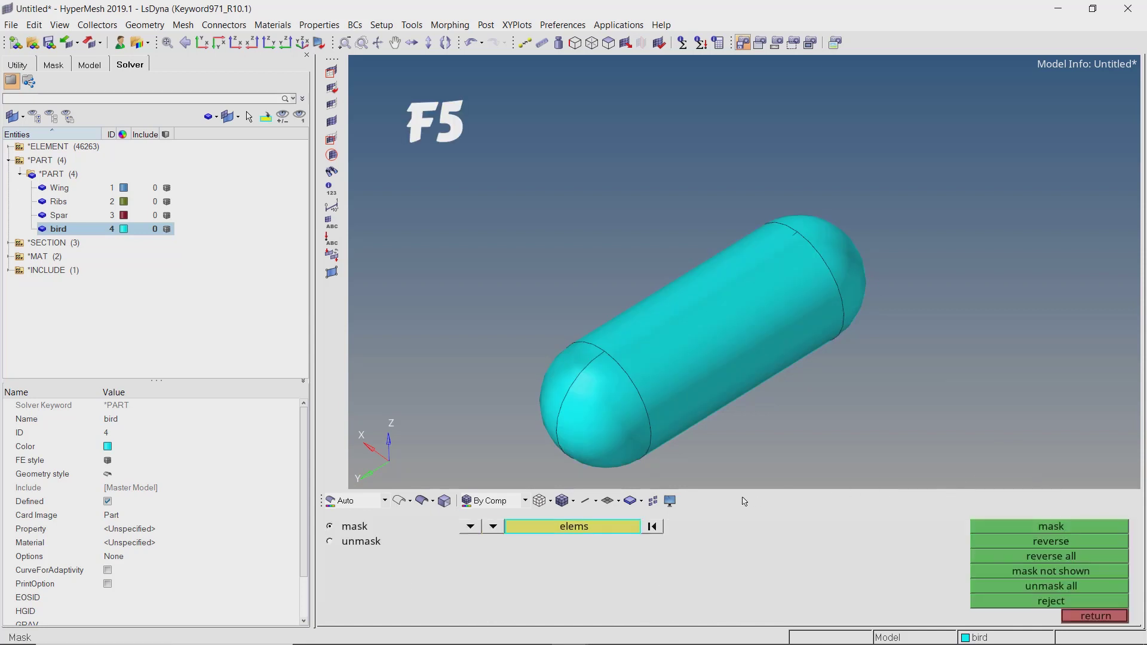
{"action": "left_click", "coordinate": [471, 527]}
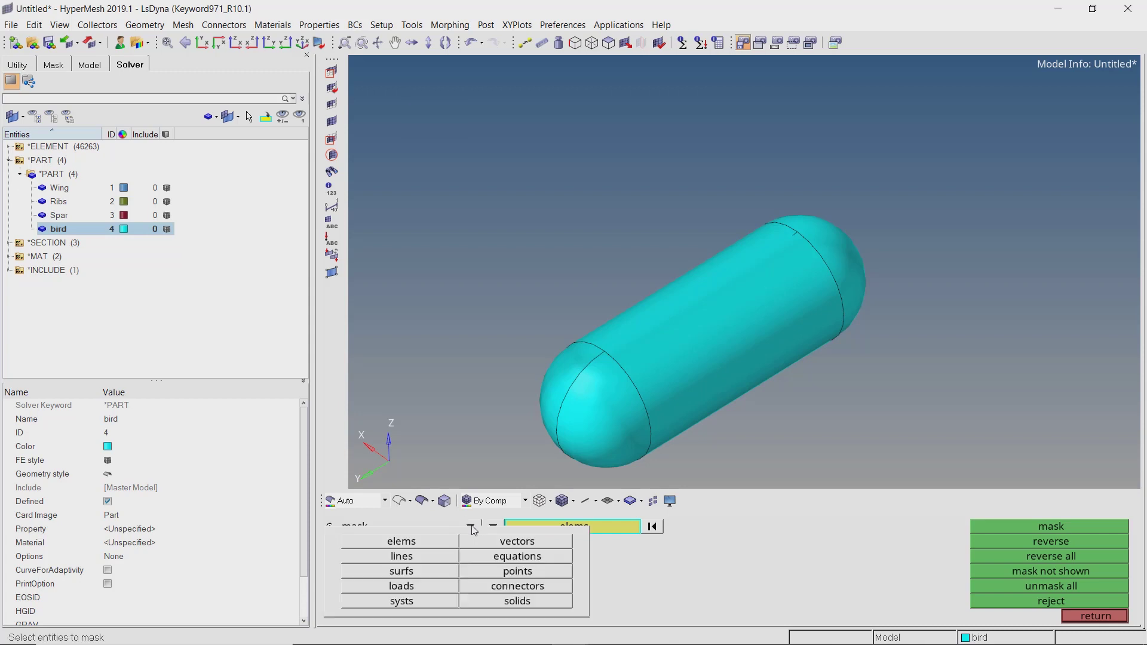
{"action": "left_click", "coordinate": [438, 571]}
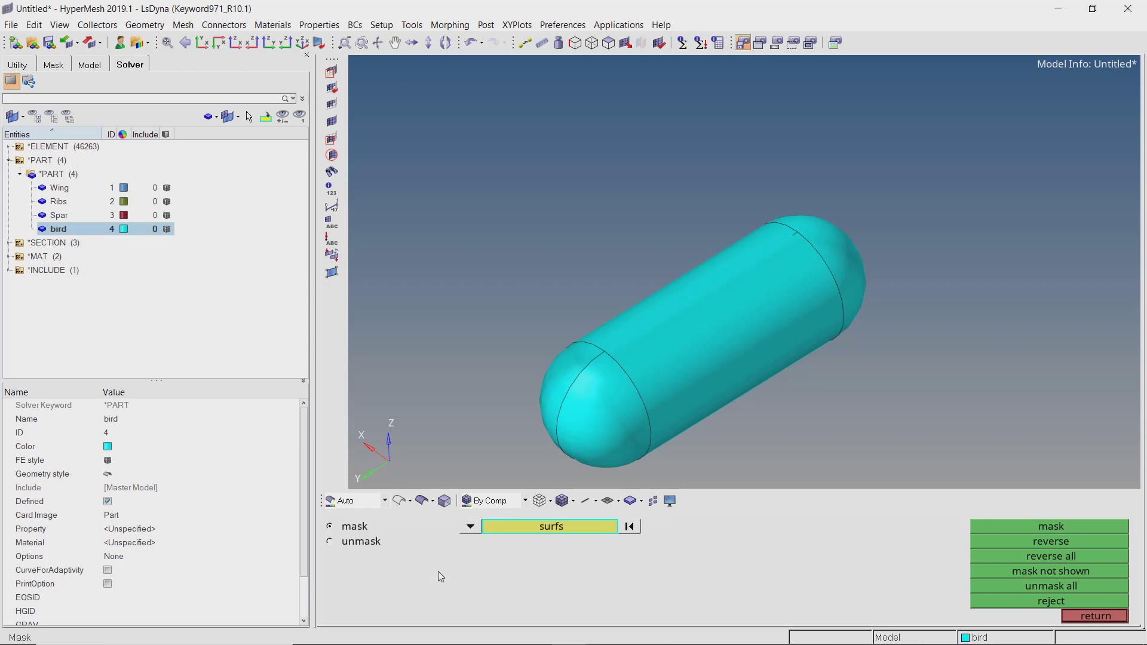
{"action": "left_click", "coordinate": [592, 408]}
{"action": "left_click", "coordinate": [565, 383]}
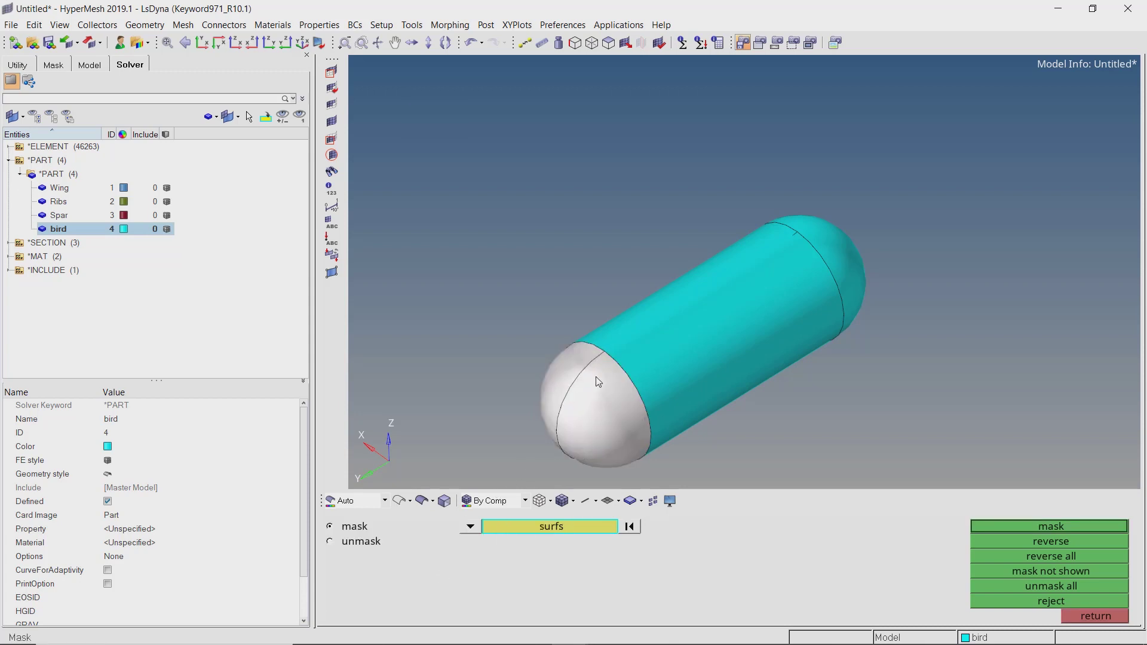
{"action": "left_click", "coordinate": [683, 371]}
{"action": "left_click", "coordinate": [853, 253]}
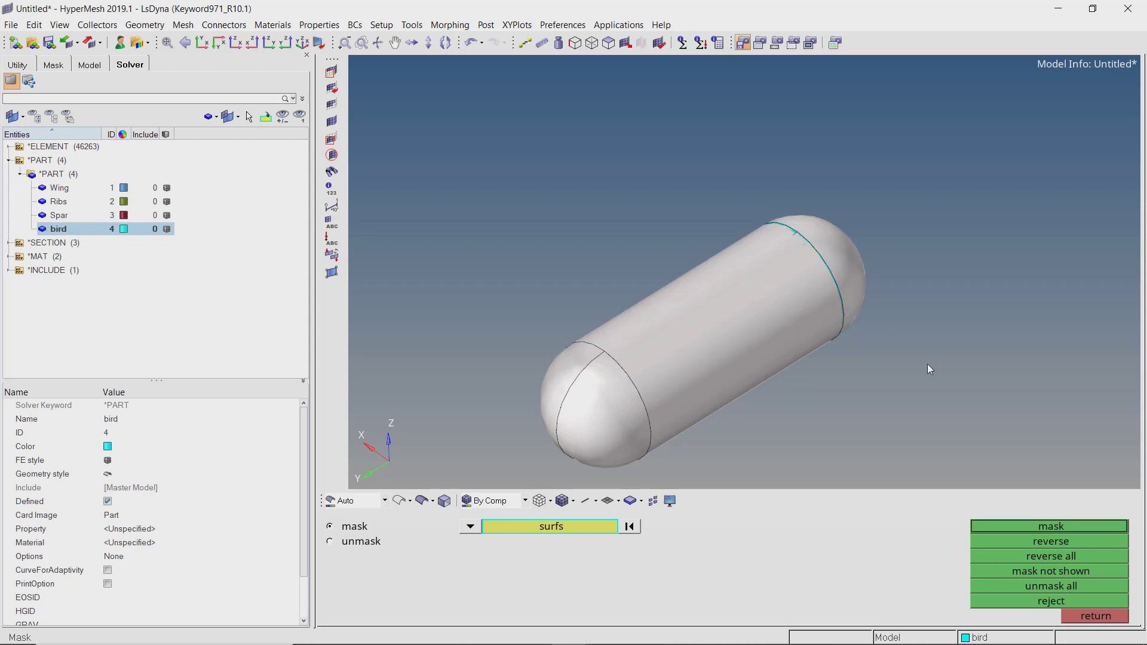
{"action": "left_click", "coordinate": [1010, 525]}
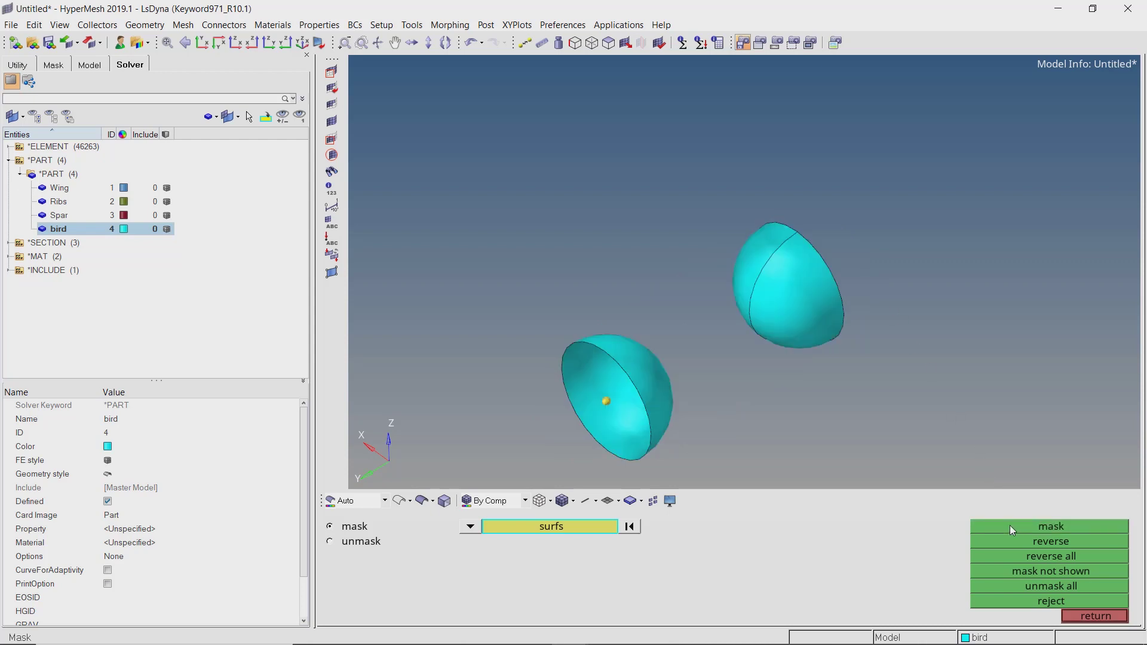
Delete the inner hemisphere surfaces at both ends of the bird
{"action": "key", "text": "F2"}
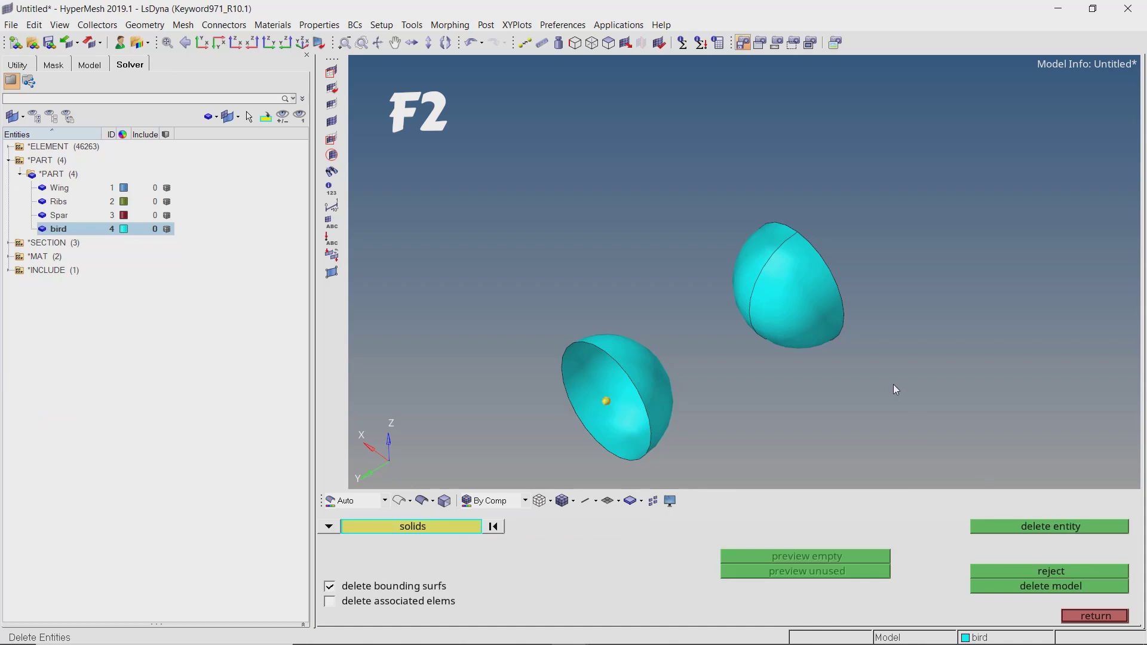
{"action": "left_click", "coordinate": [654, 389]}
{"action": "left_click", "coordinate": [792, 307]}
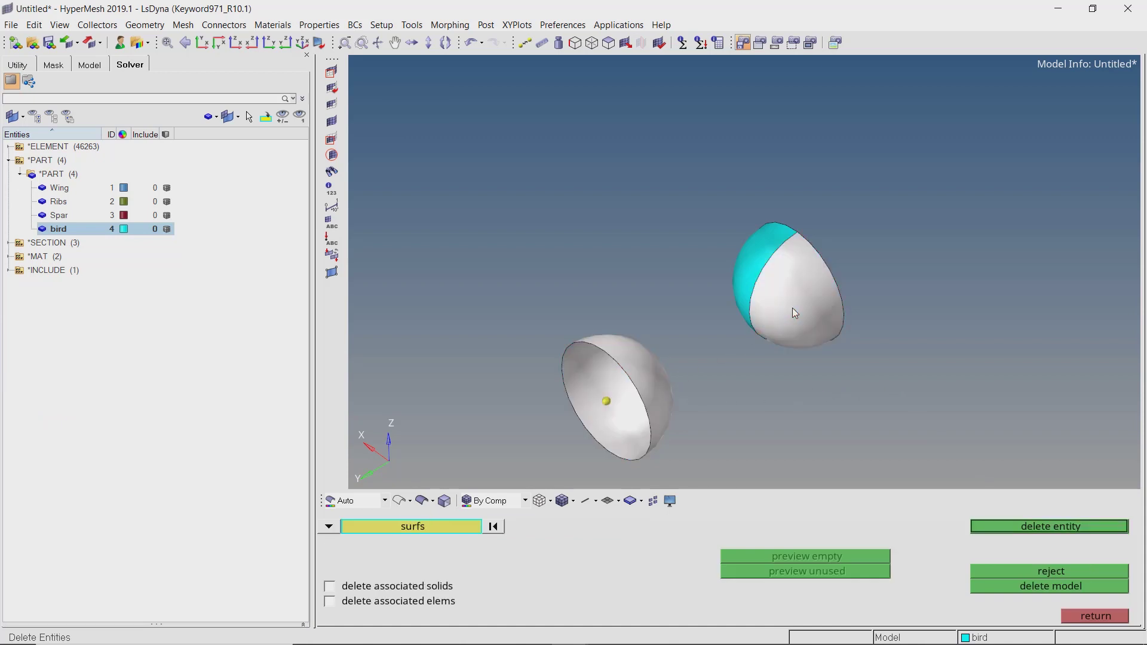
{"action": "left_click", "coordinate": [755, 272]}
{"action": "middle_click", "coordinate": [755, 272]}
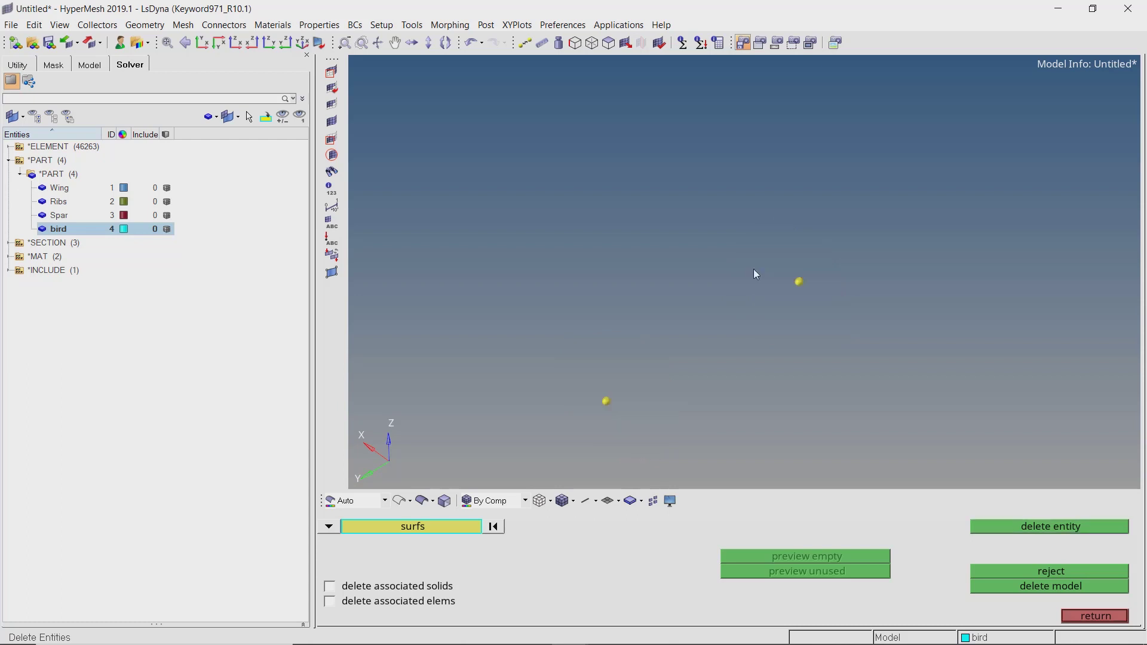
Clear all temporary nodes and unmask all the hidden entities
{"action": "key", "text": "shift+F2"}
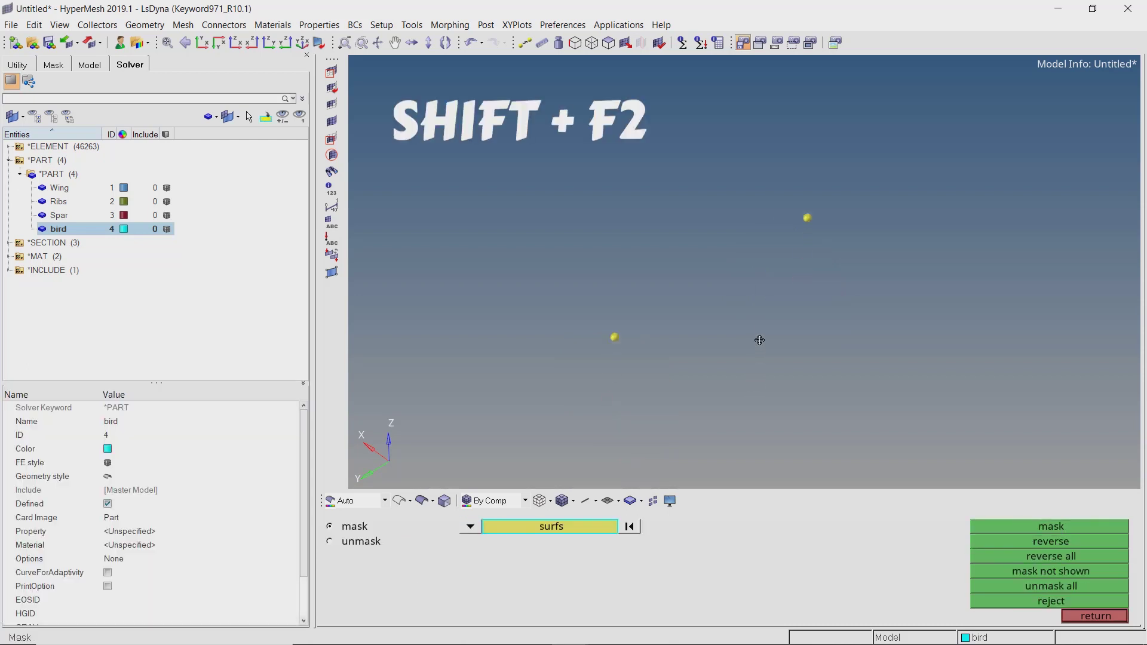
{"action": "key", "text": "shift+F2"}
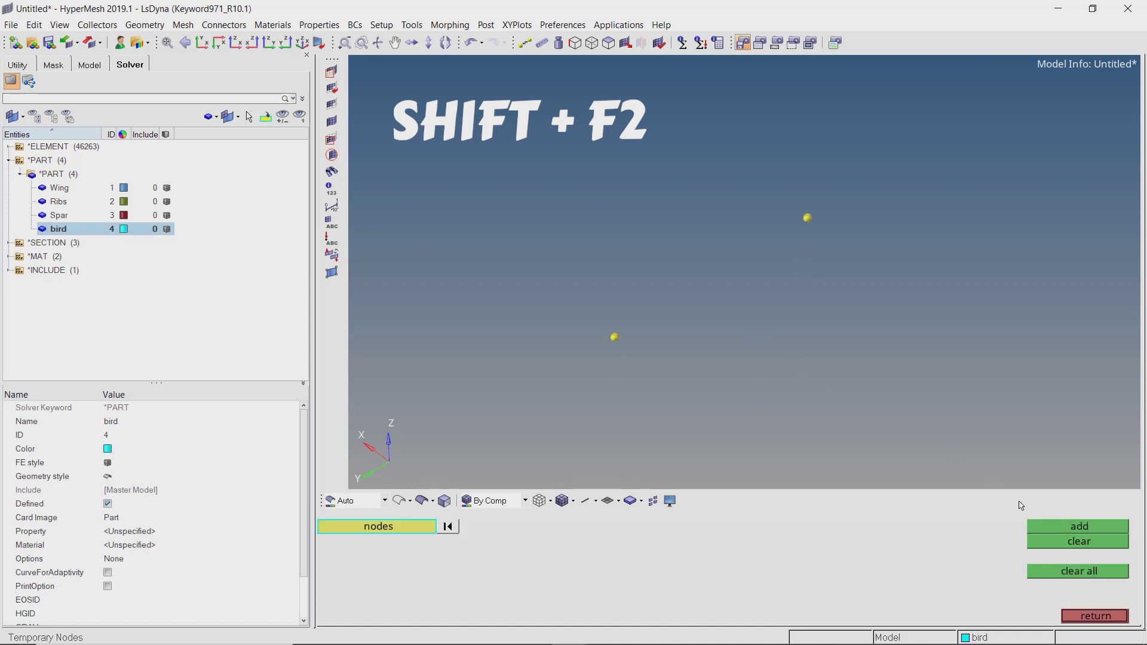
{"action": "left_click", "coordinate": [1078, 574]}
{"action": "key", "text": "shift+F2"}
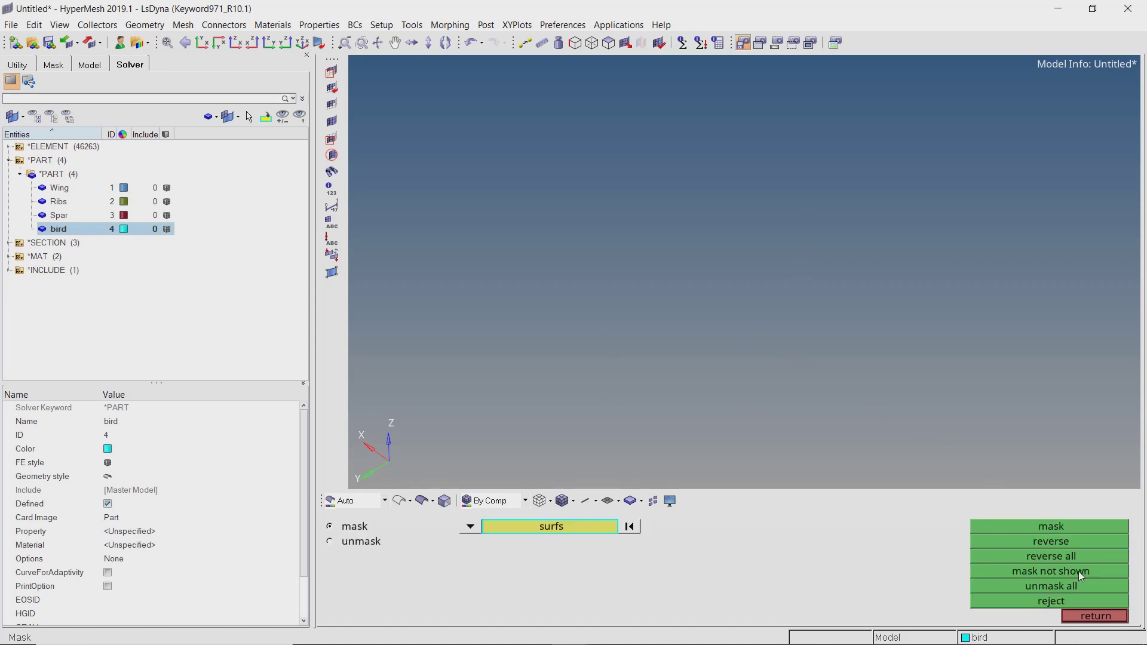
{"action": "left_click", "coordinate": [1078, 586]}
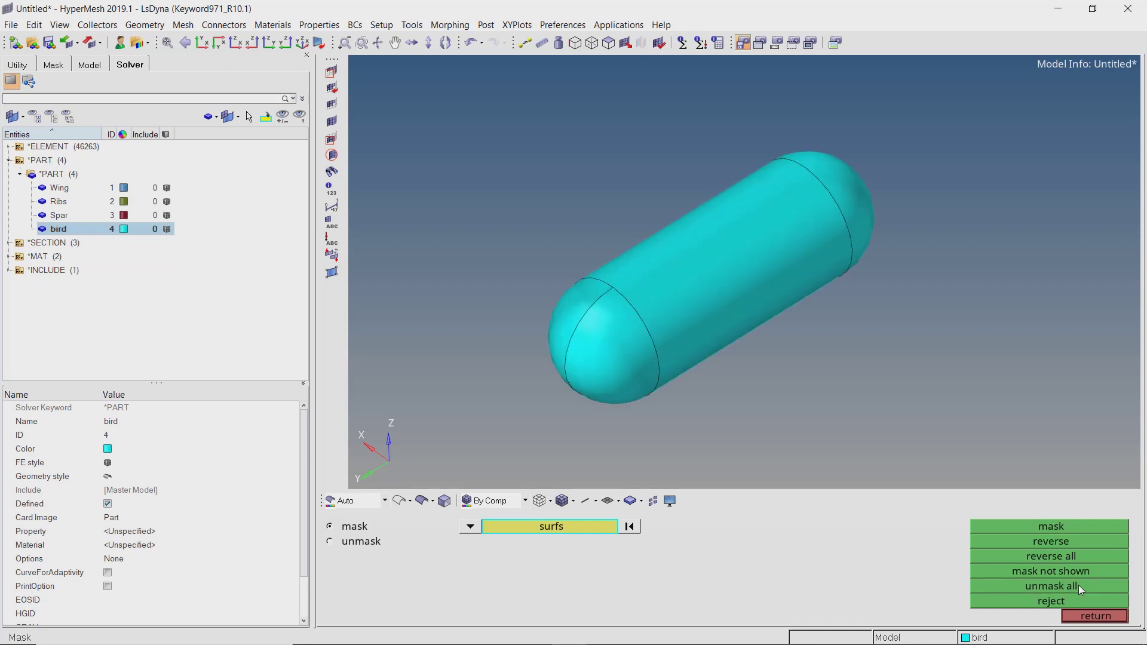
{"action": "key", "text": "Escape"}
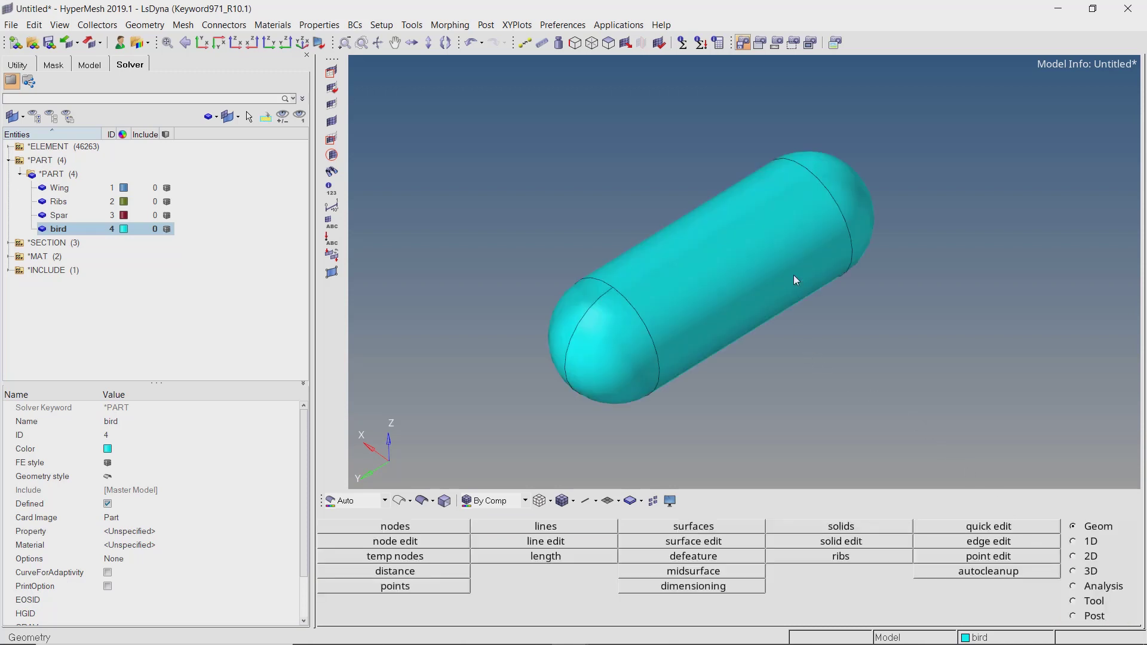
Toggle the circular edges at both cylinder ends with a tolerance of 0.1 to stitch the caps to the cylinder, and check the edges in wireframe
{"action": "scroll", "coordinate": [788, 293], "scroll_direction": "down", "scroll_amount": 5}
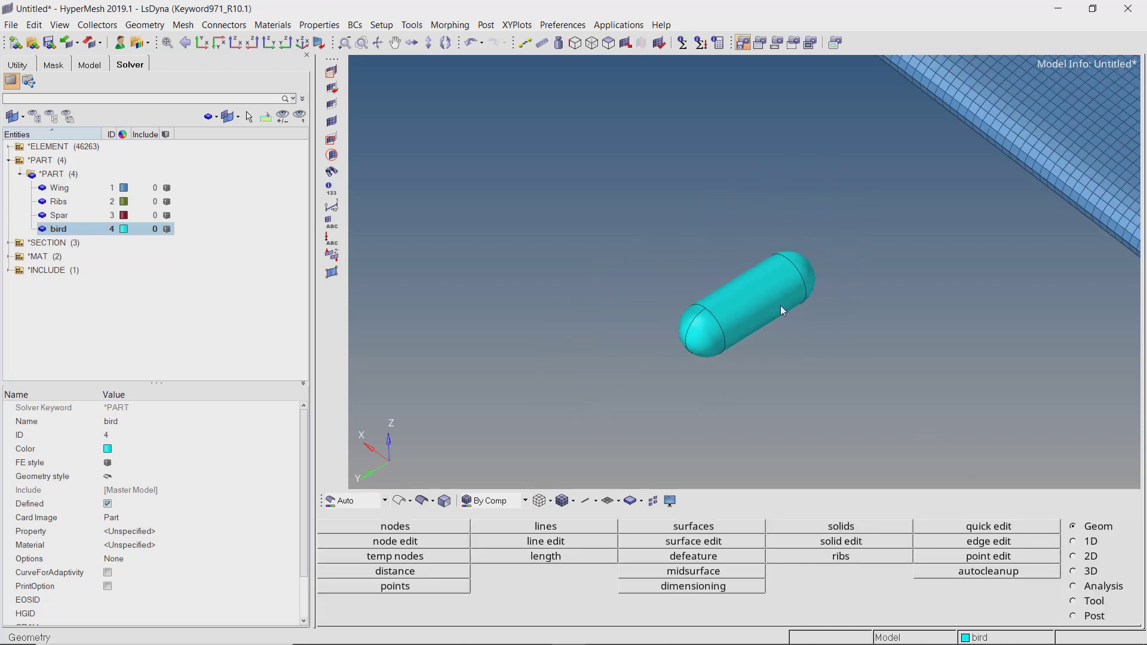
{"action": "right_click_drag", "start_coordinate": [780, 305], "coordinate": [805, 344], "text": "ctrl"}
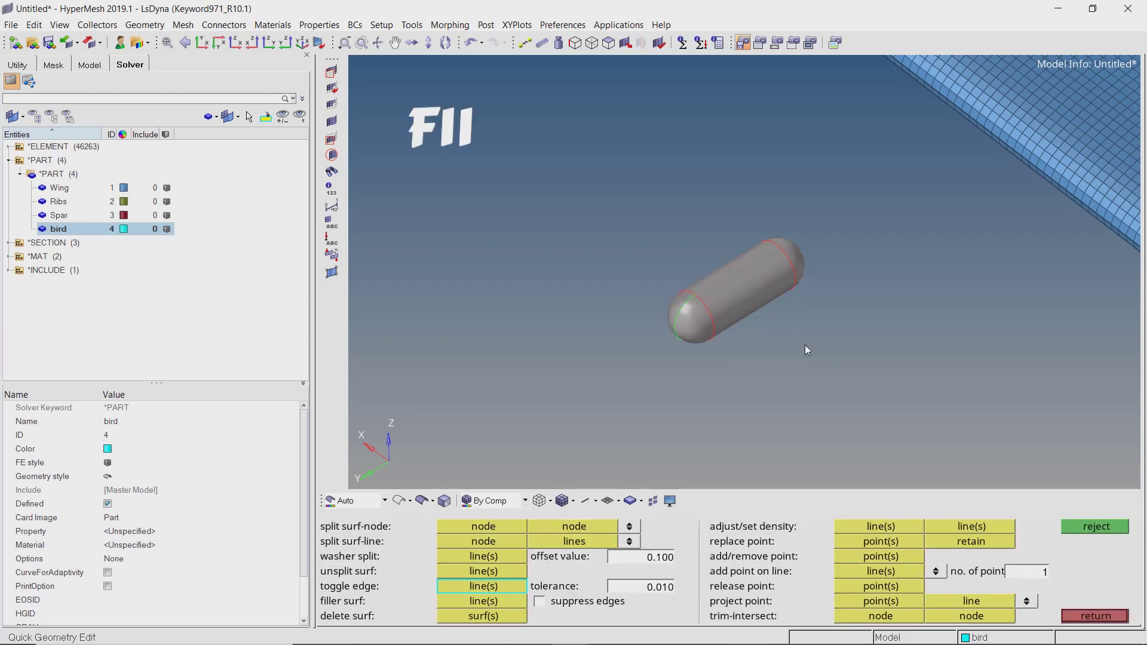
{"action": "left_click", "coordinate": [660, 587]}
{"action": "type", "text": "0.1"}
{"action": "key", "text": "Return"}
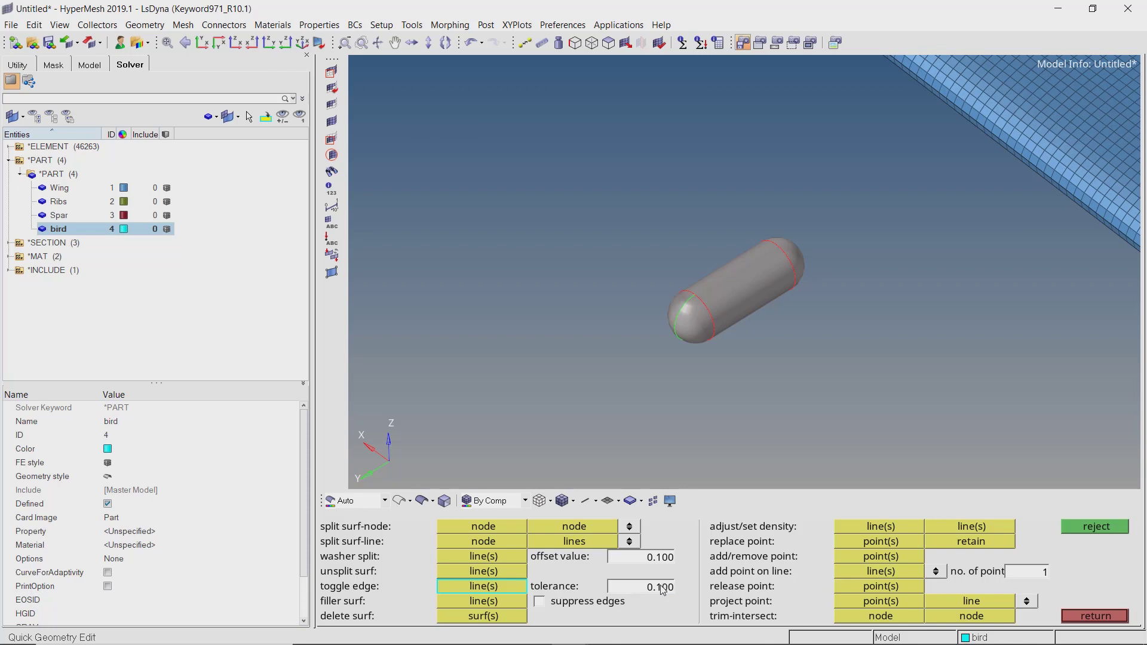
{"action": "scroll", "coordinate": [697, 321], "scroll_direction": "up", "scroll_amount": 3}
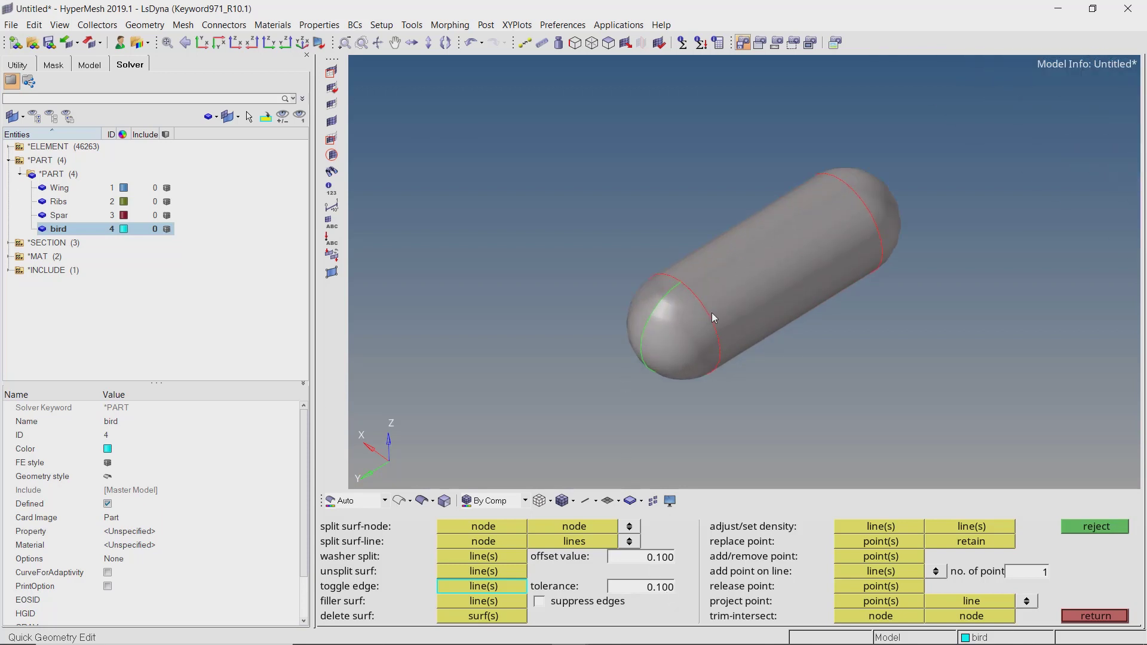
{"action": "left_click", "coordinate": [706, 310]}
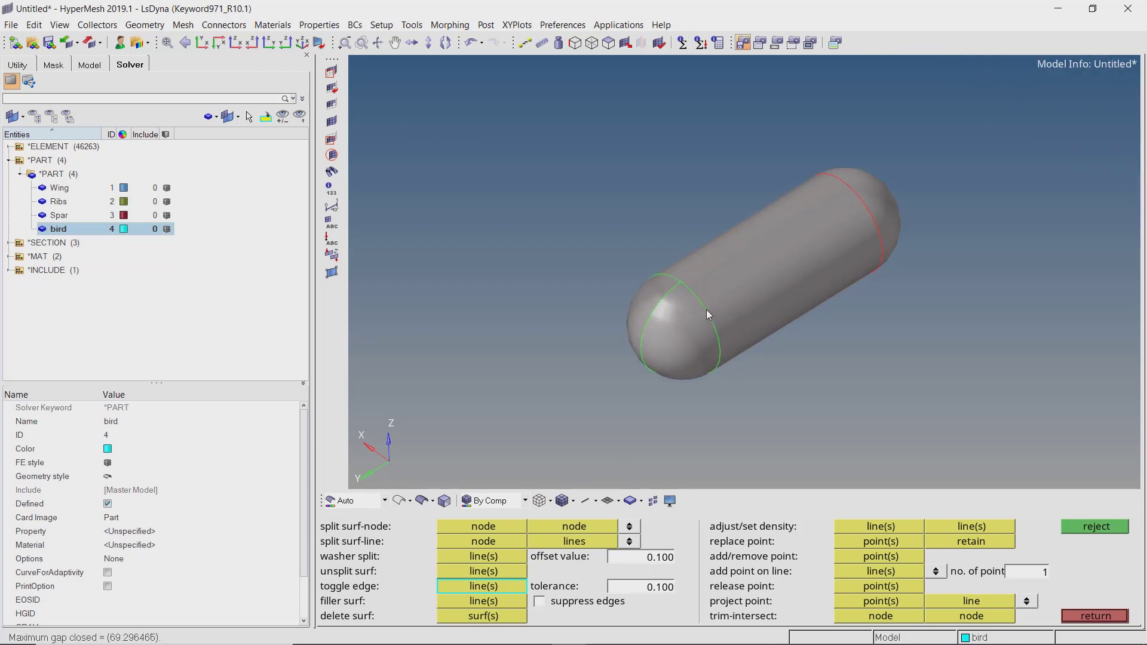
{"action": "left_click", "coordinate": [875, 223]}
{"action": "left_click", "coordinate": [399, 501]}
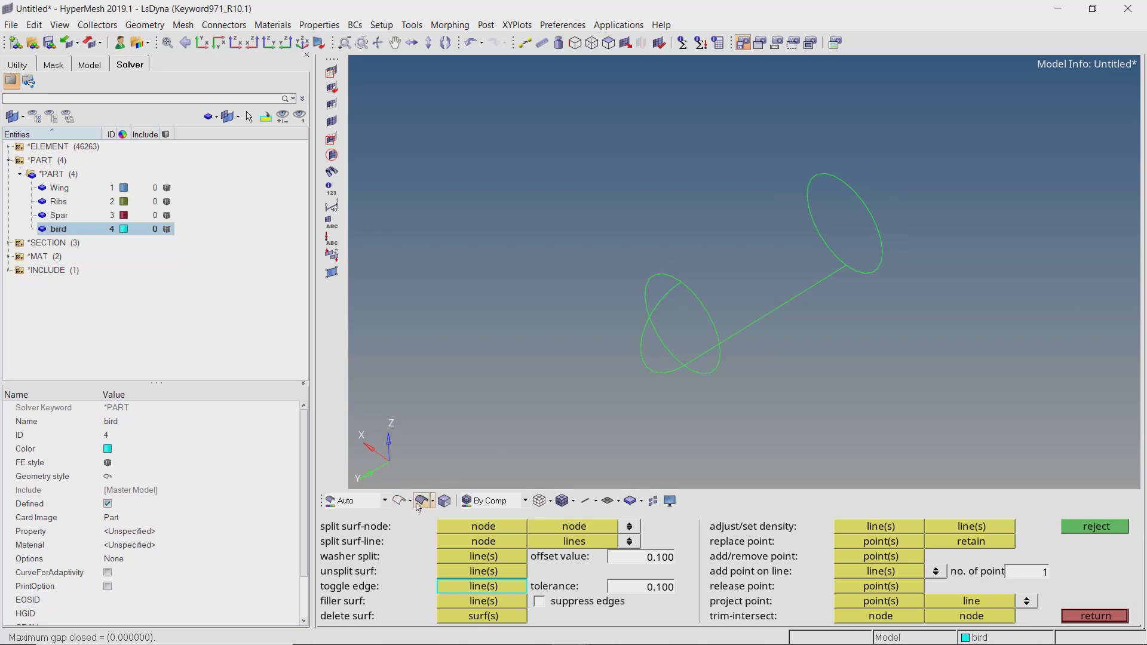
{"action": "left_click", "coordinate": [421, 502]}
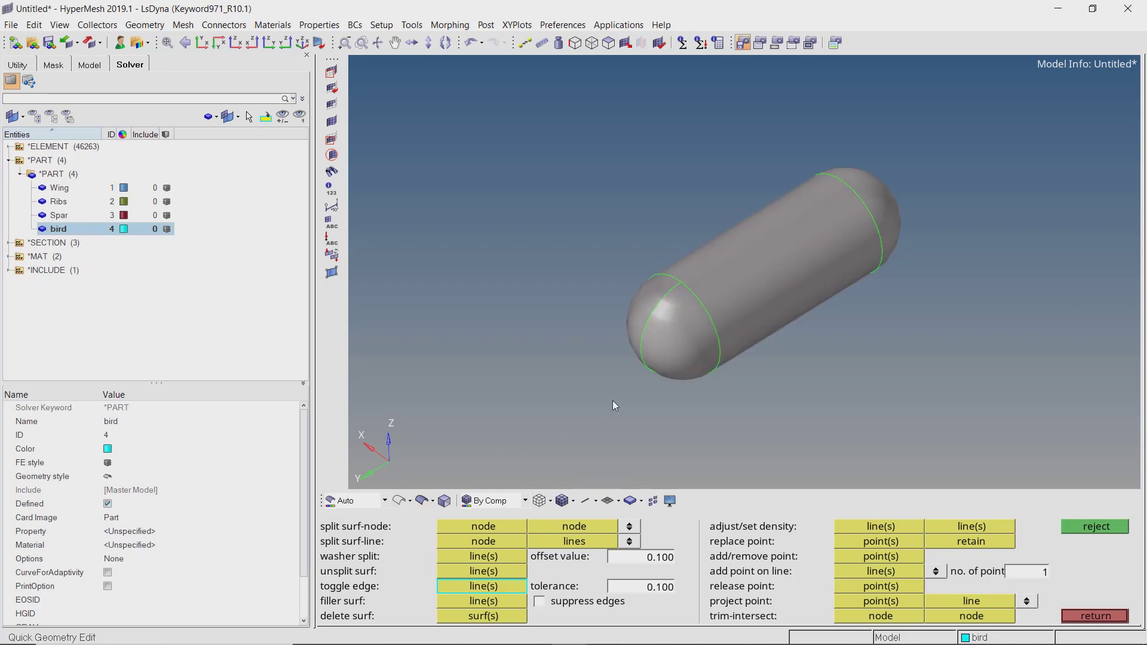
{"action": "scroll", "coordinate": [612, 395], "scroll_direction": "down", "scroll_amount": 3}
{"action": "key", "text": "Escape"}
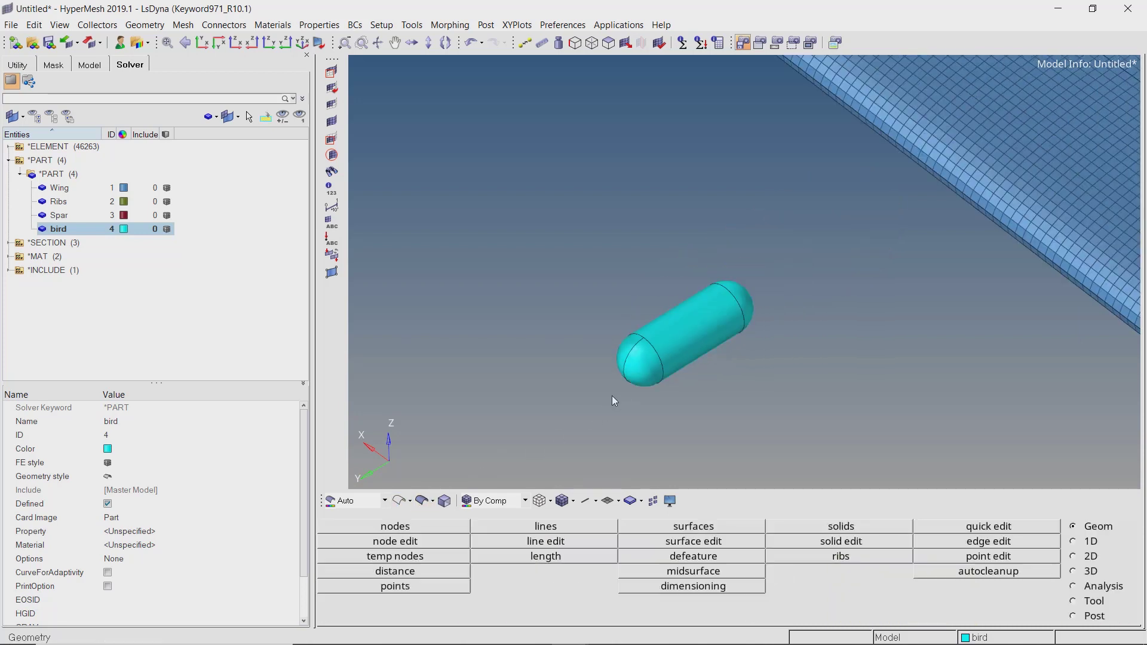
Search the available commands for "sph" and open the Mesh Create SPH tool
{"action": "key", "text": "ctrl+f"}
{"action": "type", "text": "sph"}
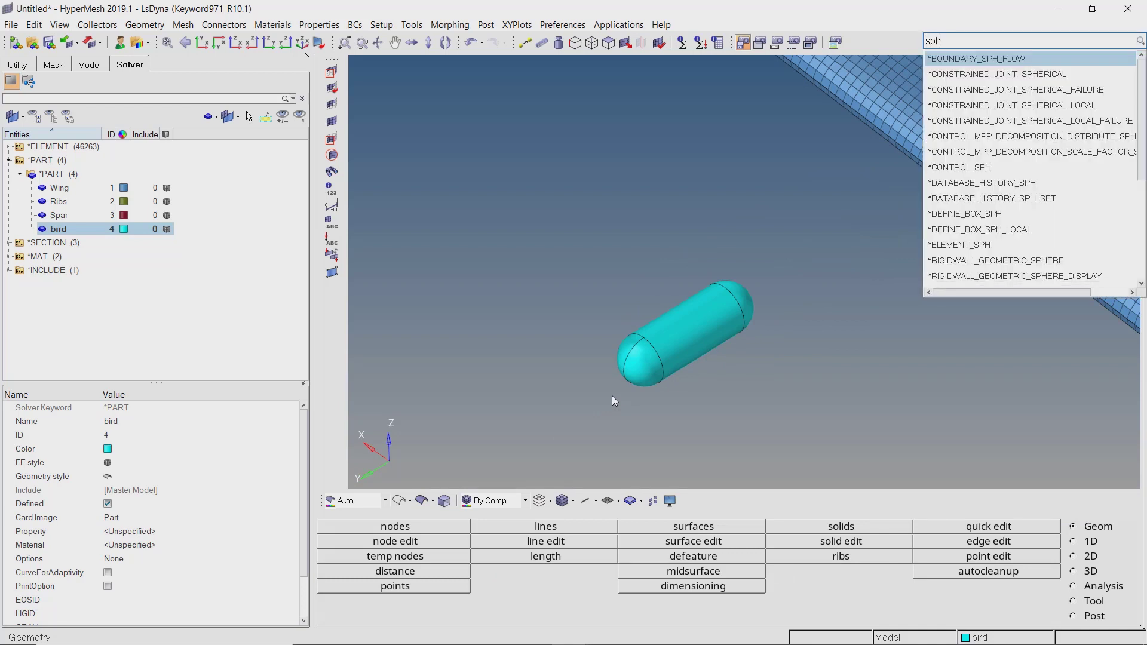
{"action": "key", "text": "Down"}
{"action": "key", "text": "Down"}
{"action": "key", "text": "Down"}
{"action": "key", "text": "Down"}
{"action": "key", "text": "Down"}
{"action": "key", "text": "Down"}
{"action": "key", "text": "Down"}
{"action": "key", "text": "Down"}
{"action": "key", "text": "Down"}
{"action": "key", "text": "Down"}
{"action": "key", "text": "Down"}
{"action": "key", "text": "Down"}
{"action": "key", "text": "Down"}
{"action": "key", "text": "Down"}
{"action": "key", "text": "Down"}
{"action": "key", "text": "Down"}
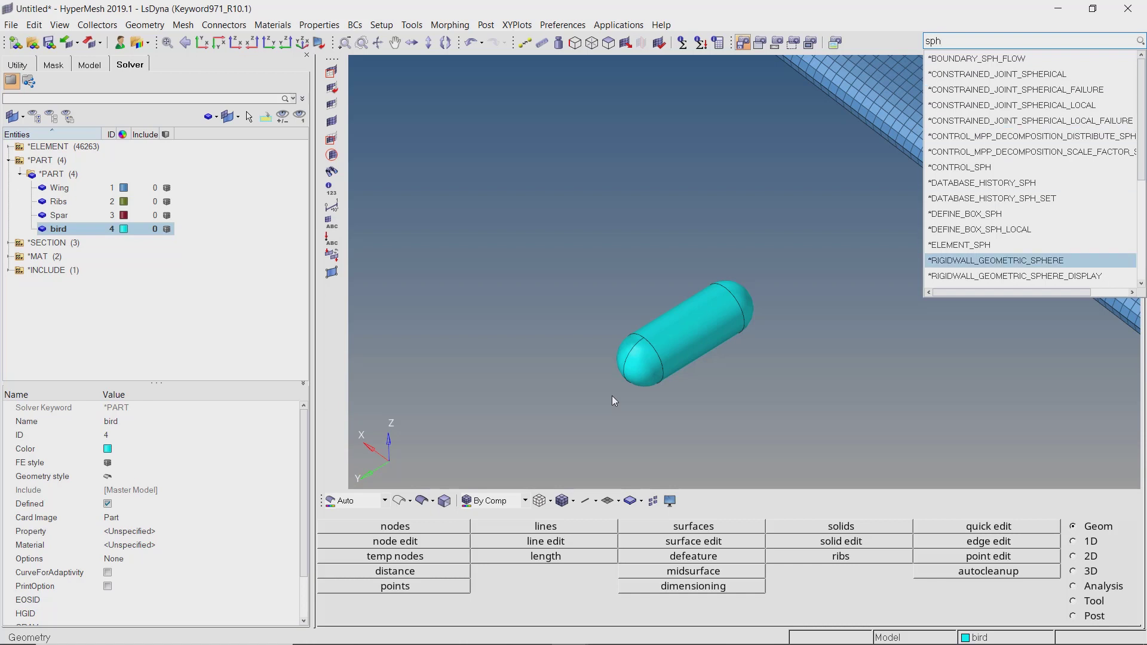
{"action": "key", "text": "Down"}
{"action": "key", "text": "Down"}
{"action": "key", "text": "Down"}
{"action": "key", "text": "Down"}
{"action": "key", "text": "Down"}
{"action": "key", "text": "Down"}
{"action": "key", "text": "Down"}
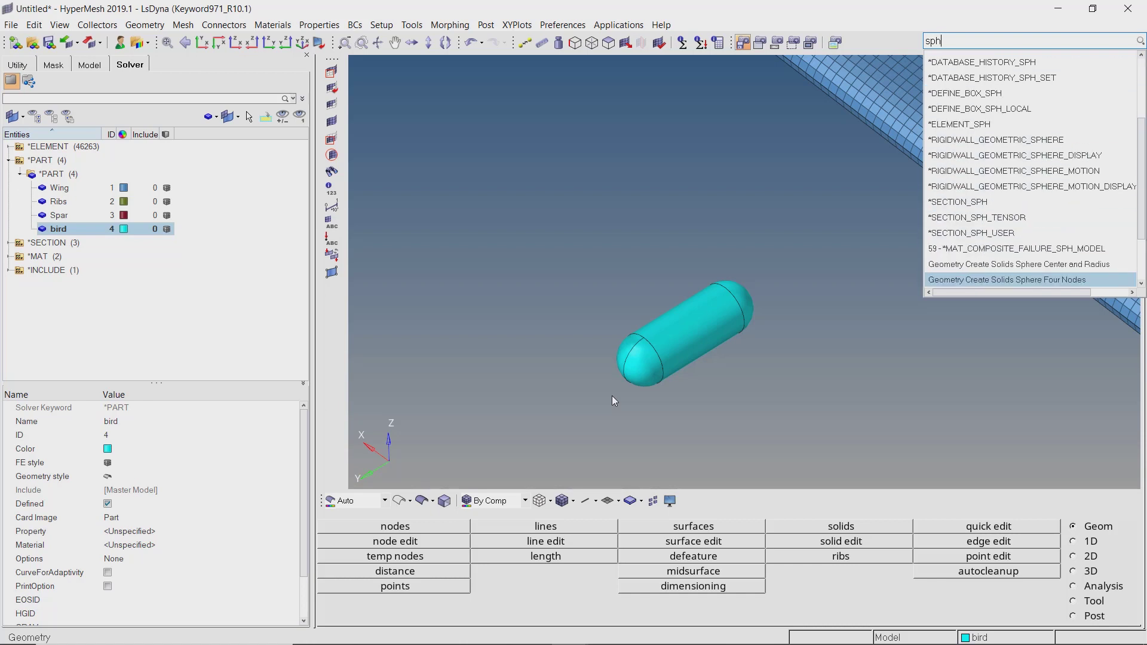
{"action": "key", "text": "Down"}
{"action": "key", "text": "Down"}
{"action": "key", "text": "Down"}
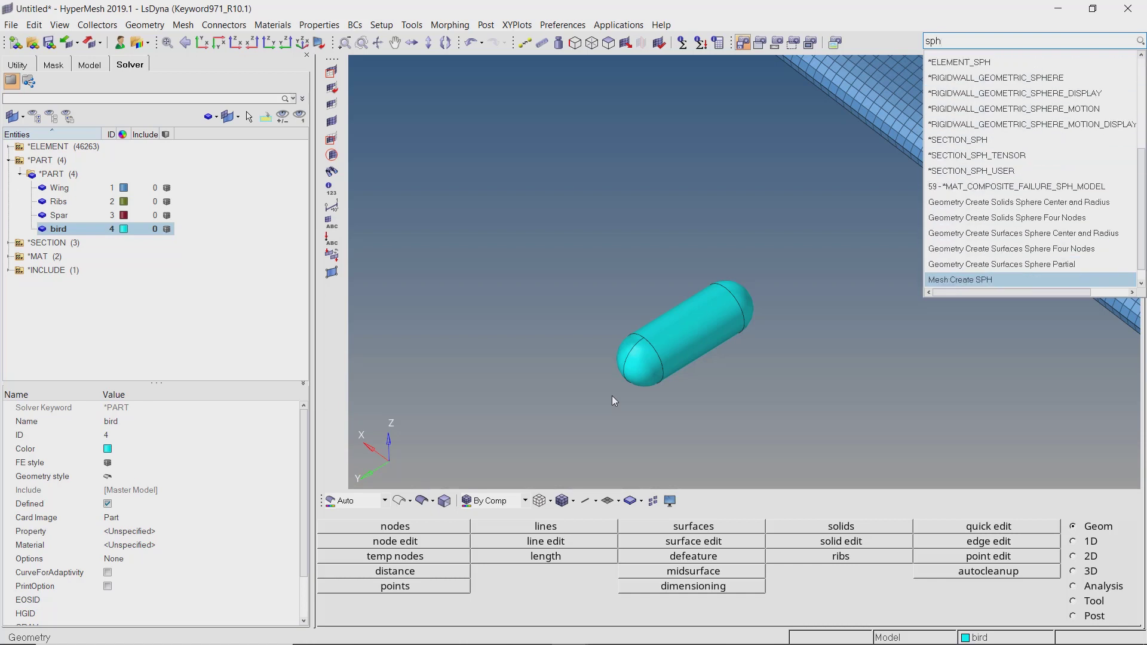
{"action": "key", "text": "Return"}
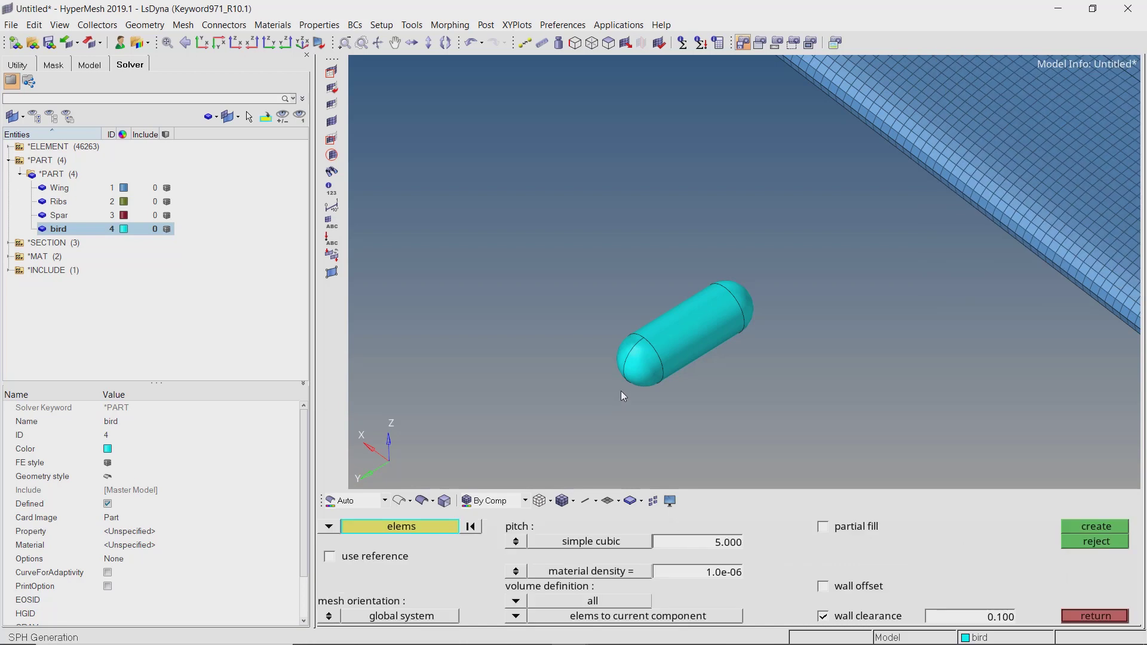
Generate SPH elements from the bird's four surfaces in the current component, using a simple cubic pitch of 5 and material density of 1.0e-06
{"action": "left_click", "coordinate": [329, 527]}
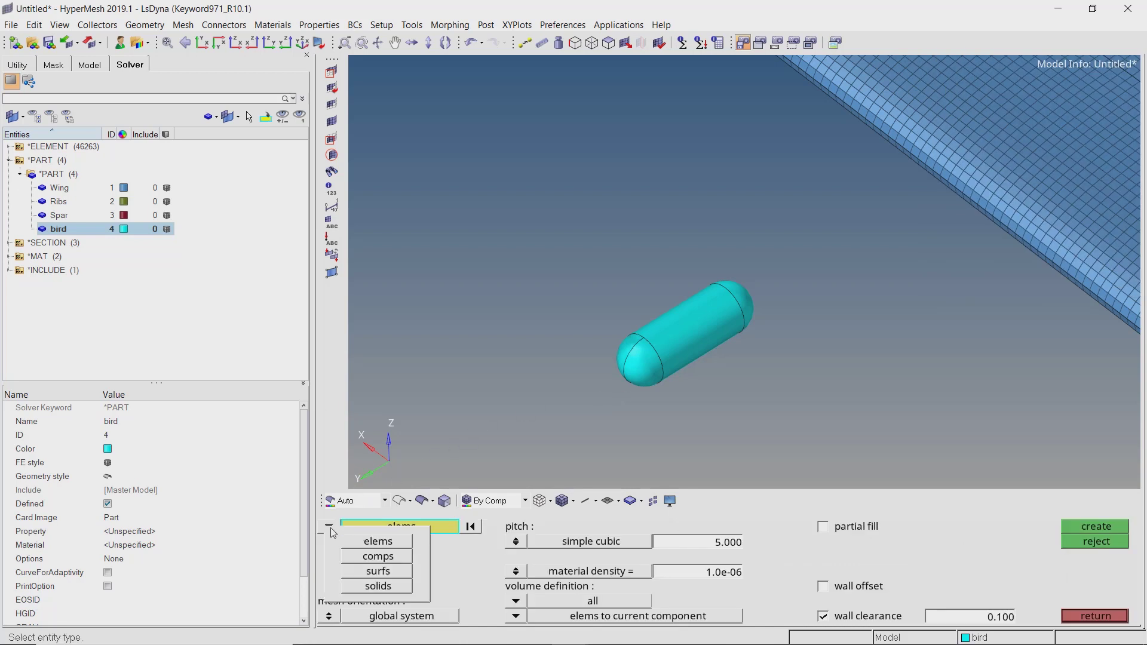
{"action": "left_click", "coordinate": [378, 571]}
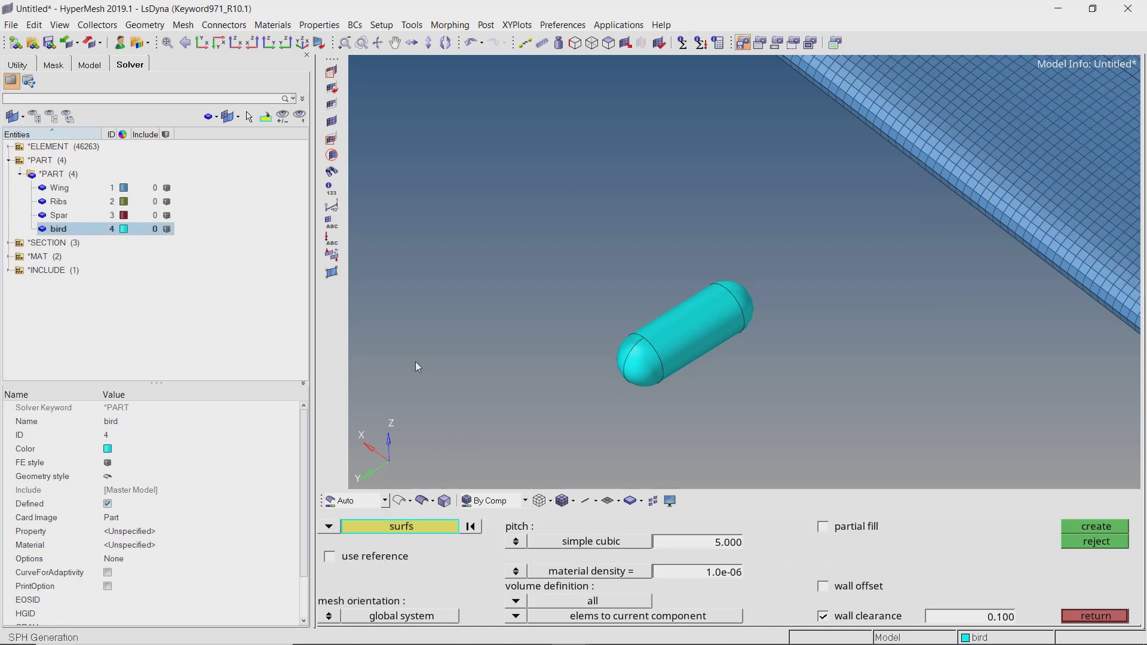
{"action": "left_click_drag", "start_coordinate": [462, 225], "coordinate": [841, 433]}
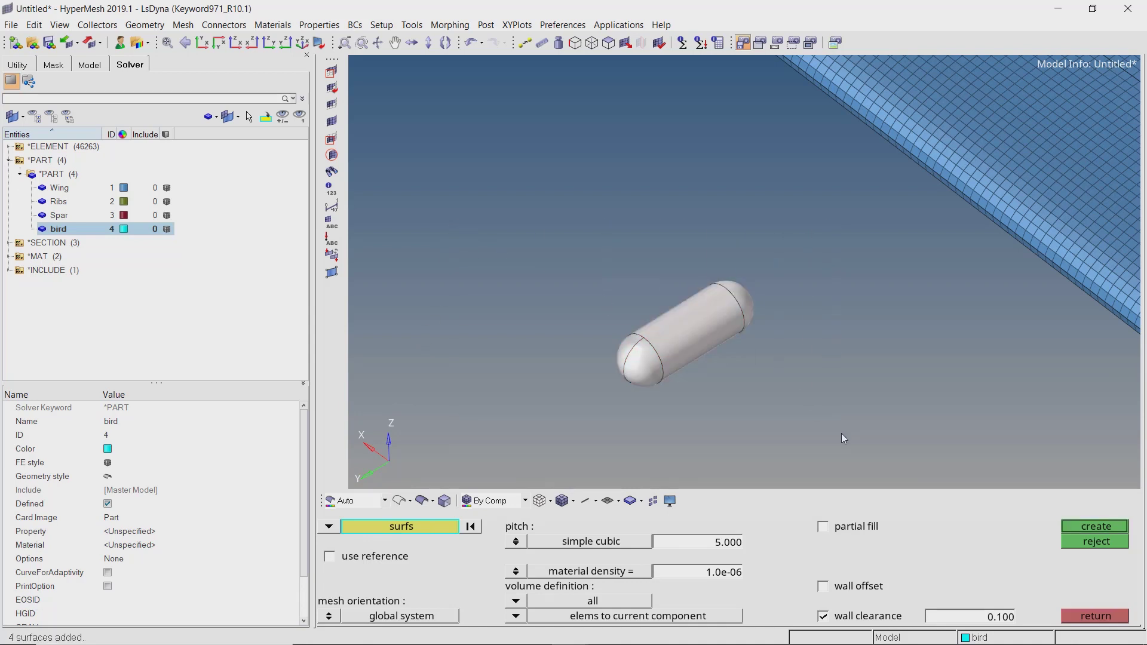
{"action": "left_click", "coordinate": [733, 570]}
{"action": "type", "text": "1.0e-06"}
{"action": "key", "text": "Return"}
{"action": "left_click", "coordinate": [721, 543]}
{"action": "type", "text": "5"}
{"action": "key", "text": "Return"}
{"action": "left_click", "coordinate": [1092, 526]}
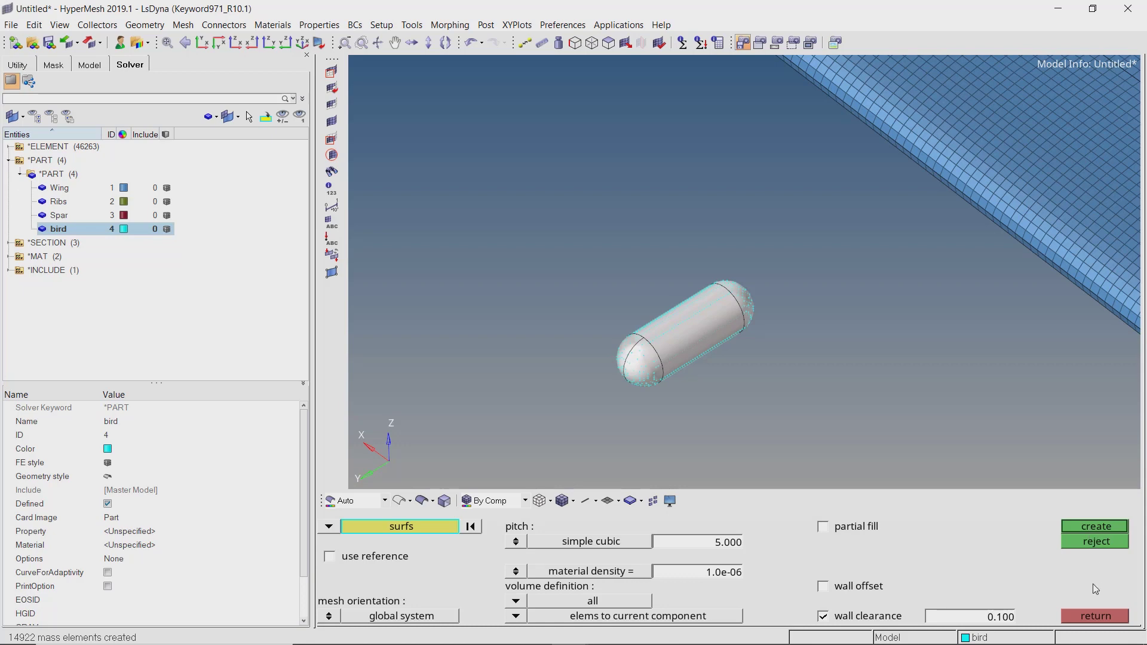
{"action": "left_click", "coordinate": [1094, 616]}
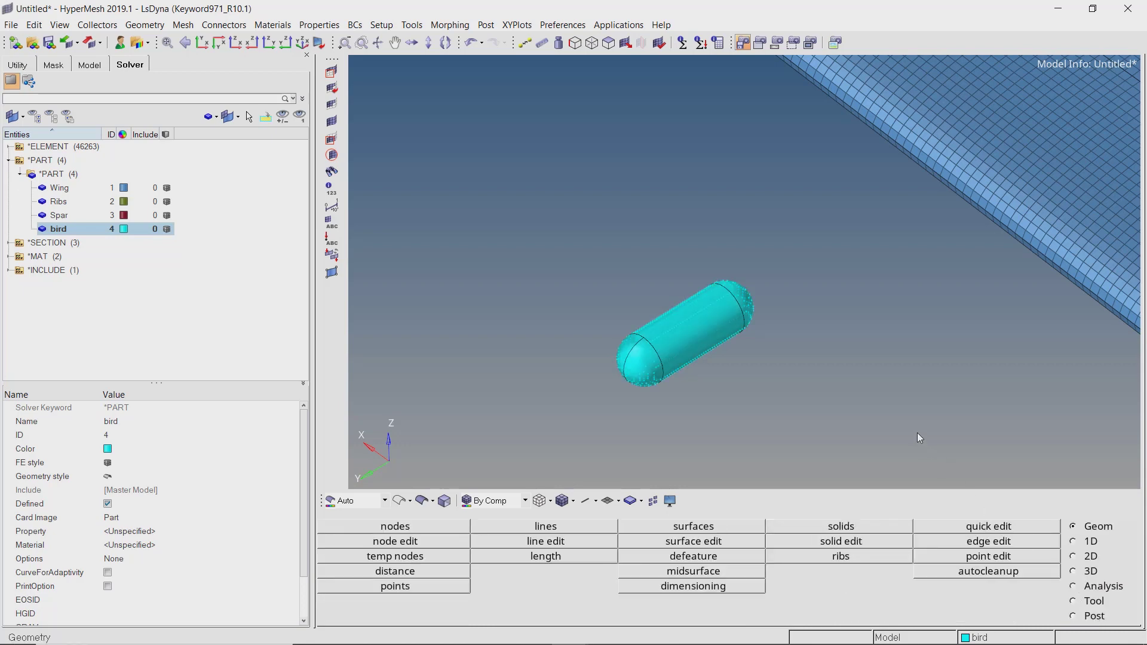
Delete the bird's four capsule surfaces without their associated elements, and inspect the SPH particles up close
{"action": "key", "text": "F2"}
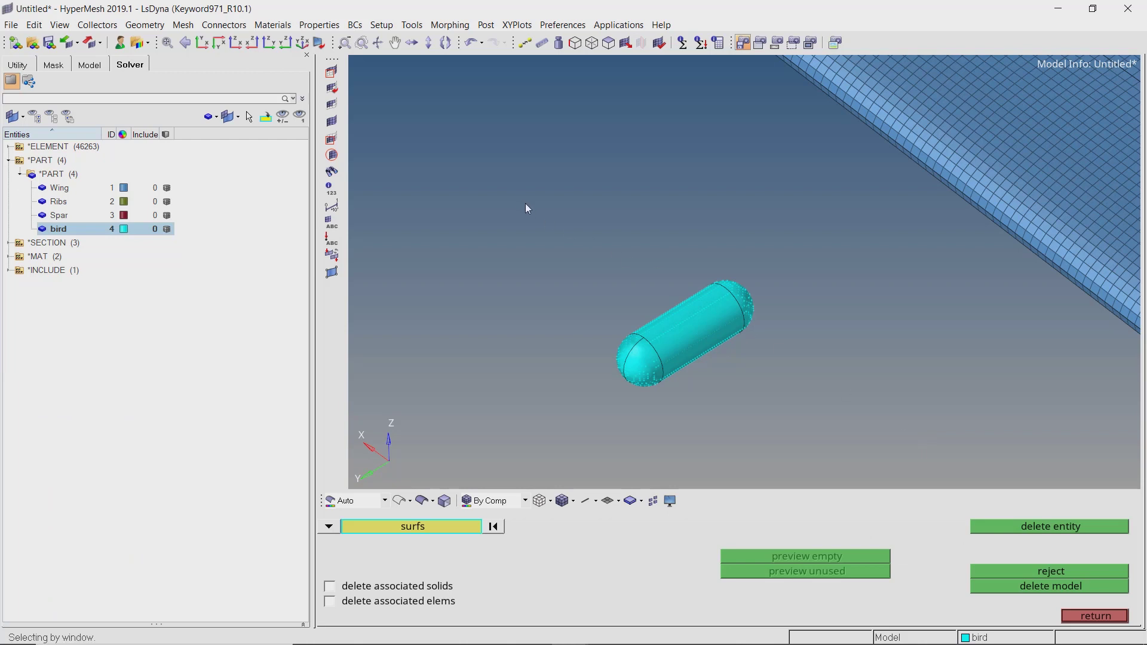
{"action": "left_click_drag", "start_coordinate": [517, 200], "coordinate": [861, 445], "text": "shift"}
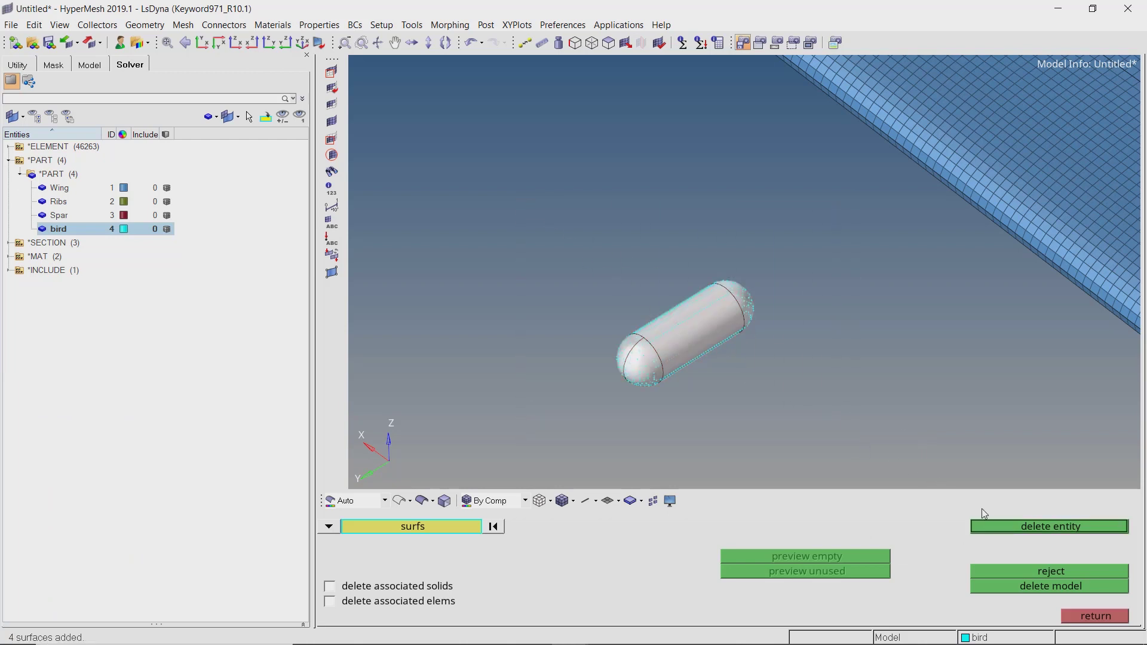
{"action": "left_click", "coordinate": [1001, 527]}
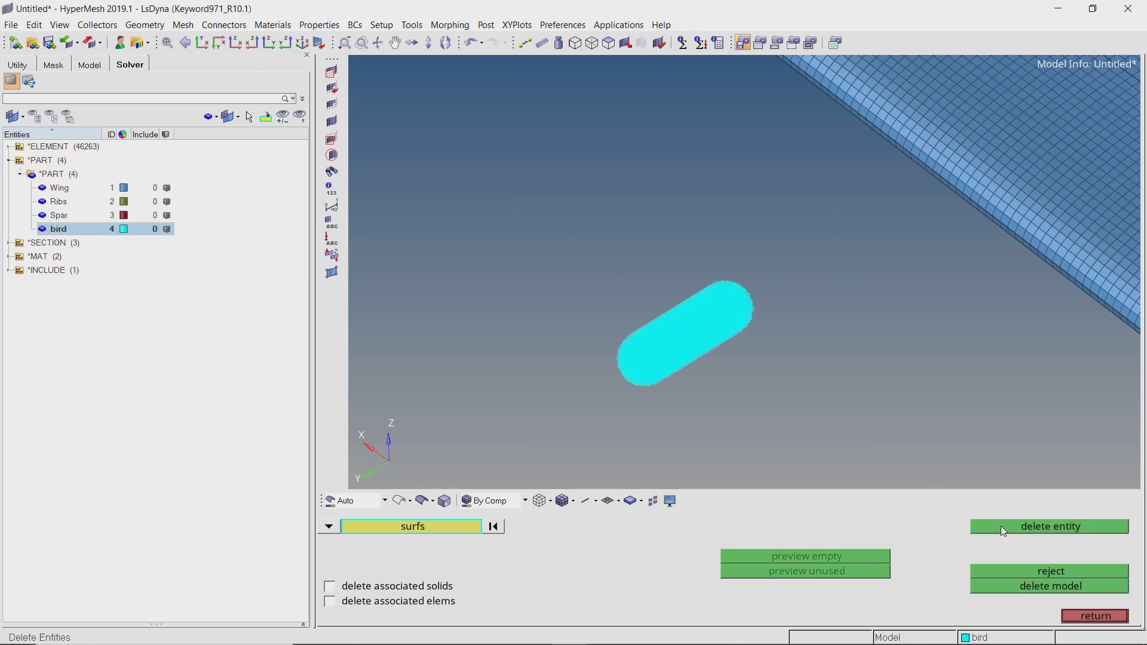
{"action": "scroll", "coordinate": [691, 332], "scroll_direction": "up", "scroll_amount": 6}
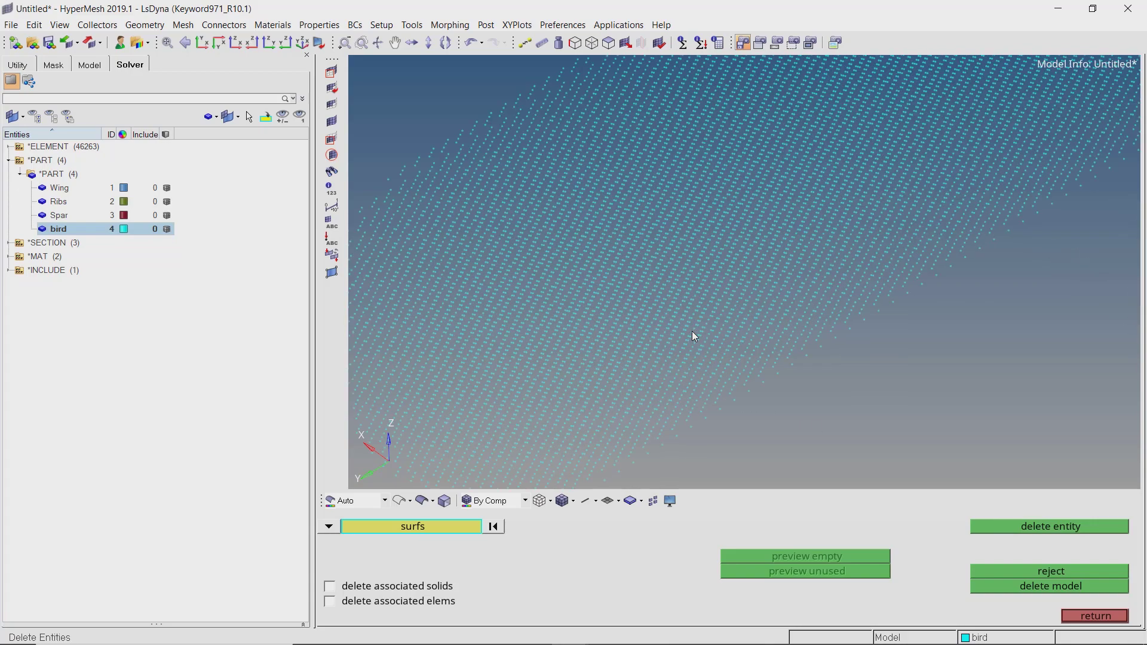
{"action": "scroll", "coordinate": [692, 332], "scroll_direction": "down", "scroll_amount": 6}
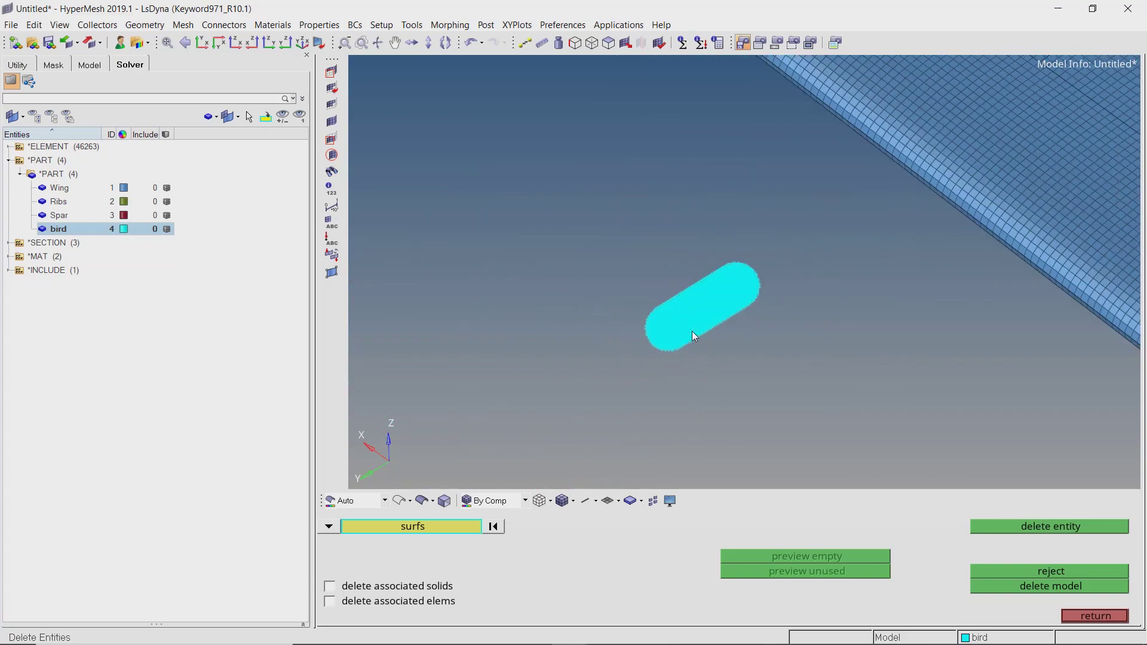
{"action": "scroll", "coordinate": [691, 331], "scroll_direction": "down", "scroll_amount": 2}
{"action": "key", "text": "Escape"}
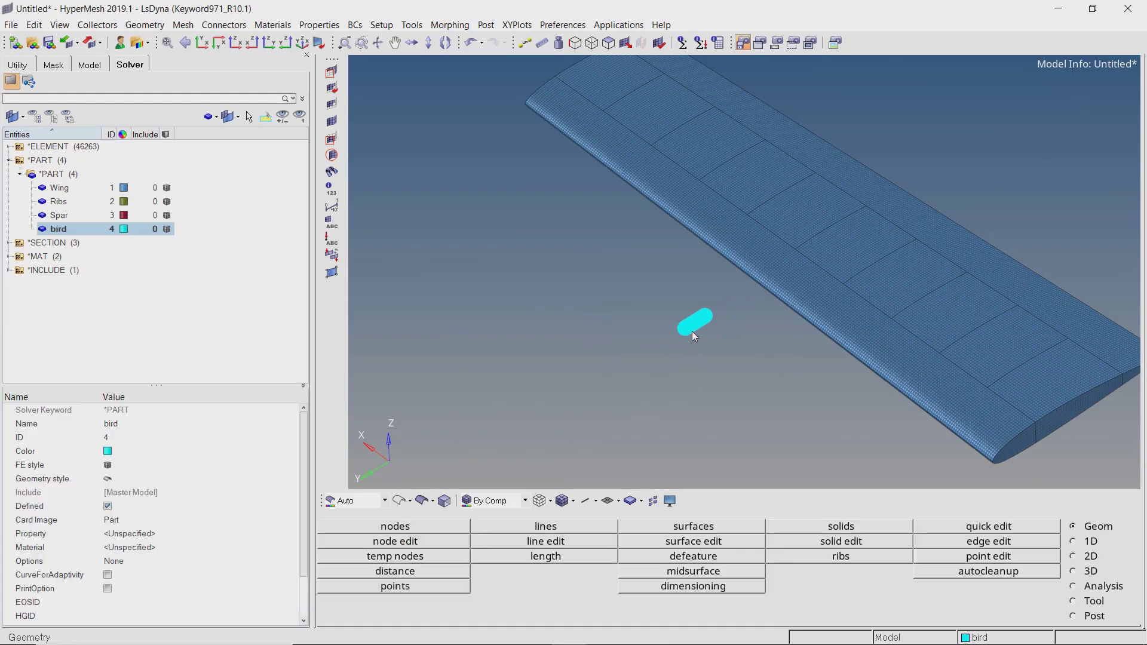
Create a *SECTION_SPH property named bird
{"action": "left_click", "coordinate": [285, 150]}
{"action": "right_click", "coordinate": [285, 150]}
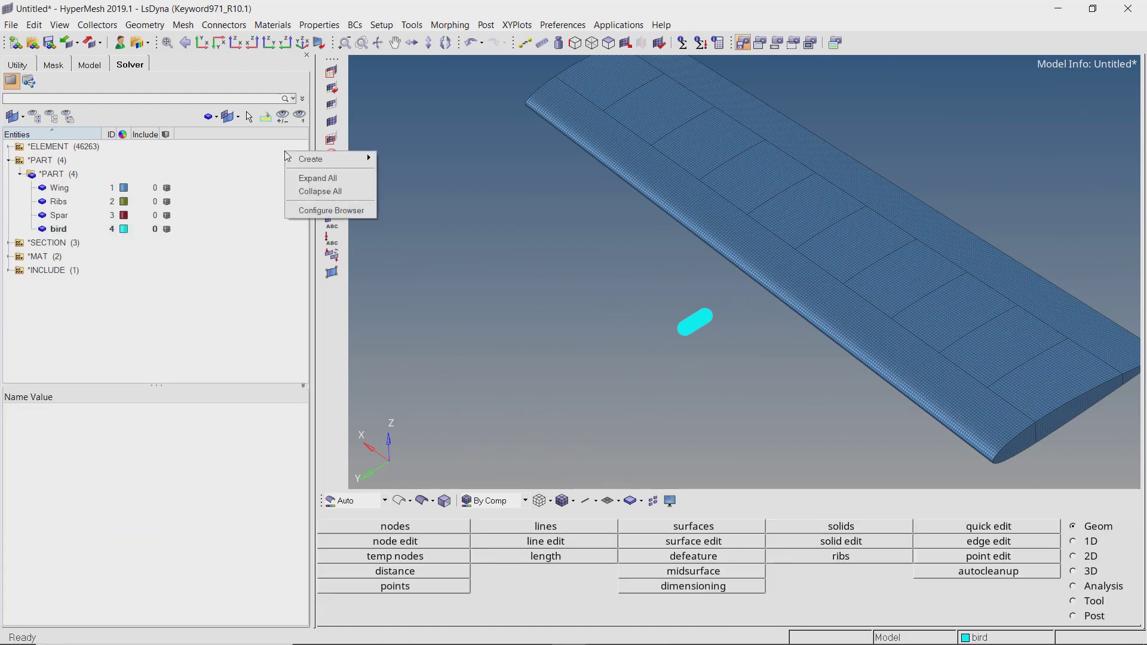
{"action": "mouse_move", "coordinate": [350, 162]}
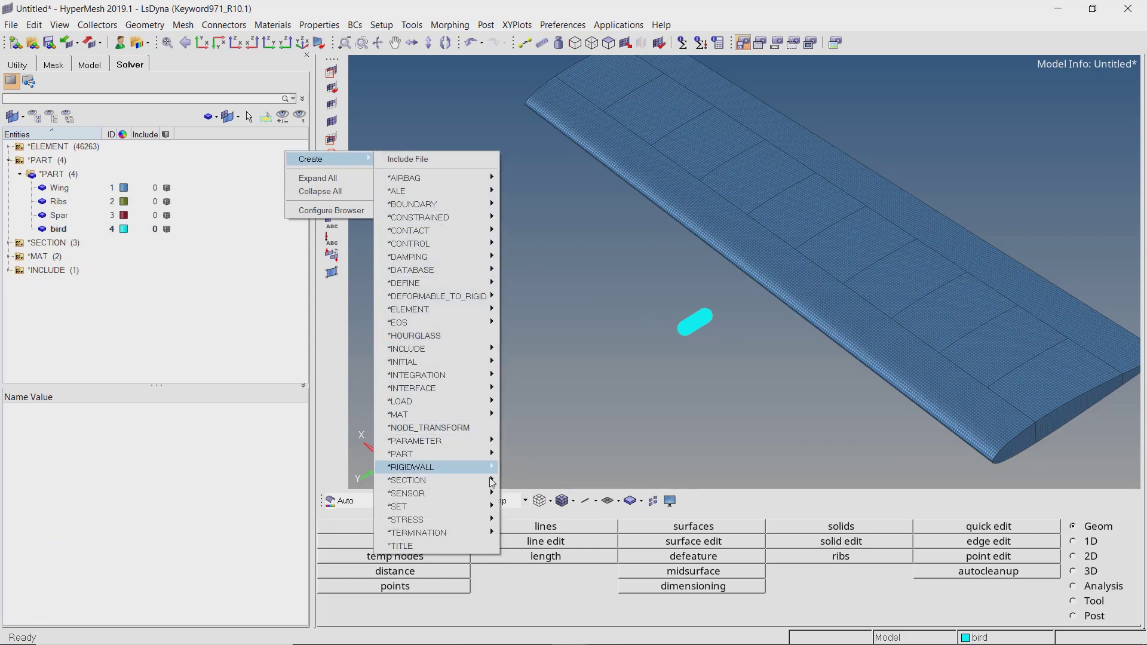
{"action": "mouse_move", "coordinate": [492, 485]}
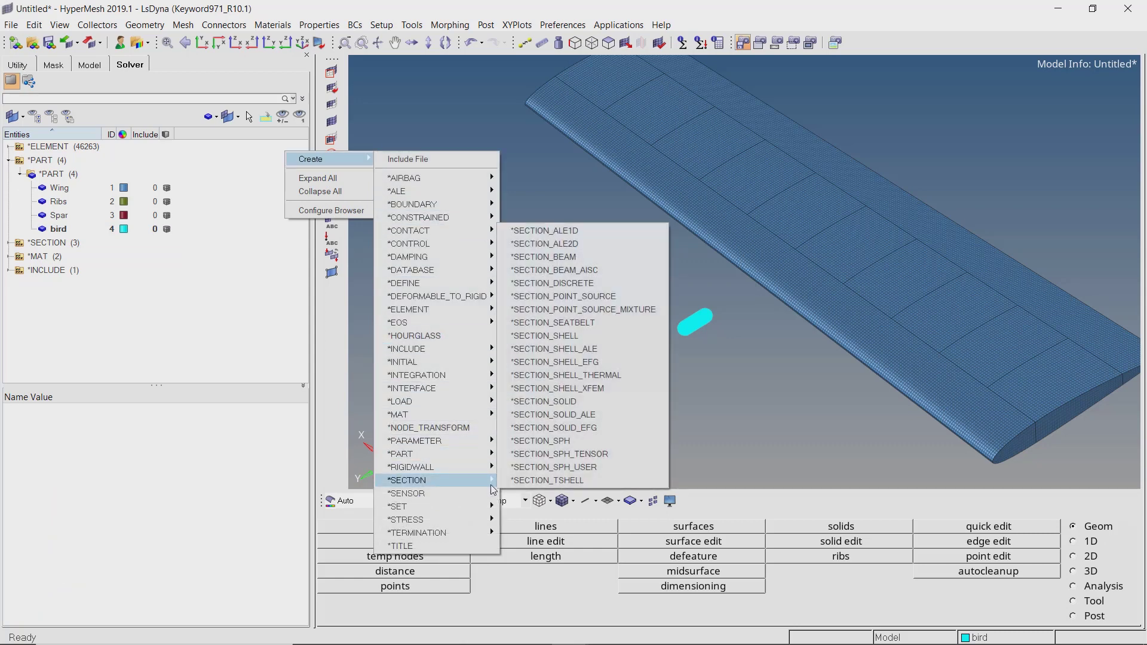
{"action": "left_click", "coordinate": [593, 446]}
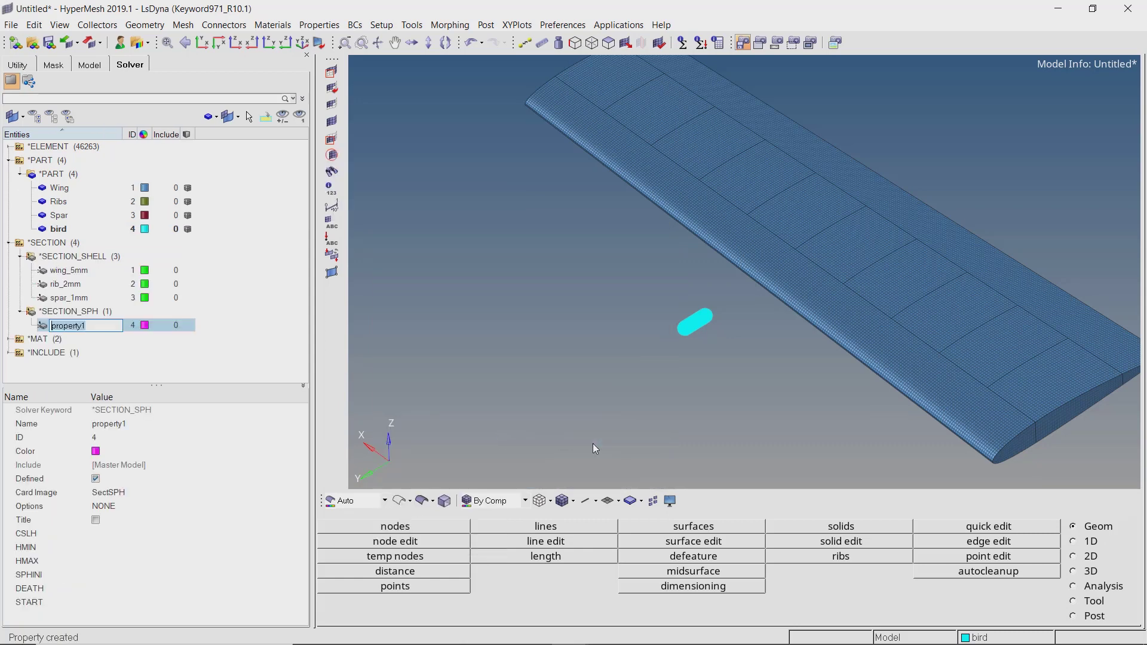
{"action": "type", "text": "bird"}
{"action": "key", "text": "Return"}
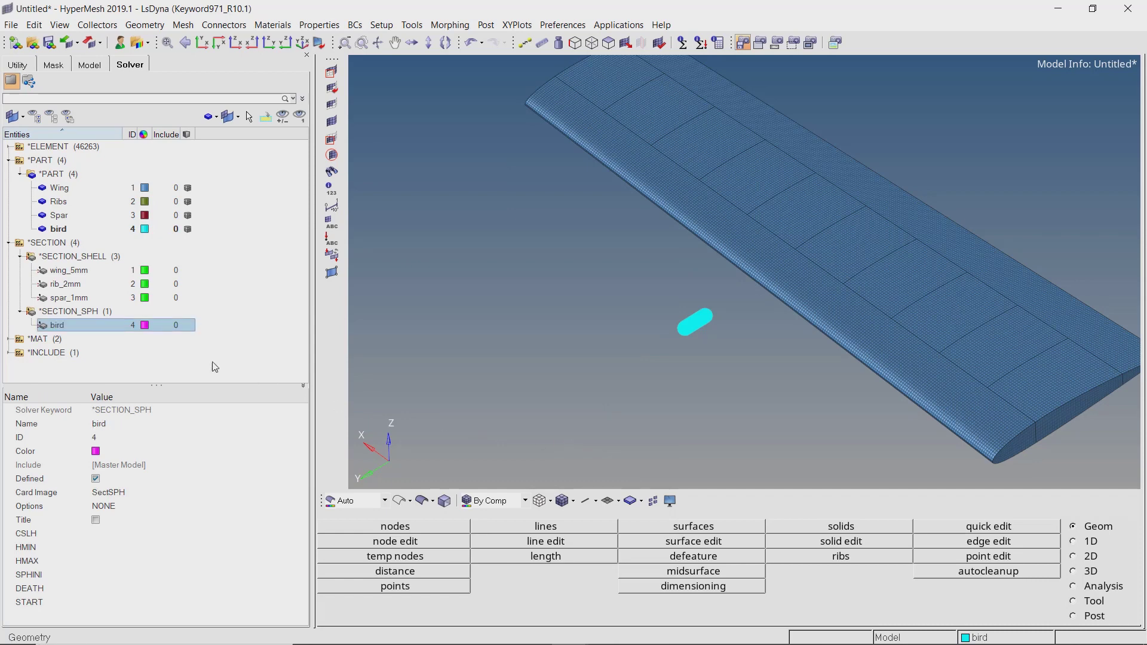
{"action": "left_click", "coordinate": [10, 243]}
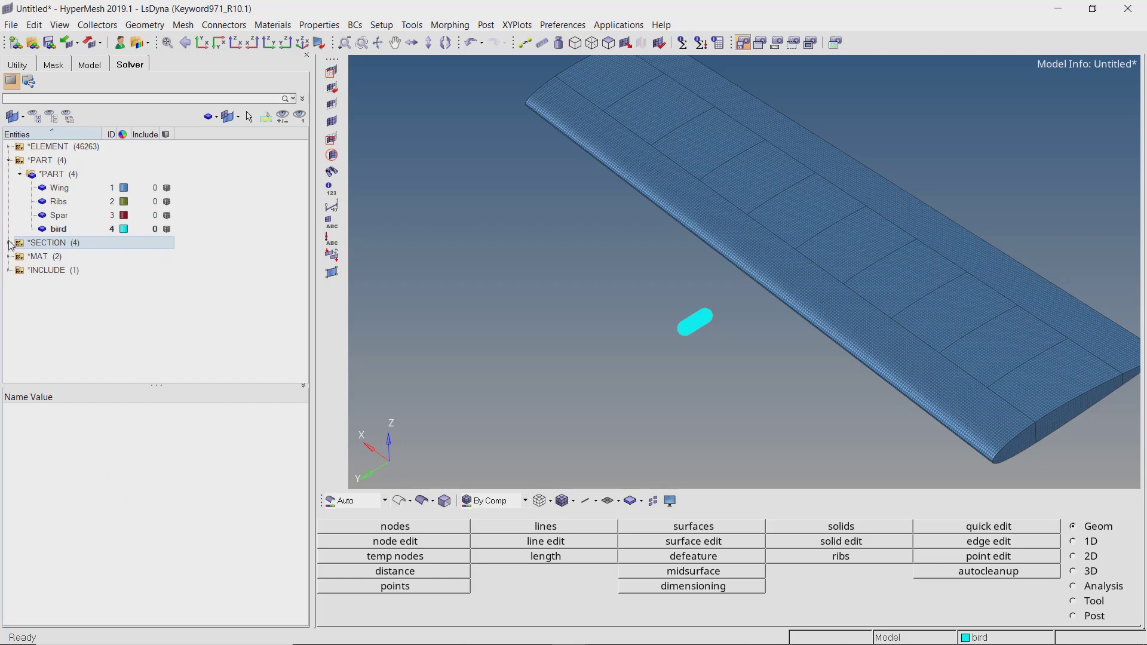
Create a 9 - *MAT_NULL material named bird
{"action": "right_click", "coordinate": [251, 172]}
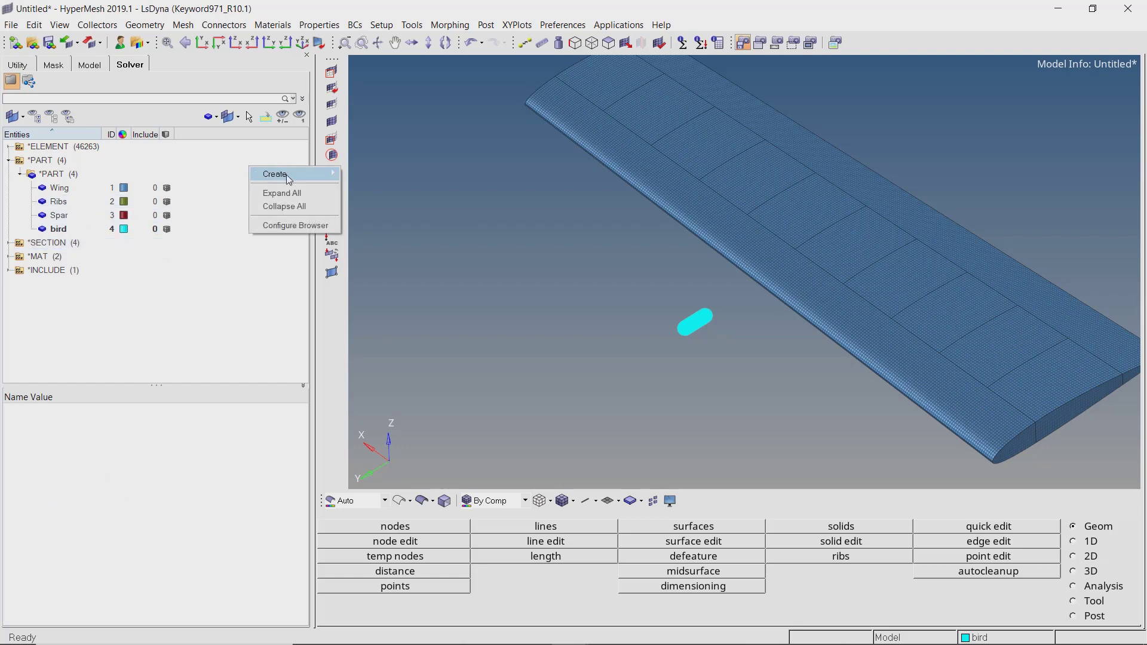
{"action": "mouse_move", "coordinate": [285, 175]}
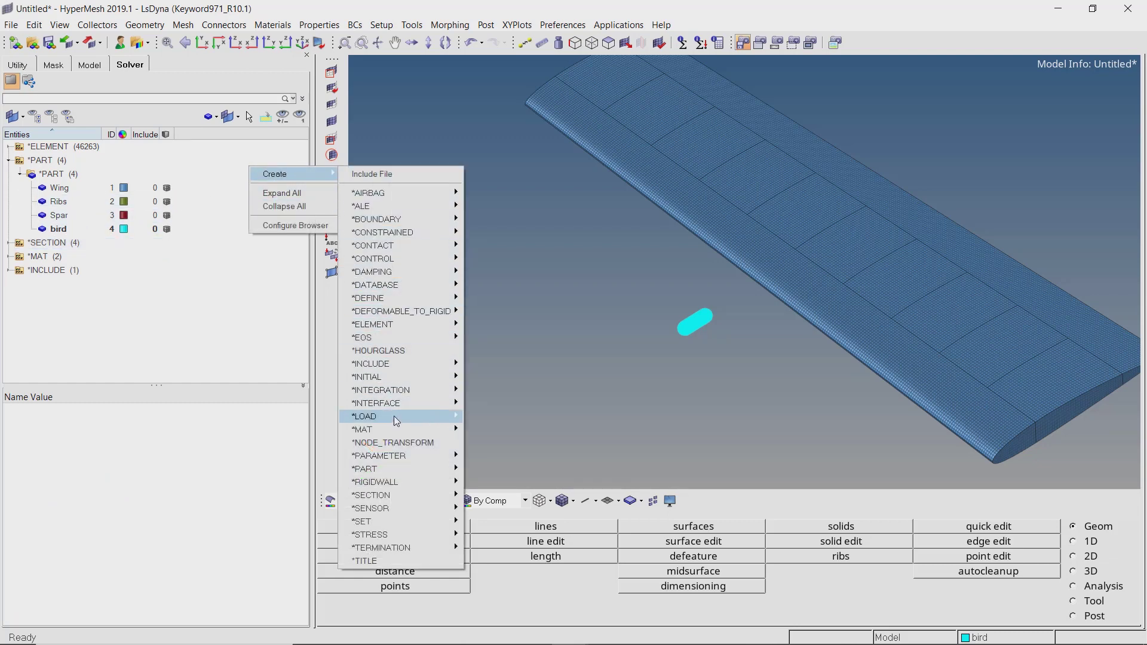
{"action": "mouse_move", "coordinate": [400, 428]}
{"action": "mouse_move", "coordinate": [493, 431]}
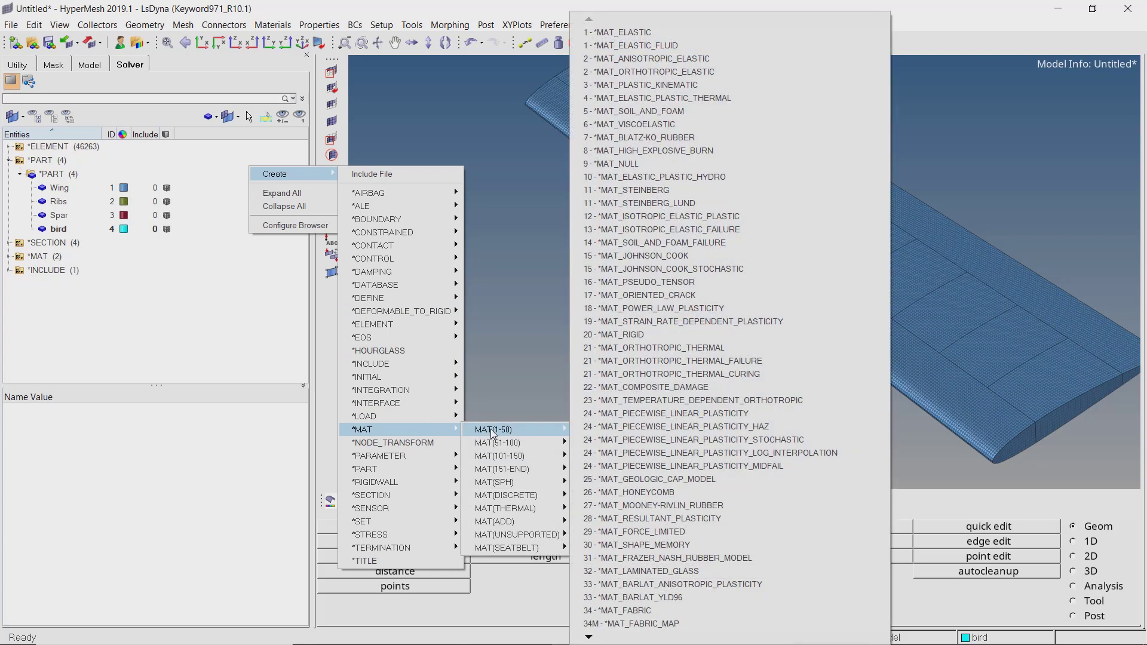
{"action": "left_click", "coordinate": [716, 166]}
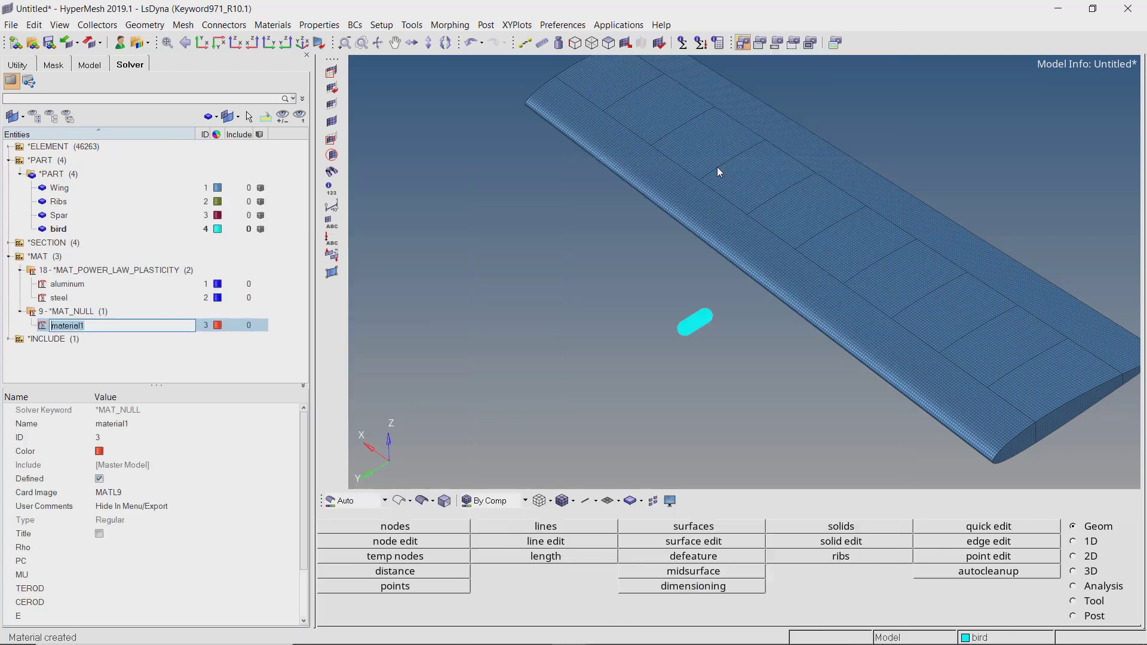
{"action": "type", "text": "bird"}
{"action": "key", "text": "Return"}
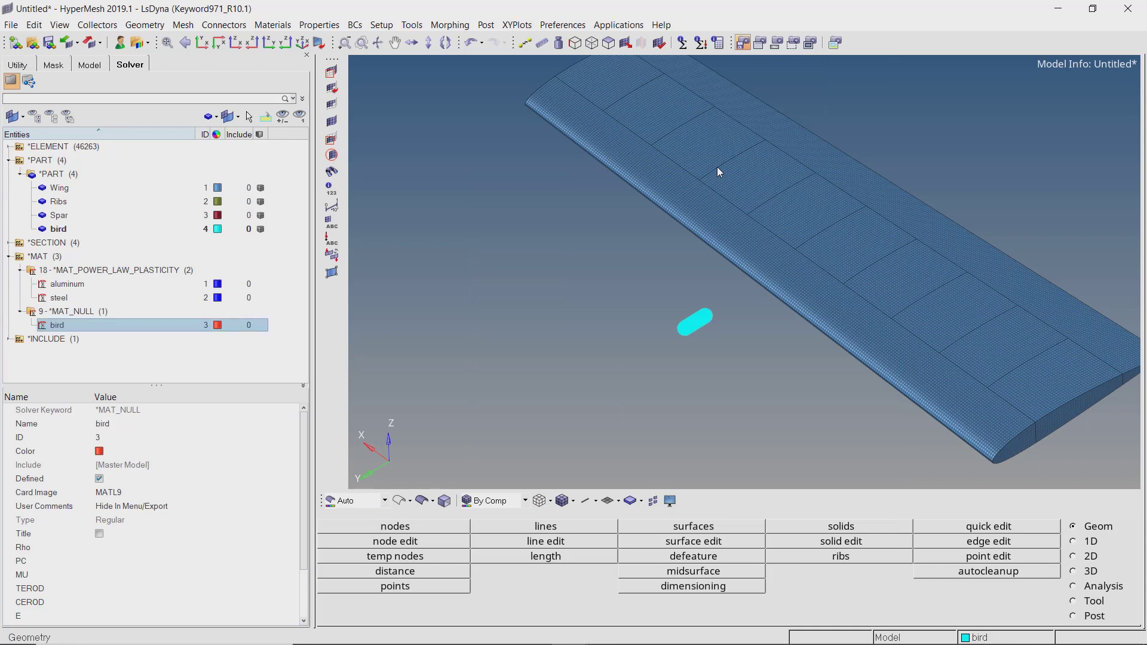
Set the bird material's Rho to 1e-06, PC to -0.0001 and MU to 8.9e-10
{"action": "left_click", "coordinate": [221, 548]}
{"action": "type", "text": "1e-06"}
{"action": "left_click", "coordinate": [219, 561]}
{"action": "type", "text": "-0.0001"}
{"action": "left_click", "coordinate": [218, 566]}
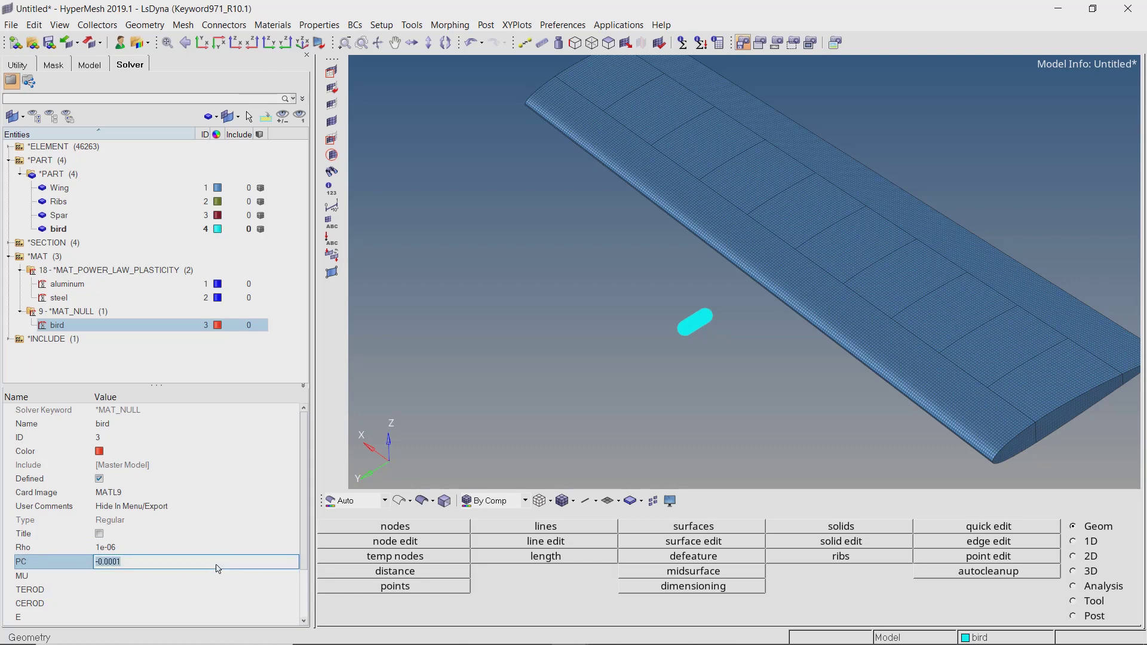
{"action": "left_click", "coordinate": [212, 577]}
{"action": "type", "text": "8.9e-10"}
{"action": "key", "text": "Return"}
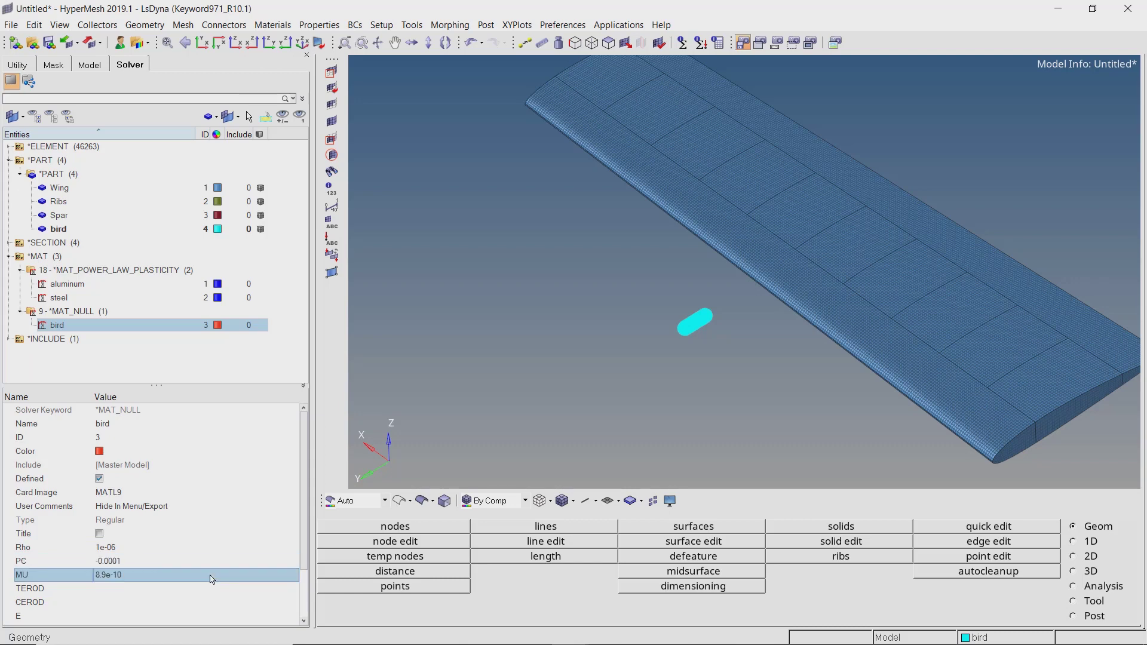
{"action": "left_click", "coordinate": [9, 257]}
Create an *EOS_GRUNEISEN equation of state named bird_eos
{"action": "right_click", "coordinate": [272, 168]}
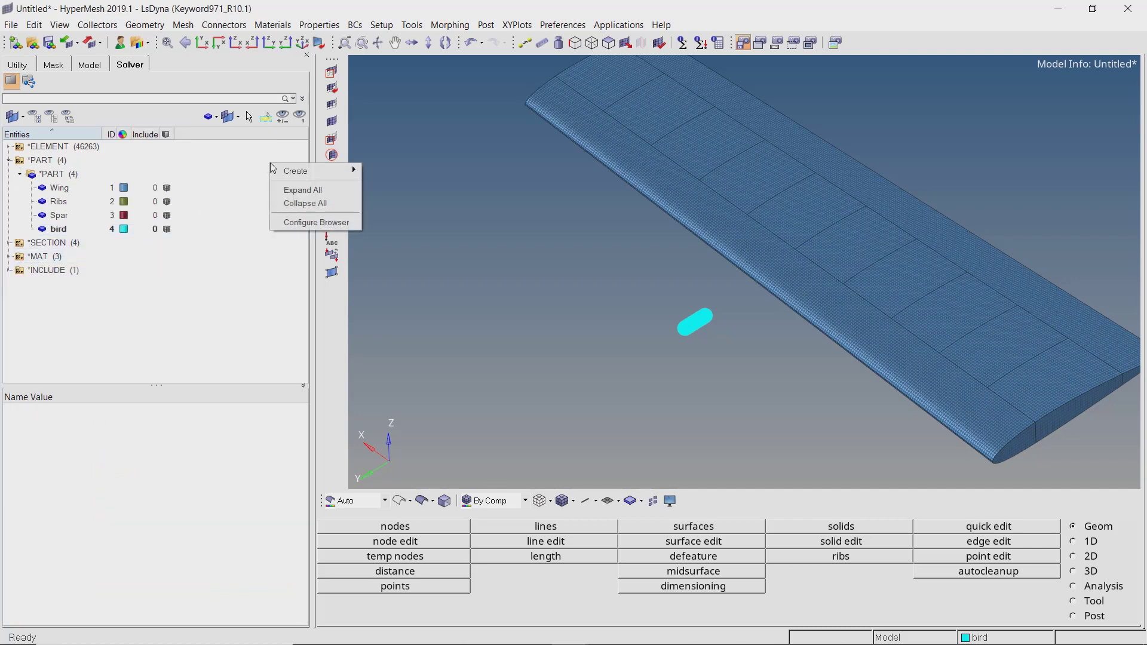
{"action": "mouse_move", "coordinate": [322, 176]}
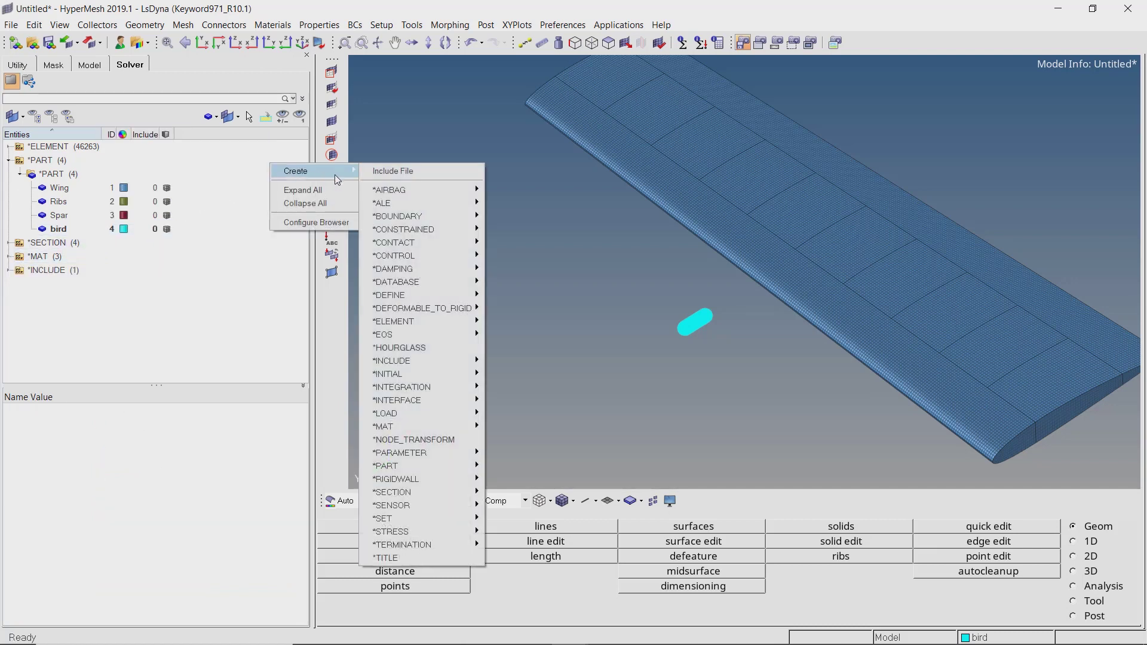
{"action": "mouse_move", "coordinate": [439, 333]}
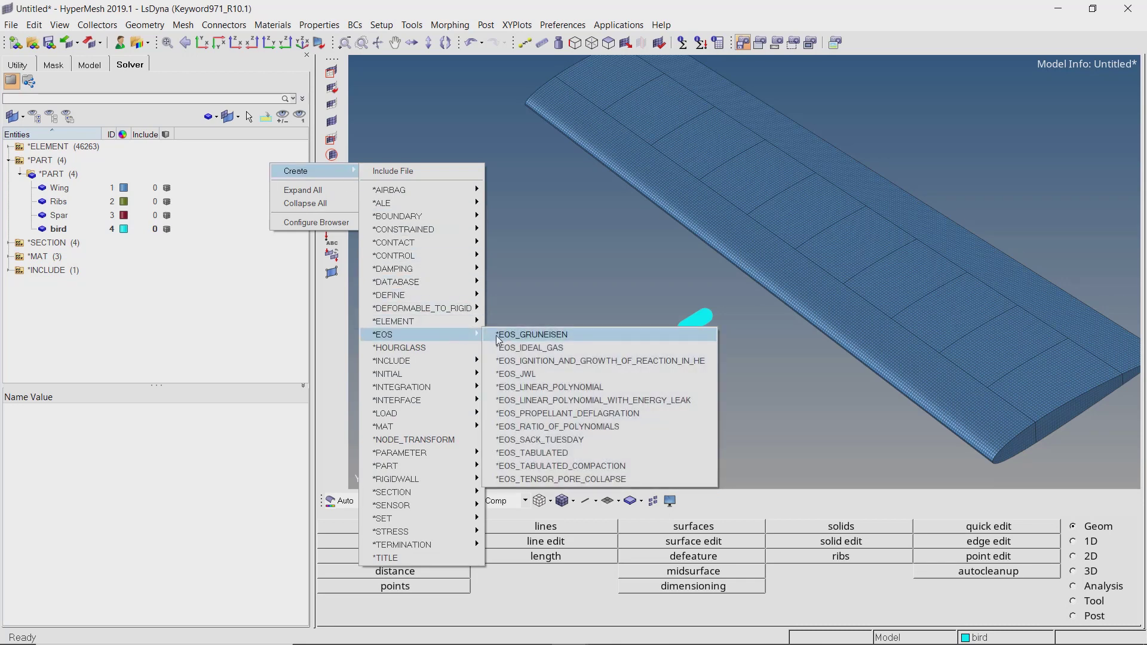
{"action": "left_click", "coordinate": [498, 338]}
{"action": "type", "text": "bird_eos"}
{"action": "key", "text": "Return"}
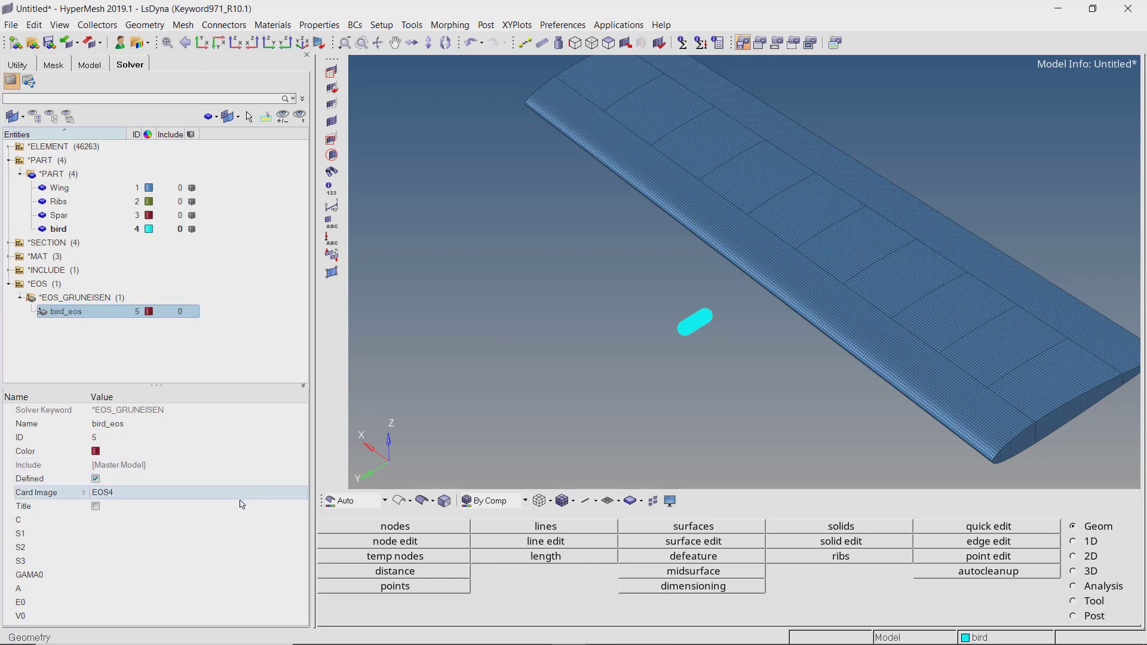
Set the bird_eos equation of state's C to 1483.0, S1 to 1.75 and GAMA0 to 0.28
{"action": "left_click", "coordinate": [226, 520]}
{"action": "type", "text": "1483.0"}
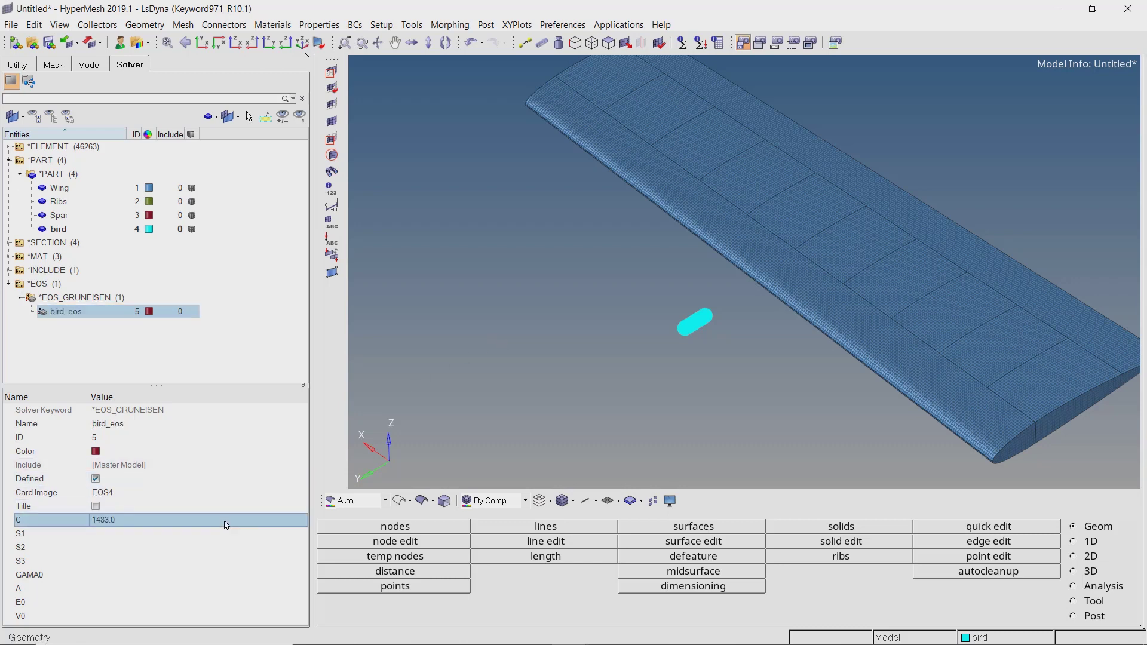
{"action": "left_click", "coordinate": [225, 534]}
{"action": "type", "text": "1.75"}
{"action": "key", "text": "Return"}
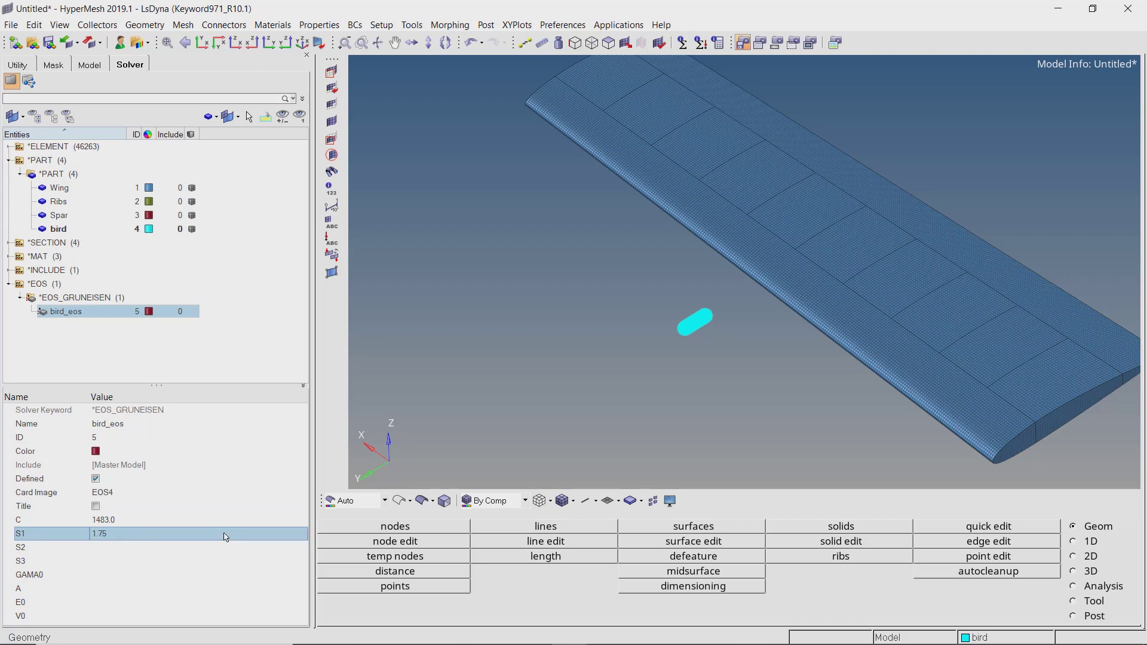
{"action": "left_click", "coordinate": [227, 575]}
{"action": "type", "text": "0.28"}
{"action": "key", "text": "Return"}
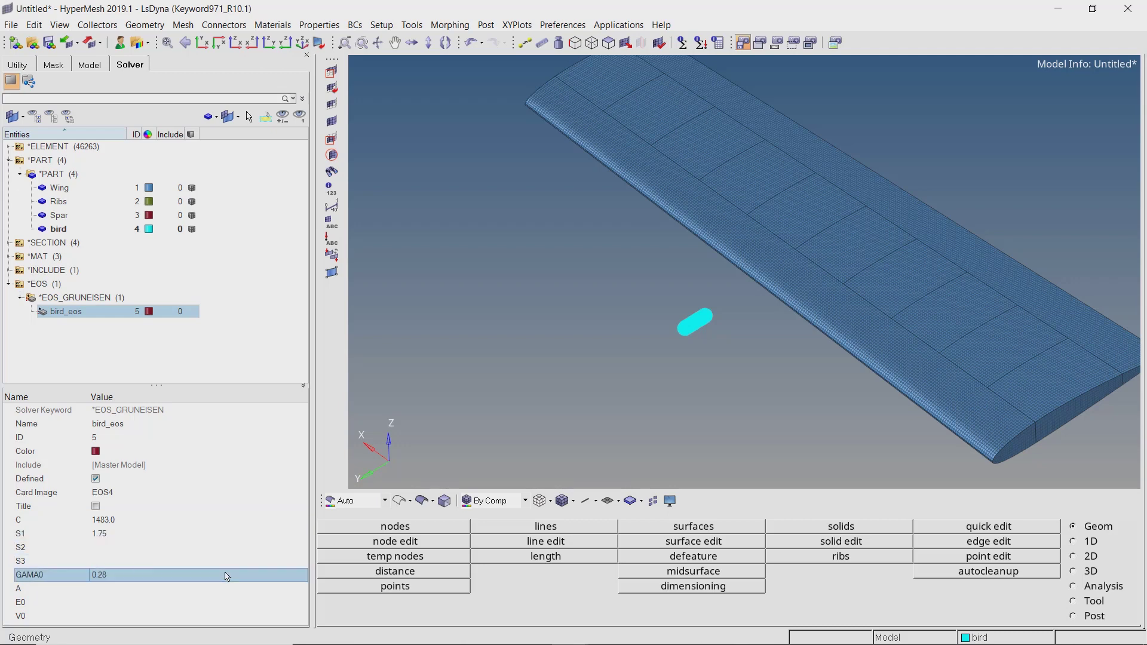
Assign the bird section property and the bird material to the bird part
{"action": "left_click", "coordinate": [81, 231]}
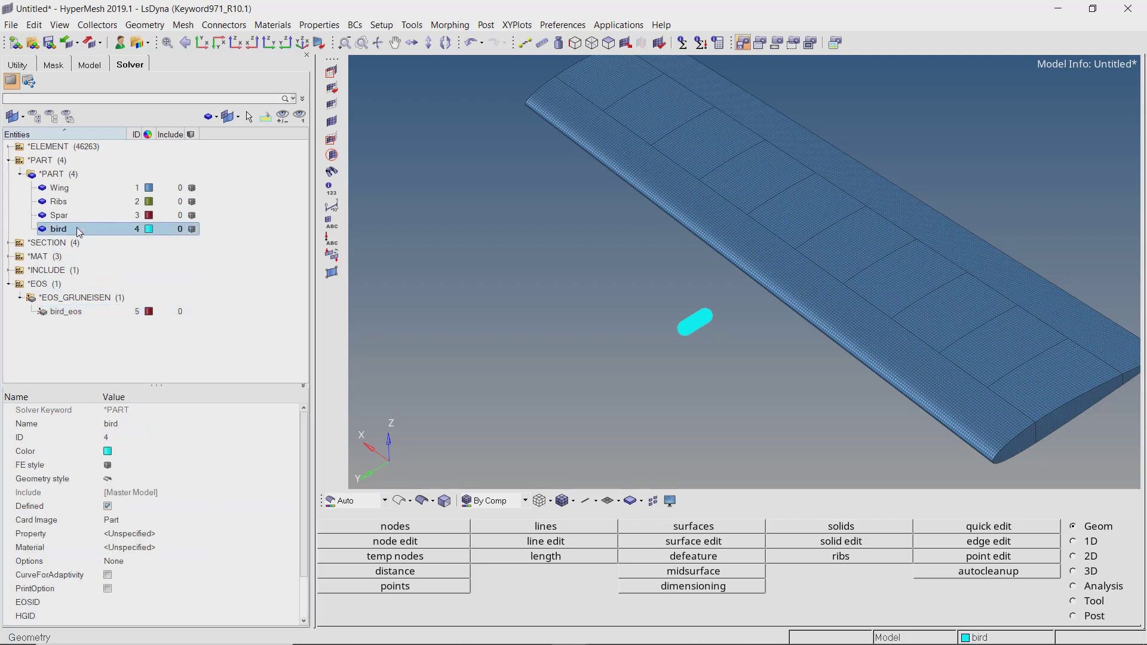
{"action": "left_click", "coordinate": [122, 533]}
{"action": "left_click", "coordinate": [122, 534]}
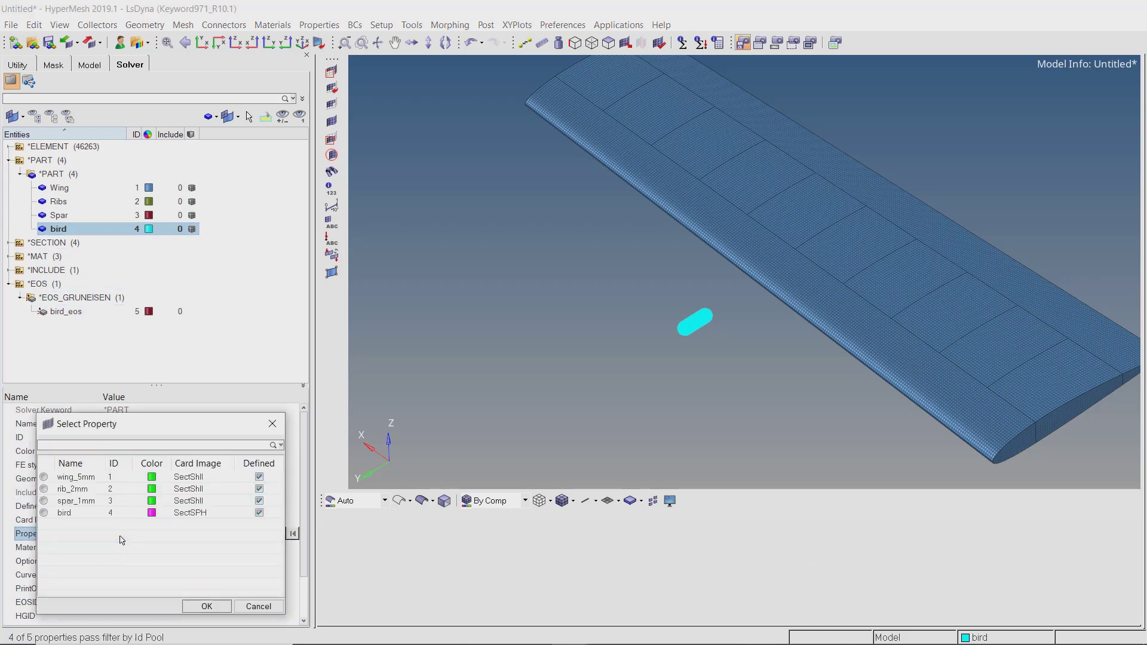
{"action": "left_click", "coordinate": [67, 513]}
{"action": "left_click", "coordinate": [195, 608]}
{"action": "left_click", "coordinate": [154, 548]}
{"action": "left_click", "coordinate": [154, 549]}
{"action": "left_click", "coordinate": [70, 506]}
{"action": "left_click", "coordinate": [184, 606]}
Assign bird_eos as the bird part's equation of state (EOSID)
{"action": "scroll", "coordinate": [185, 611], "scroll_direction": "down", "scroll_amount": 2}
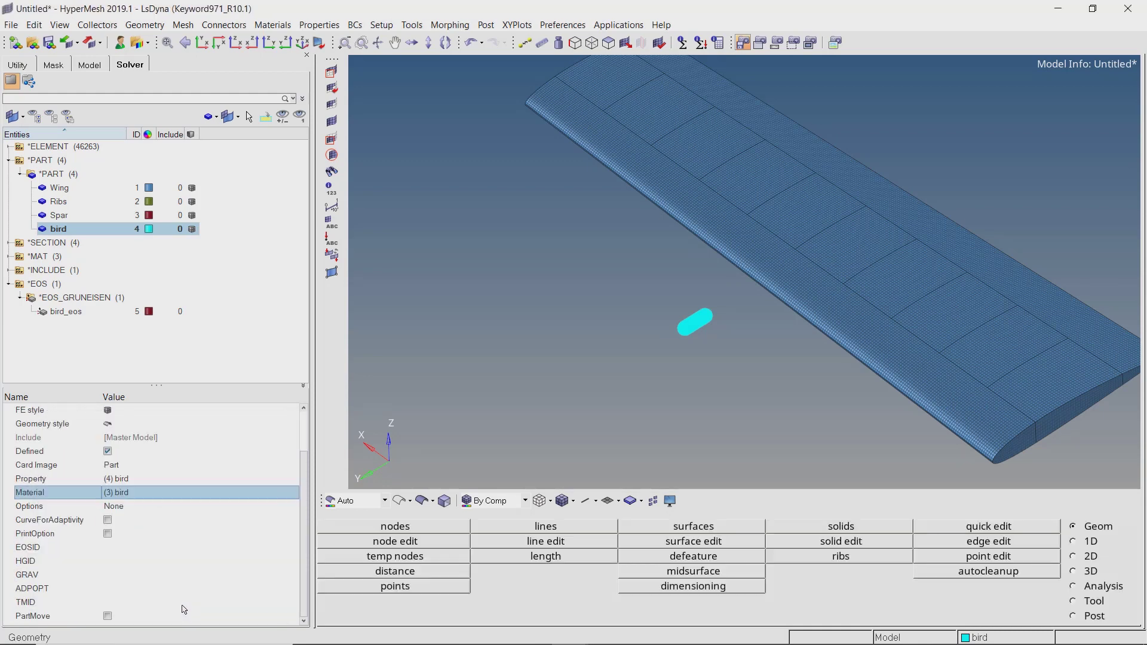
{"action": "left_click", "coordinate": [180, 548]}
{"action": "left_click", "coordinate": [180, 551]}
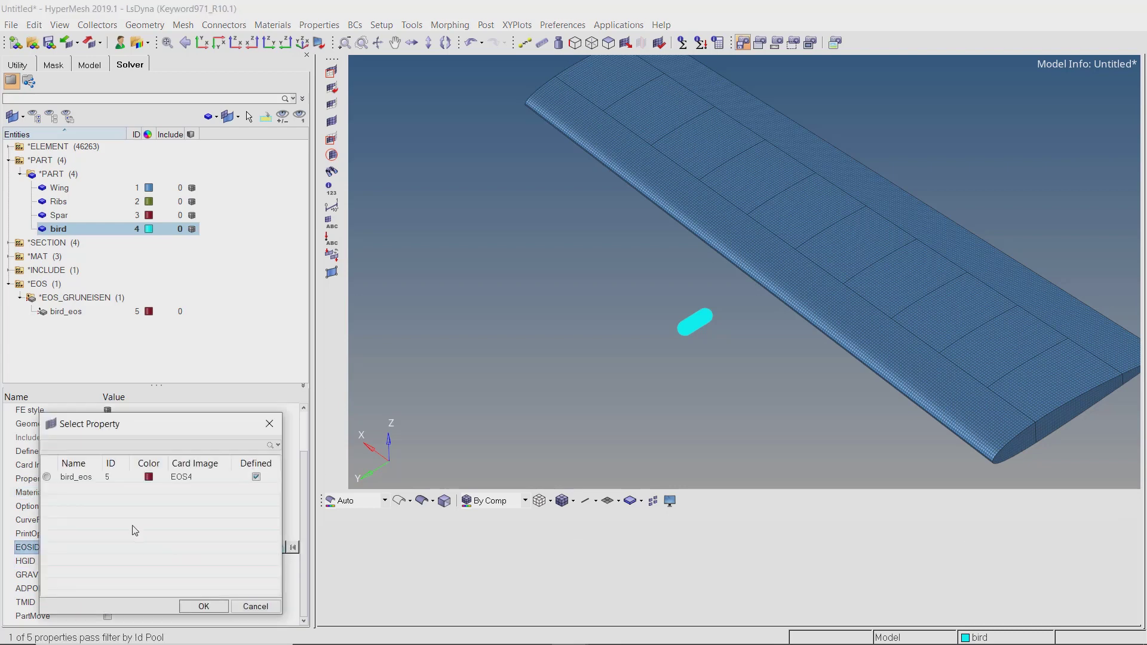
{"action": "left_click", "coordinate": [186, 605]}
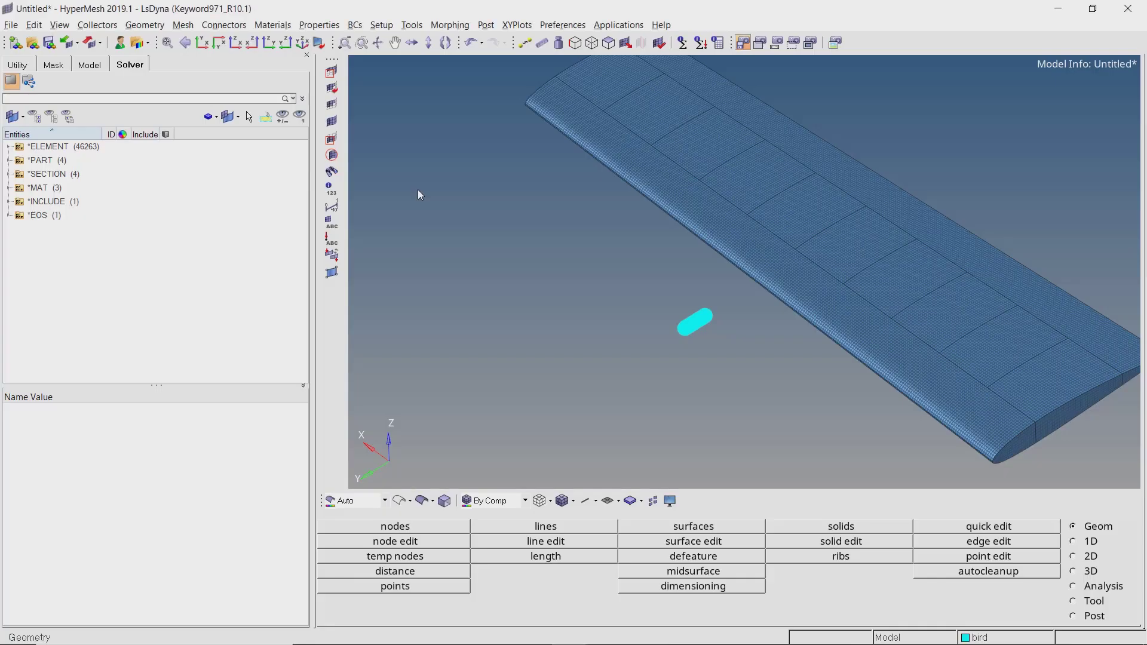
Create a *CONTACT_AUTOMATIC_NODES_TO_SURFACE contact named contact
{"action": "right_click", "coordinate": [264, 155]}
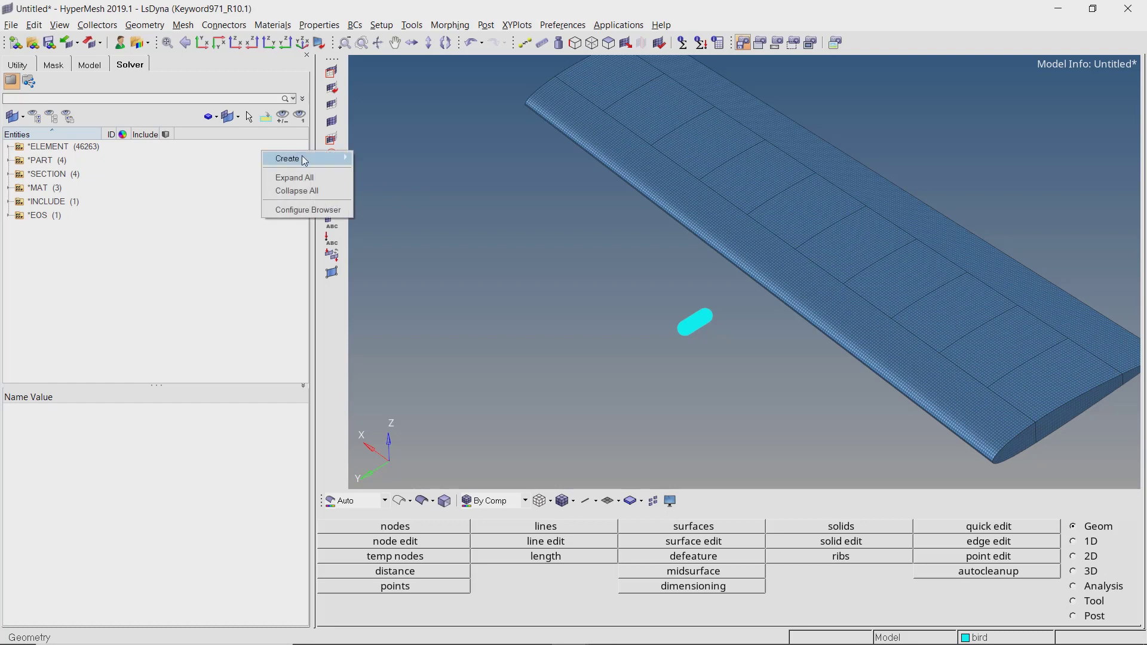
{"action": "mouse_move", "coordinate": [310, 158]}
{"action": "mouse_move", "coordinate": [430, 229]}
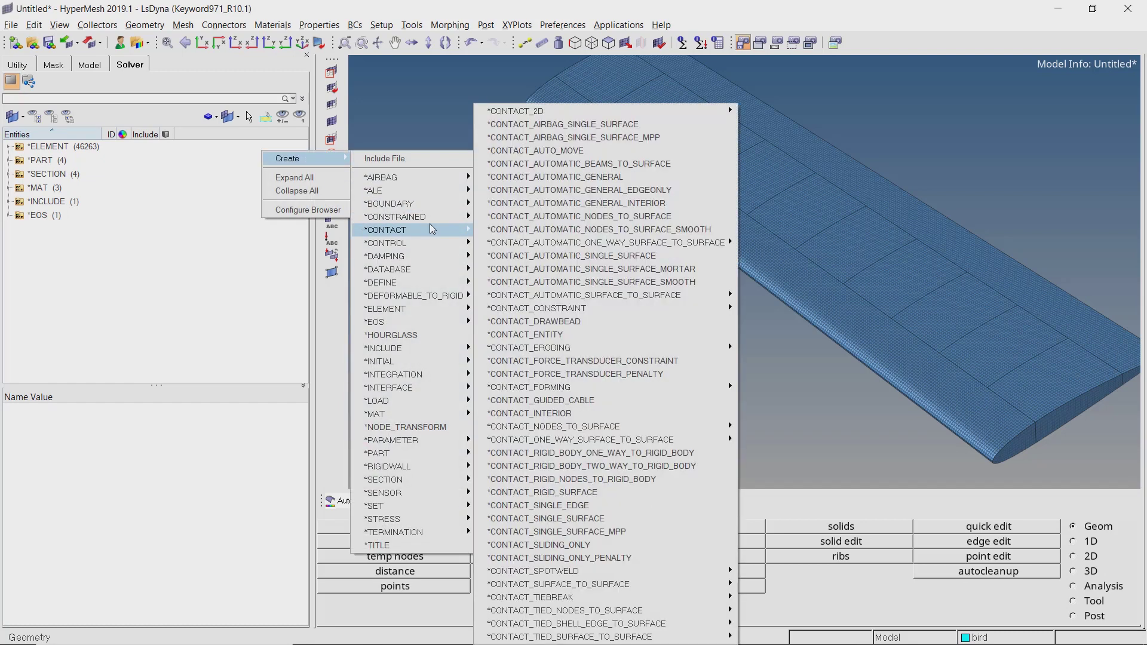
{"action": "left_click", "coordinate": [595, 222]}
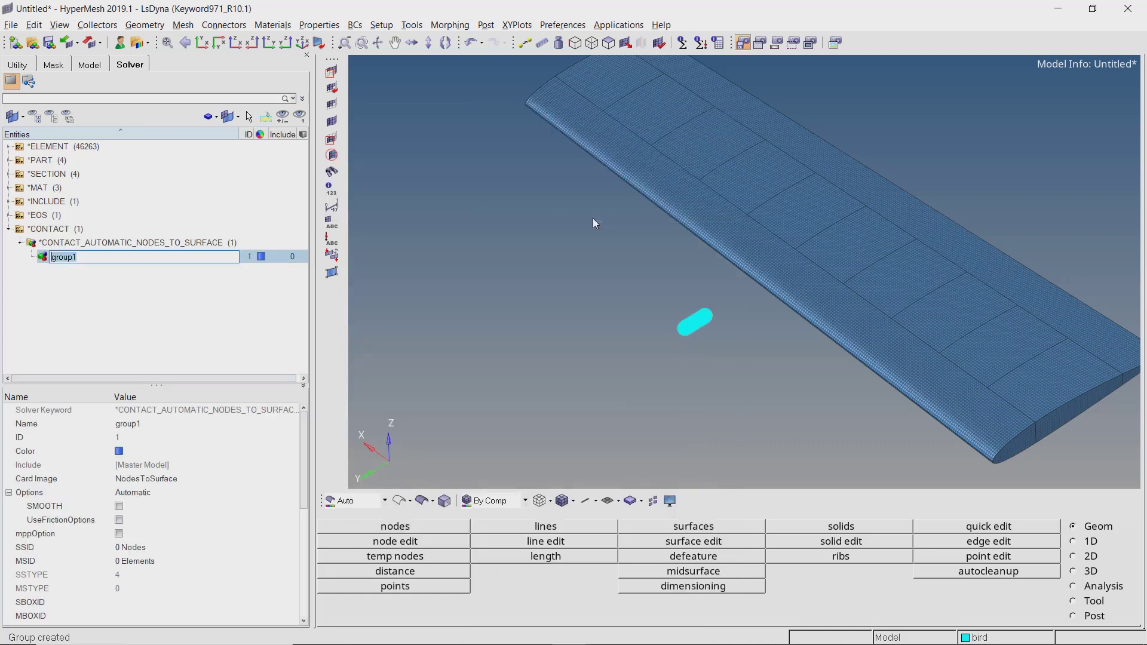
{"action": "type", "text": "contact"}
{"action": "key", "text": "Return"}
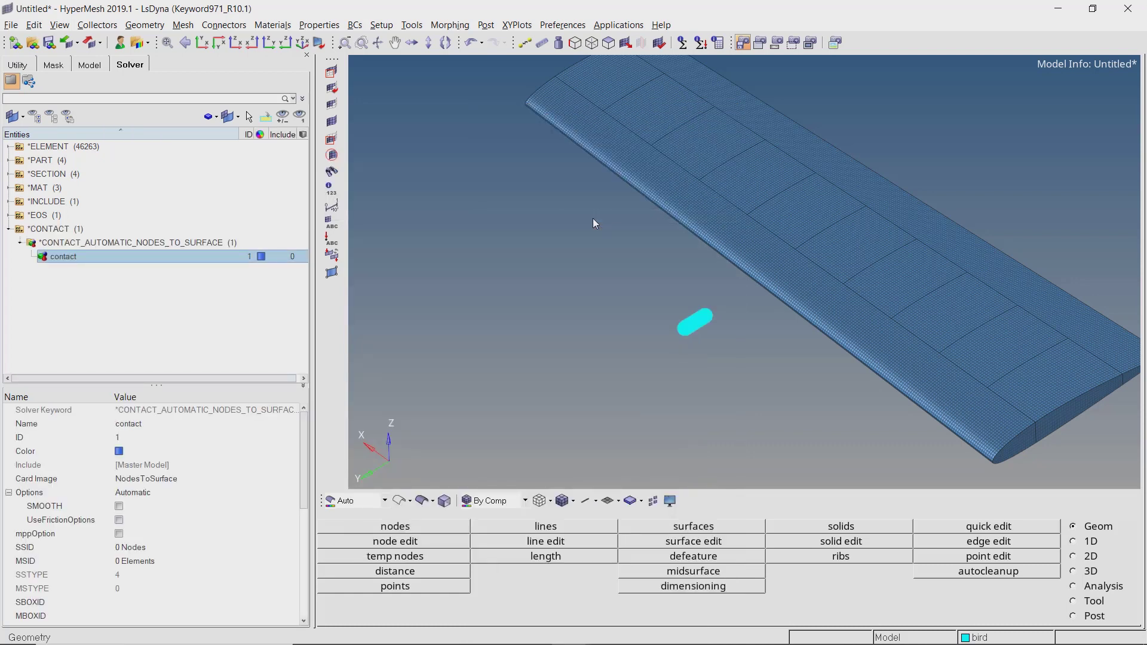
Change the entity type of the contact's SSID and MSID to Components
{"action": "left_click", "coordinate": [129, 547]}
{"action": "left_click", "coordinate": [119, 548]}
{"action": "left_click", "coordinate": [123, 554]}
{"action": "left_click", "coordinate": [122, 562]}
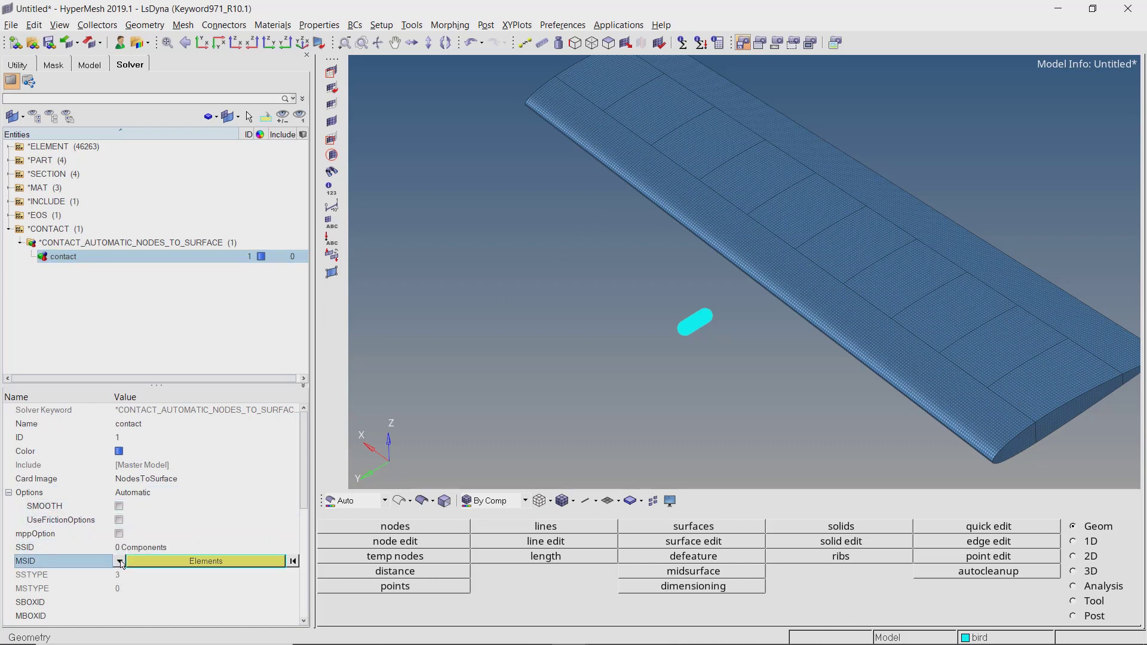
{"action": "left_click", "coordinate": [120, 562]}
{"action": "left_click", "coordinate": [134, 570]}
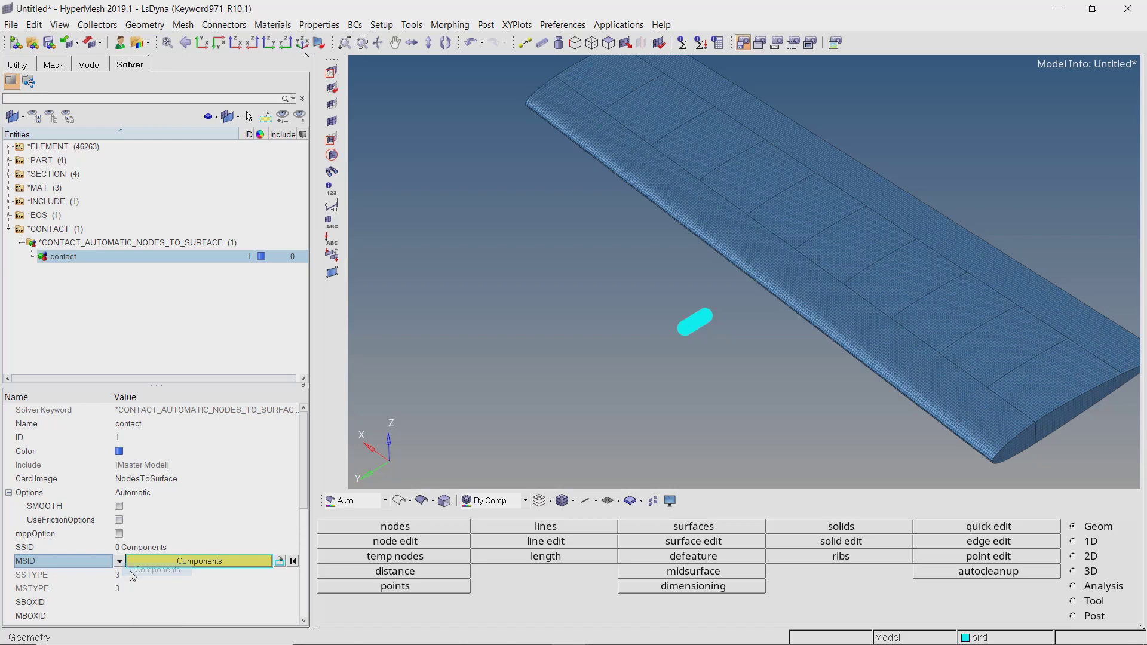
Assign the bird component to the contact's SSID and the Wing, Ribs and Spar components to its MSID
{"action": "left_click", "coordinate": [154, 548]}
{"action": "left_click", "coordinate": [157, 548]}
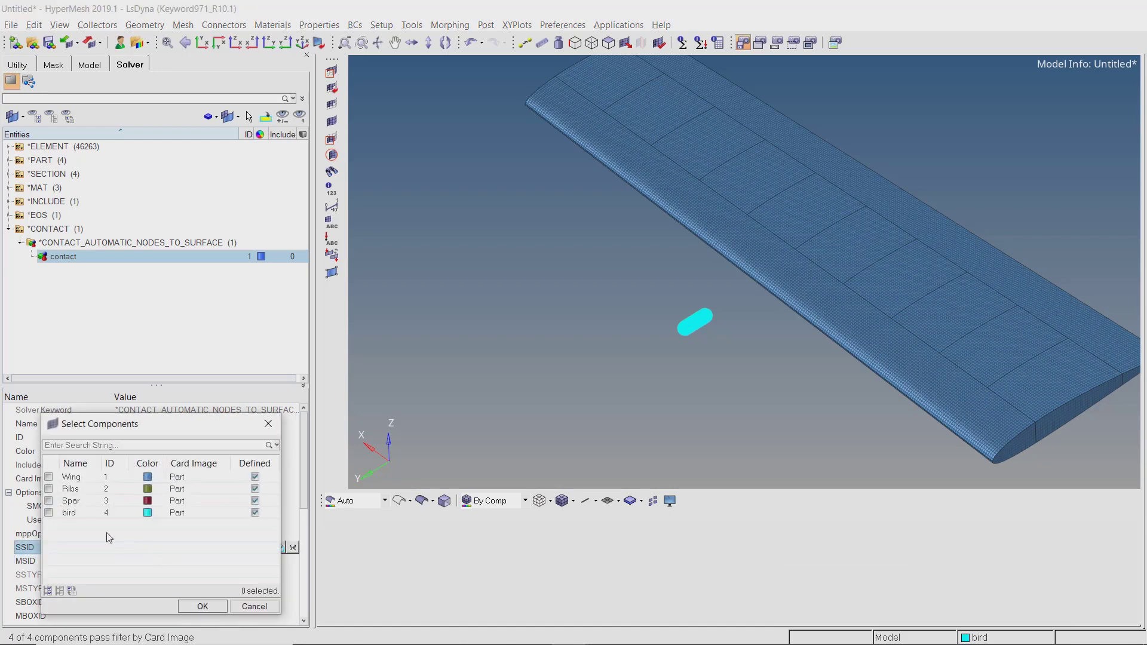
{"action": "left_click", "coordinate": [49, 513]}
{"action": "left_click", "coordinate": [195, 605]}
{"action": "left_click", "coordinate": [181, 565]}
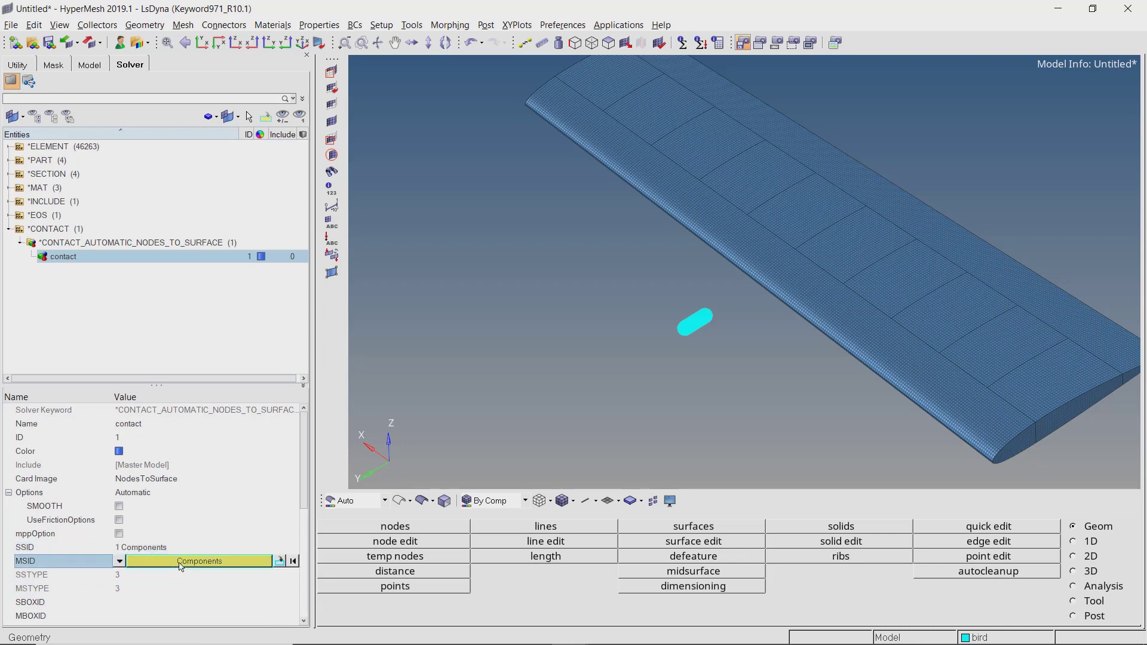
{"action": "left_click", "coordinate": [181, 565]}
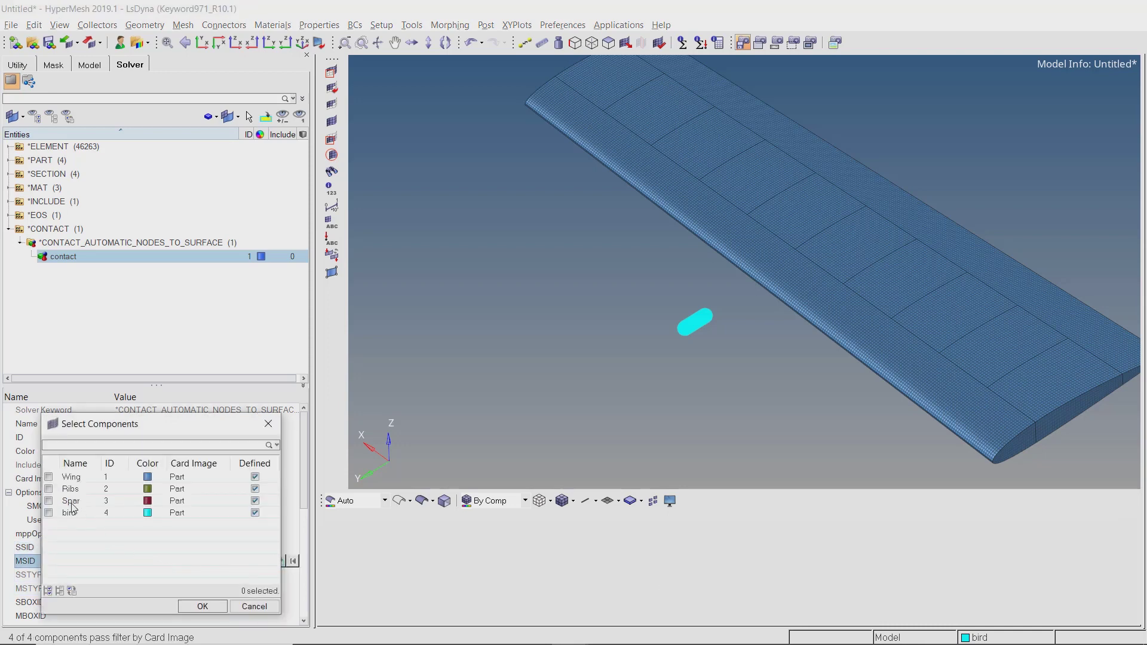
{"action": "left_click", "coordinate": [49, 501]}
{"action": "left_click", "coordinate": [49, 488]}
{"action": "left_click", "coordinate": [49, 476]}
{"action": "left_click", "coordinate": [188, 605]}
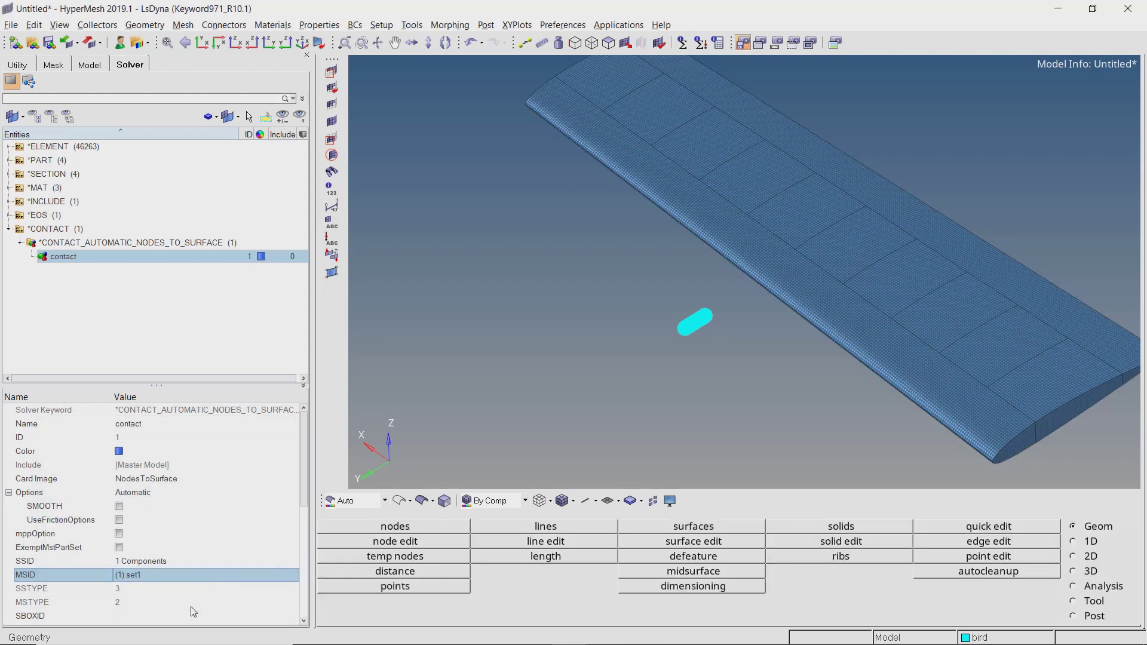
Set the contact's MPR to 1: Master side forces included, FS to 0.2 and FD to 0.1
{"action": "scroll", "coordinate": [193, 612], "scroll_direction": "down", "scroll_amount": 3}
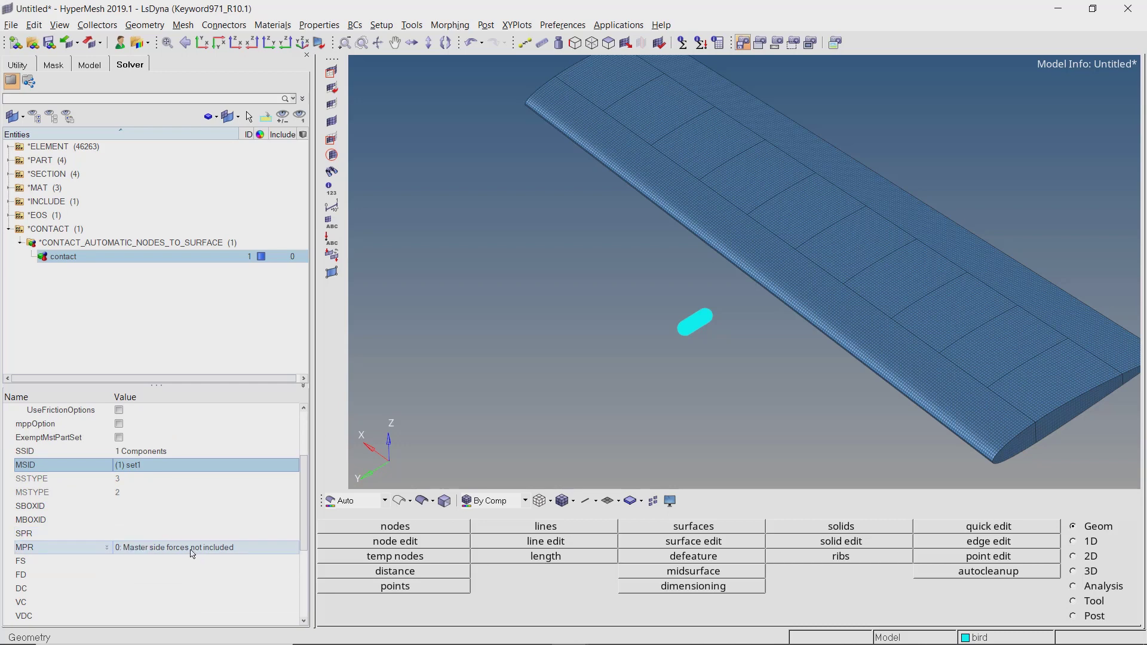
{"action": "left_click", "coordinate": [191, 547]}
{"action": "left_click", "coordinate": [191, 578]}
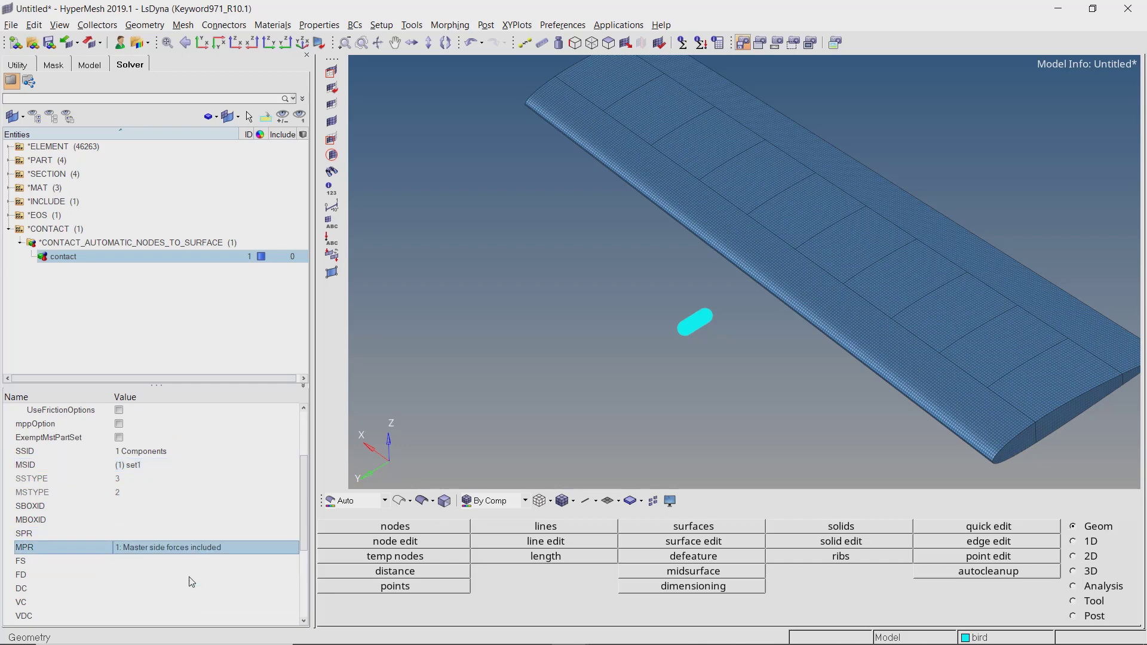
{"action": "left_click", "coordinate": [188, 564]}
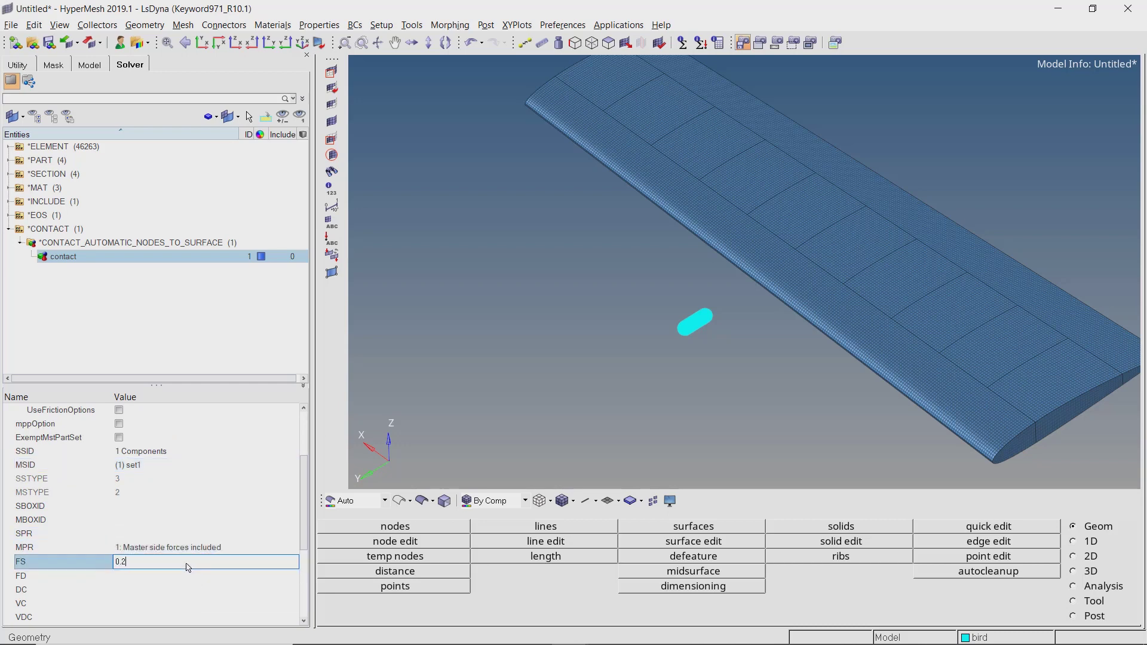
{"action": "key", "text": "Return"}
{"action": "left_click", "coordinate": [181, 575]}
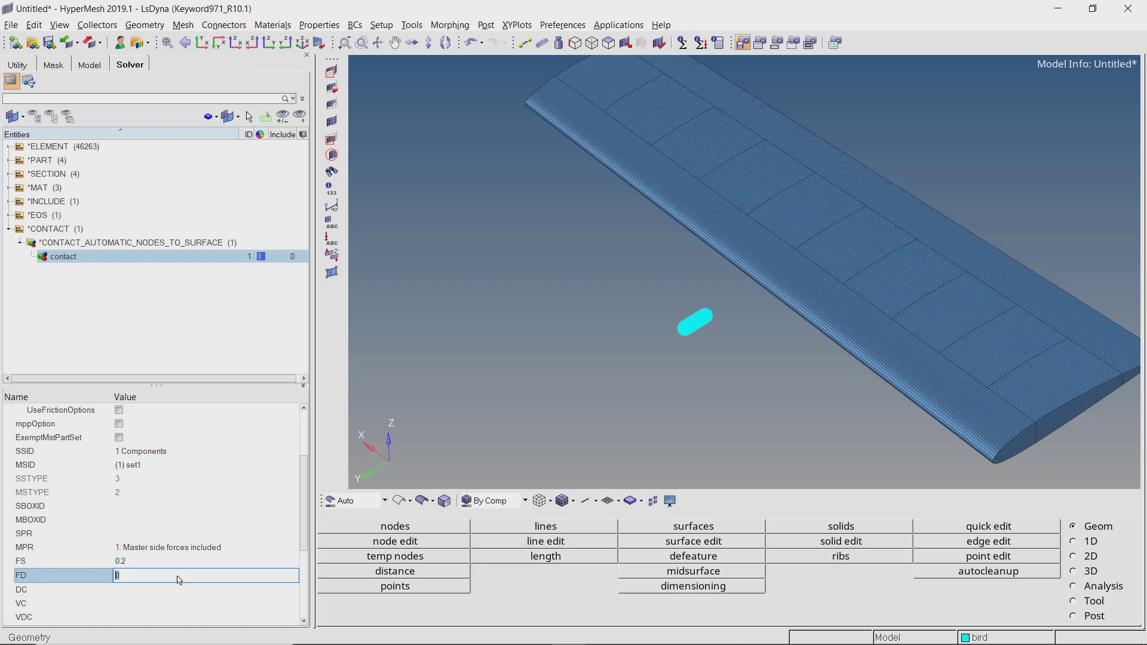
{"action": "type", "text": ".1"}
{"action": "key", "text": "Return"}
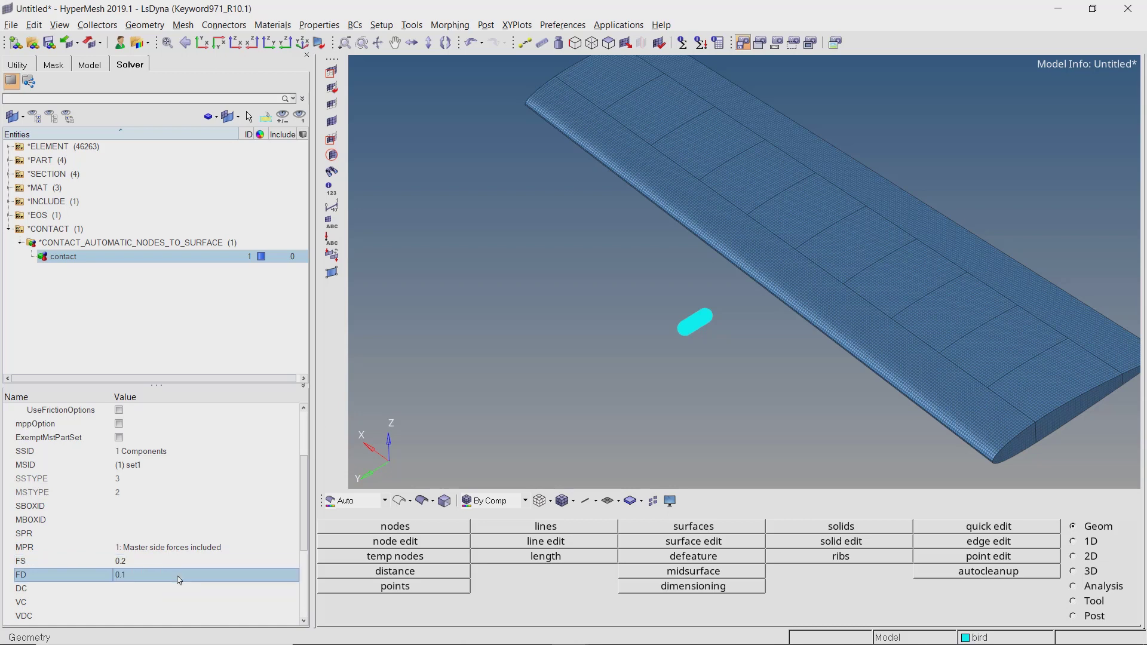
Enable the contact's additional cards and set SOFT to 1: Soft constraint formulation
{"action": "scroll", "coordinate": [179, 580], "scroll_direction": "down", "scroll_amount": 4}
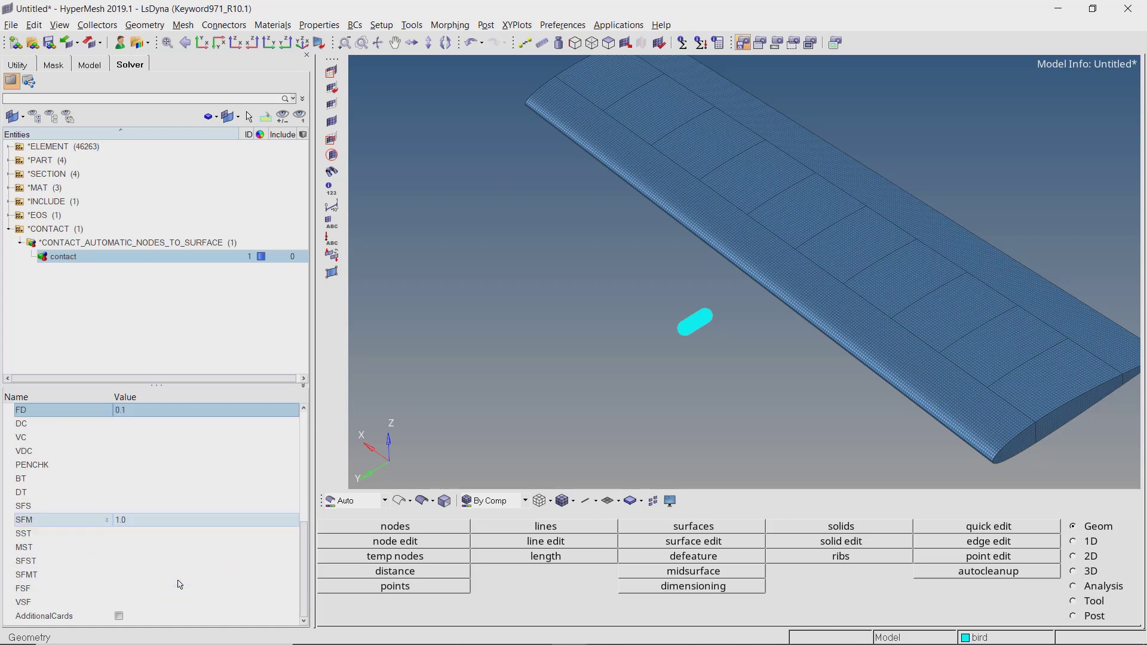
{"action": "left_click", "coordinate": [120, 615]}
{"action": "scroll", "coordinate": [123, 621], "scroll_direction": "down", "scroll_amount": 1}
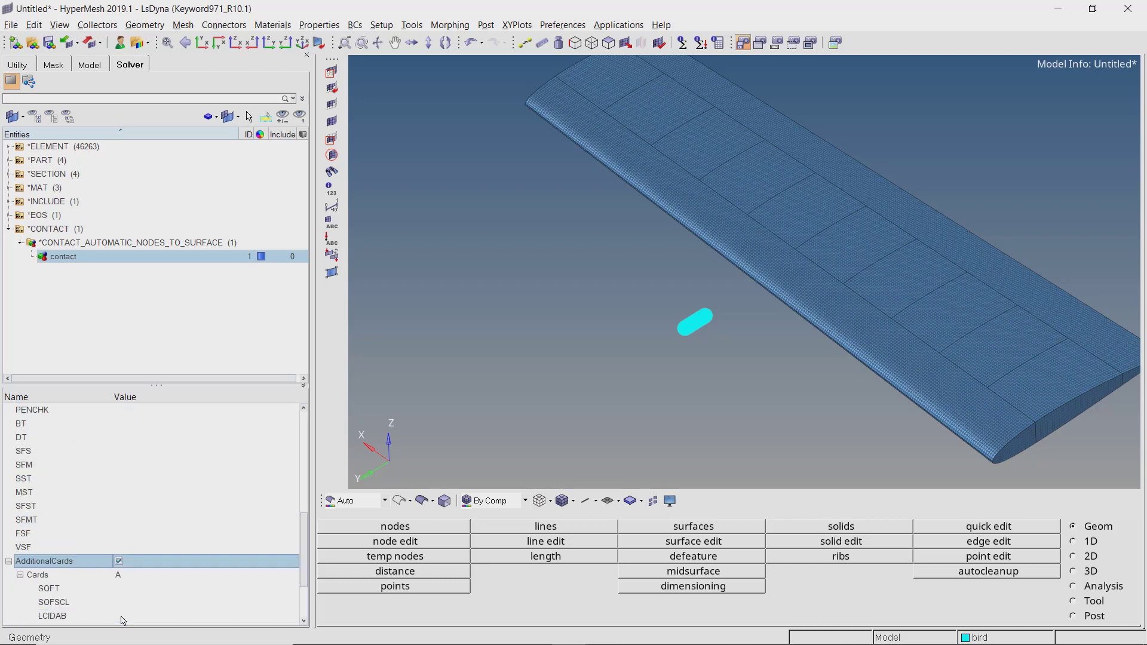
{"action": "left_click", "coordinate": [133, 594]}
{"action": "left_click", "coordinate": [136, 593]}
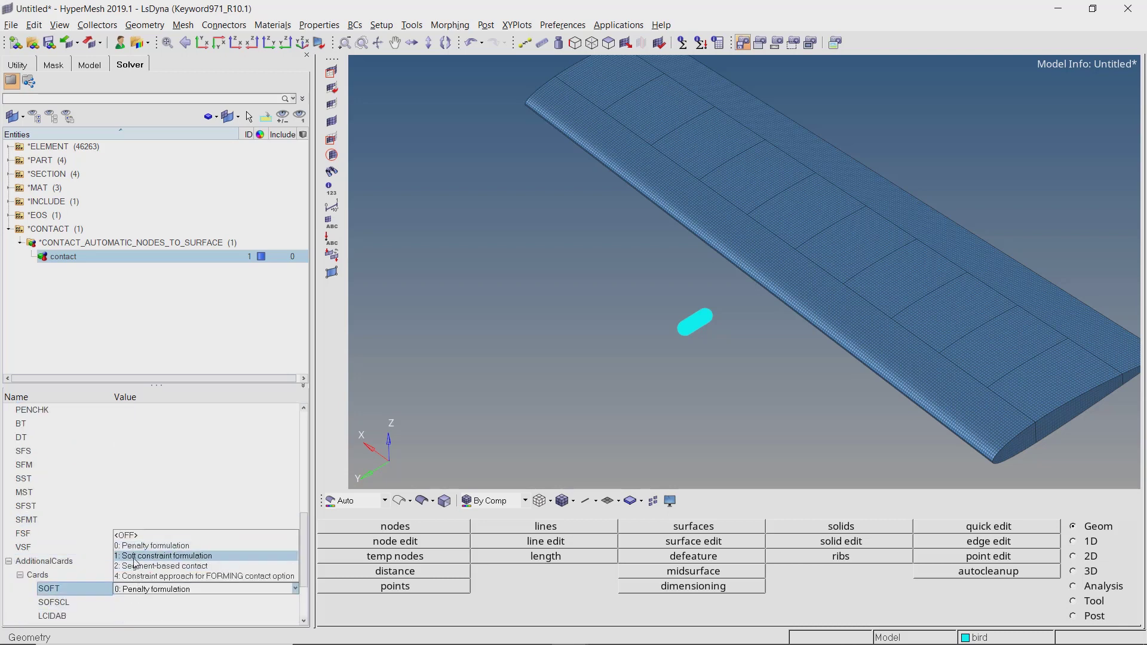
{"action": "left_click", "coordinate": [136, 561]}
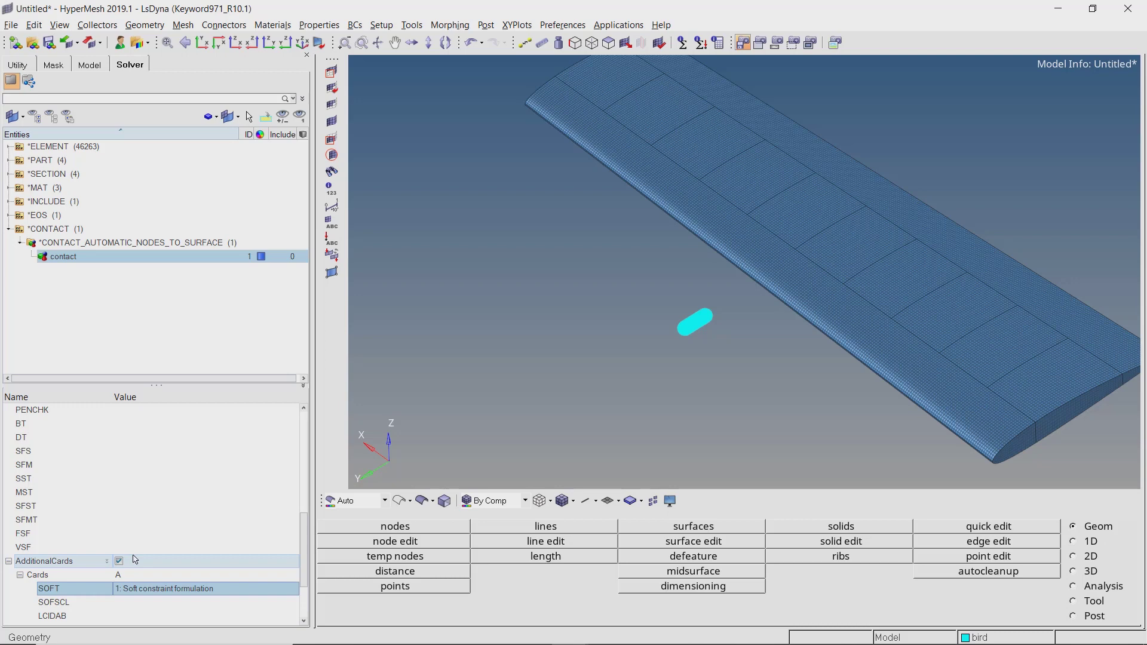
{"action": "left_click", "coordinate": [11, 231]}
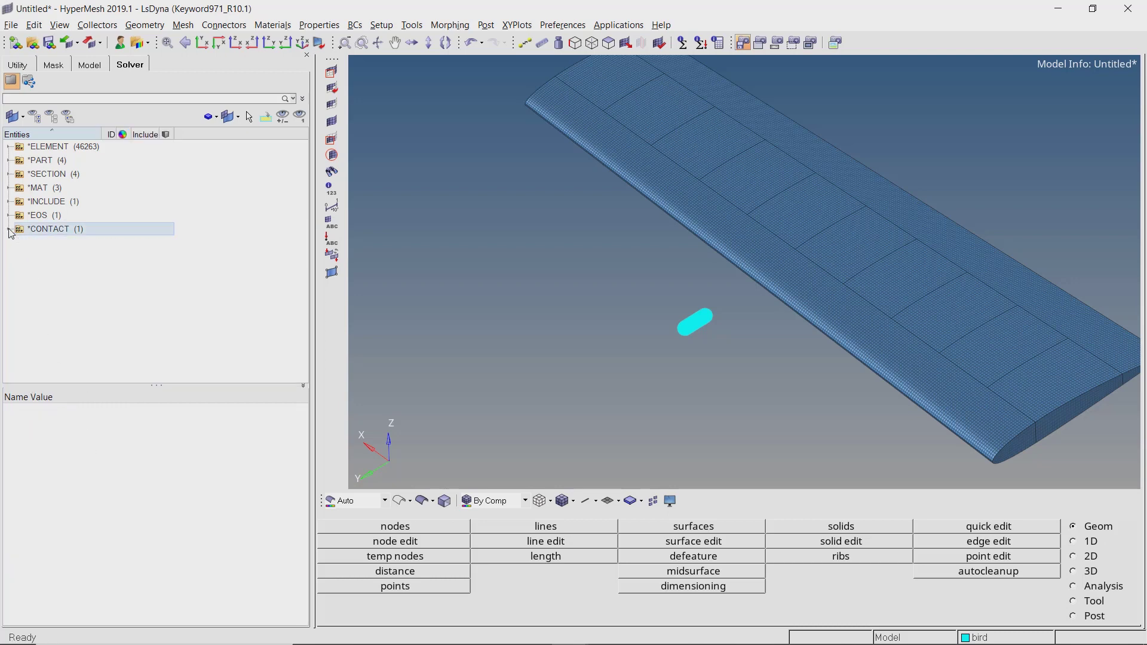
Create *BOUNDARY_SPC_NODE constraints fixing dof1 to dof6 on all nodes at the wing's wider end
{"action": "right_click", "coordinate": [250, 185]}
{"action": "mouse_move", "coordinate": [296, 189]}
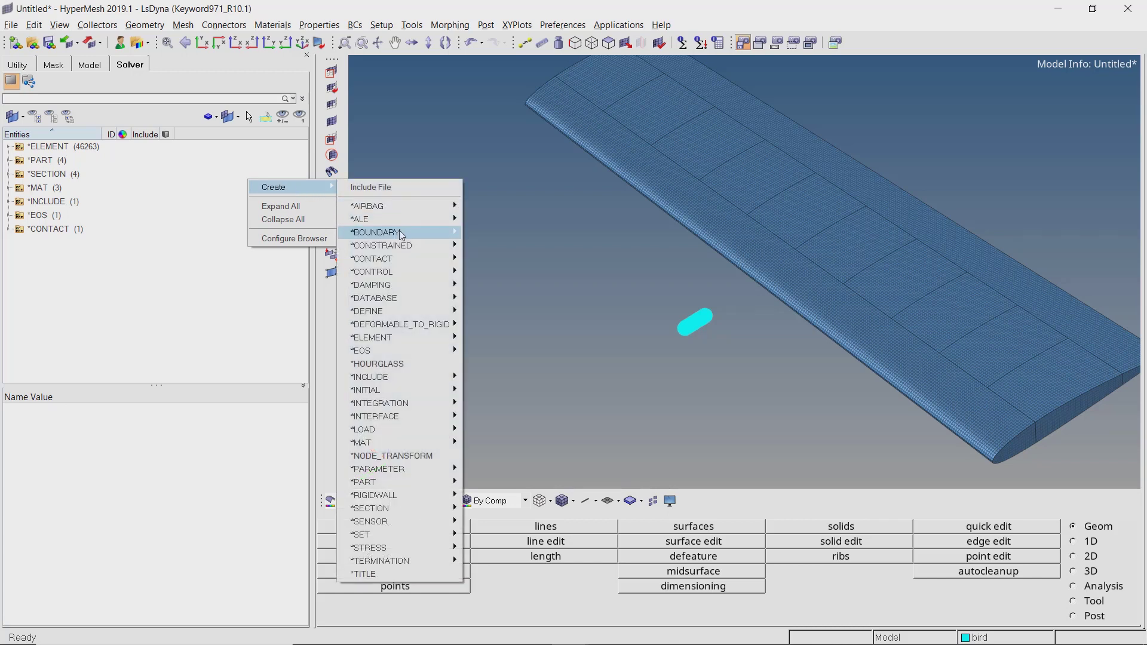
{"action": "mouse_move", "coordinate": [400, 231]}
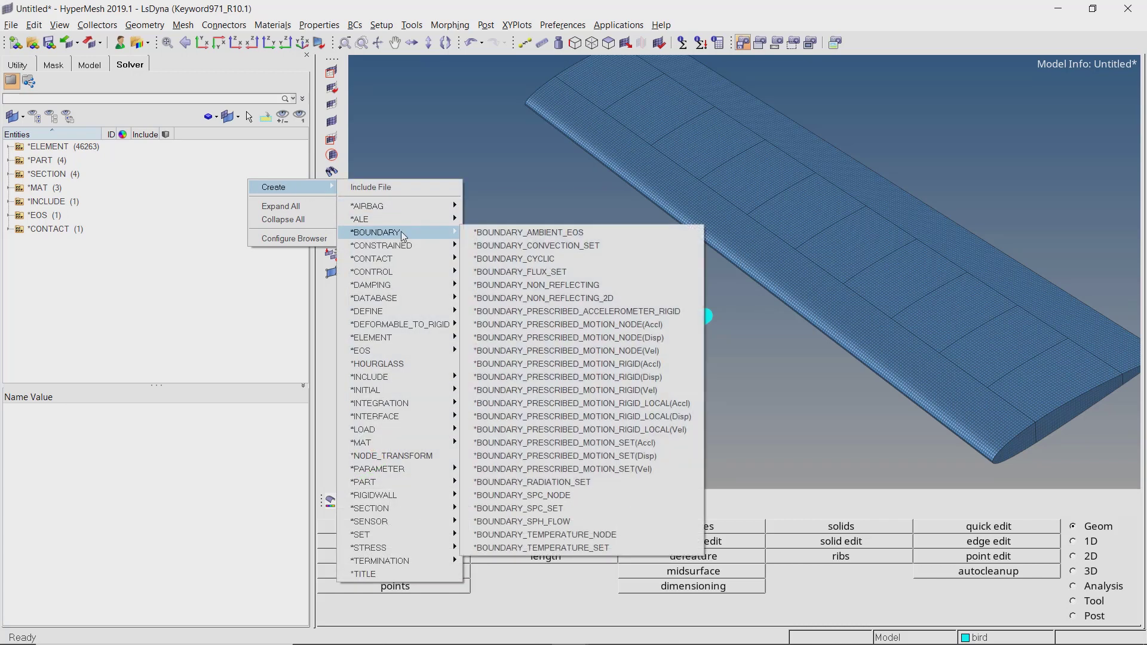
{"action": "left_click", "coordinate": [589, 494]}
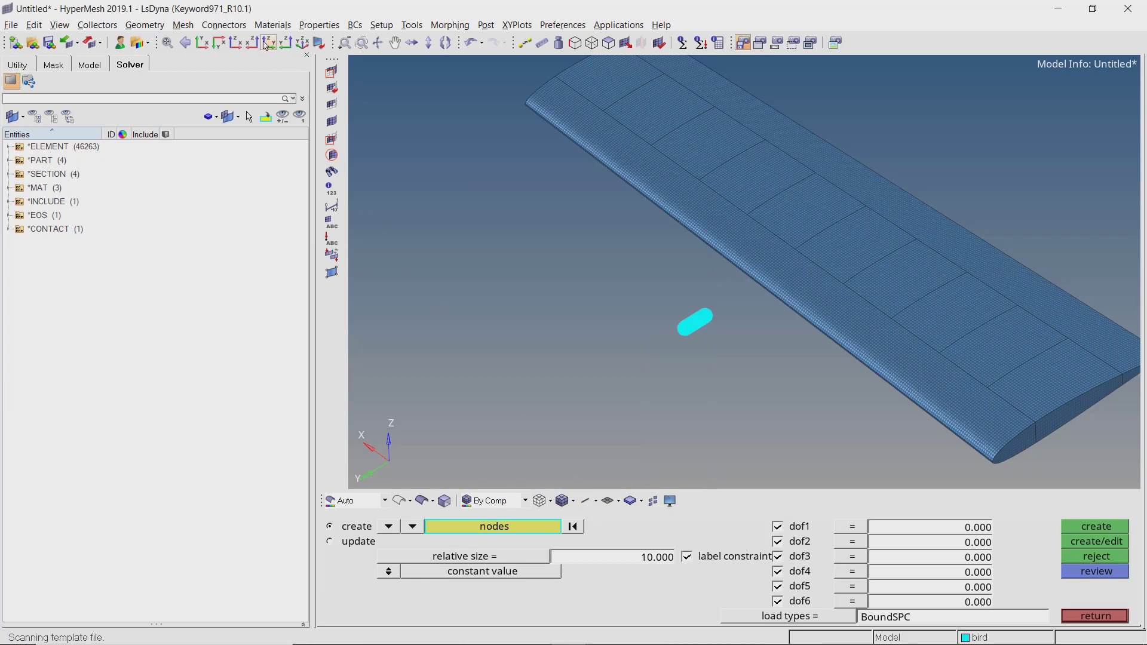
{"action": "left_click", "coordinate": [331, 121]}
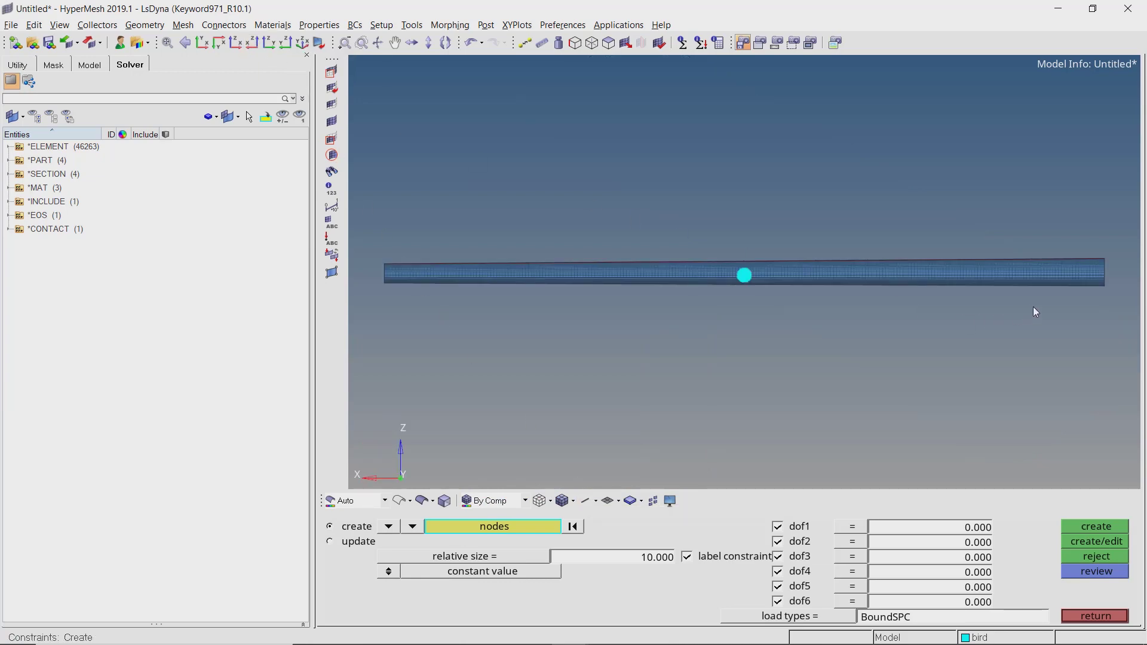
{"action": "right_click_drag", "start_coordinate": [1038, 309], "coordinate": [831, 264], "text": "ctrl"}
{"action": "scroll", "coordinate": [832, 264], "scroll_direction": "up", "scroll_amount": 3}
{"action": "scroll", "coordinate": [830, 263], "scroll_direction": "up", "scroll_amount": 1}
{"action": "left_click_drag", "start_coordinate": [797, 236], "coordinate": [868, 369], "text": "shift"}
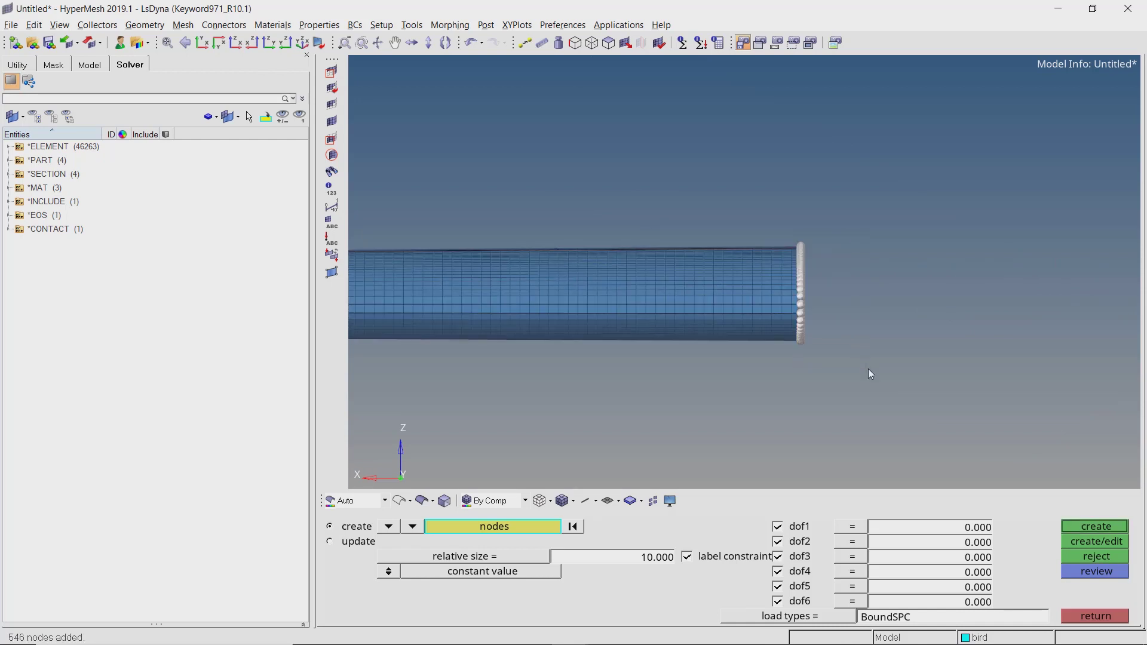
{"action": "left_click", "coordinate": [1076, 531]}
{"action": "key", "text": "Escape"}
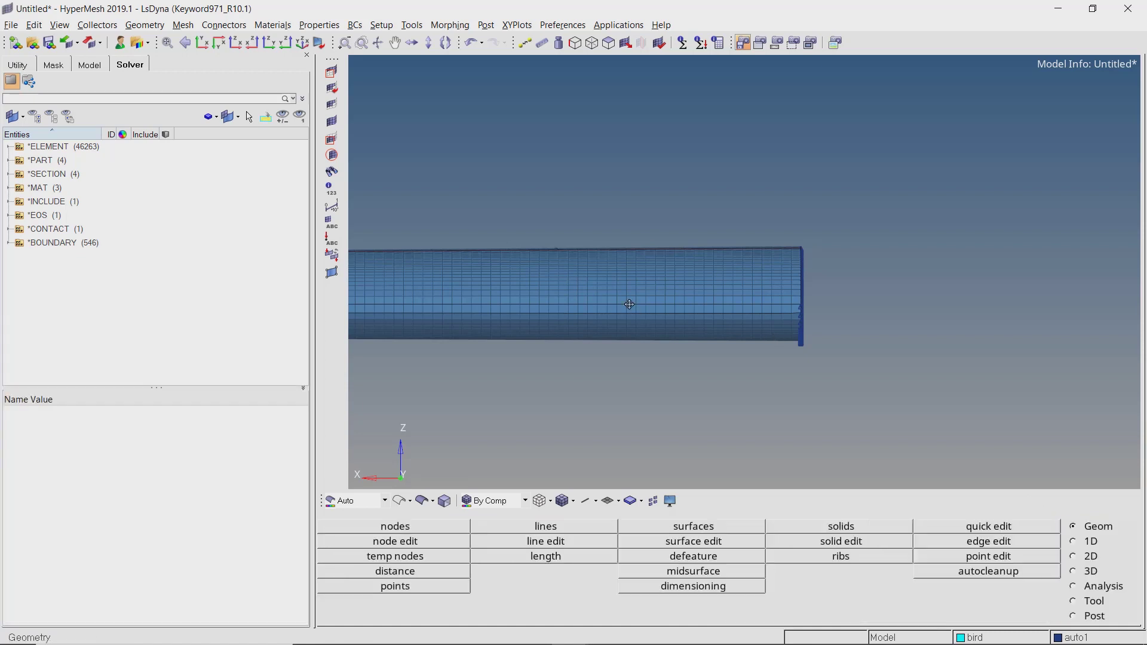
{"action": "mouse_move", "coordinate": [772, 335]}
{"action": "left_mouse_down", "text": "ctrl"}
{"action": "mouse_move", "coordinate": [813, 305]}
{"action": "mouse_move", "coordinate": [750, 343]}
{"action": "mouse_move", "coordinate": [838, 364]}
{"action": "left_mouse_up", "text": "ctrl"}
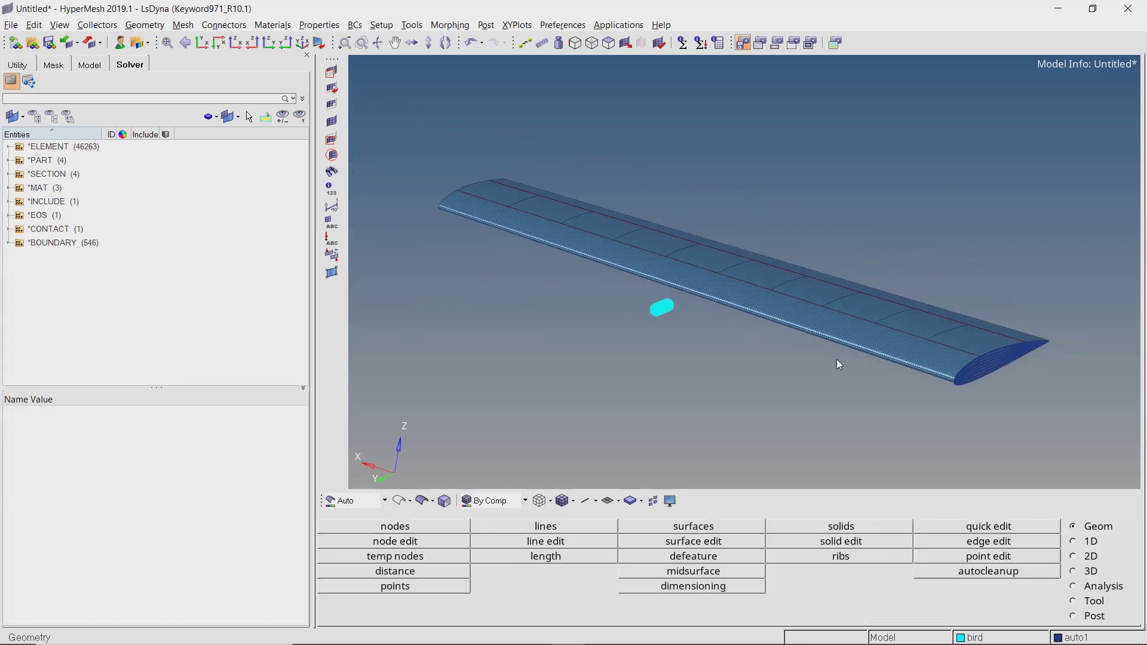
Create a *SET_NODE_LIST node set named bird_nodes
{"action": "right_click", "coordinate": [275, 161]}
{"action": "mouse_move", "coordinate": [331, 164]}
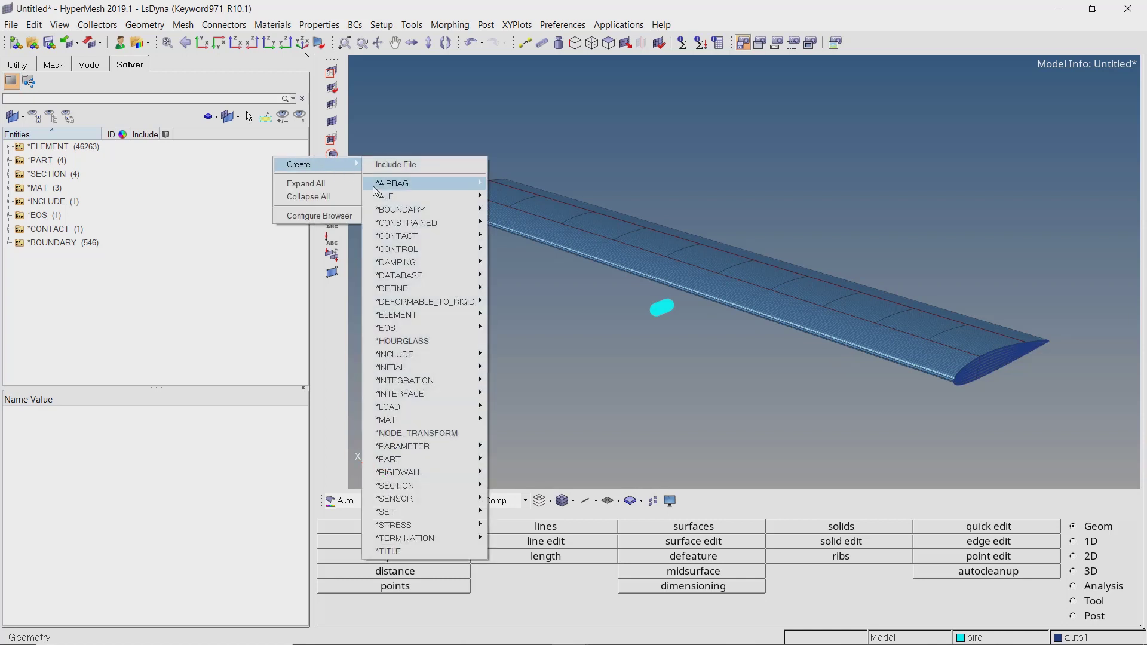
{"action": "mouse_move", "coordinate": [470, 514]}
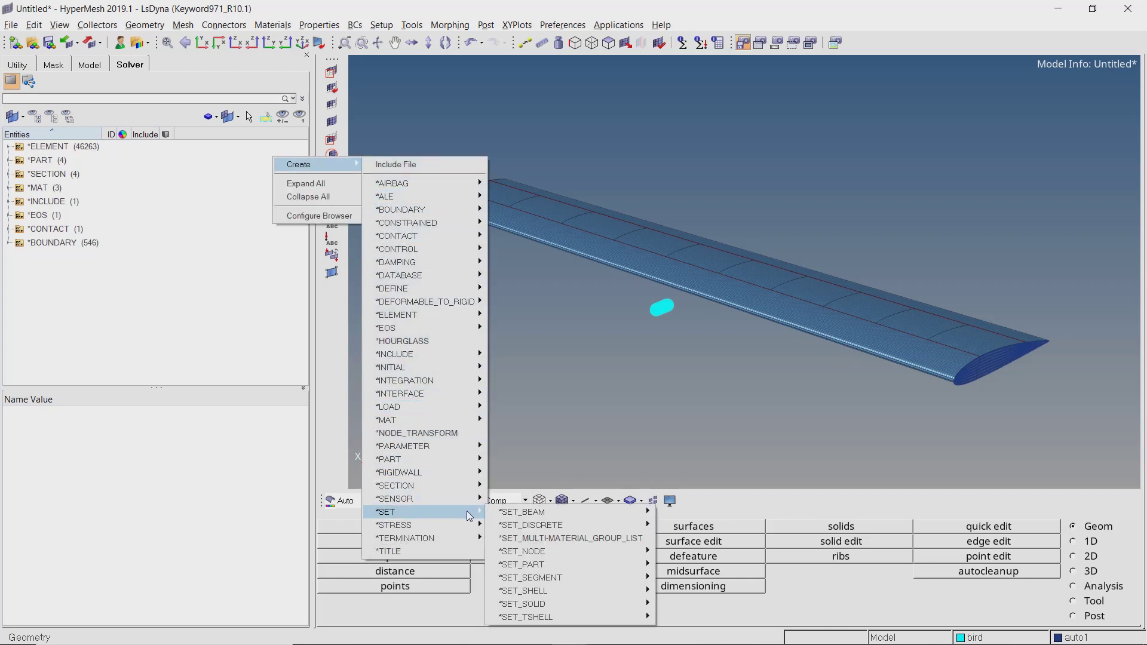
{"action": "mouse_move", "coordinate": [621, 551]}
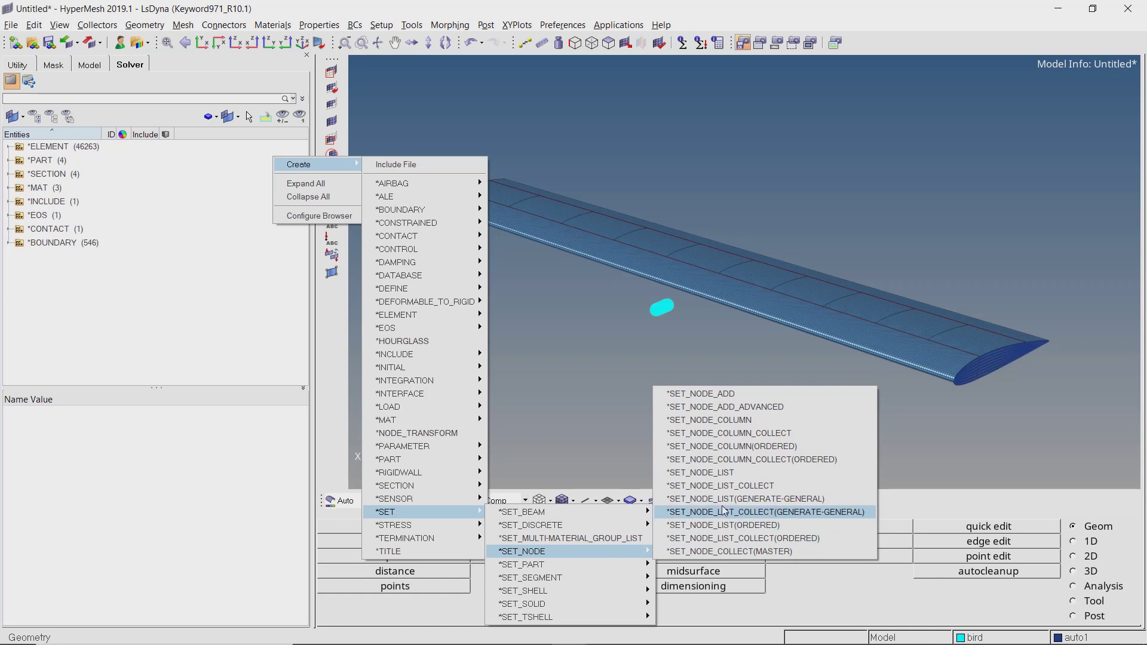
{"action": "left_click", "coordinate": [747, 479]}
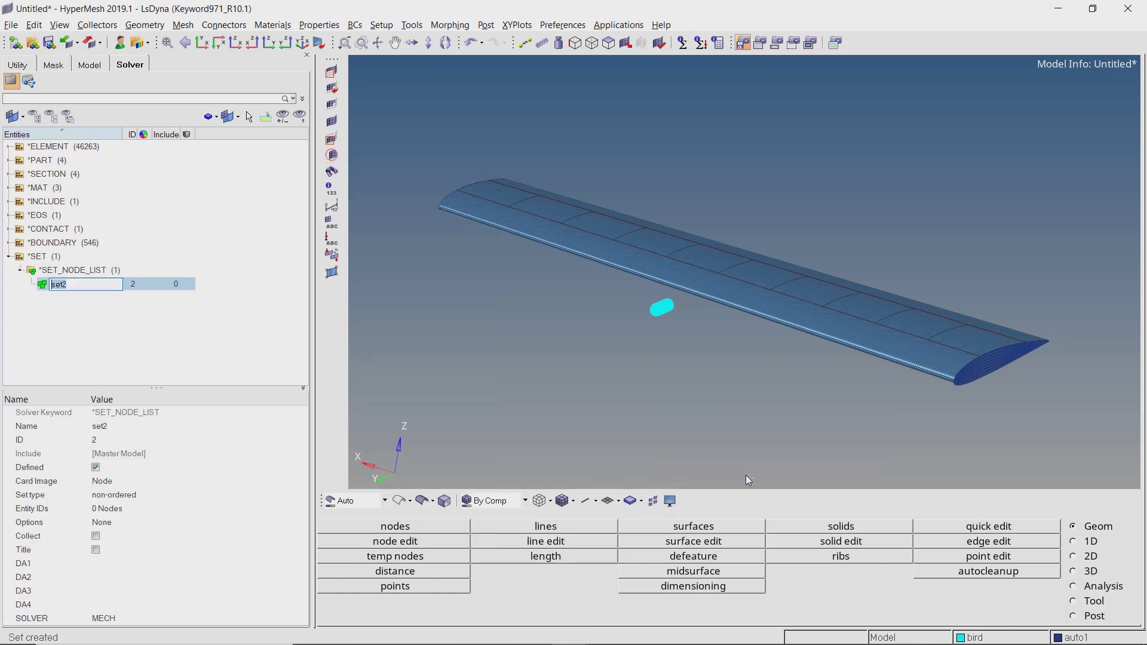
{"action": "type", "text": "bird_nodes"}
{"action": "key", "text": "Return"}
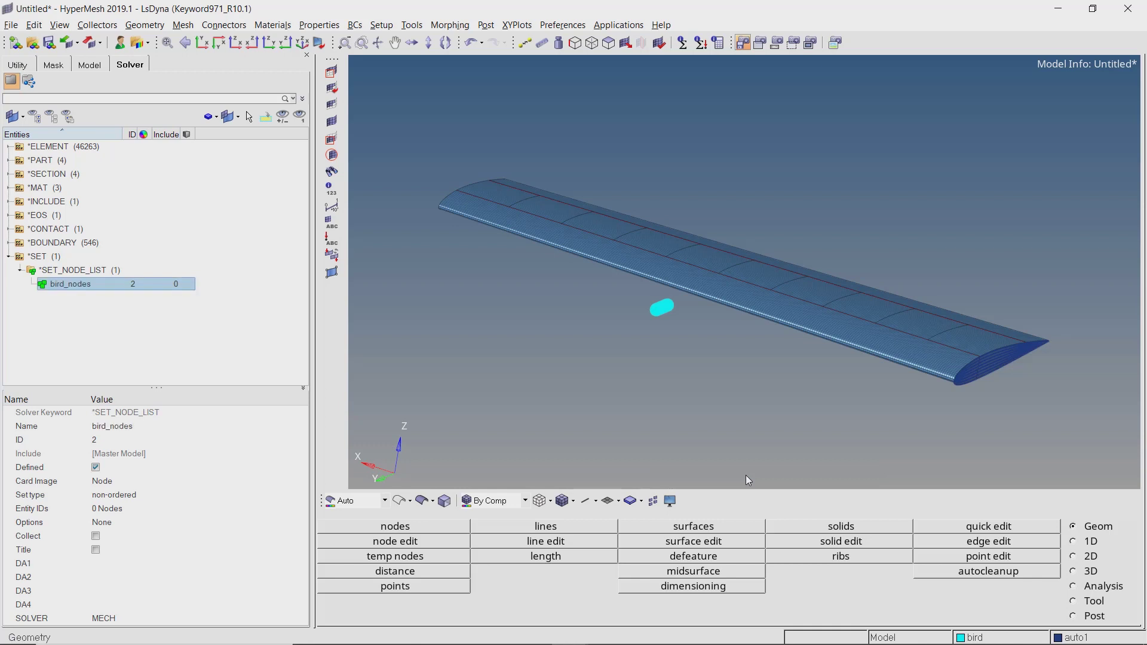
Assign all nodes of the bird component to the bird_nodes set
{"action": "left_click", "coordinate": [149, 511]}
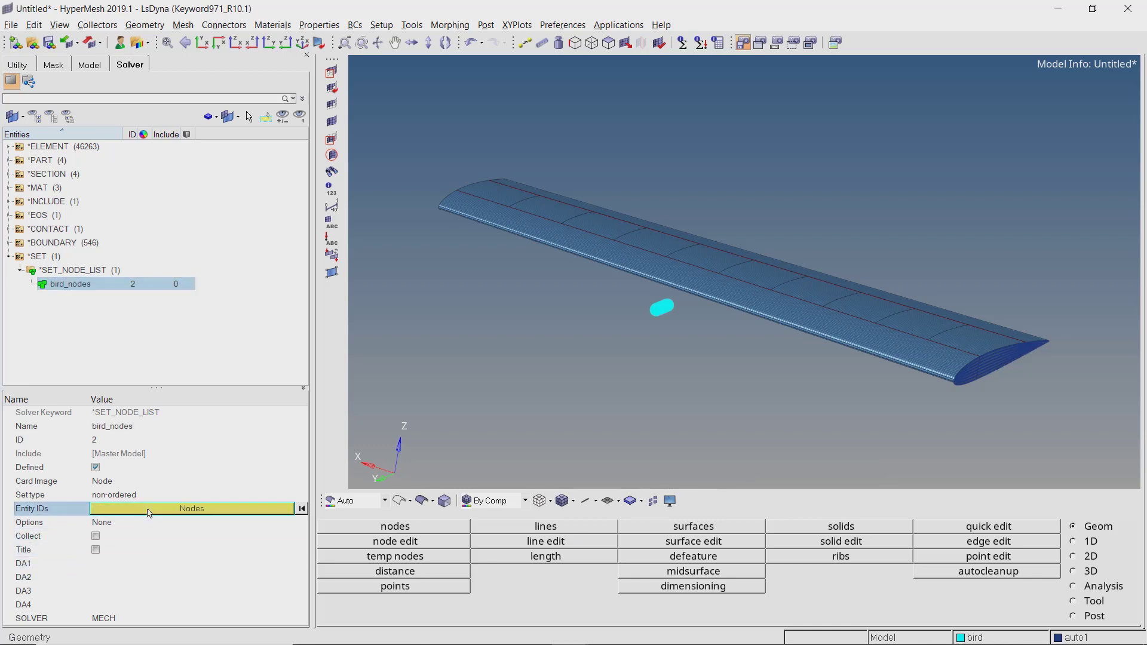
{"action": "left_click", "coordinate": [415, 529]}
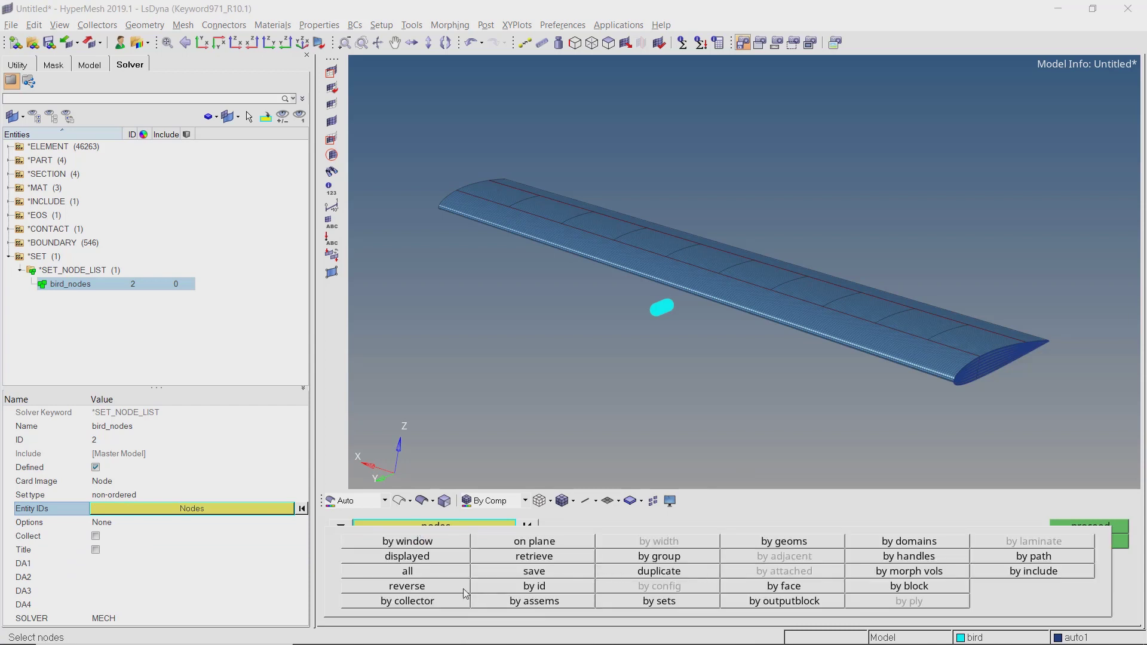
{"action": "left_click", "coordinate": [440, 600]}
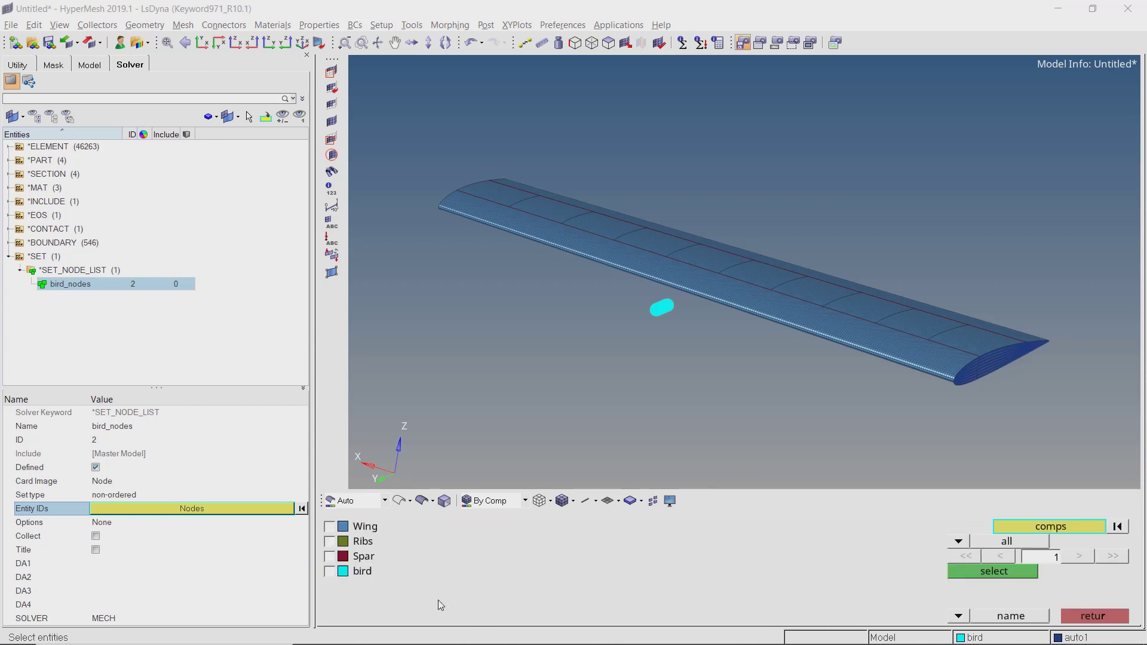
{"action": "left_click", "coordinate": [329, 571]}
{"action": "left_click", "coordinate": [954, 574]}
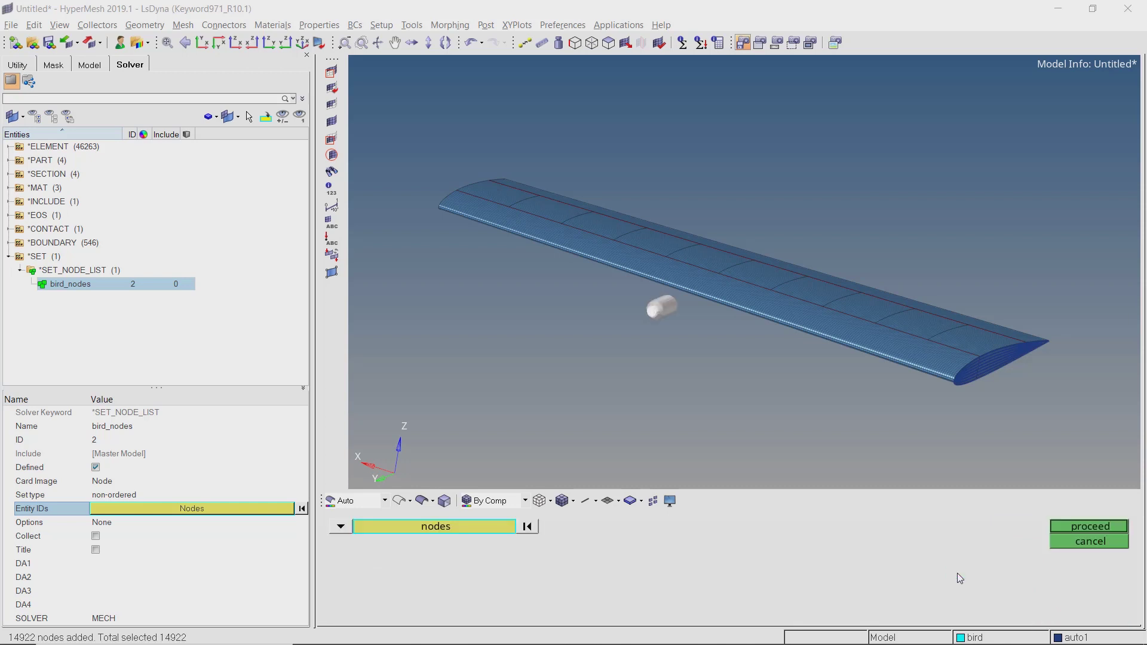
{"action": "left_click", "coordinate": [1084, 526]}
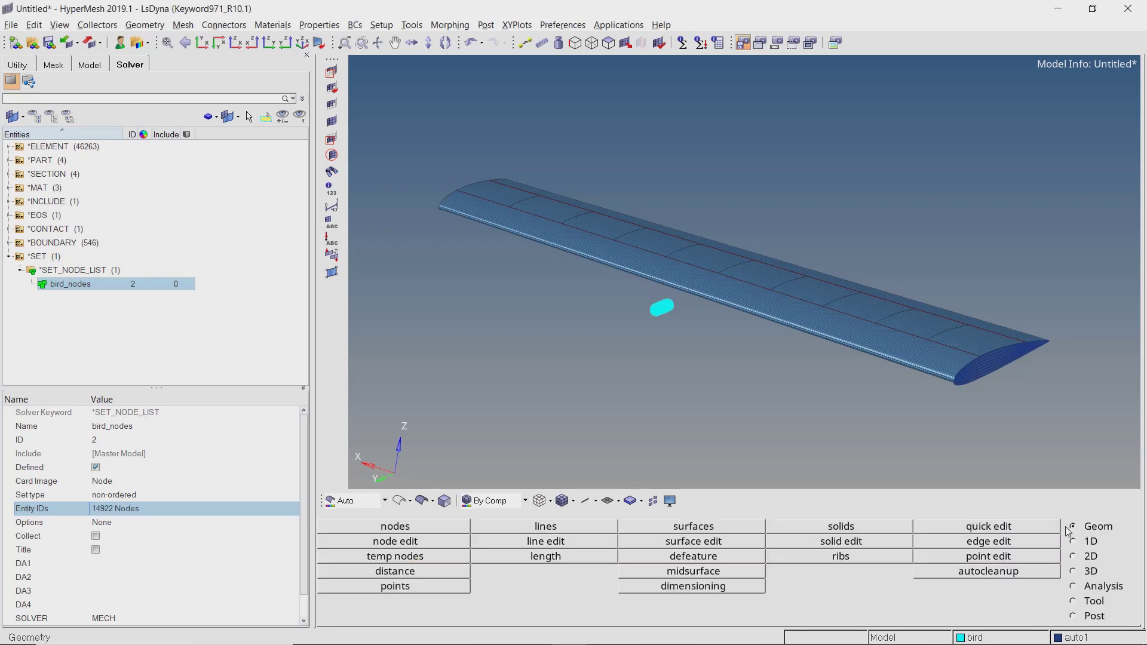
{"action": "double_click", "coordinate": [37, 256]}
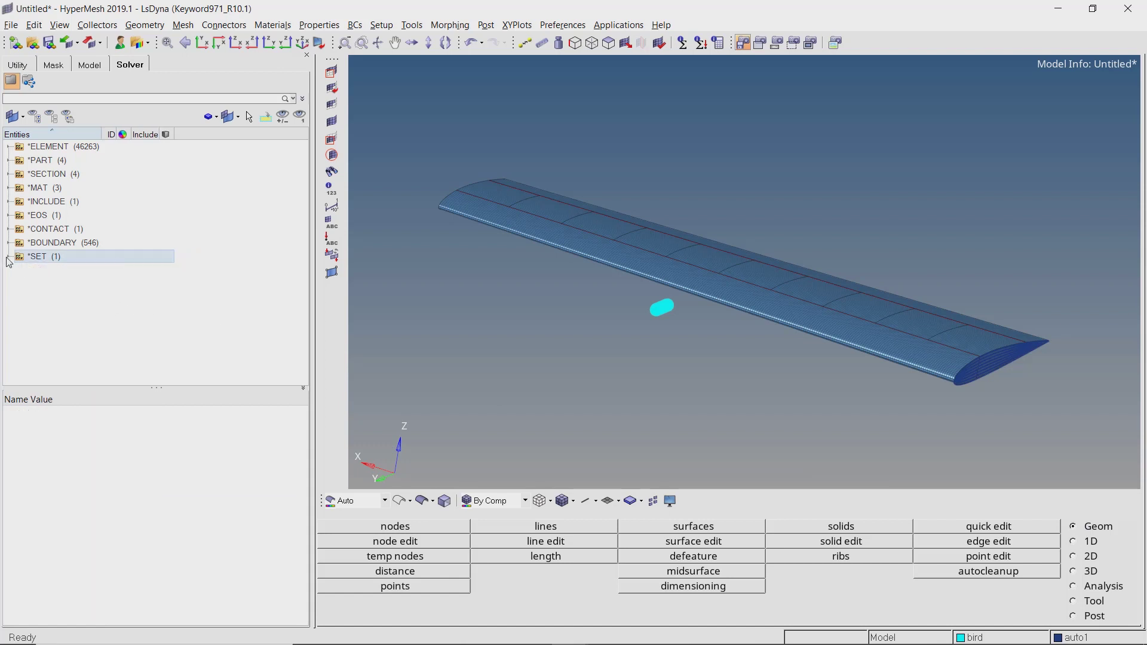
Create an *INITIAL_VELOCITY_GENERATION load collector named velocity
{"action": "right_click", "coordinate": [248, 179]}
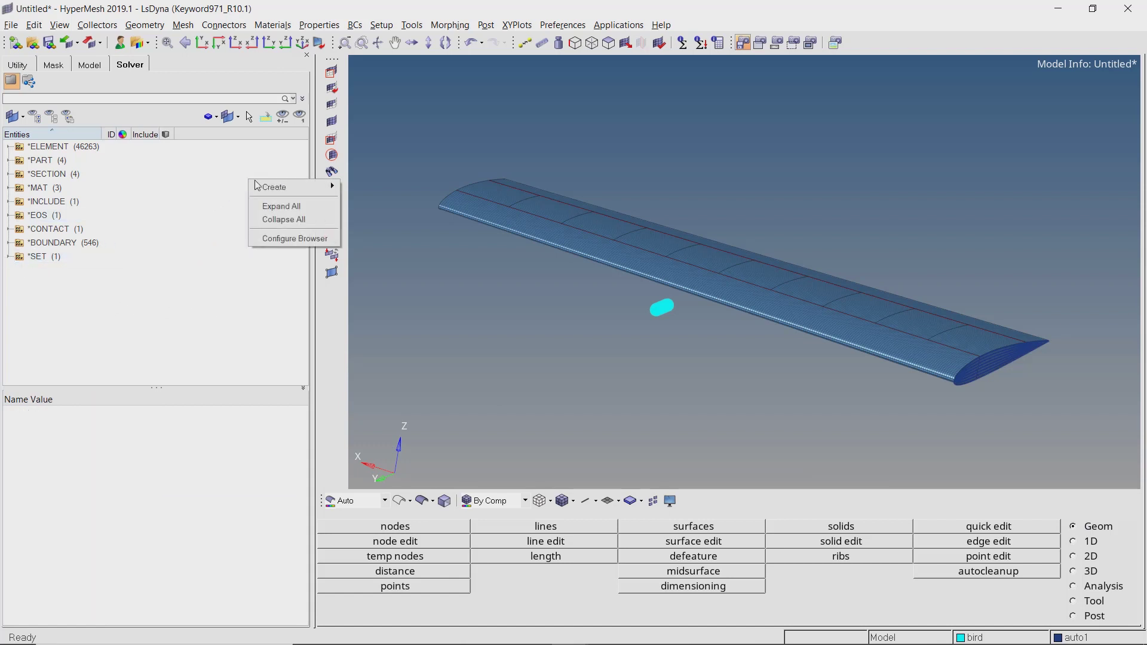
{"action": "mouse_move", "coordinate": [296, 187]}
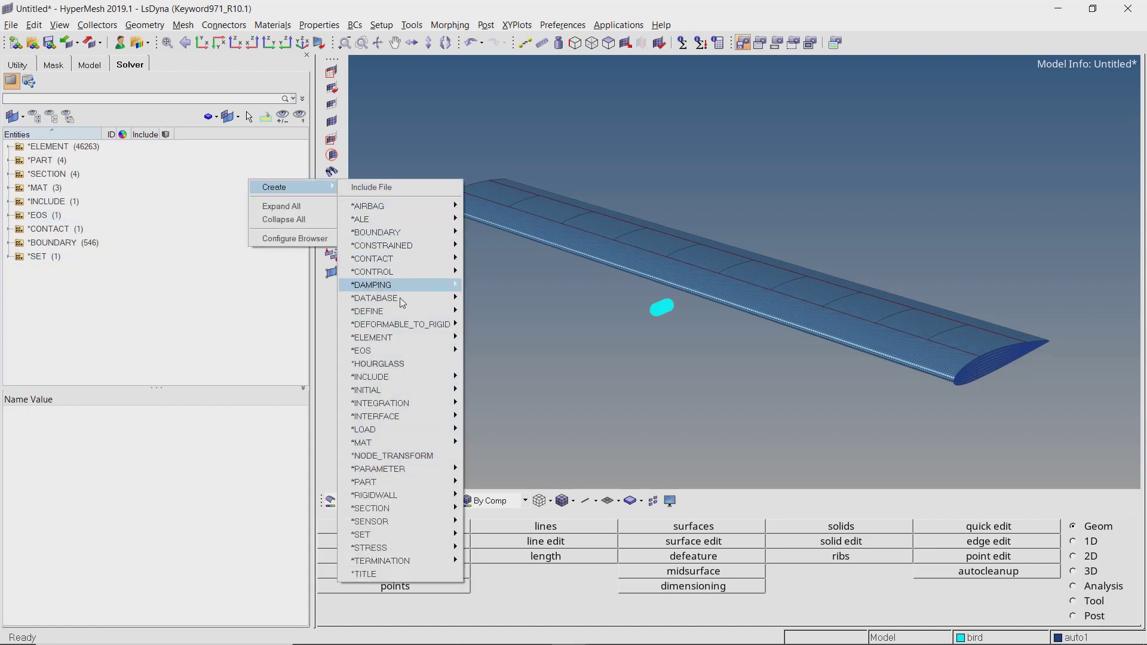
{"action": "mouse_move", "coordinate": [423, 389]}
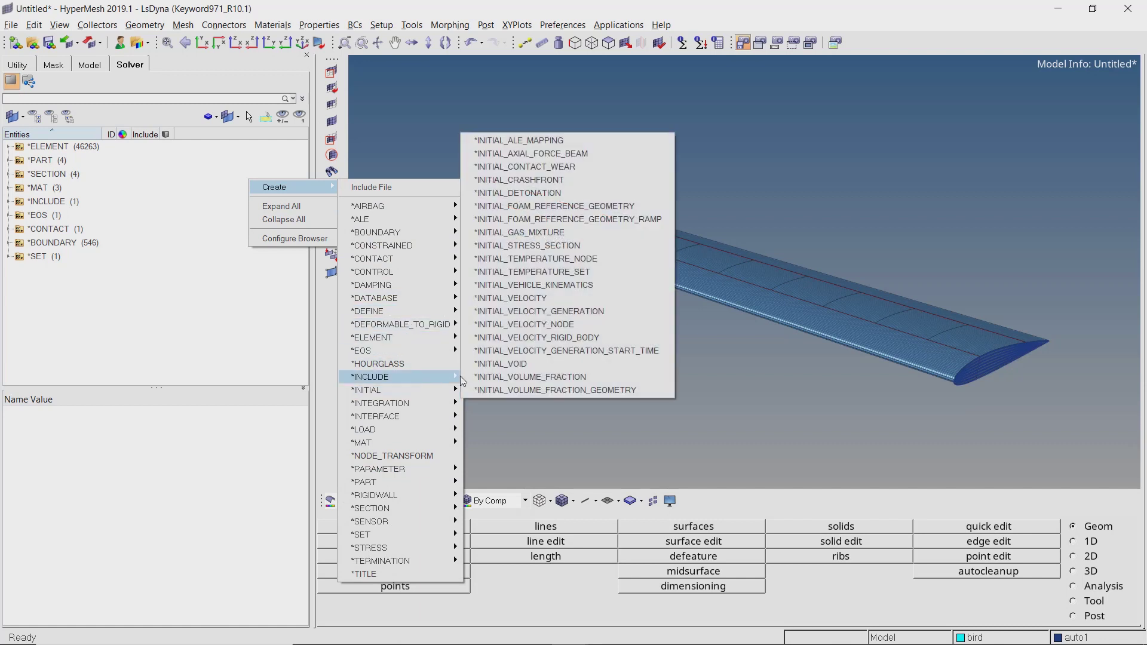
{"action": "left_click", "coordinate": [594, 311]}
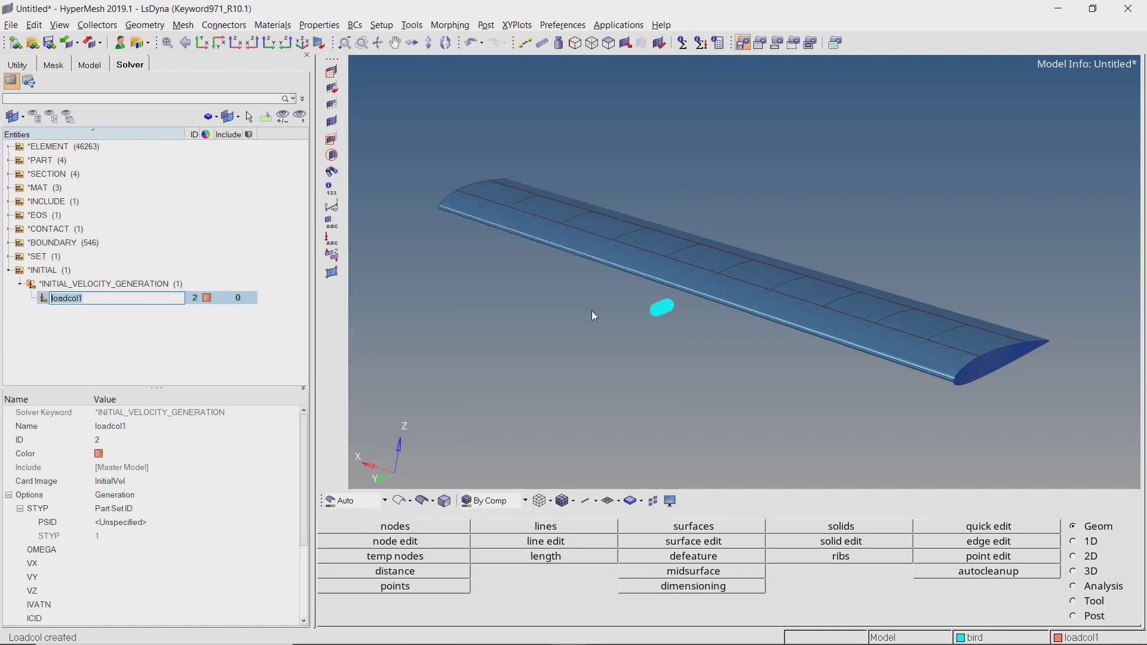
{"action": "type", "text": "V"}
{"action": "key", "text": "Return"}
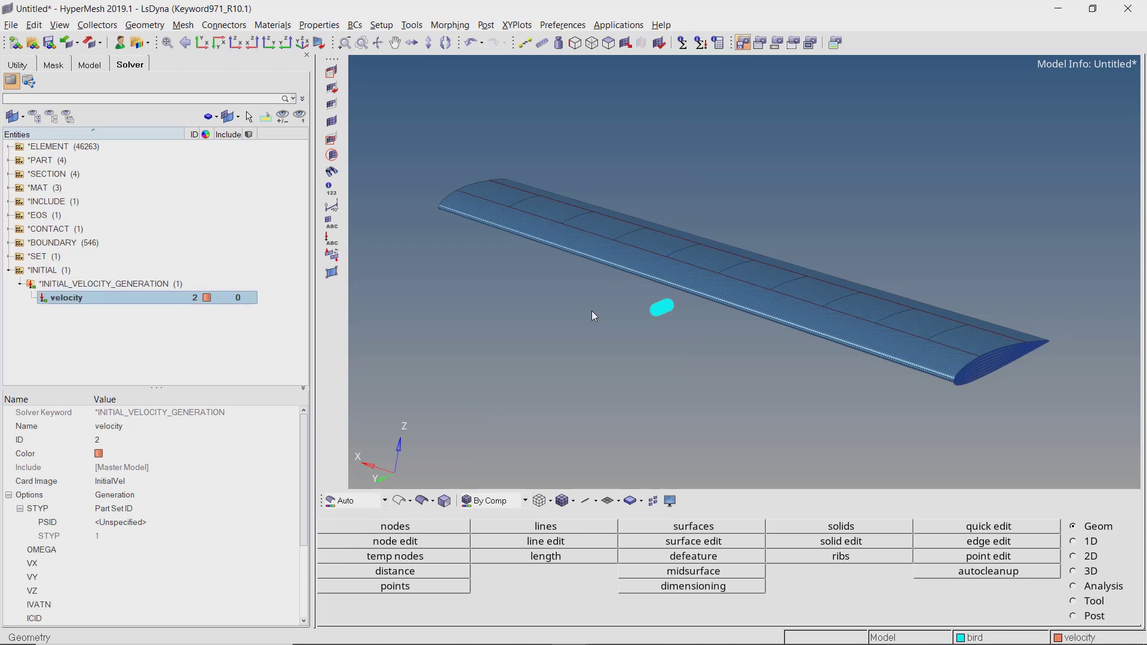
Set the velocity collector's STYP to Node Set ID with bird_nodes as its NSID, and open its VY value for editing
{"action": "left_click", "coordinate": [179, 509]}
{"action": "left_click", "coordinate": [179, 508]}
{"action": "left_click", "coordinate": [176, 539]}
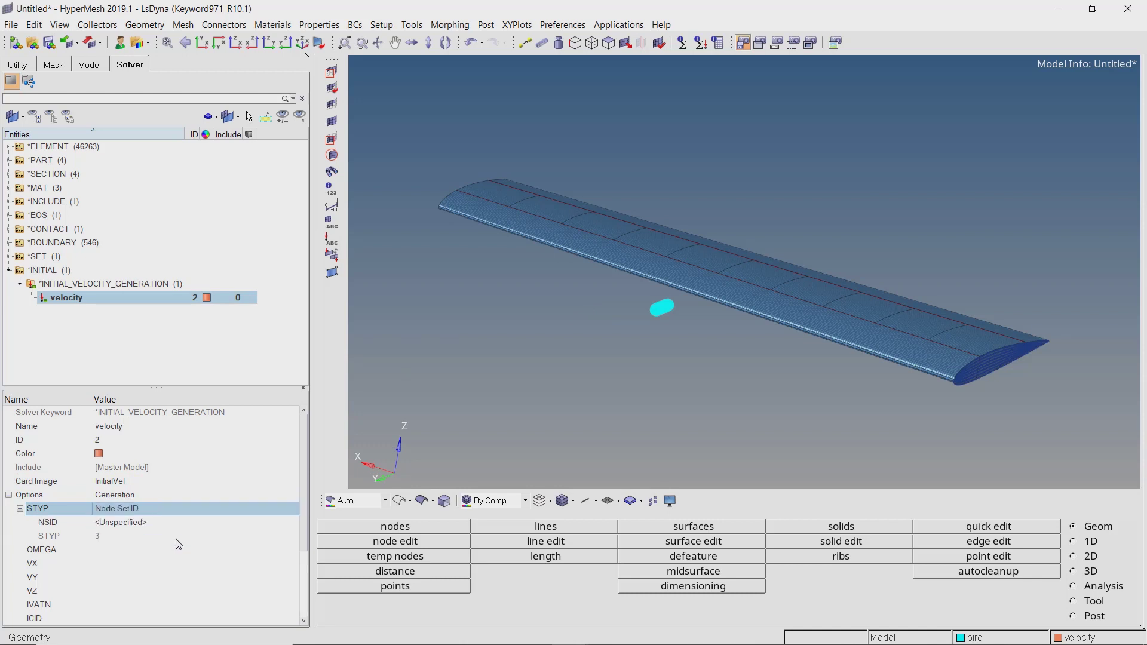
{"action": "left_click", "coordinate": [176, 528]}
{"action": "left_click", "coordinate": [176, 528]}
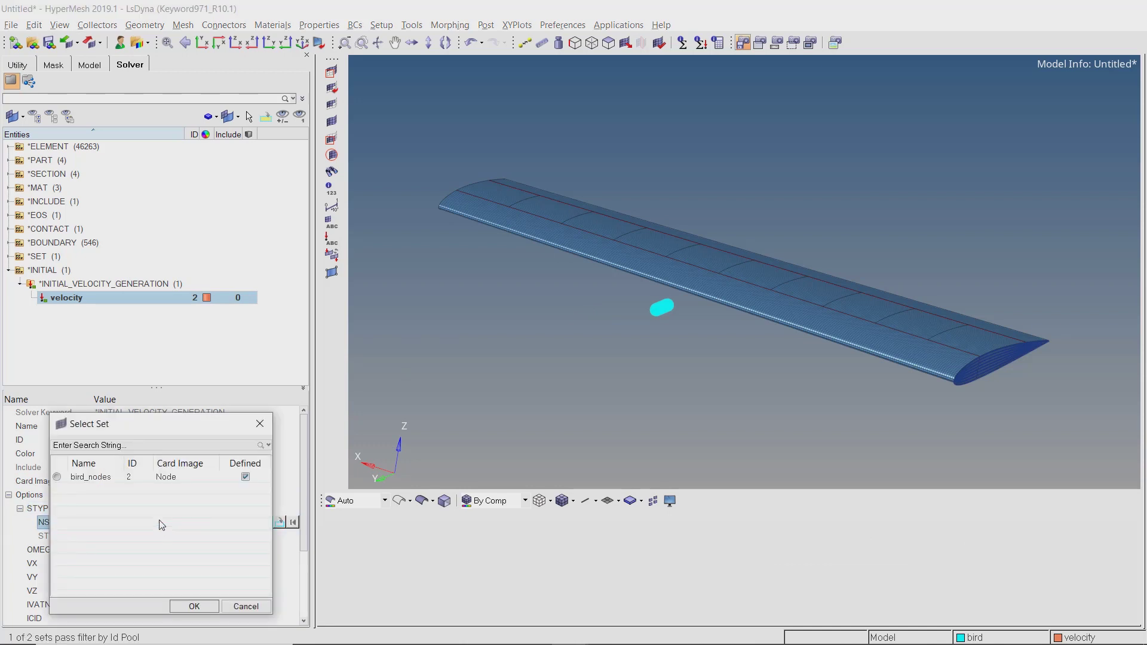
{"action": "left_click", "coordinate": [194, 606]}
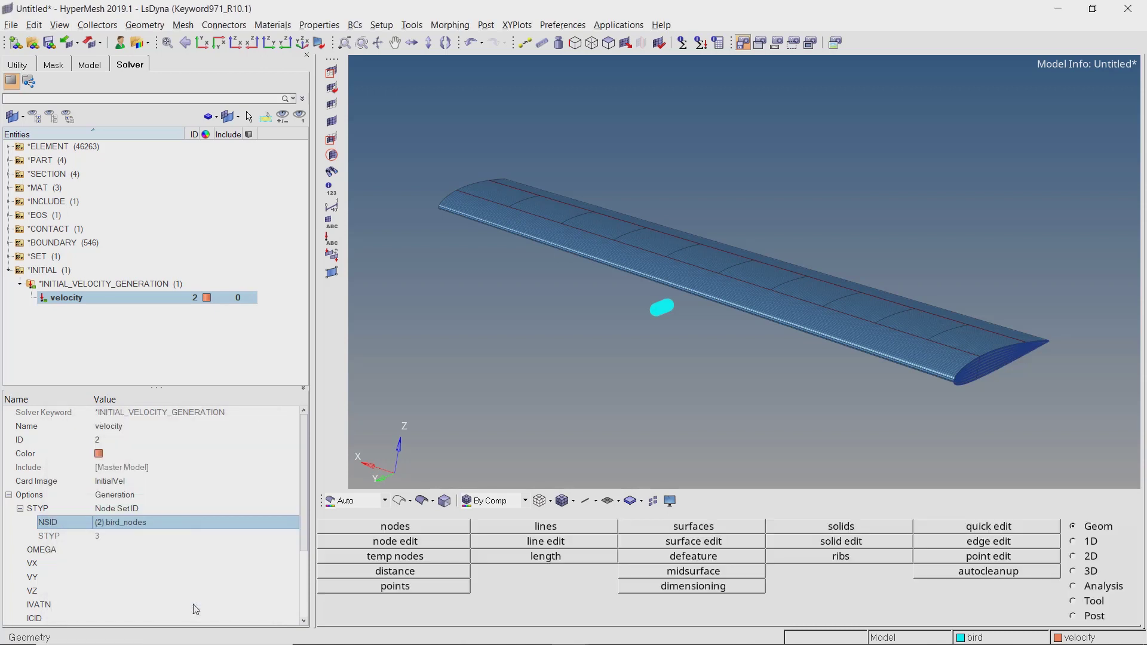
{"action": "left_click", "coordinate": [190, 578]}
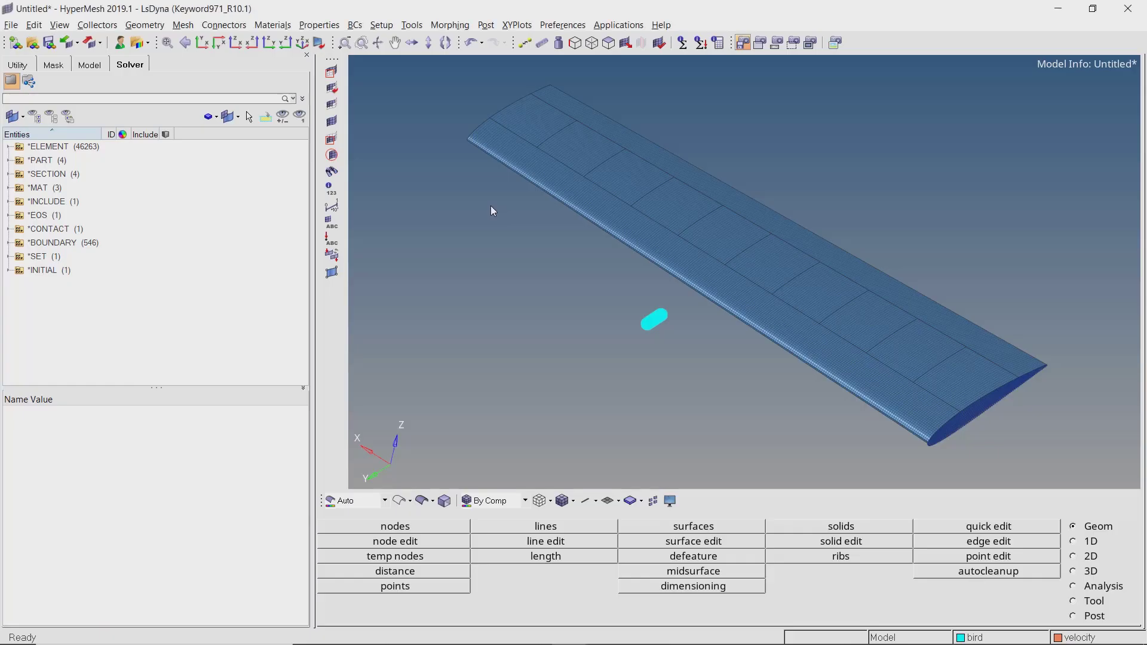
Create a *CONTROL_TERMINATION card and set its ENDTIM to 10.0
{"action": "right_click", "coordinate": [272, 159]}
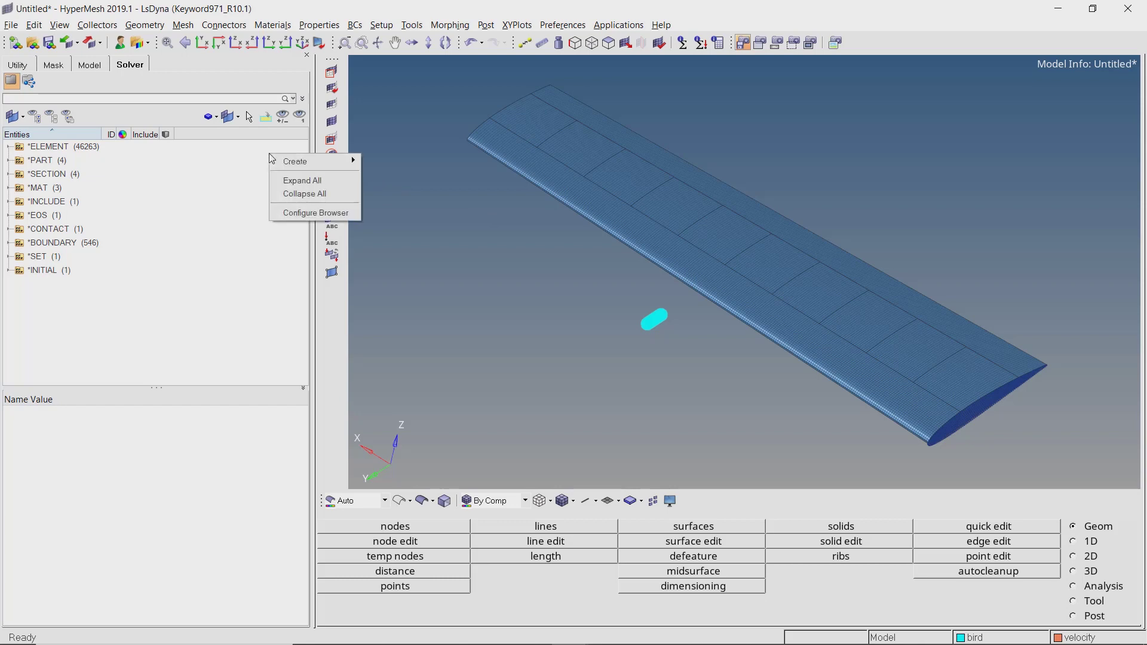
{"action": "mouse_move", "coordinate": [325, 160]}
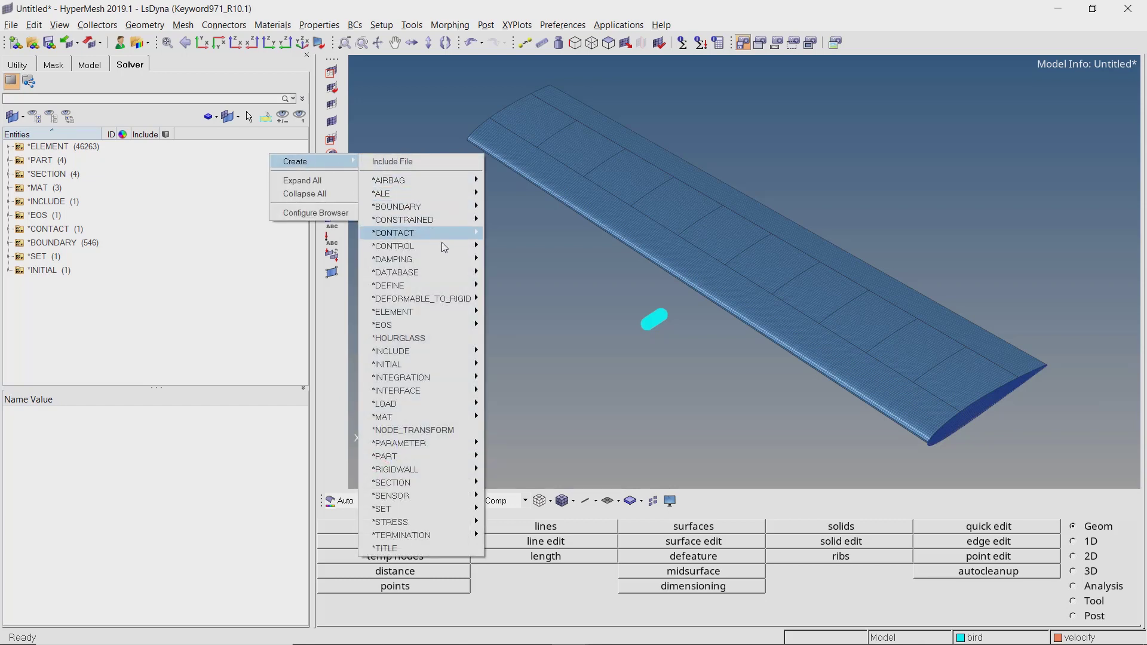
{"action": "mouse_move", "coordinate": [442, 246]}
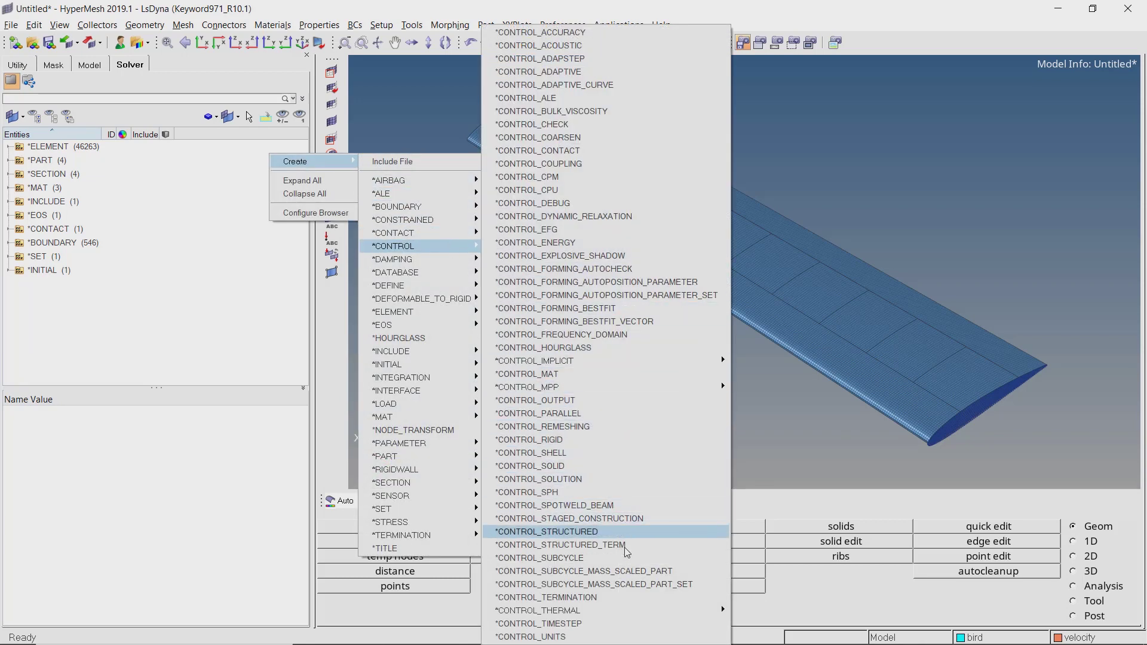
{"action": "left_click", "coordinate": [634, 598]}
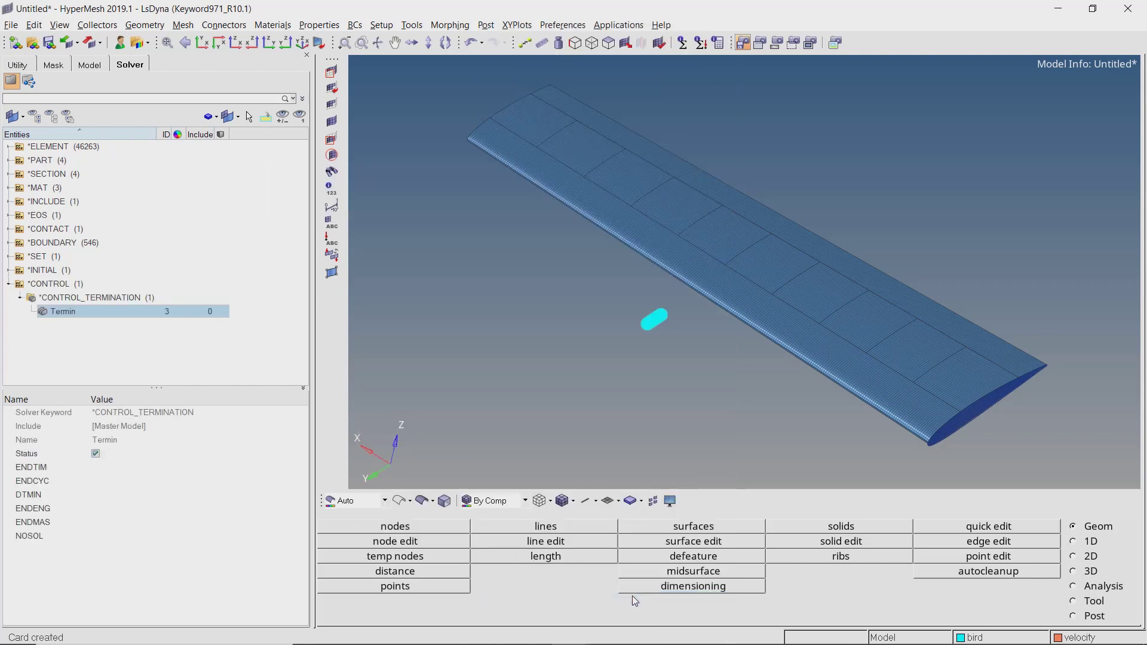
{"action": "left_click", "coordinate": [263, 471]}
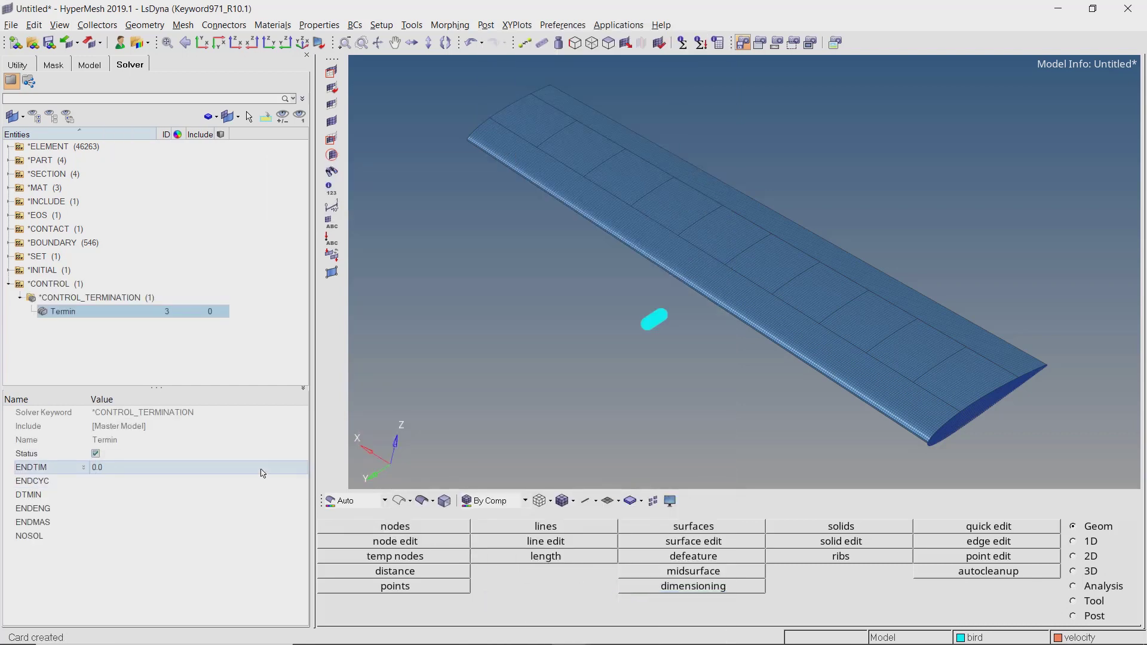
{"action": "left_click", "coordinate": [263, 471]}
{"action": "key", "text": "Return"}
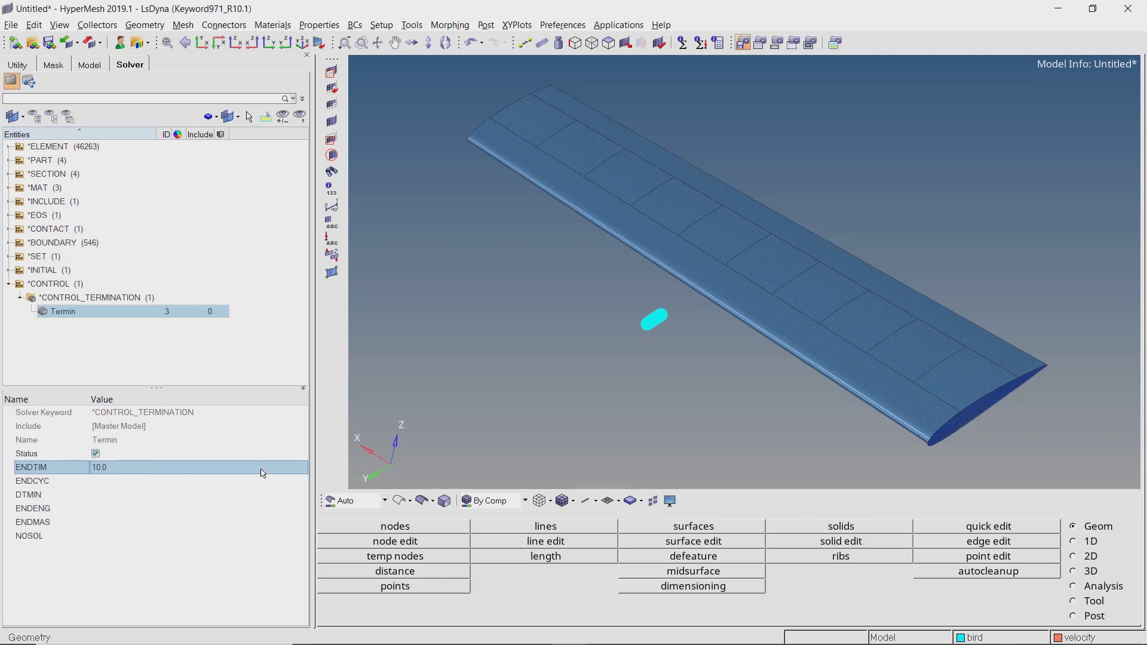
Create a *CONTROL_ENERGY card for the model
{"action": "right_click", "coordinate": [288, 160]}
{"action": "mouse_move", "coordinate": [314, 165]}
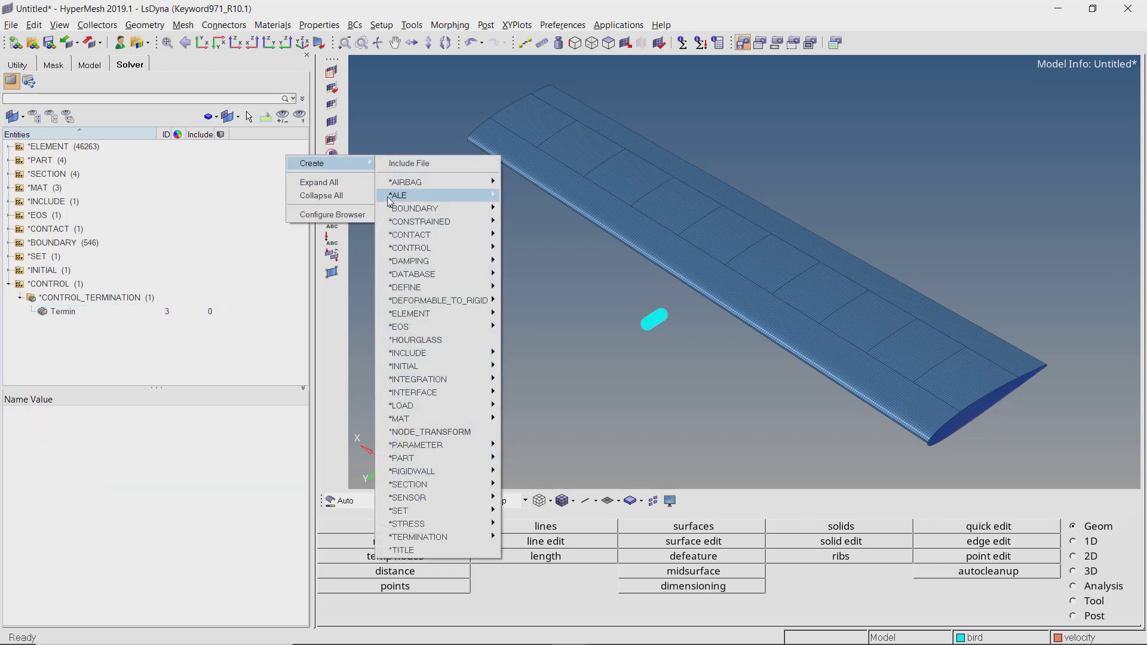
{"action": "mouse_move", "coordinate": [449, 247]}
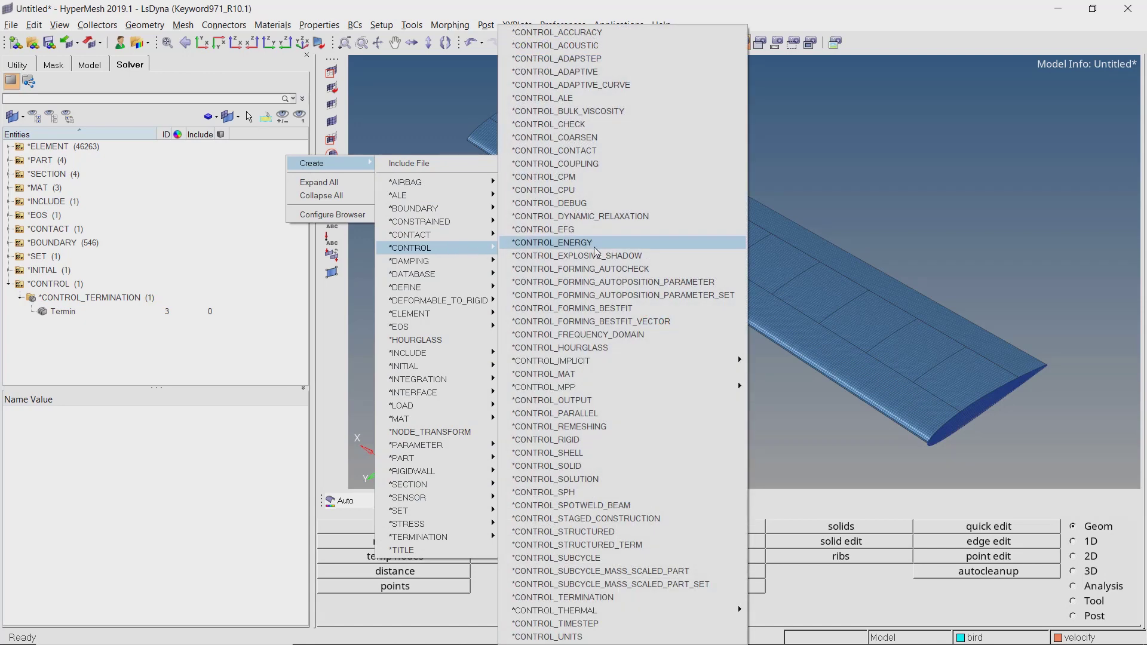
{"action": "left_click", "coordinate": [599, 242]}
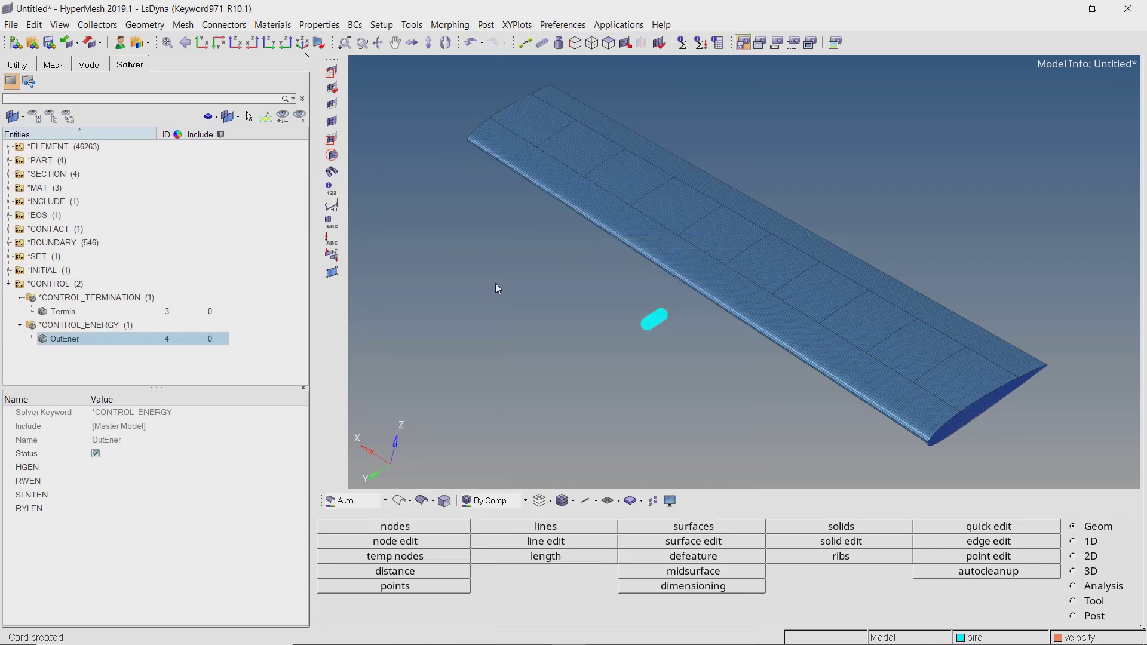
Set HGEN, RWEN, SLNTEN and RYLEN of the energy card to option 2, computed and included in the energy balance
{"action": "left_click", "coordinate": [237, 467]}
{"action": "left_click", "coordinate": [237, 467]}
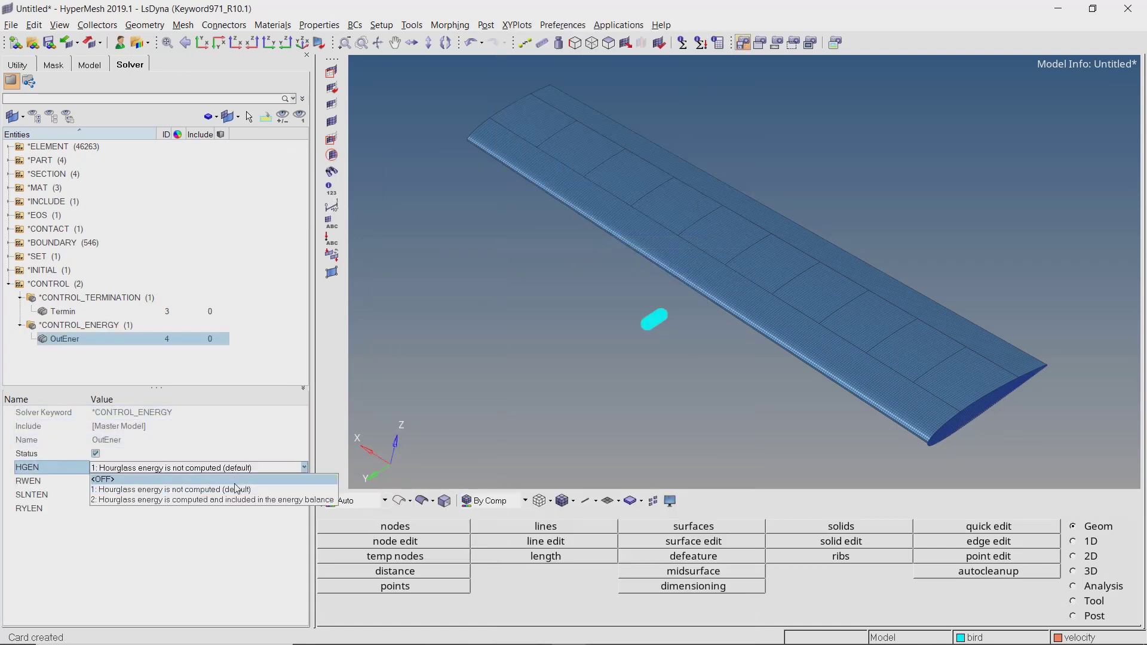
{"action": "left_click", "coordinate": [237, 500]}
{"action": "left_click", "coordinate": [239, 481]}
{"action": "left_click", "coordinate": [239, 481]}
{"action": "left_click", "coordinate": [241, 513]}
{"action": "left_click", "coordinate": [242, 495]}
{"action": "left_click", "coordinate": [241, 495]}
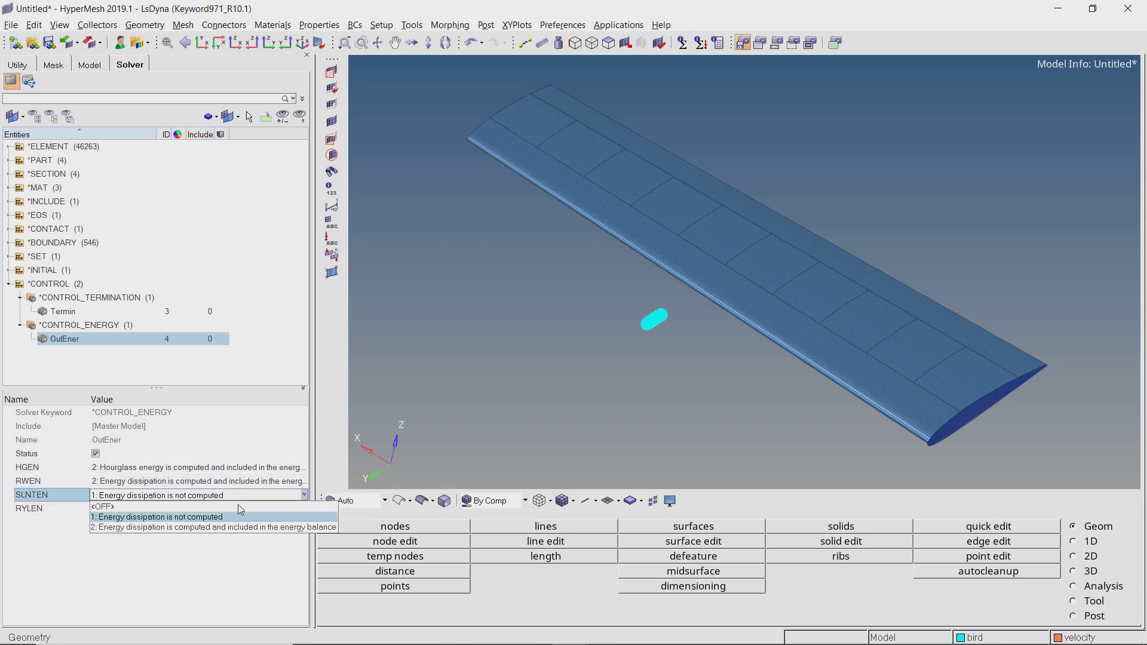
{"action": "left_click", "coordinate": [240, 527]}
{"action": "left_click", "coordinate": [239, 509]}
{"action": "left_click", "coordinate": [239, 508]}
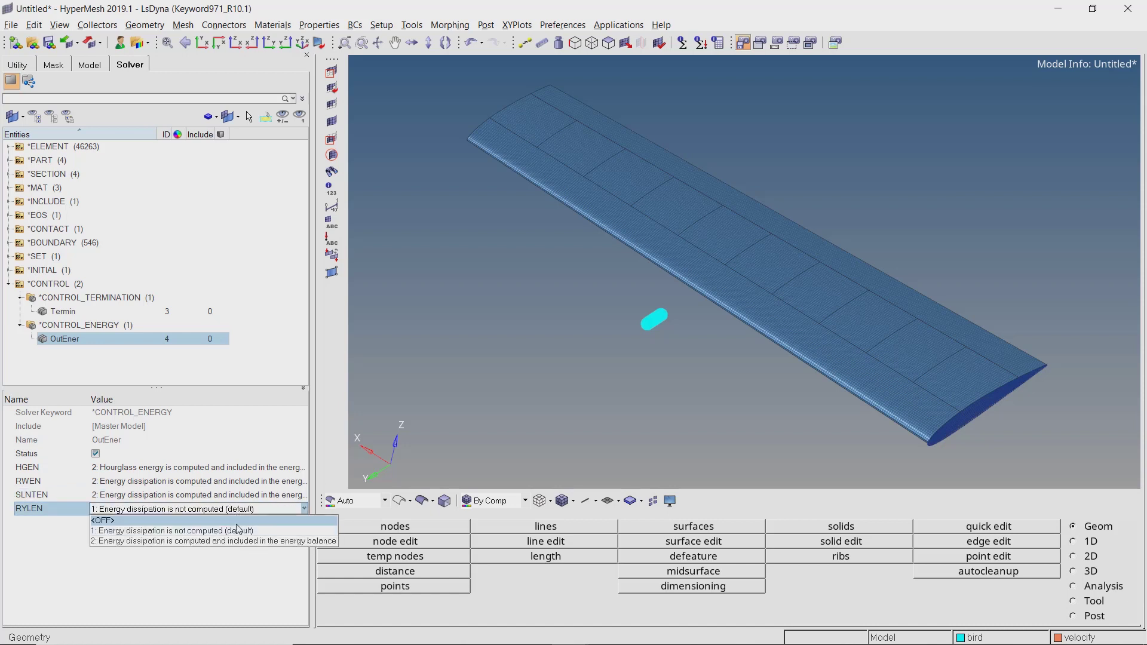
{"action": "left_click", "coordinate": [238, 541]}
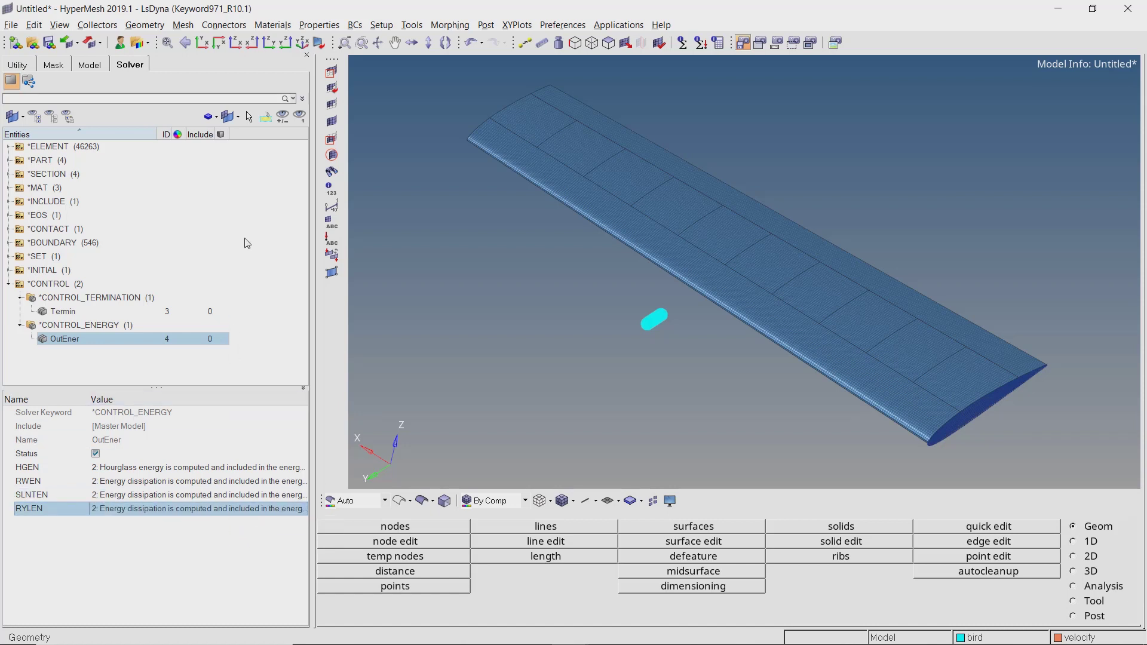
Create a *CONTROL_SPH card and set its IDIM to option 3, for 3D problems
{"action": "right_click", "coordinate": [263, 165]}
{"action": "mouse_move", "coordinate": [342, 164]}
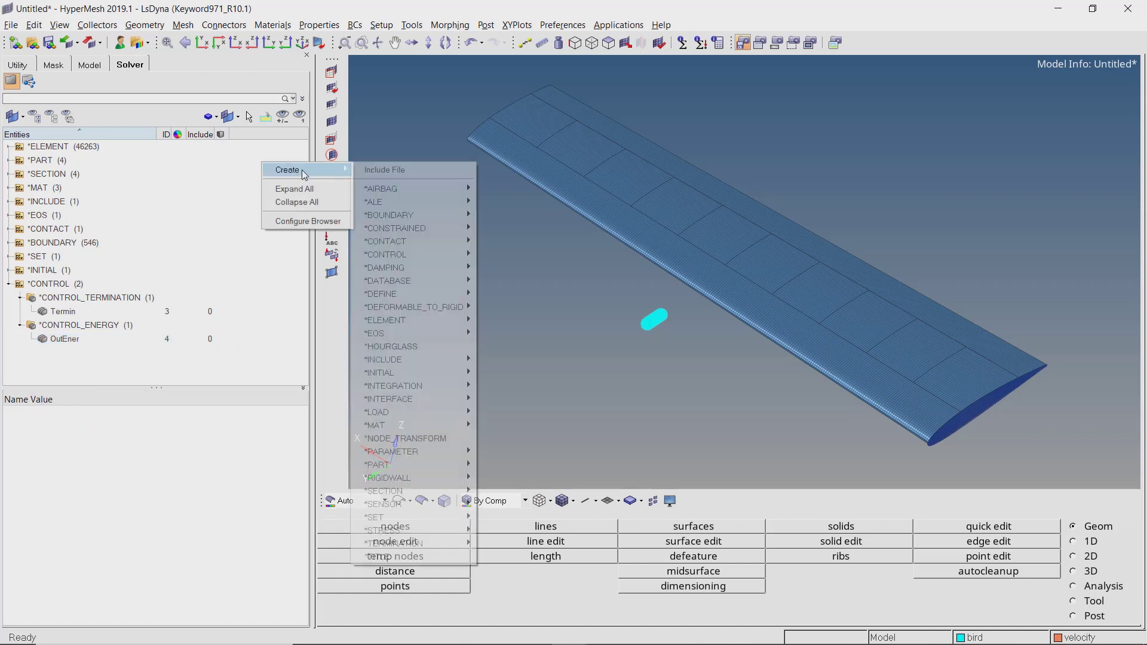
{"action": "mouse_move", "coordinate": [407, 253]}
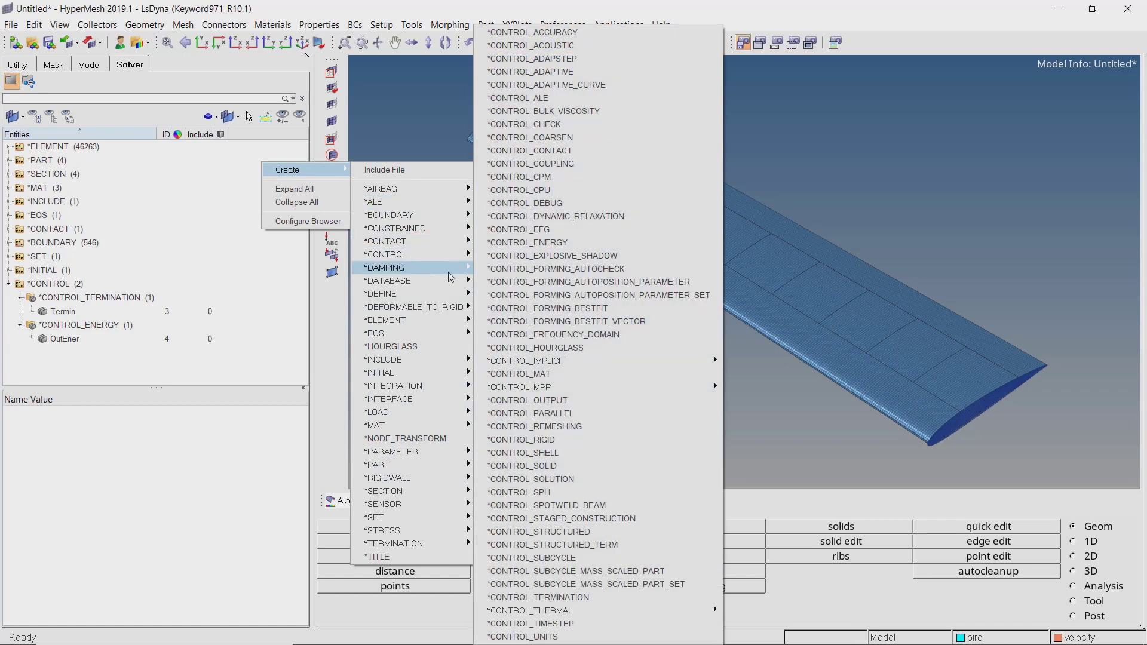
{"action": "left_click", "coordinate": [583, 493]}
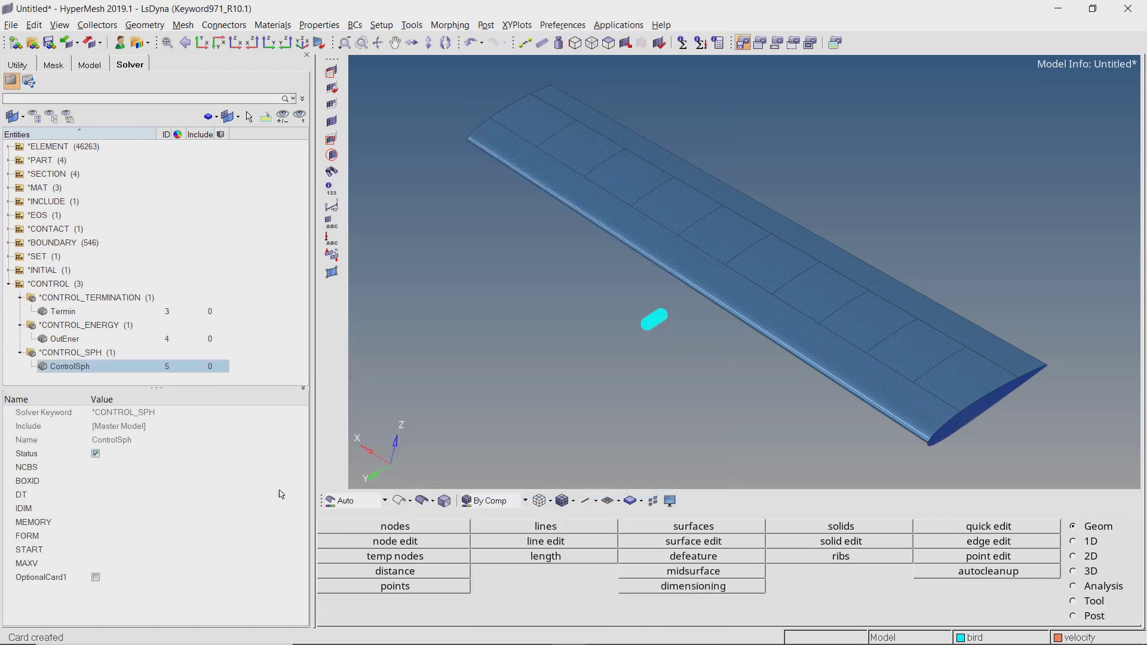
{"action": "left_click", "coordinate": [238, 509]}
{"action": "left_click", "coordinate": [238, 511]}
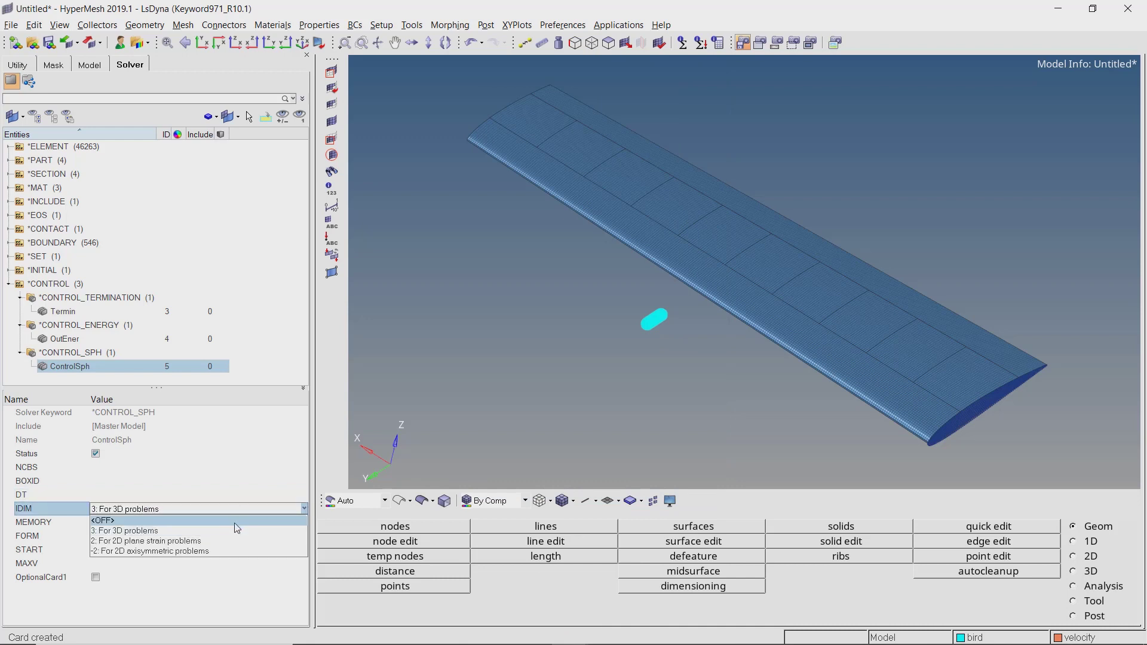
{"action": "left_click", "coordinate": [234, 528]}
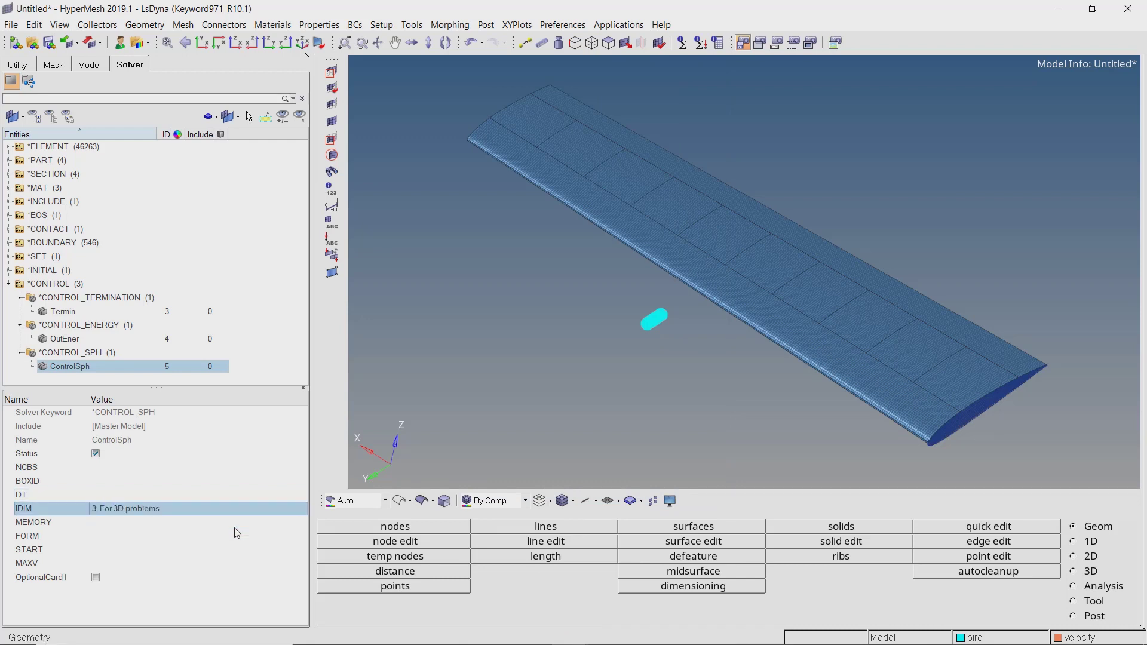
{"action": "left_click", "coordinate": [9, 284]}
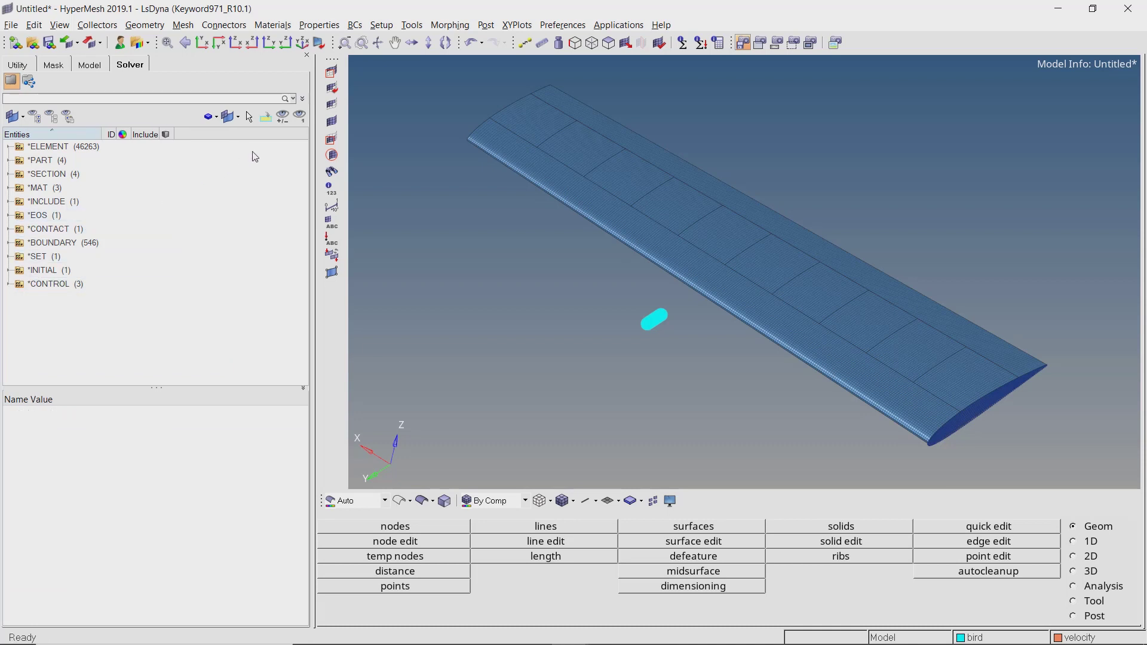
Create a *DATABASE_BINARY_D3PLOT card and set its output interval DT to 0.05
{"action": "right_click", "coordinate": [255, 157]}
{"action": "mouse_move", "coordinate": [300, 159]}
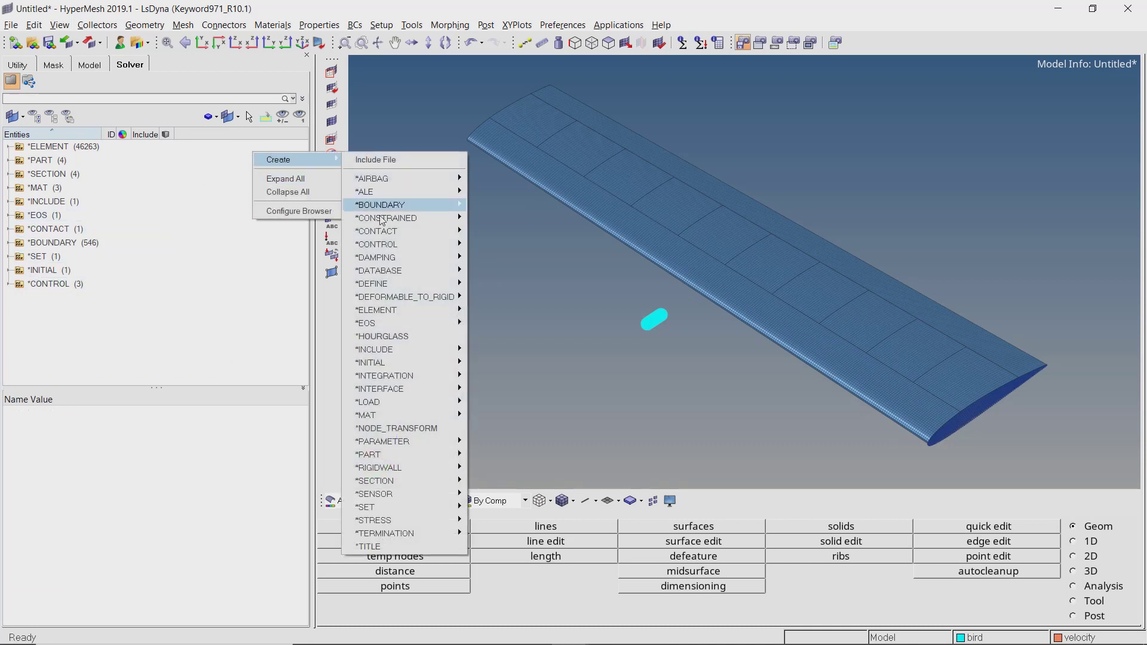
{"action": "mouse_move", "coordinate": [457, 276]}
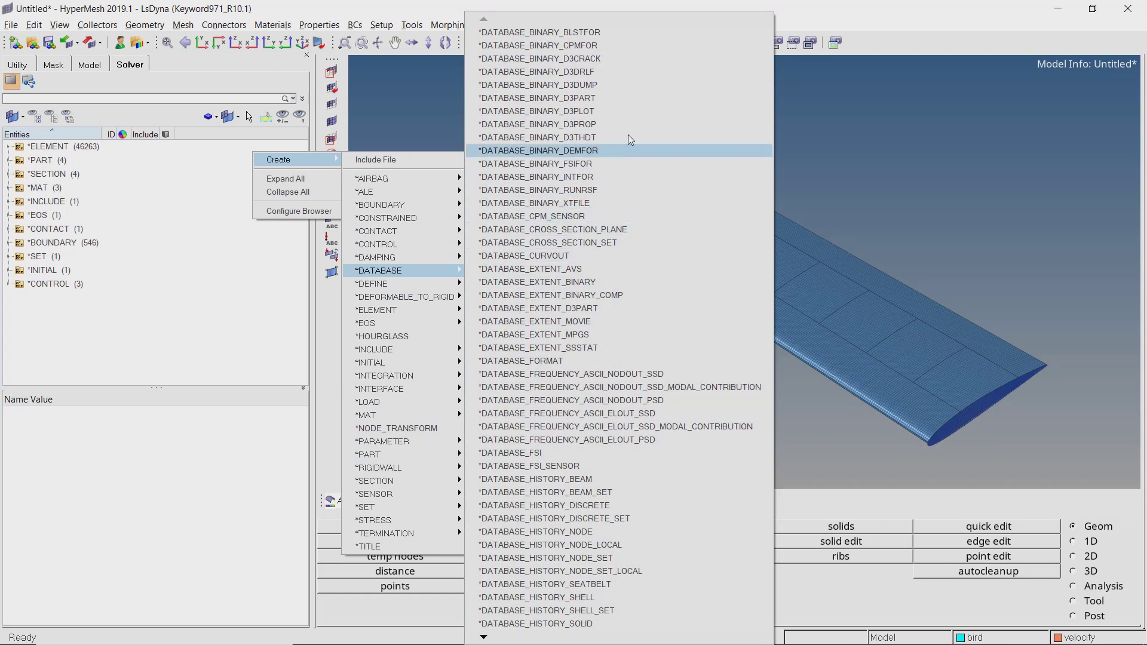
{"action": "left_click", "coordinate": [638, 112]}
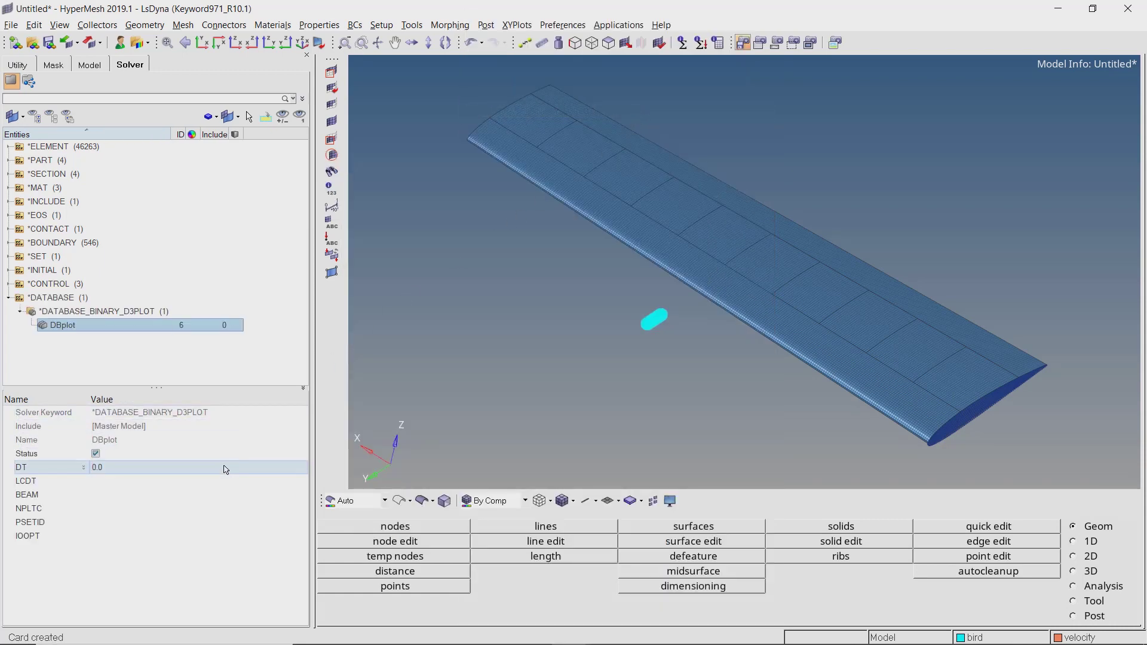
{"action": "left_click", "coordinate": [226, 468]}
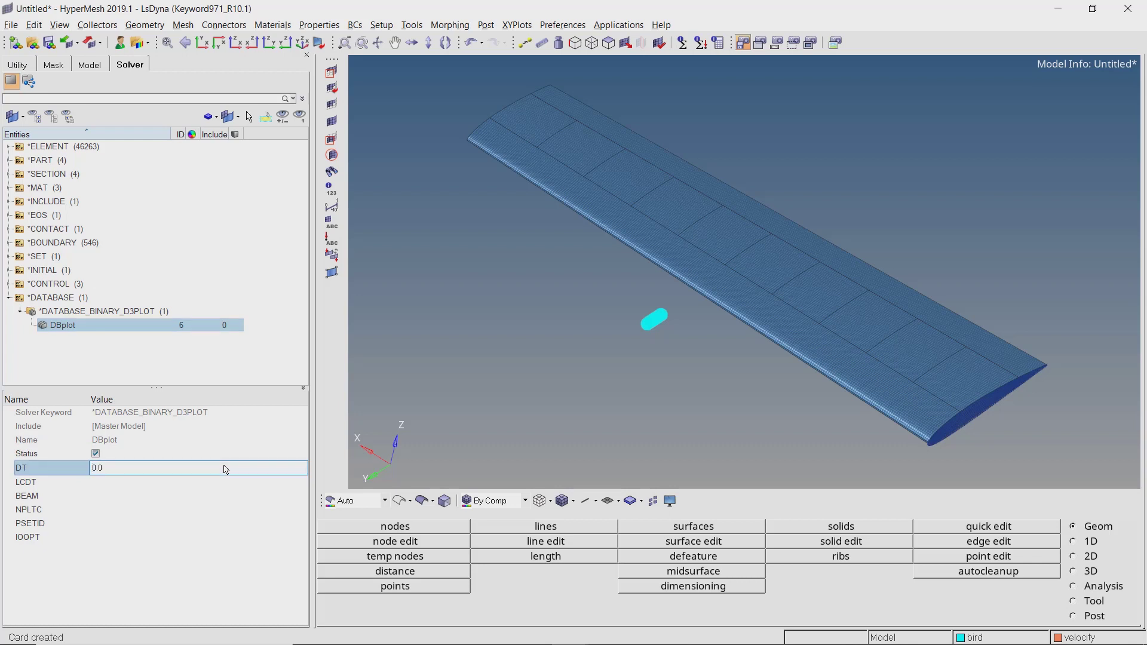
{"action": "type", "text": "5"}
{"action": "key", "text": "Return"}
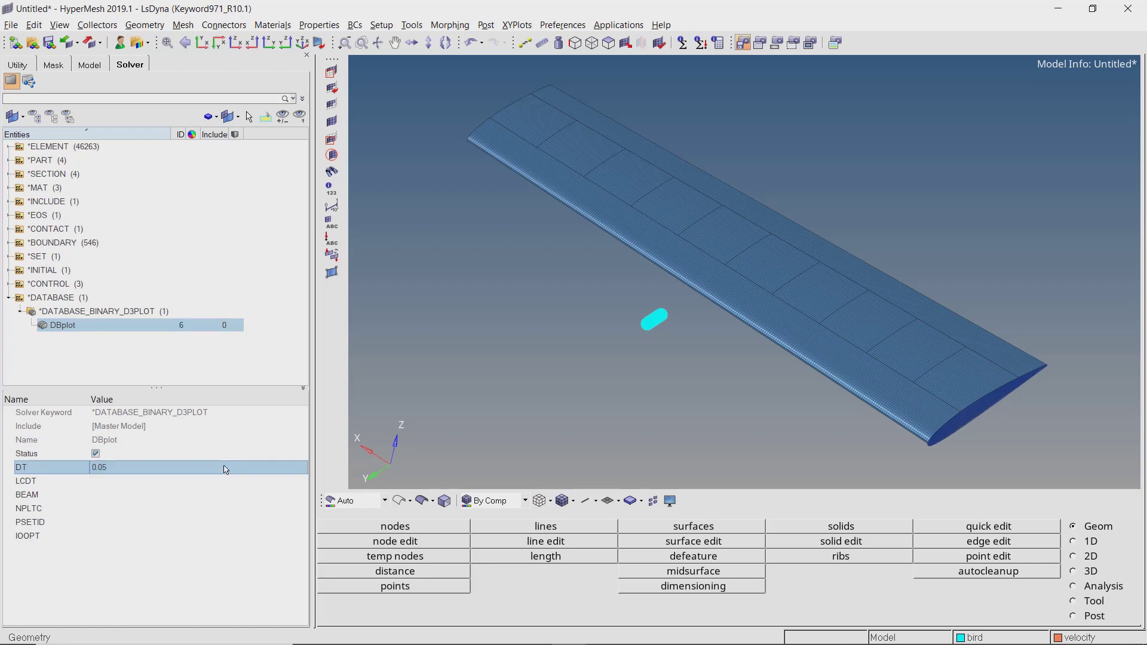
Create a *DATABASE_OPTION card for the model's history output
{"action": "right_click", "coordinate": [260, 158]}
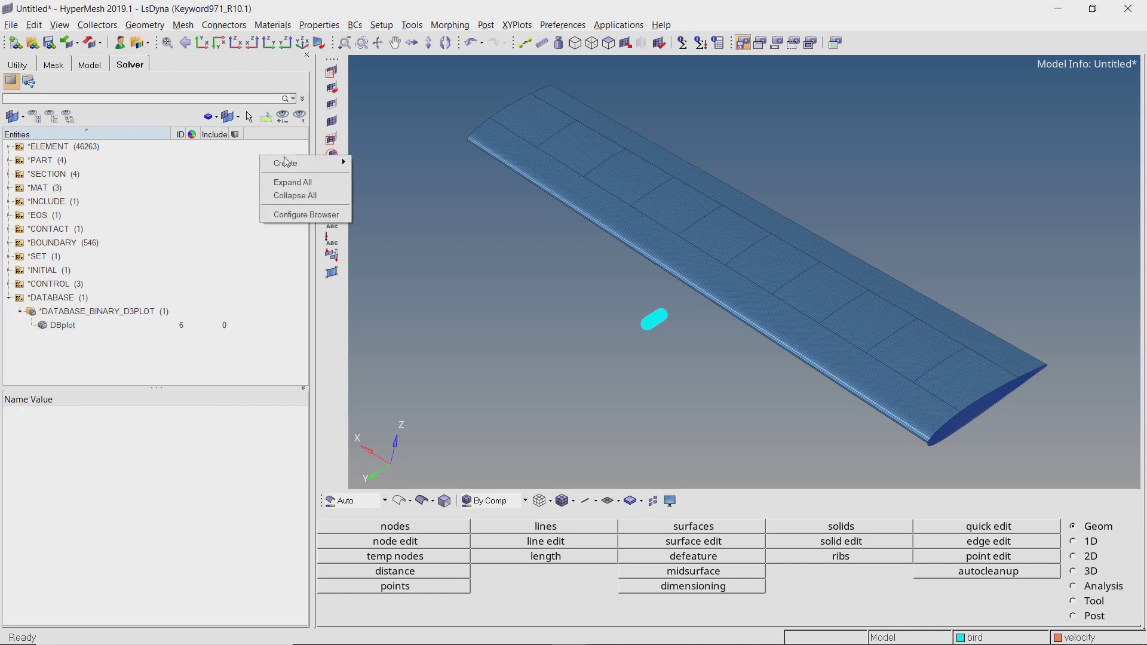
{"action": "mouse_move", "coordinate": [341, 157]}
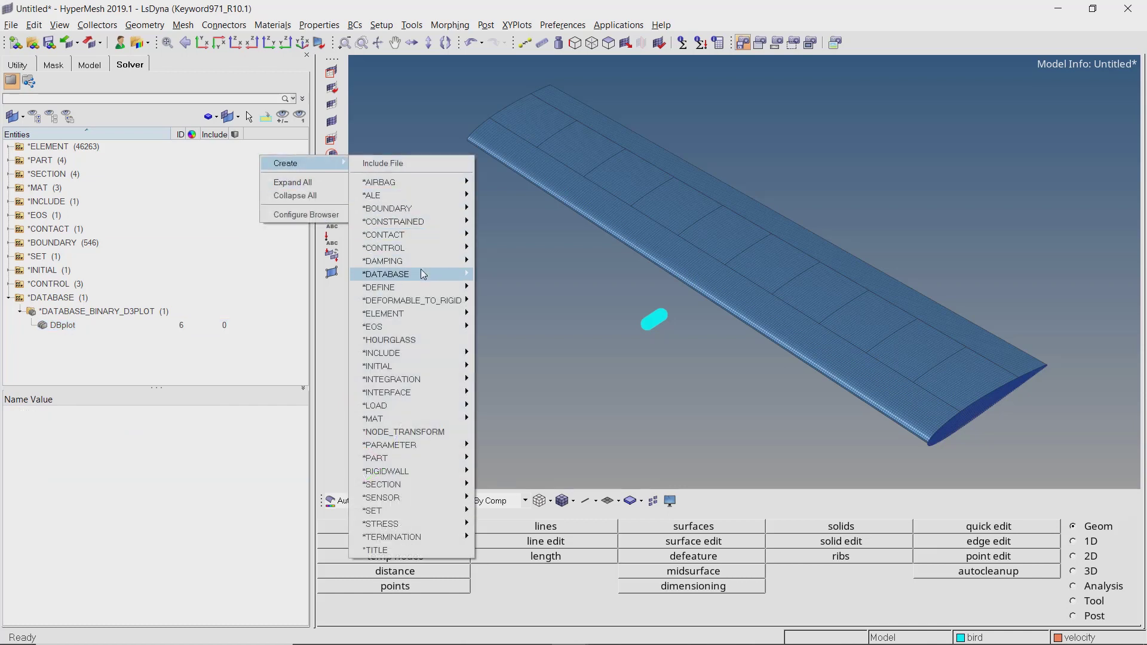
{"action": "mouse_move", "coordinate": [418, 274]}
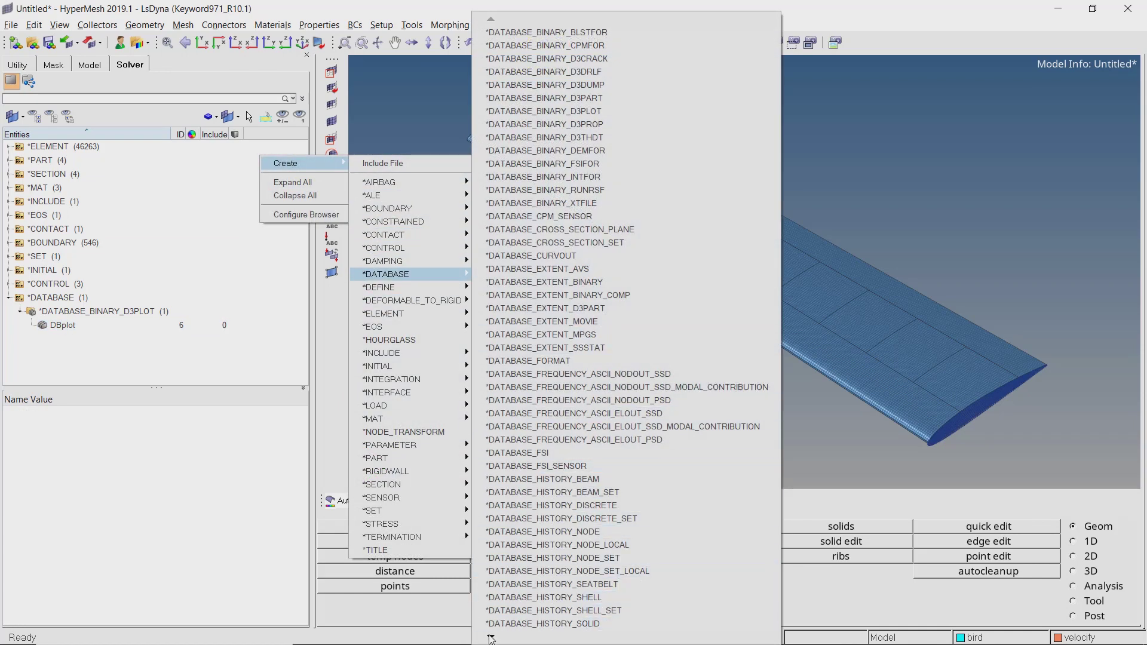
{"action": "mouse_move", "coordinate": [491, 637]}
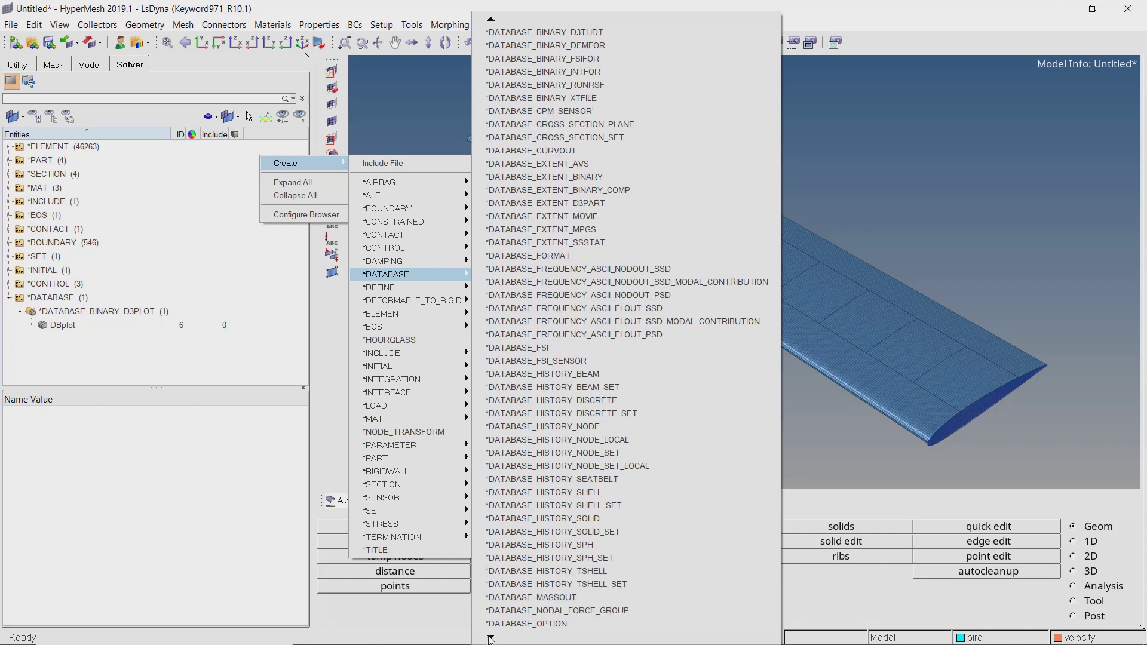
{"action": "left_click", "coordinate": [496, 610]}
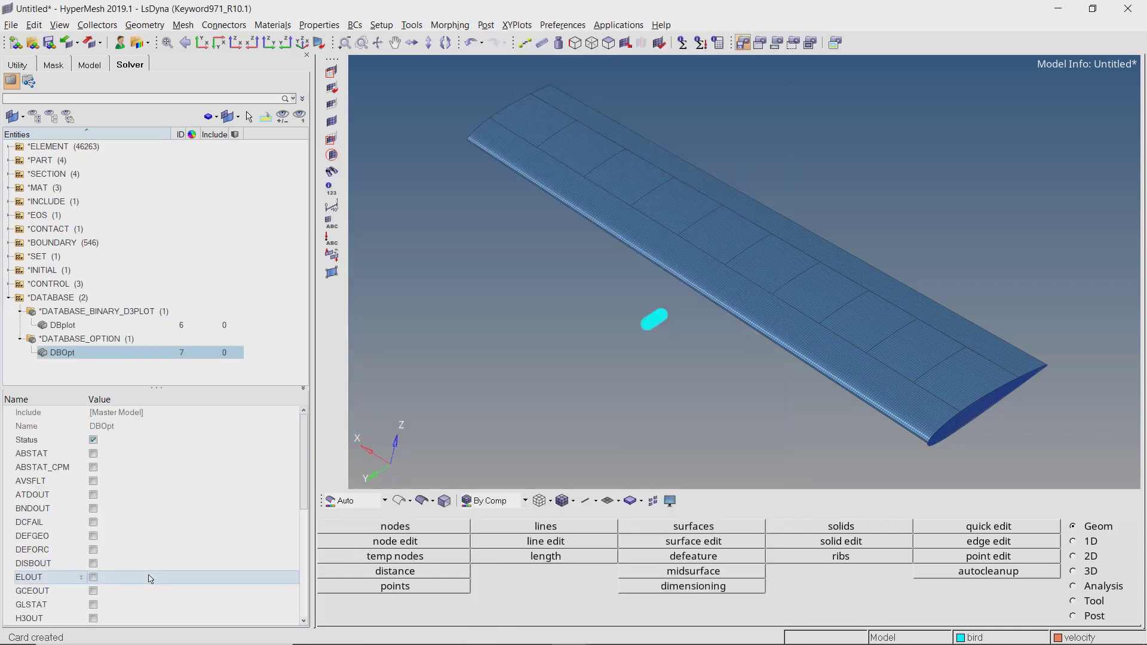
Enable GLSTAT output in the database option card and set its DT to 0.05
{"action": "left_click", "coordinate": [94, 605]}
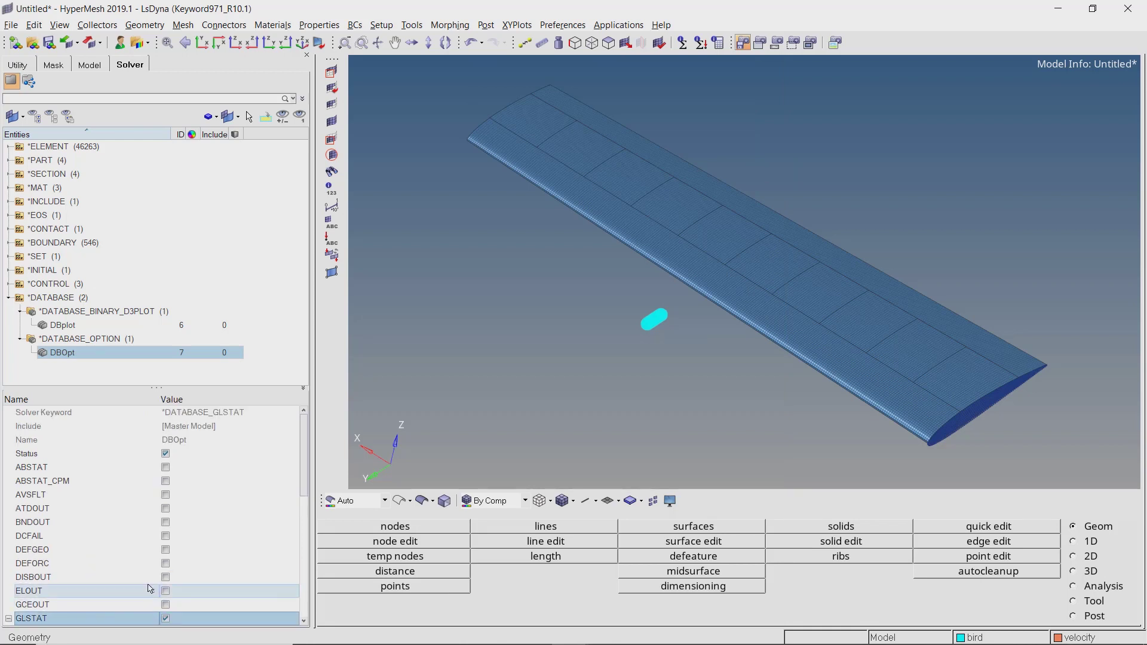
{"action": "scroll", "coordinate": [143, 571], "scroll_direction": "down", "scroll_amount": 3}
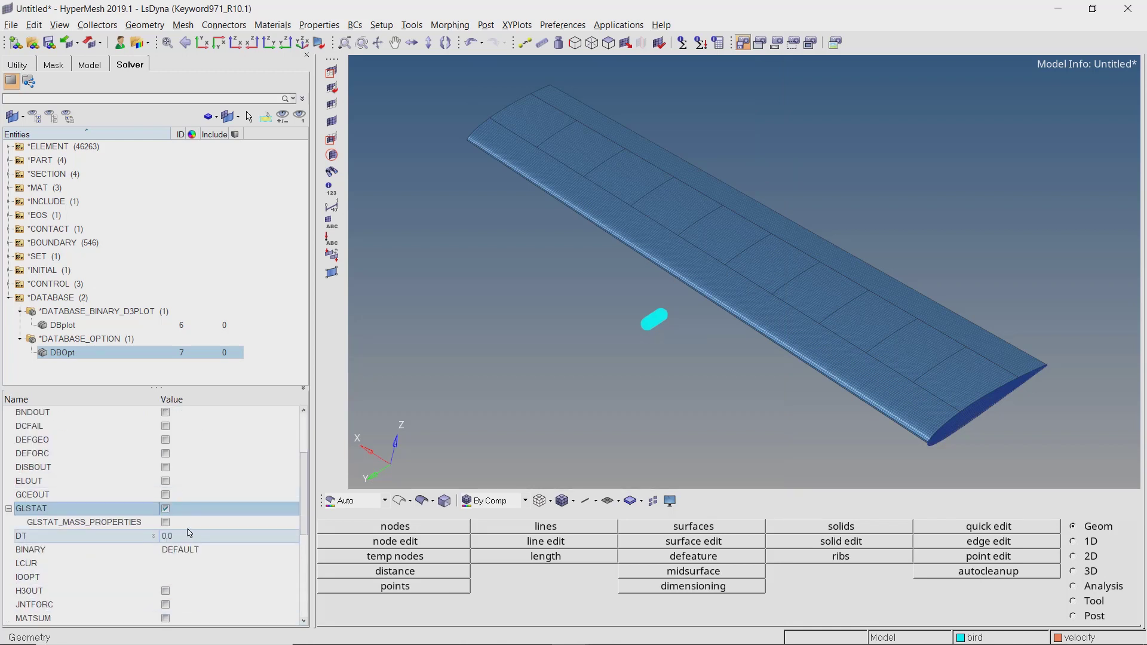
{"action": "left_click", "coordinate": [189, 536]}
{"action": "type", "text": ".05"}
{"action": "key", "text": "Return"}
Enable MATSUM output in the database option card with a DT of 0.05
{"action": "scroll", "coordinate": [189, 533], "scroll_direction": "down", "scroll_amount": 2}
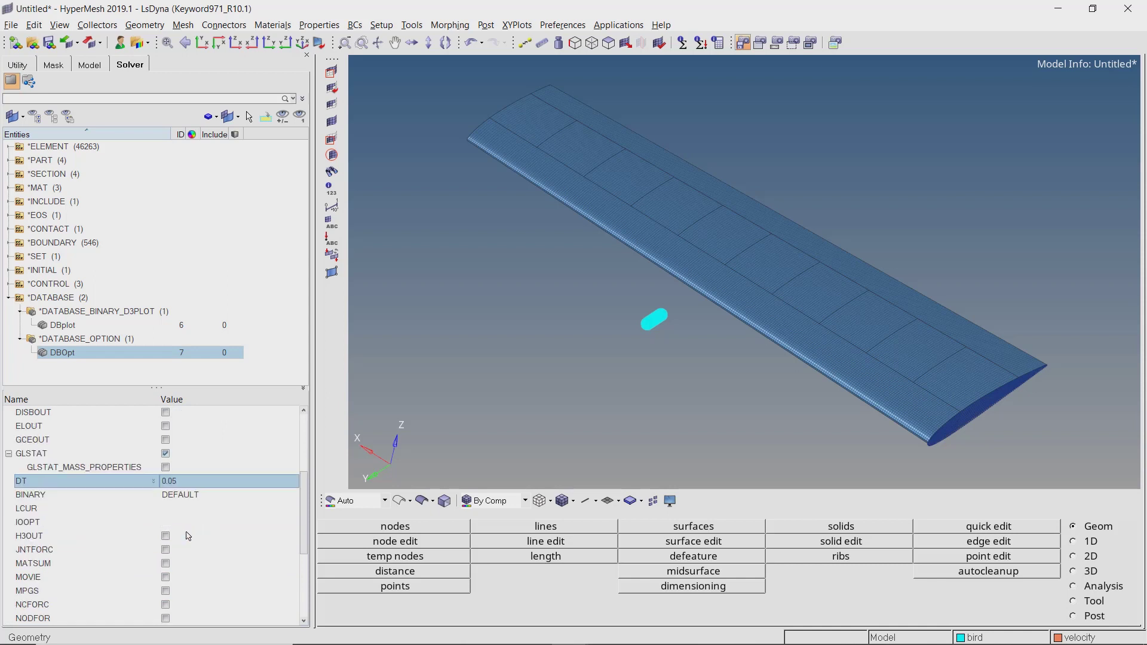
{"action": "left_click", "coordinate": [166, 565]}
{"action": "left_click", "coordinate": [166, 565]}
{"action": "left_click", "coordinate": [183, 577]}
{"action": "type", "text": "0.05"}
{"action": "key", "text": "Return"}
Enable SPHOUT output in the database option card and set its DT to 0.05
{"action": "scroll", "coordinate": [185, 579], "scroll_direction": "down", "scroll_amount": 8}
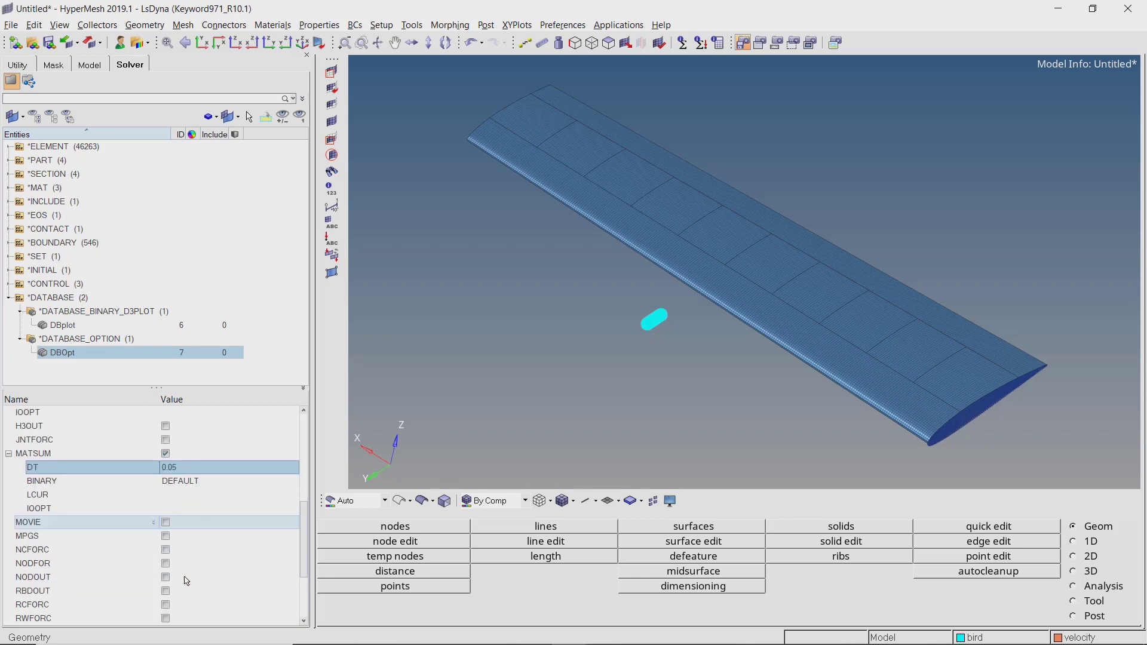
{"action": "scroll", "coordinate": [188, 580], "scroll_direction": "down", "scroll_amount": 1}
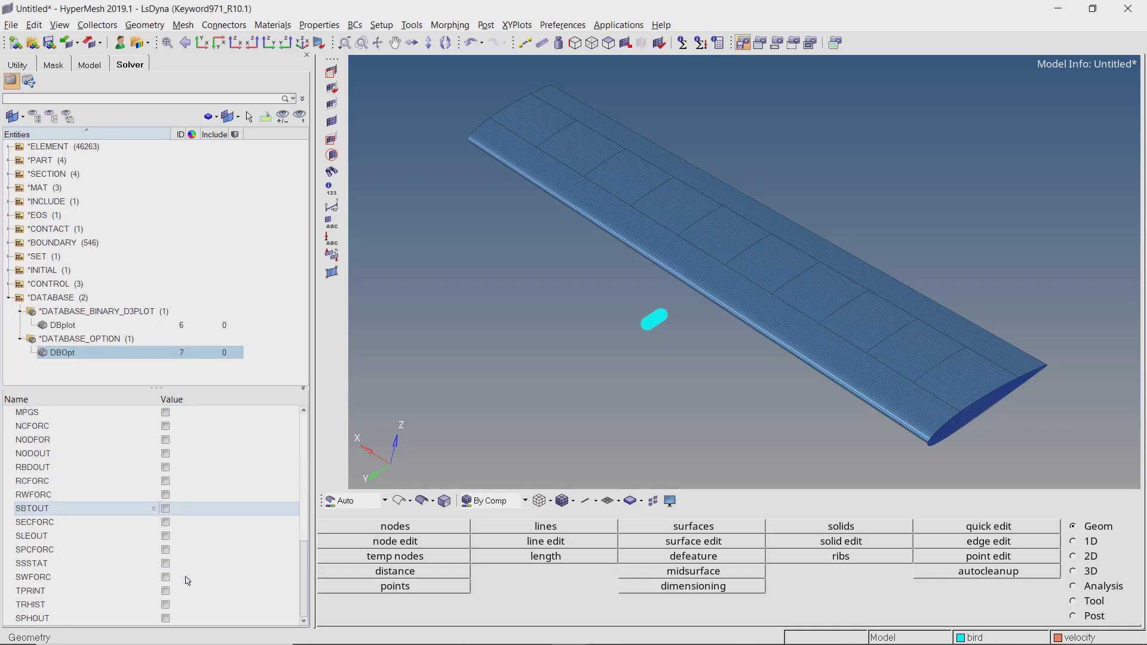
{"action": "left_click", "coordinate": [165, 618]}
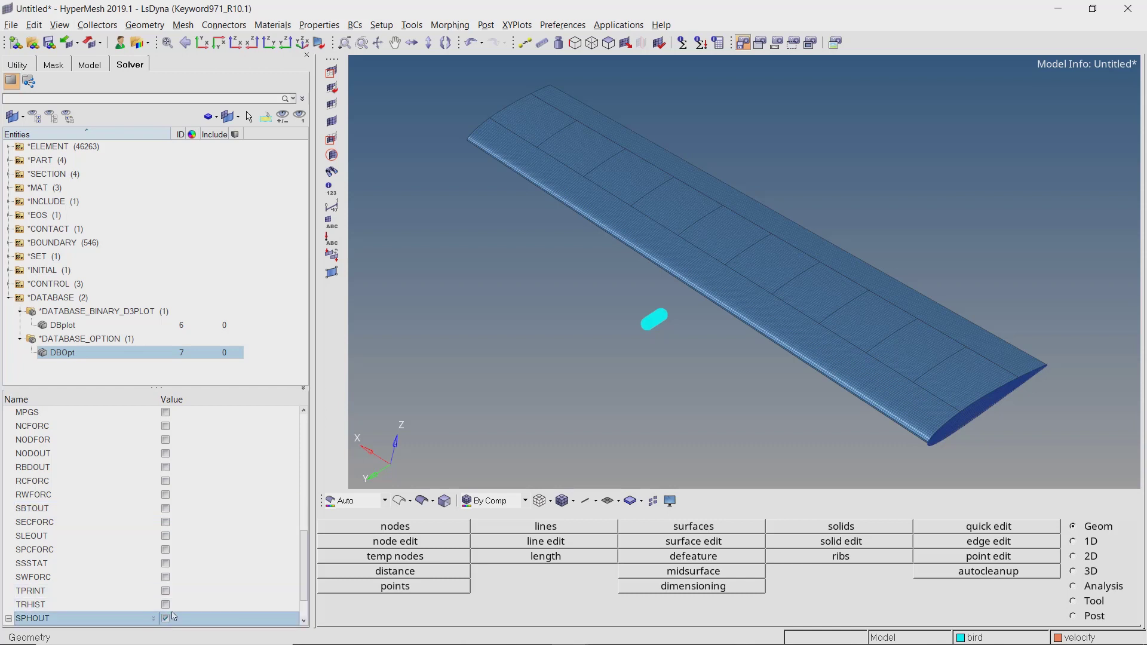
{"action": "left_click", "coordinate": [192, 578]}
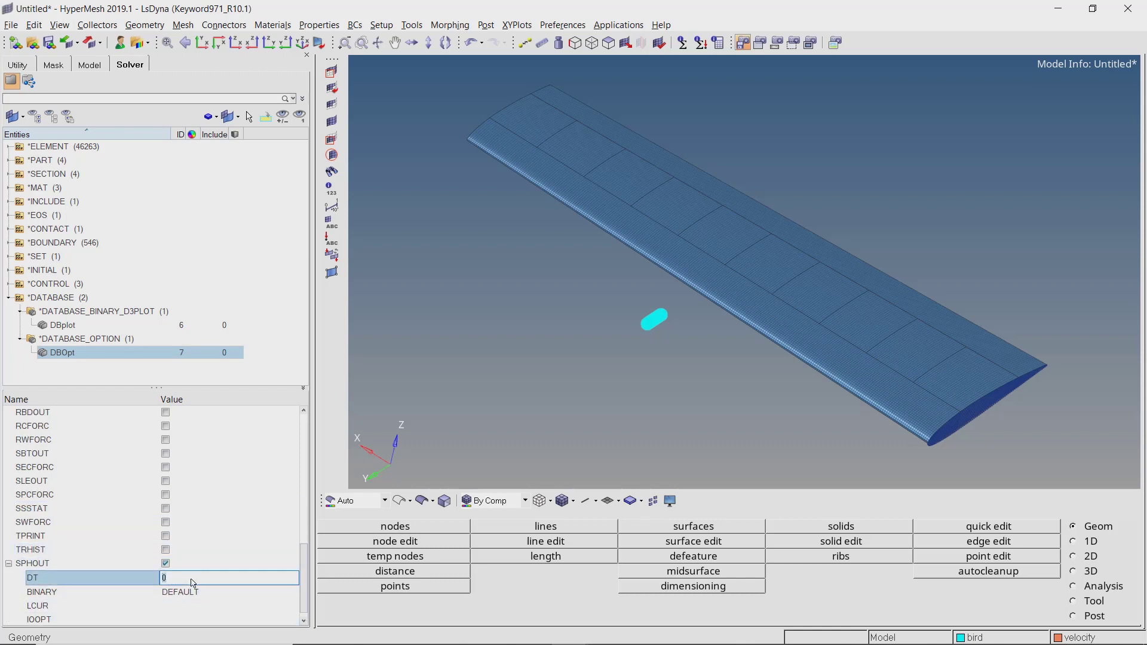
{"action": "type", "text": ".05"}
{"action": "key", "text": "Return"}
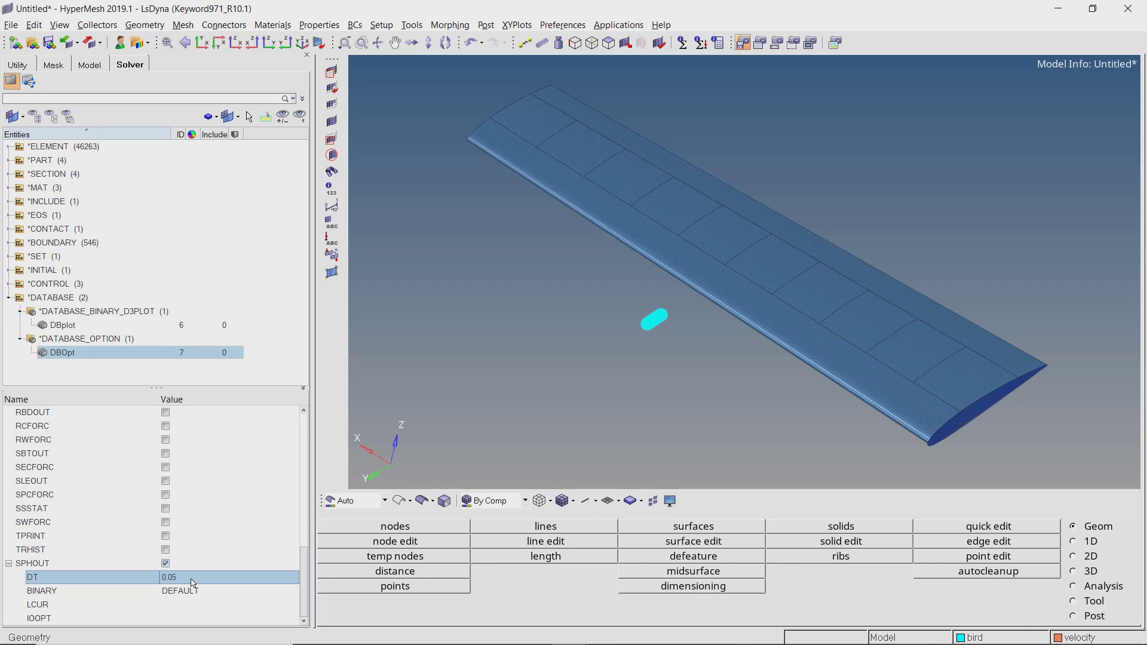
{"action": "left_click", "coordinate": [11, 298]}
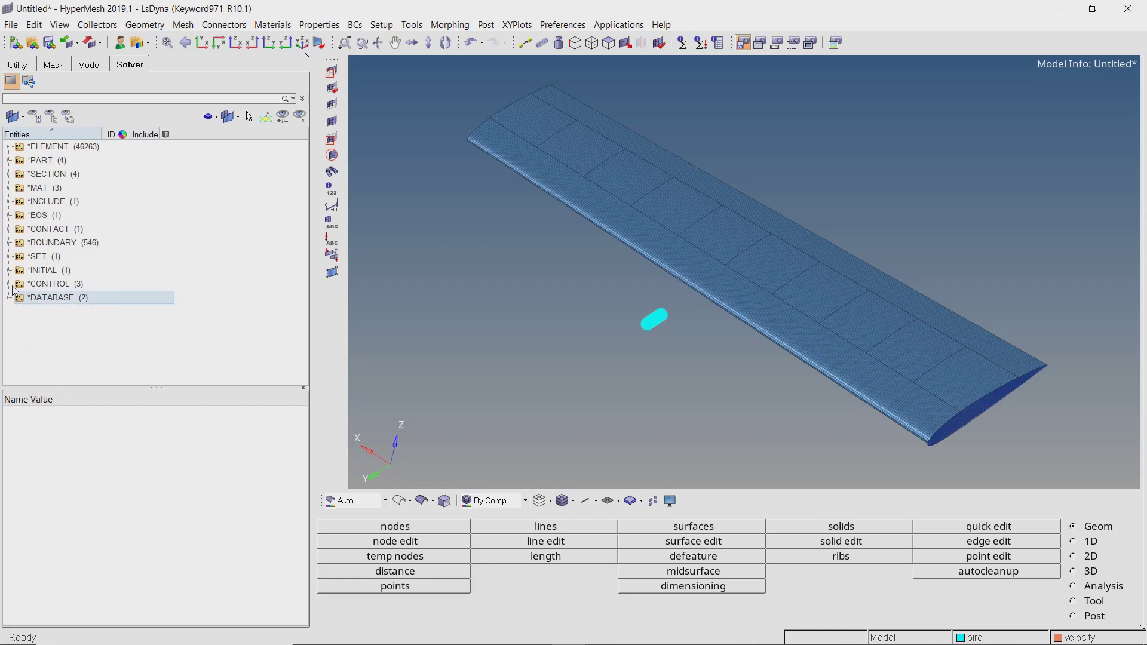
Start a solver deck export and create a run1 folder inside birdstrike as the save location
{"action": "left_click", "coordinate": [15, 25]}
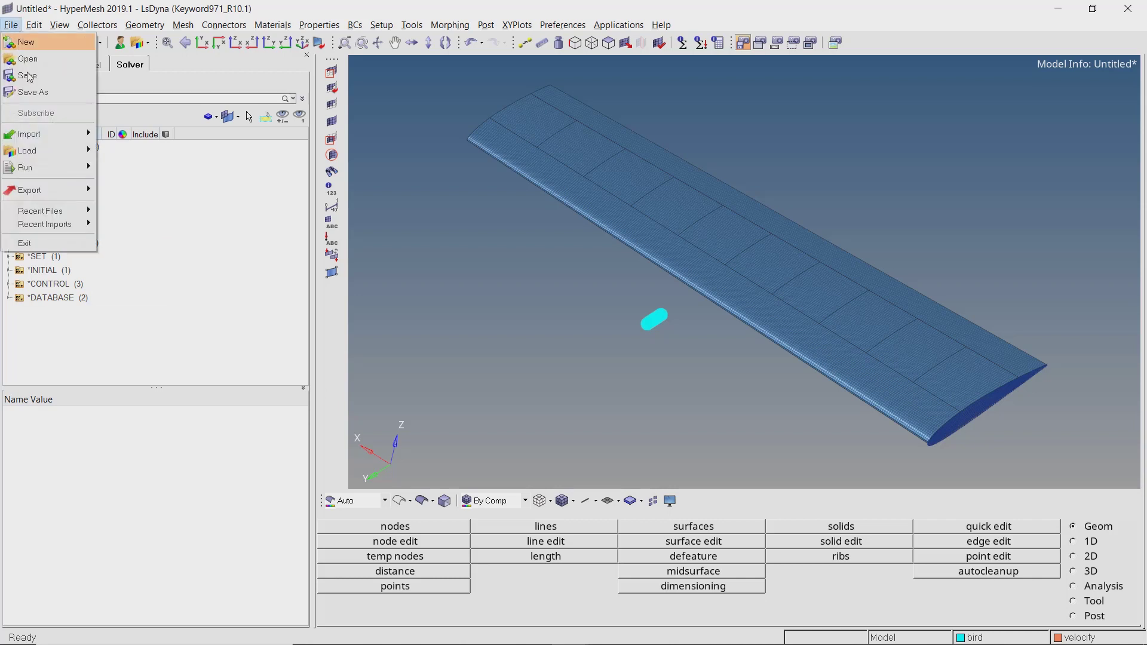
{"action": "mouse_move", "coordinate": [77, 193]}
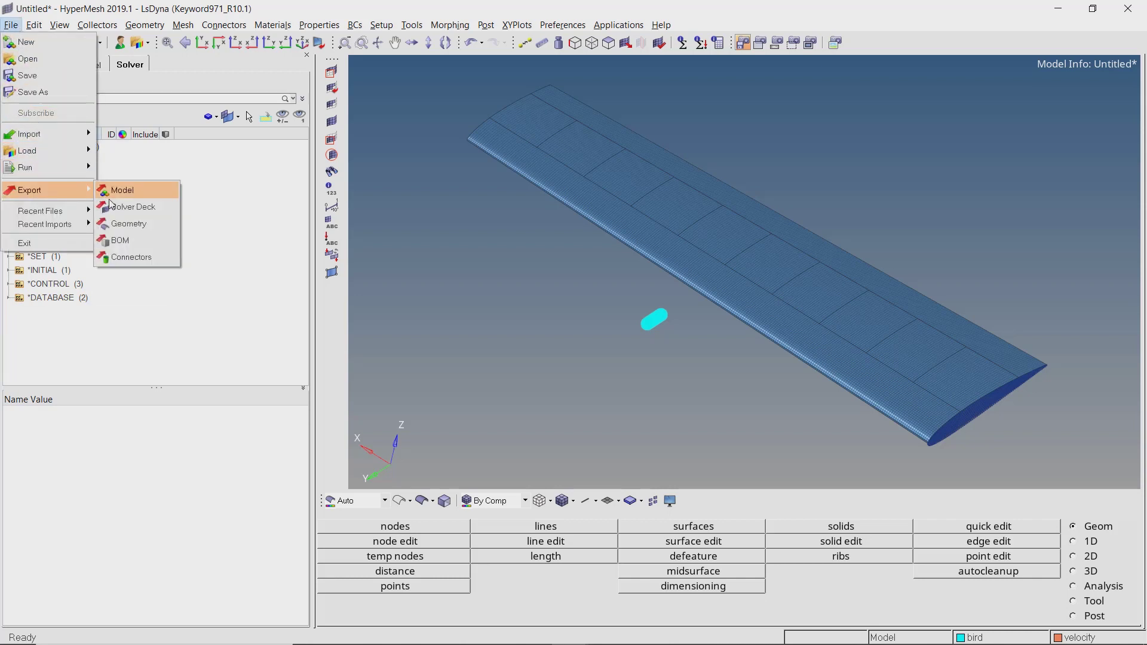
{"action": "left_click", "coordinate": [122, 207]}
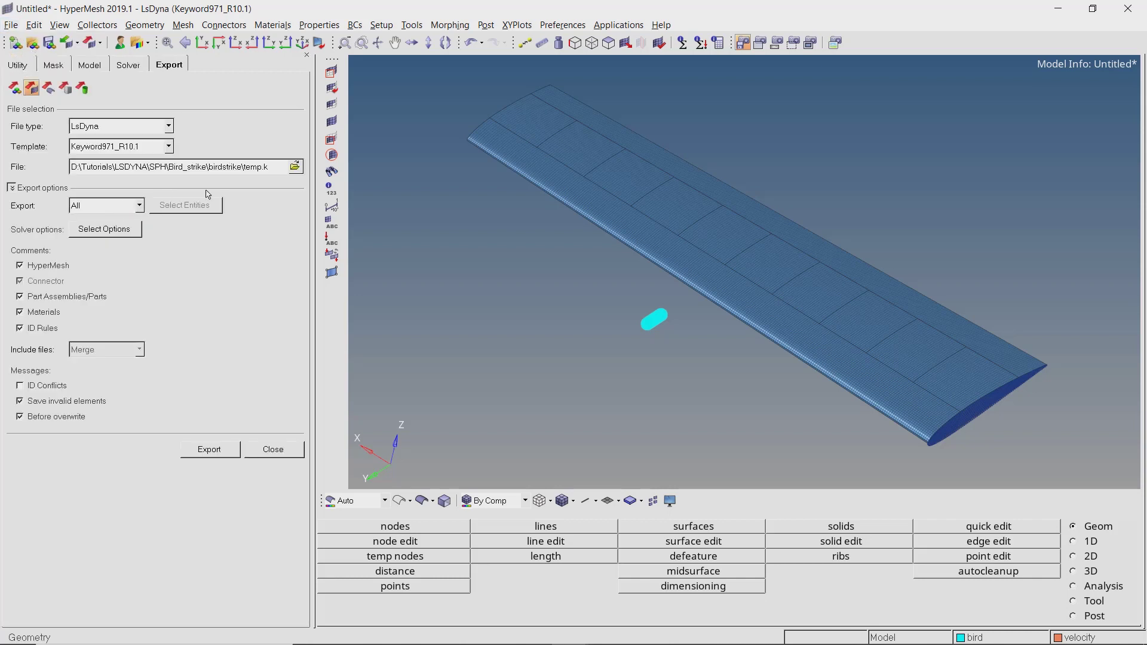
{"action": "left_click", "coordinate": [295, 168]}
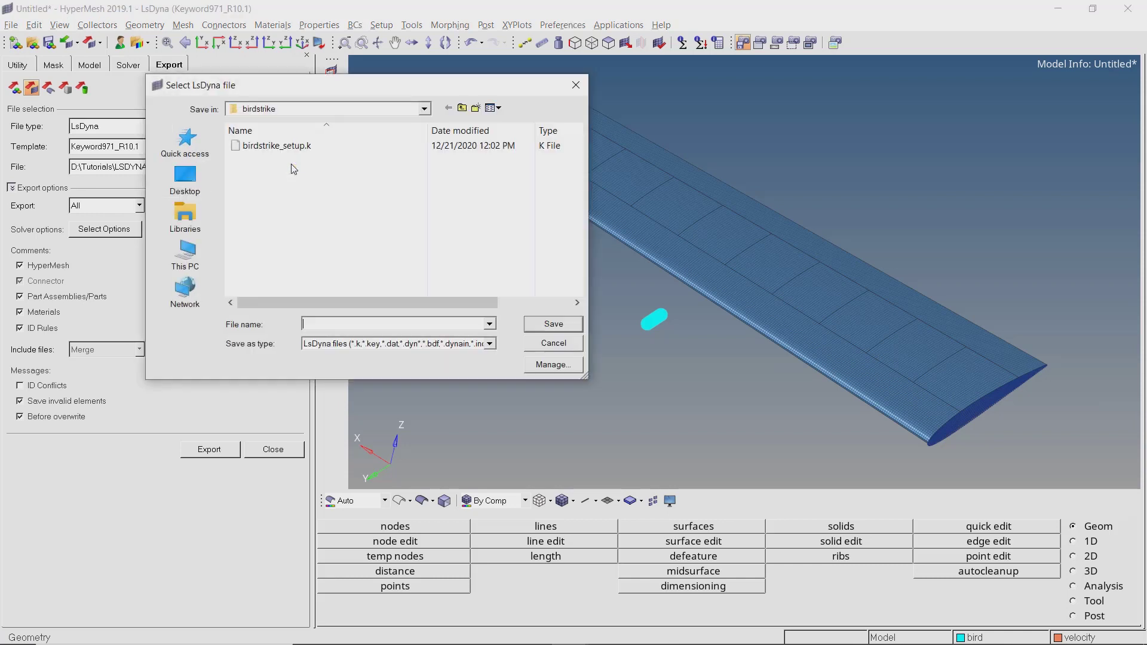
{"action": "left_click", "coordinate": [476, 111]}
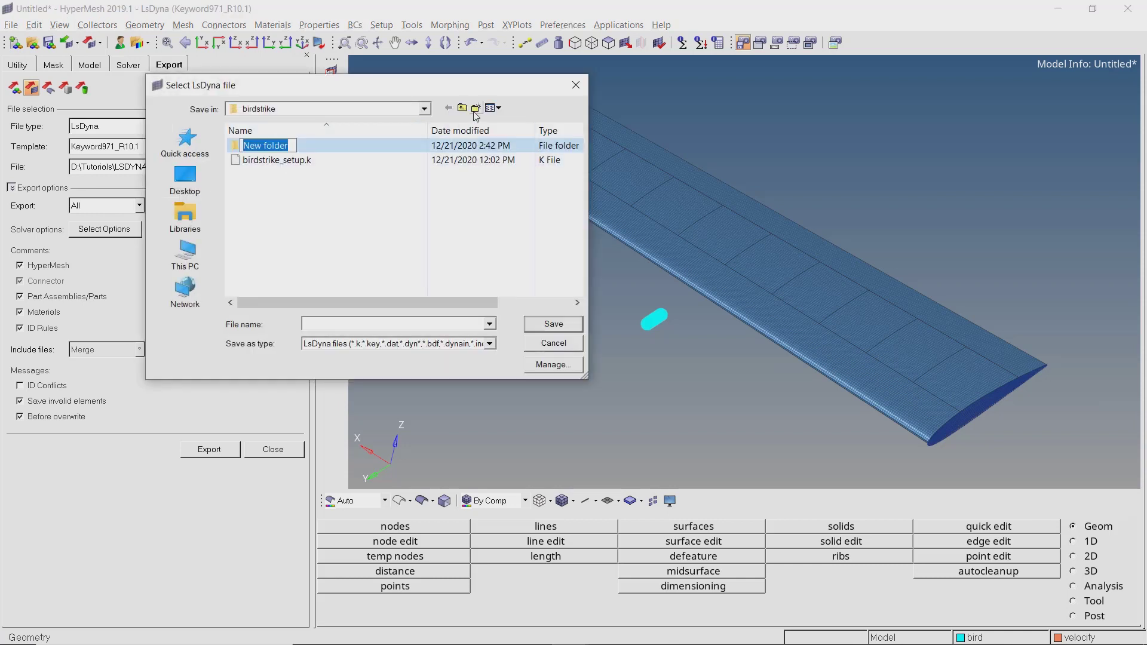
{"action": "type", "text": "run1"}
{"action": "key", "text": "Return"}
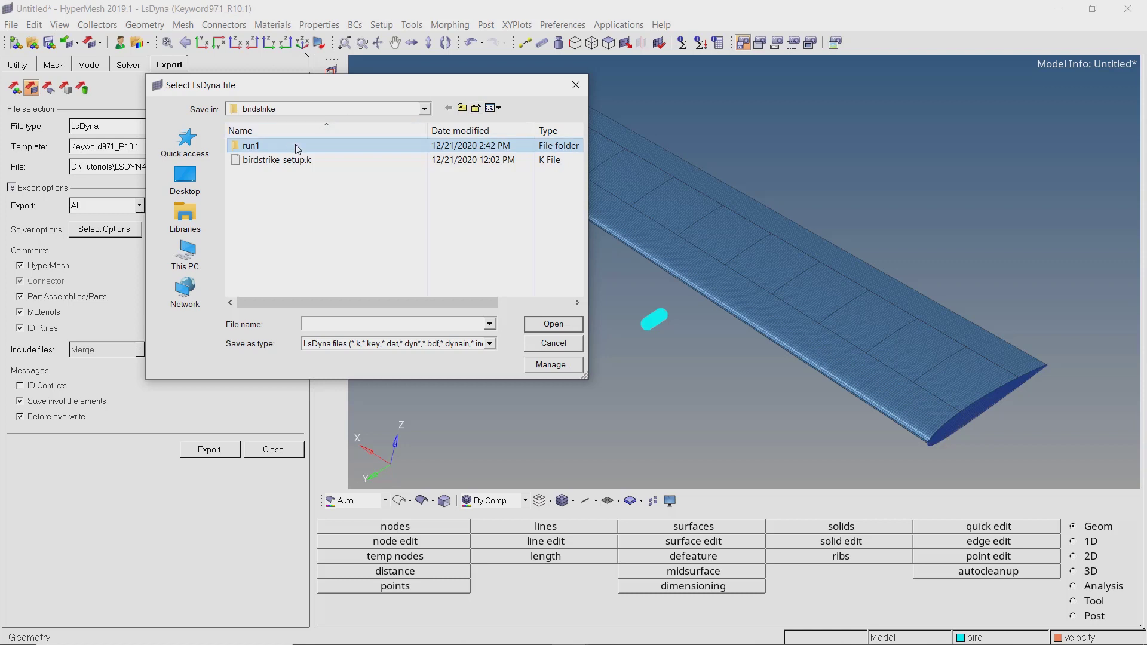
{"action": "double_click", "coordinate": [294, 150]}
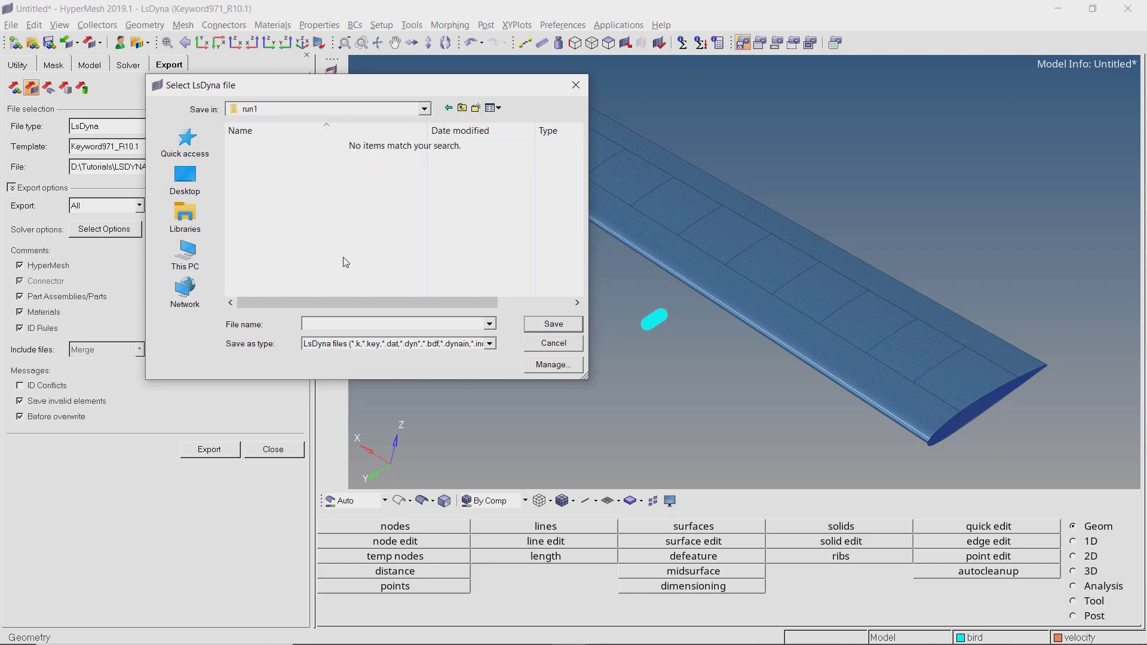
Name the LsDyna deck run1 in the run1 folder, export the whole model to it and close the export settings
{"action": "left_click", "coordinate": [359, 324]}
{"action": "type", "text": "run1"}
{"action": "key", "text": "Return"}
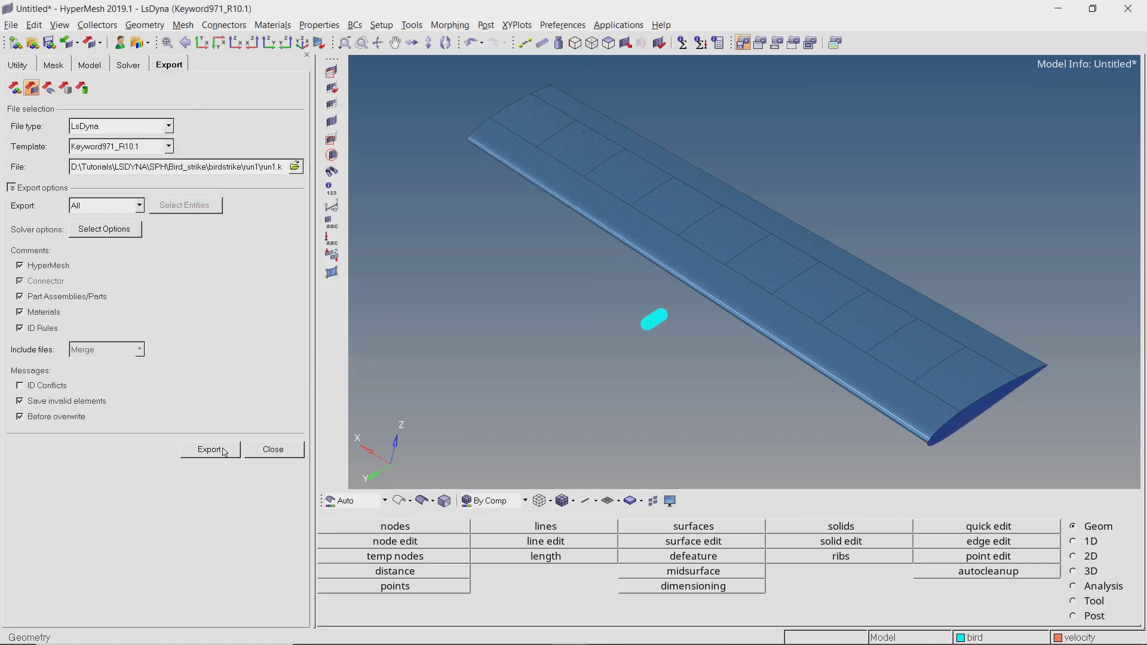
{"action": "left_click", "coordinate": [224, 452]}
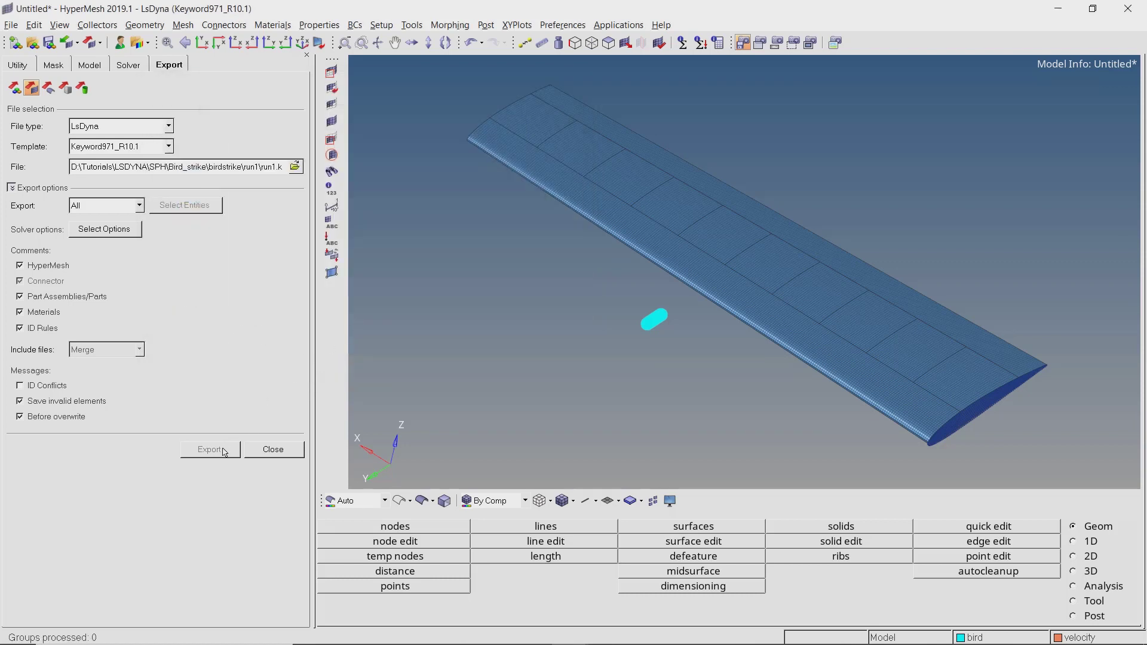
{"action": "left_click", "coordinate": [267, 454]}
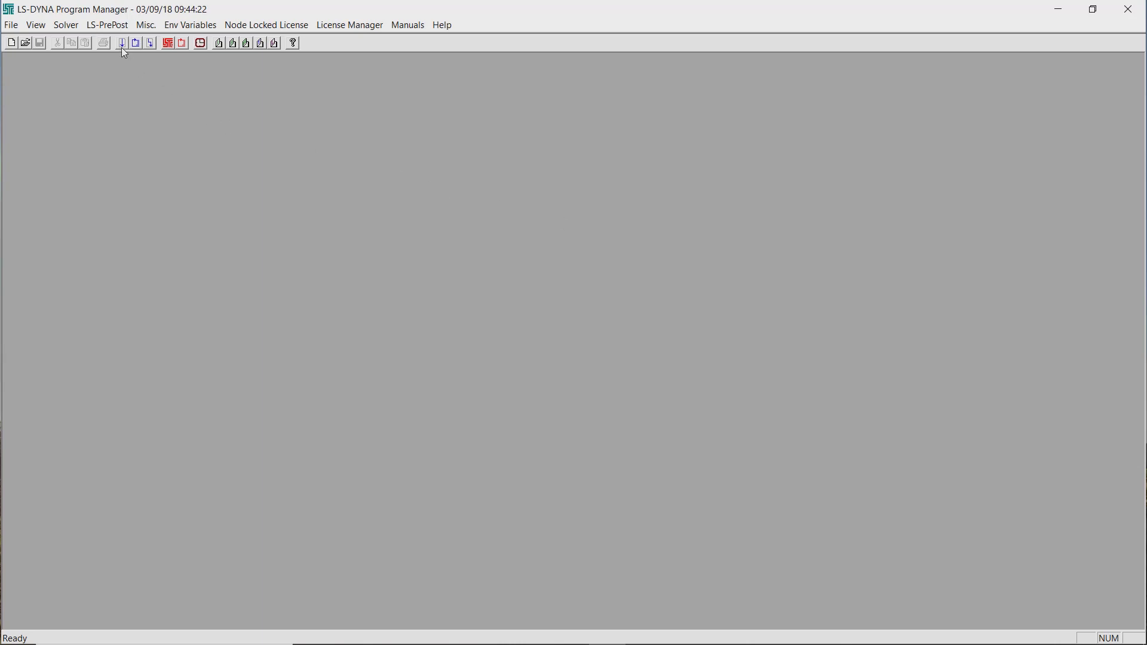
Start a new LS-DYNA analysis and choose run1.k from the run1 folder as the input file
{"action": "left_click", "coordinate": [121, 48]}
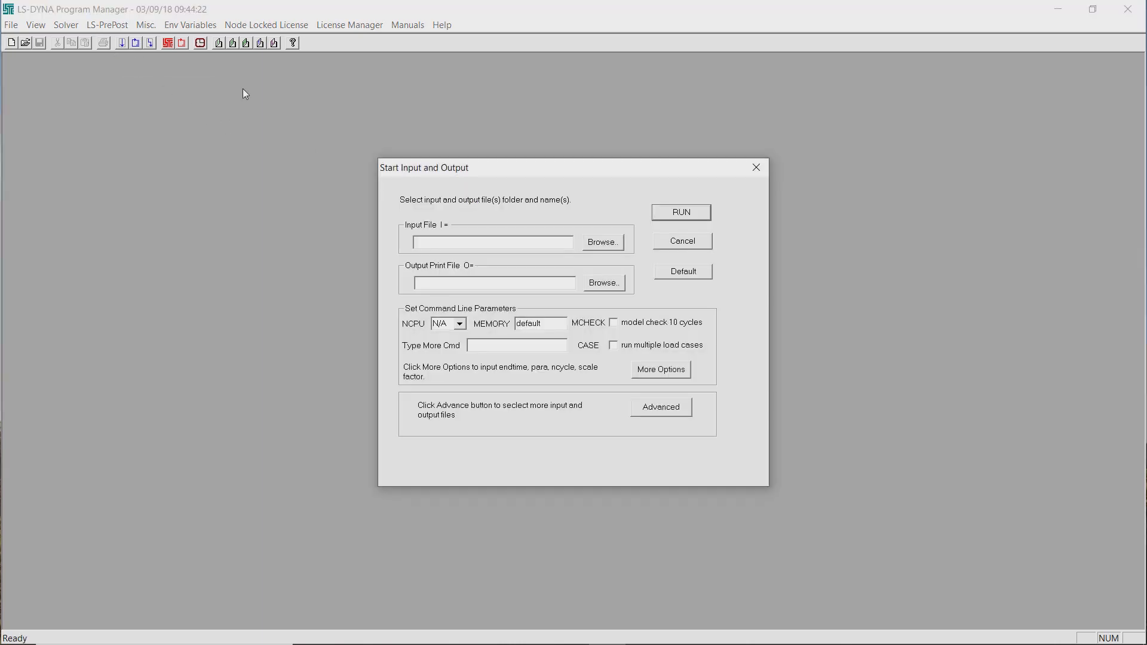
{"action": "left_click", "coordinate": [594, 246]}
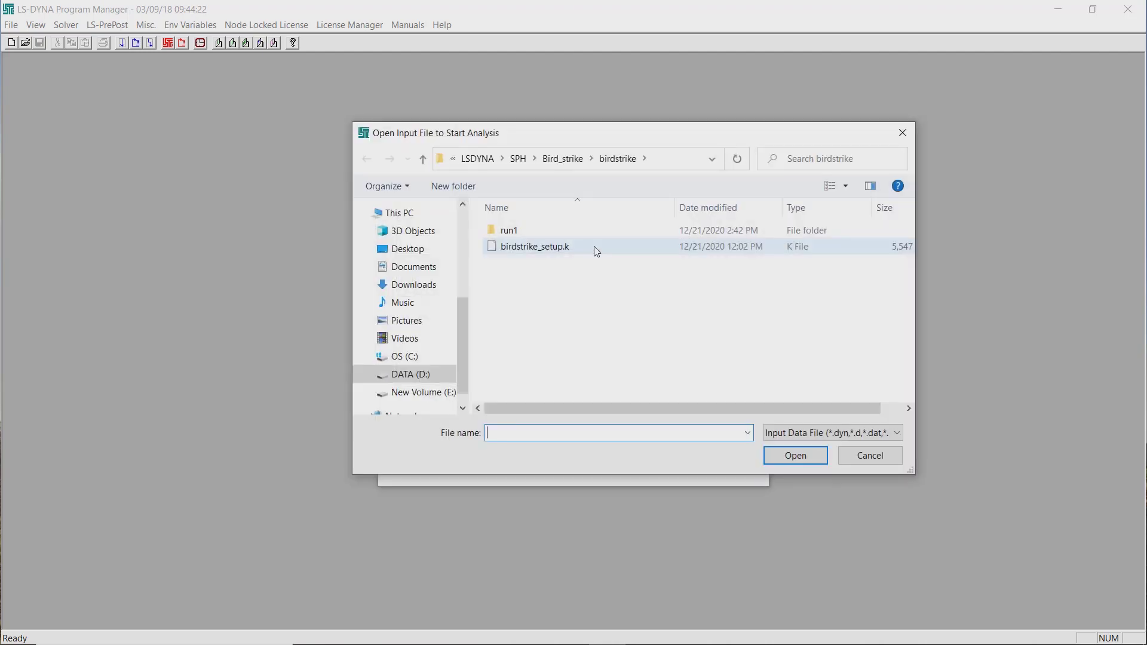
{"action": "left_click", "coordinate": [593, 238]}
{"action": "double_click", "coordinate": [593, 238]}
{"action": "left_click", "coordinate": [594, 233]}
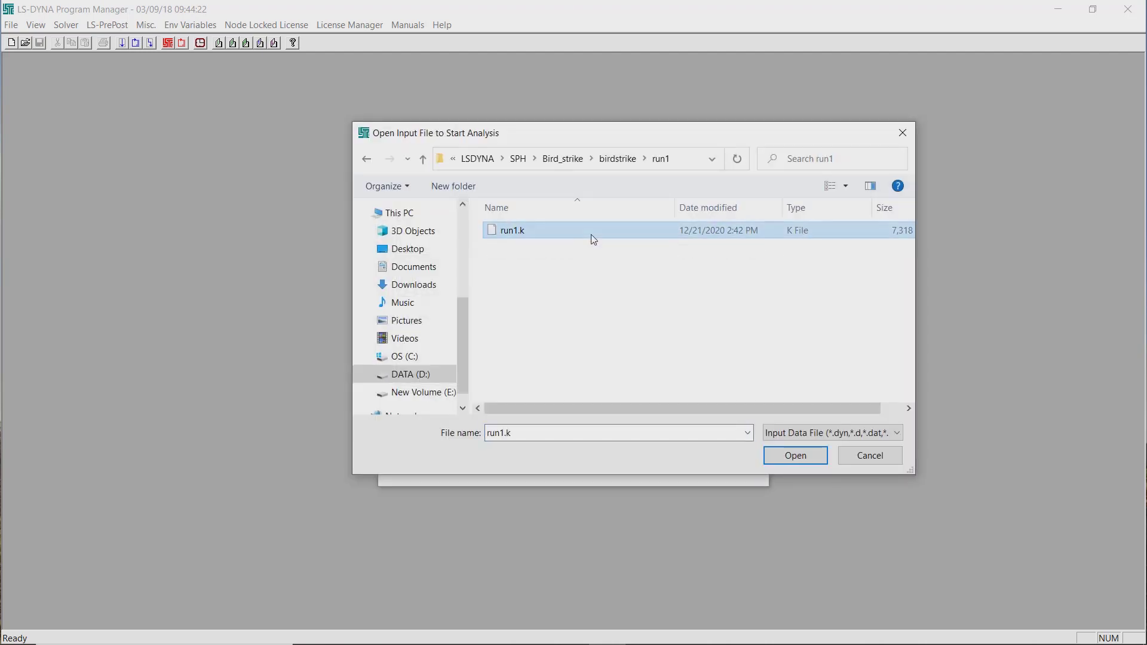
{"action": "left_click", "coordinate": [788, 458]}
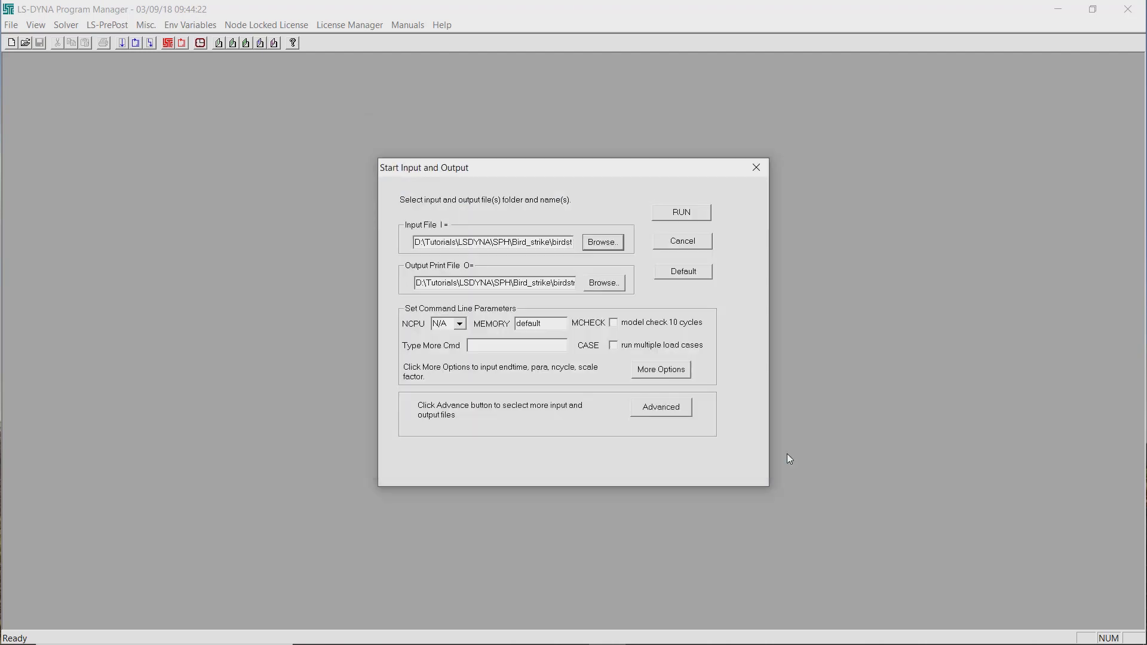
Run the analysis with NCPU at N/A, and close the solver window and the LS-DYNA Program Manager once it finishes
{"action": "left_click", "coordinate": [460, 324]}
{"action": "left_click", "coordinate": [451, 374]}
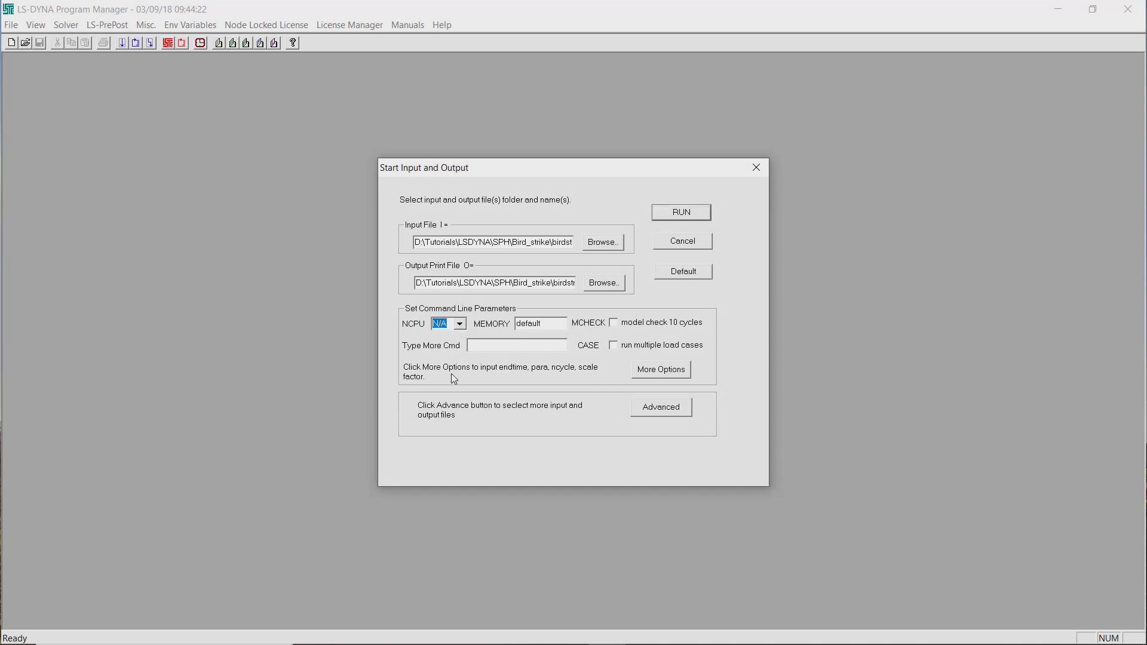
{"action": "left_click", "coordinate": [681, 213]}
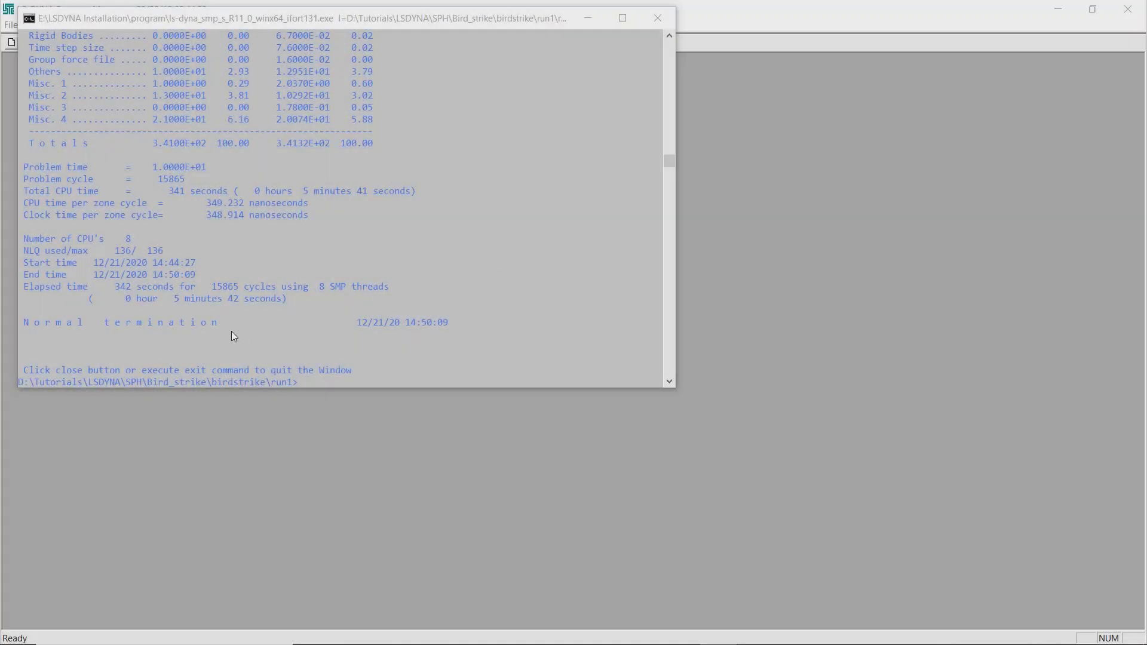
{"action": "left_click", "coordinate": [659, 23]}
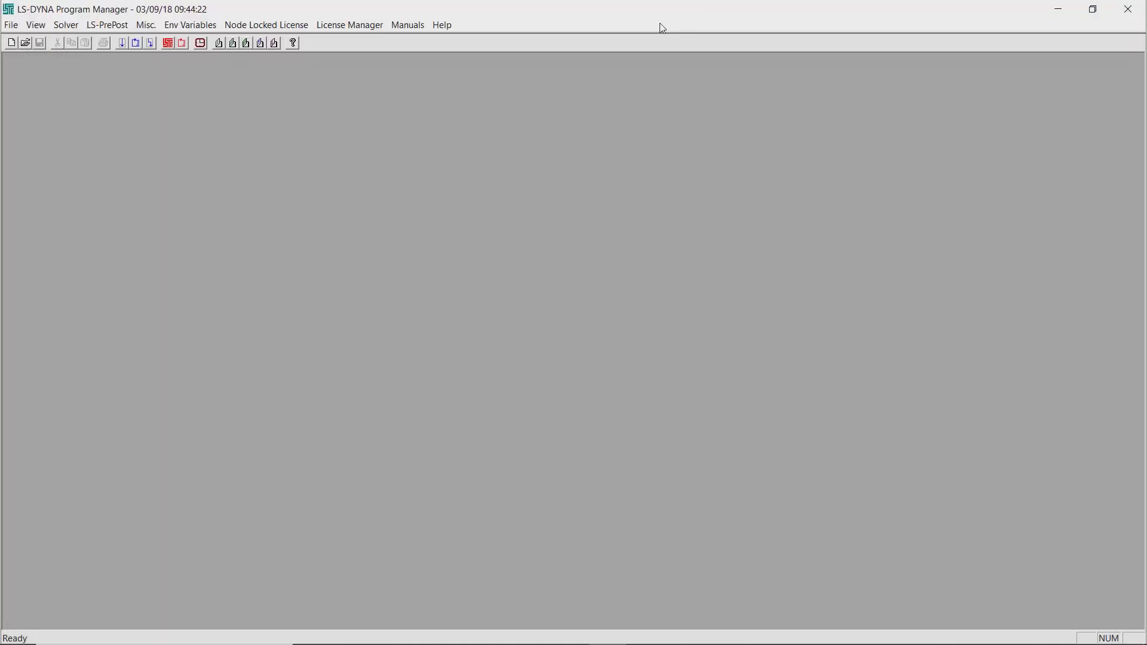
{"action": "left_click", "coordinate": [1127, 10]}
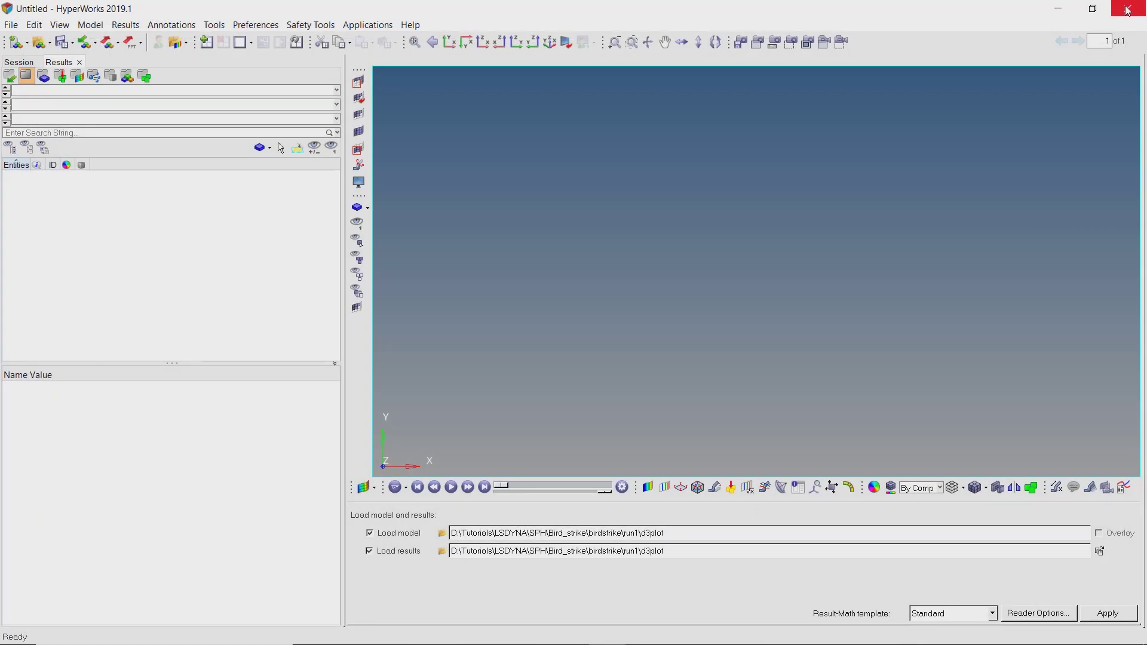
In HyperWorks, choose run1.k from the run1 folder as the model file to load
{"action": "left_click", "coordinate": [443, 534]}
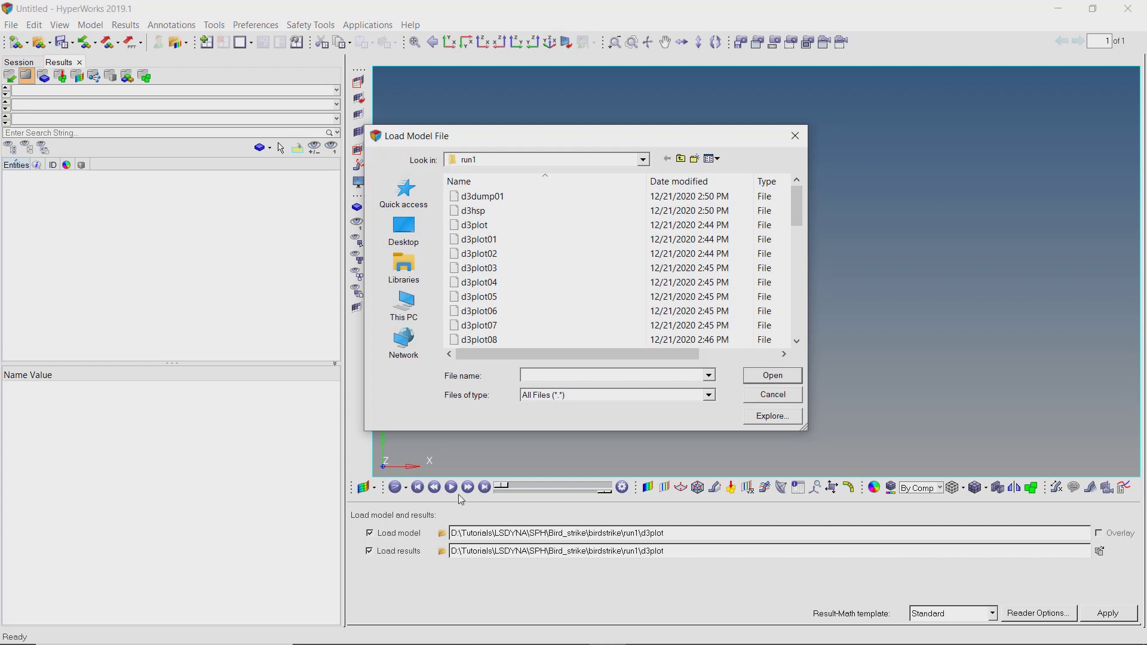
{"action": "scroll", "coordinate": [527, 278], "scroll_direction": "down", "scroll_amount": 10}
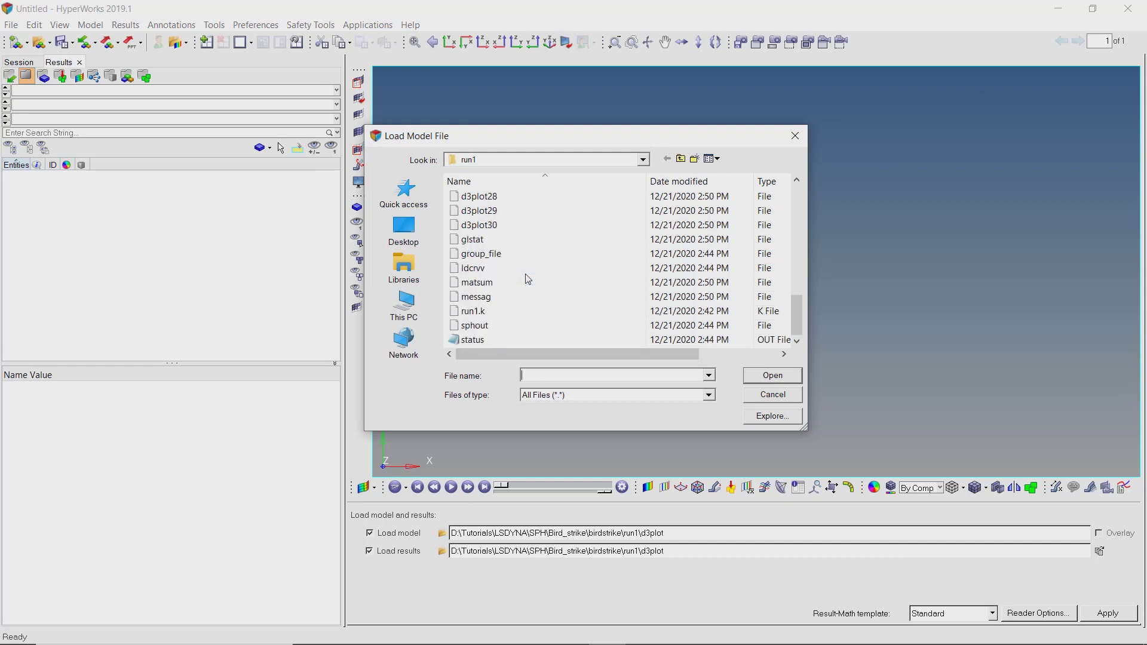
{"action": "left_click", "coordinate": [522, 311]}
{"action": "left_click", "coordinate": [770, 376]}
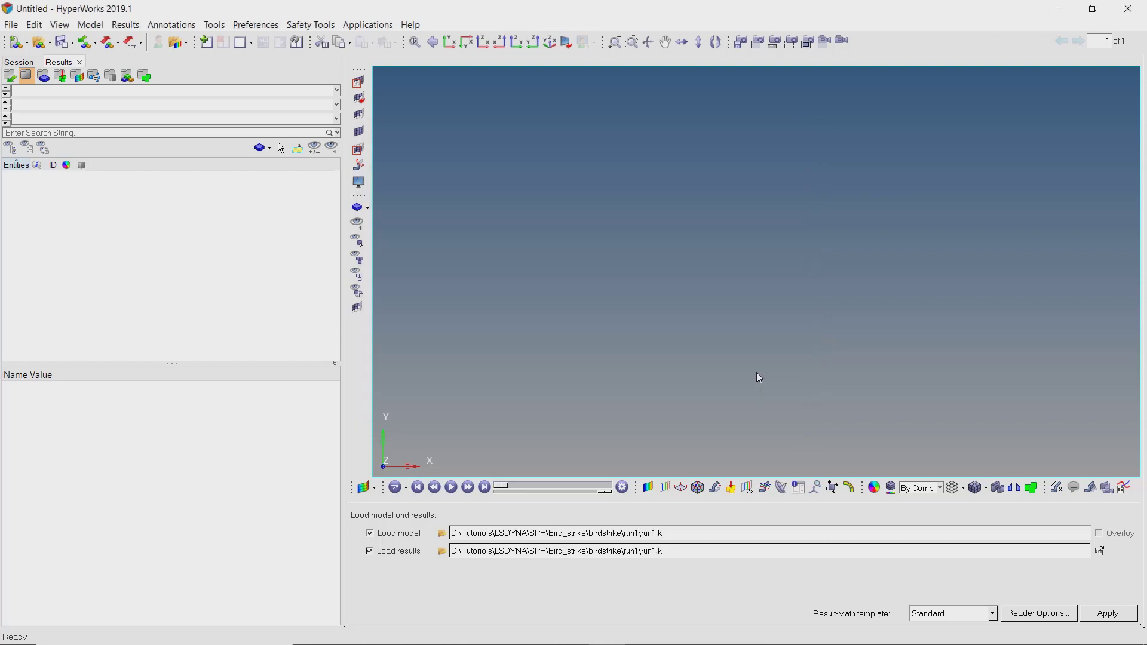
Choose d3plot from the run1 folder as the result file and load the model with its results
{"action": "left_click", "coordinate": [442, 552]}
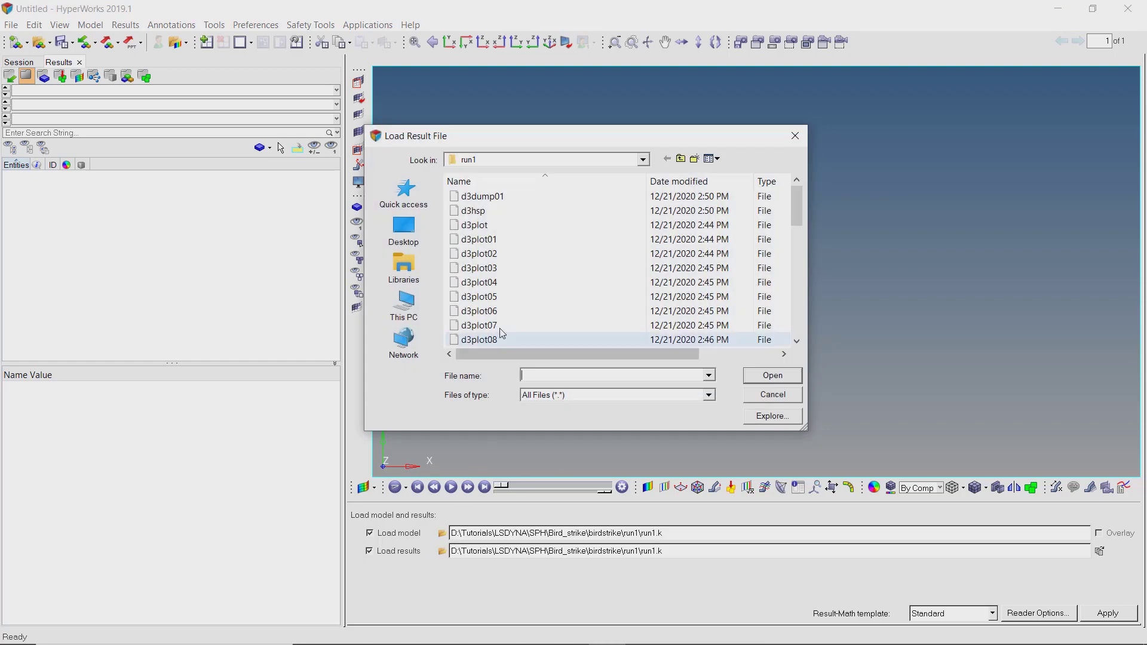
{"action": "left_click", "coordinate": [522, 226]}
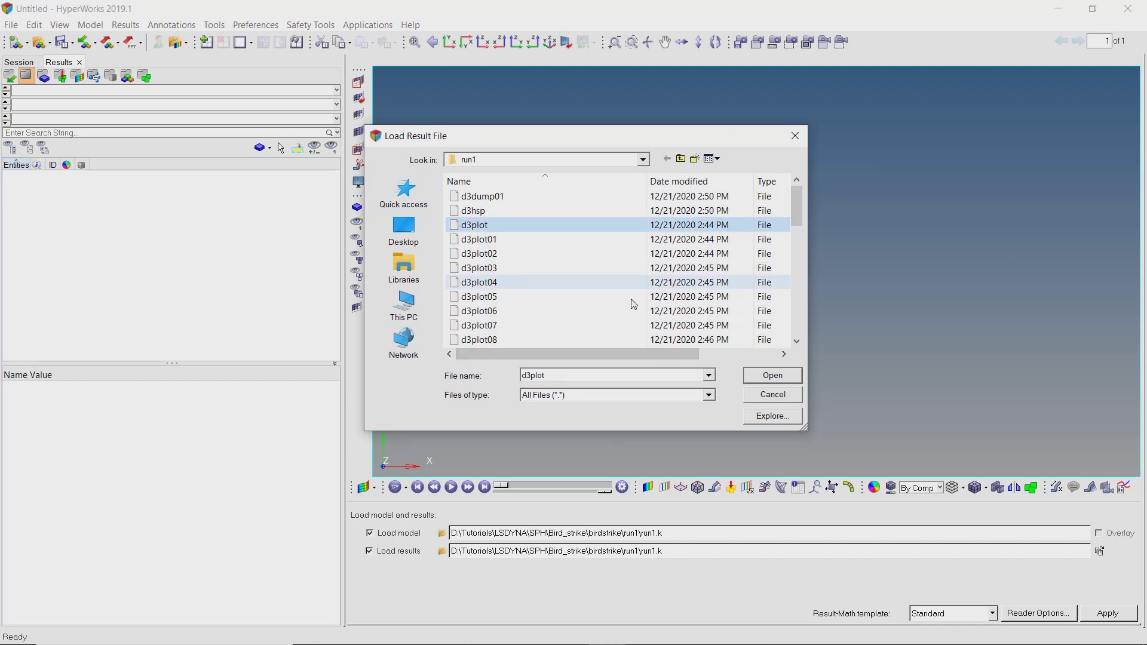
{"action": "left_click", "coordinate": [753, 378]}
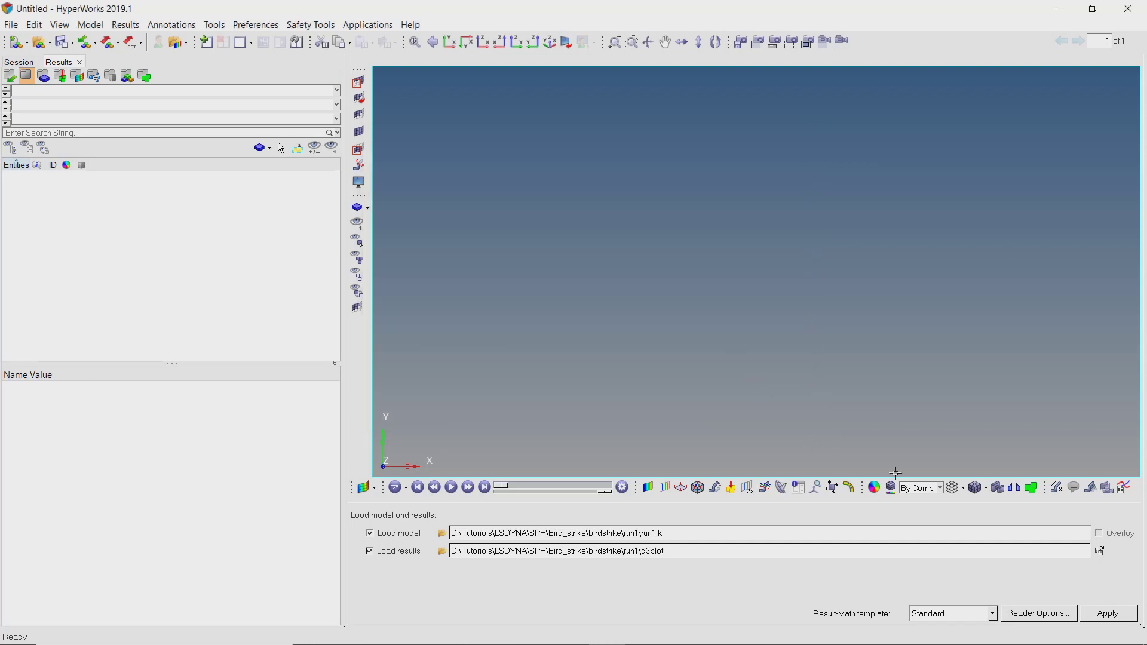
{"action": "left_click", "coordinate": [1118, 613]}
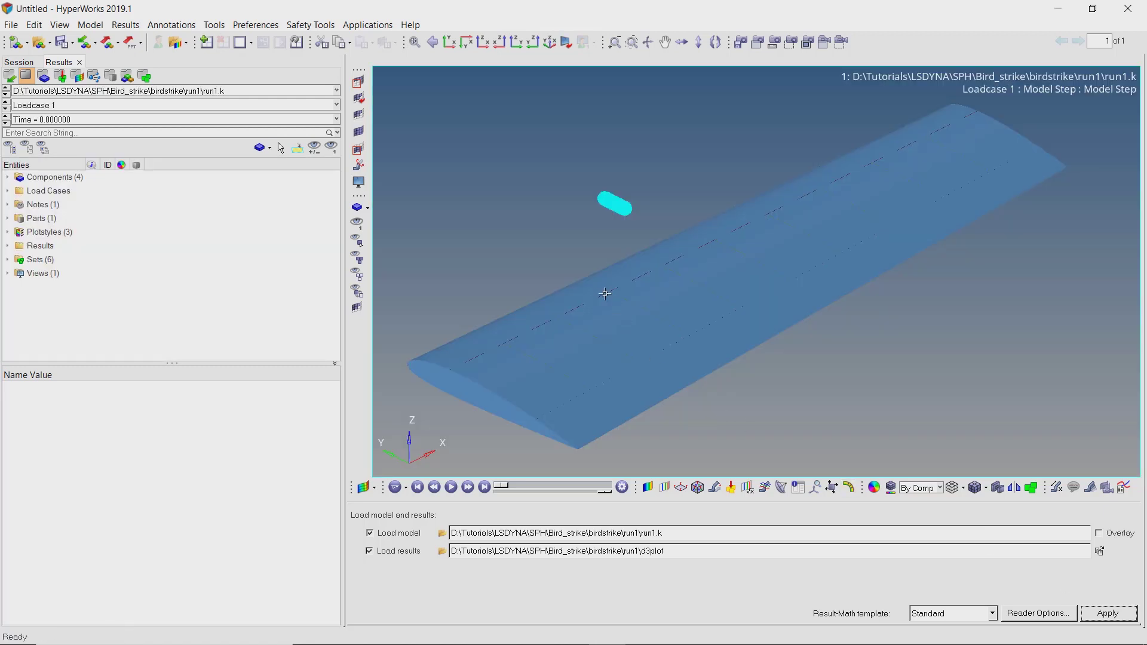
Create a new node set in the results model
{"action": "mouse_move", "coordinate": [602, 293]}
{"action": "left_mouse_down", "text": "ctrl"}
{"action": "mouse_move", "coordinate": [931, 310]}
{"action": "mouse_move", "coordinate": [661, 307]}
{"action": "mouse_move", "coordinate": [607, 351]}
{"action": "mouse_move", "coordinate": [609, 312]}
{"action": "mouse_move", "coordinate": [759, 333]}
{"action": "mouse_move", "coordinate": [816, 316]}
{"action": "mouse_move", "coordinate": [796, 325]}
{"action": "left_mouse_up", "text": "ctrl"}
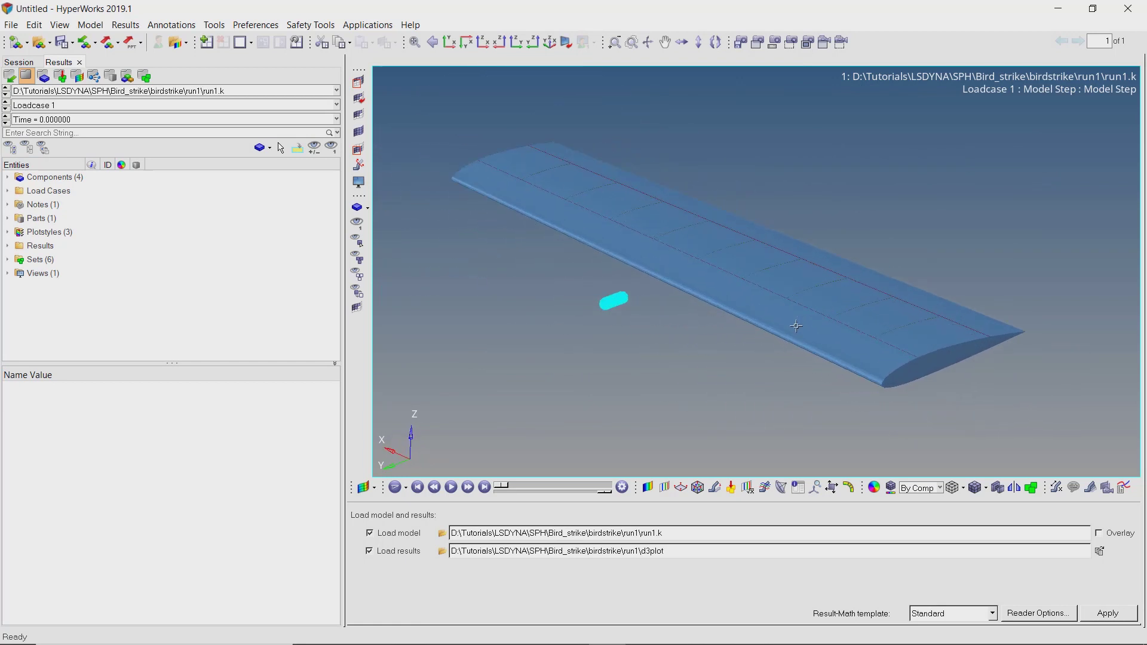
{"action": "right_click", "coordinate": [294, 191]}
{"action": "mouse_move", "coordinate": [401, 195]}
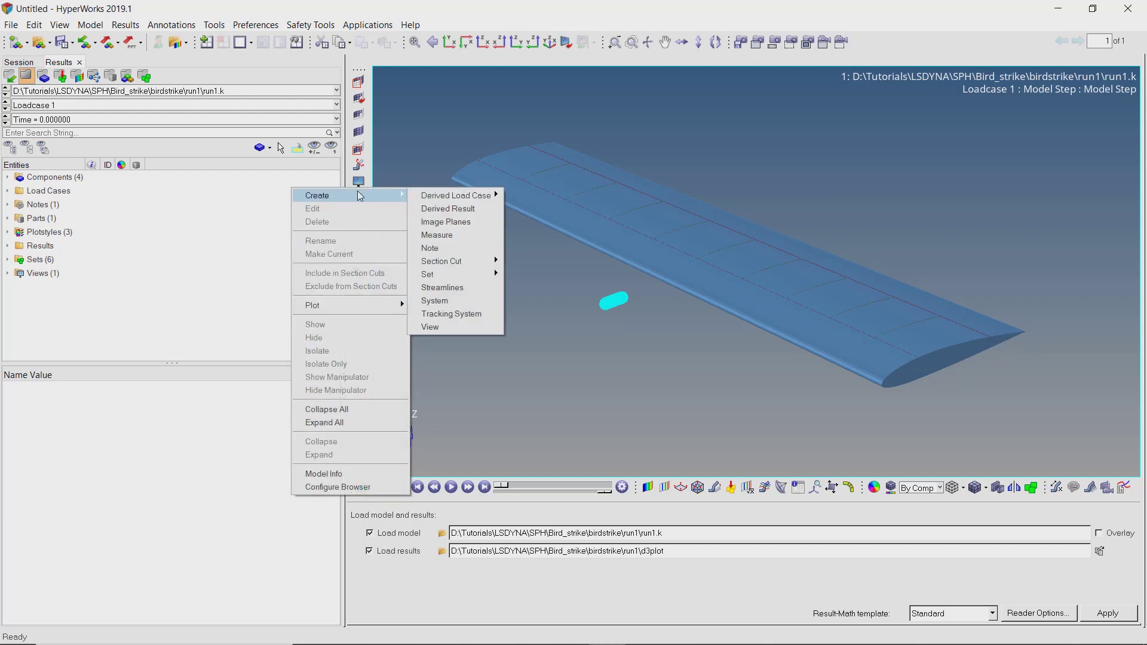
{"action": "mouse_move", "coordinate": [472, 271]}
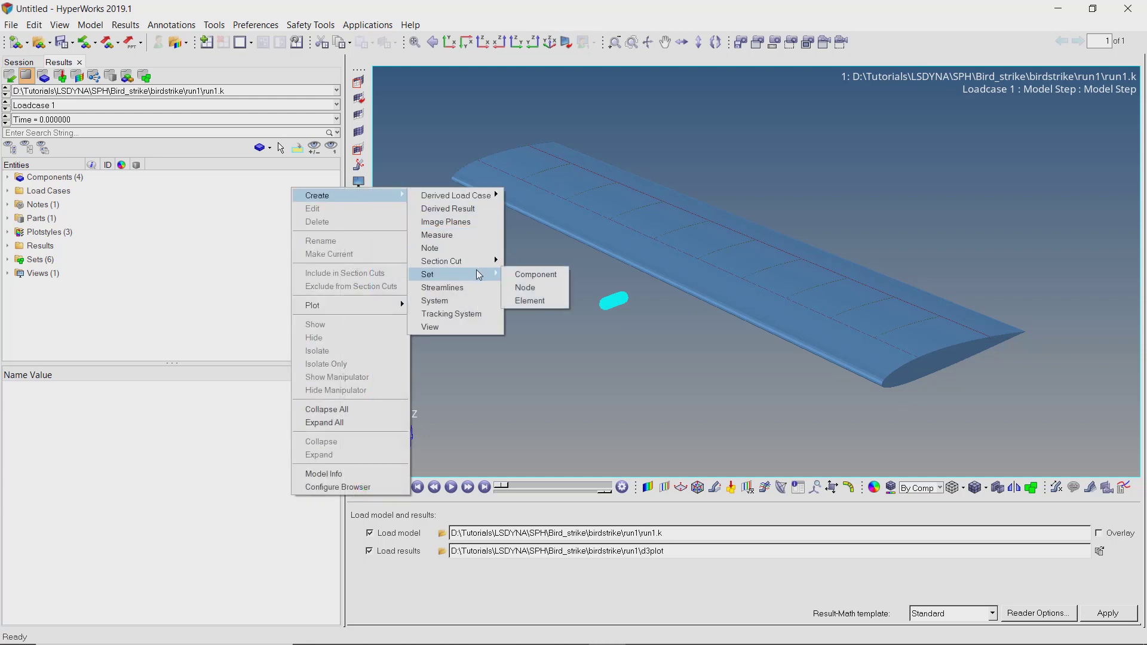
{"action": "left_click", "coordinate": [527, 288]}
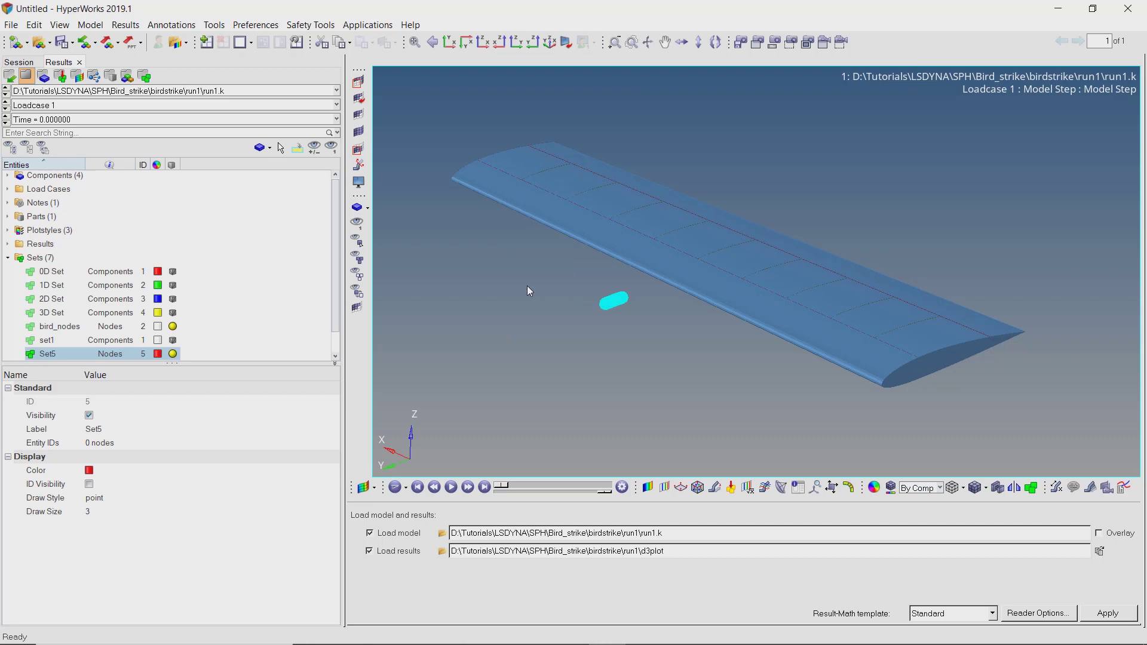
Add all nodes of component ID 4 to the new node set
{"action": "left_click", "coordinate": [210, 442]}
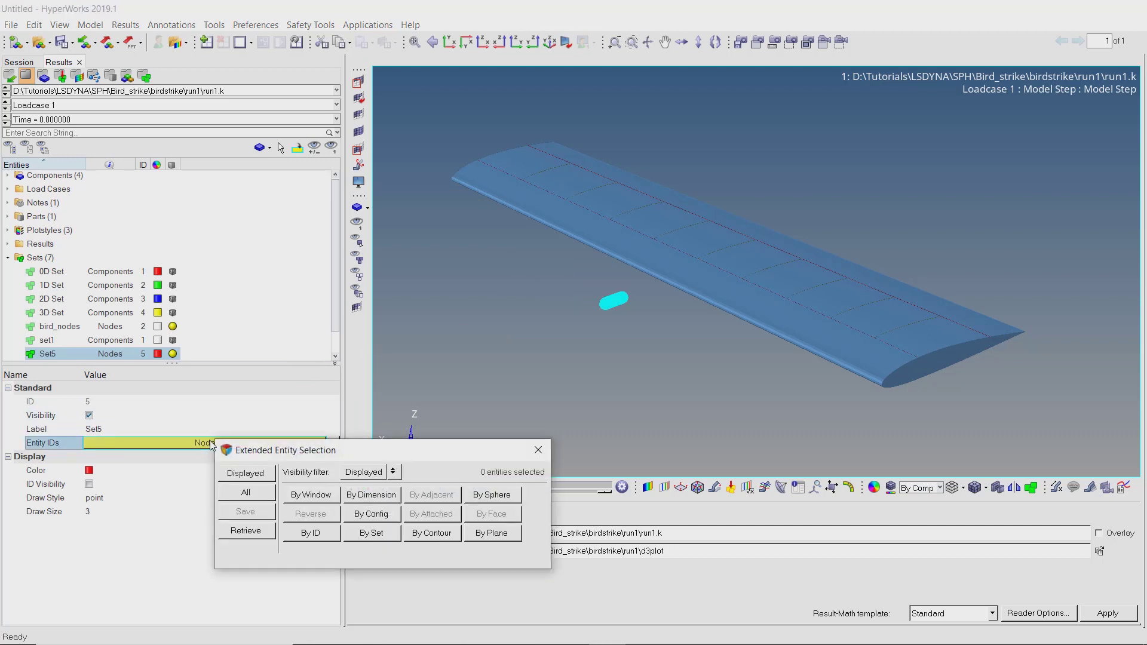
{"action": "left_click", "coordinate": [294, 537]}
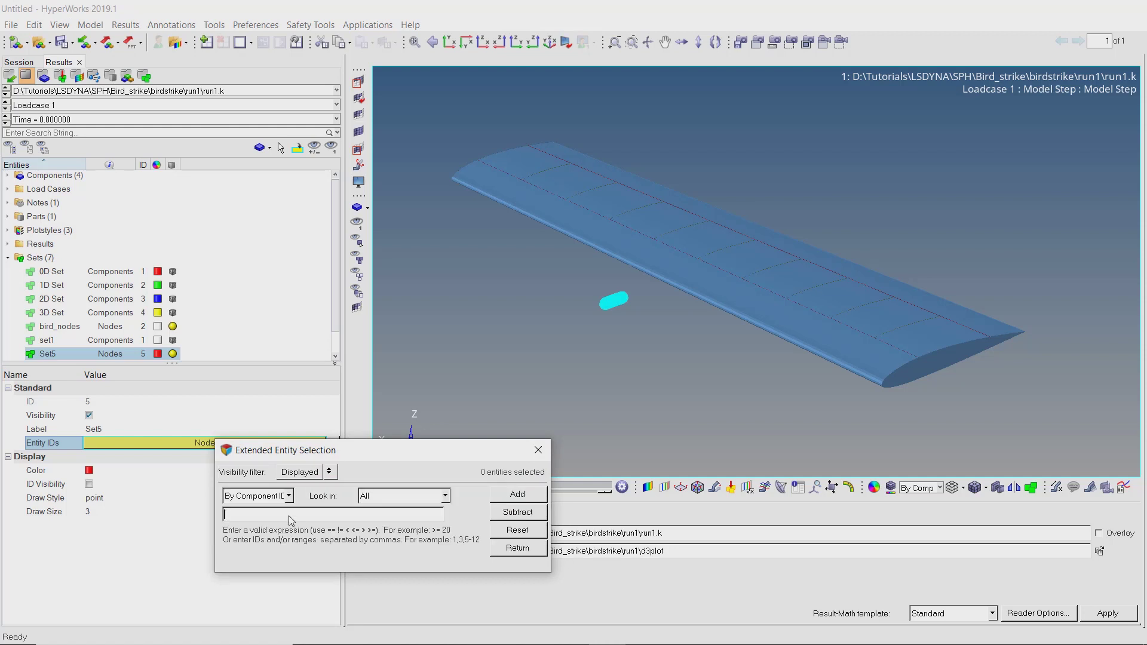
{"action": "type", "text": "4"}
{"action": "left_click", "coordinate": [503, 499]}
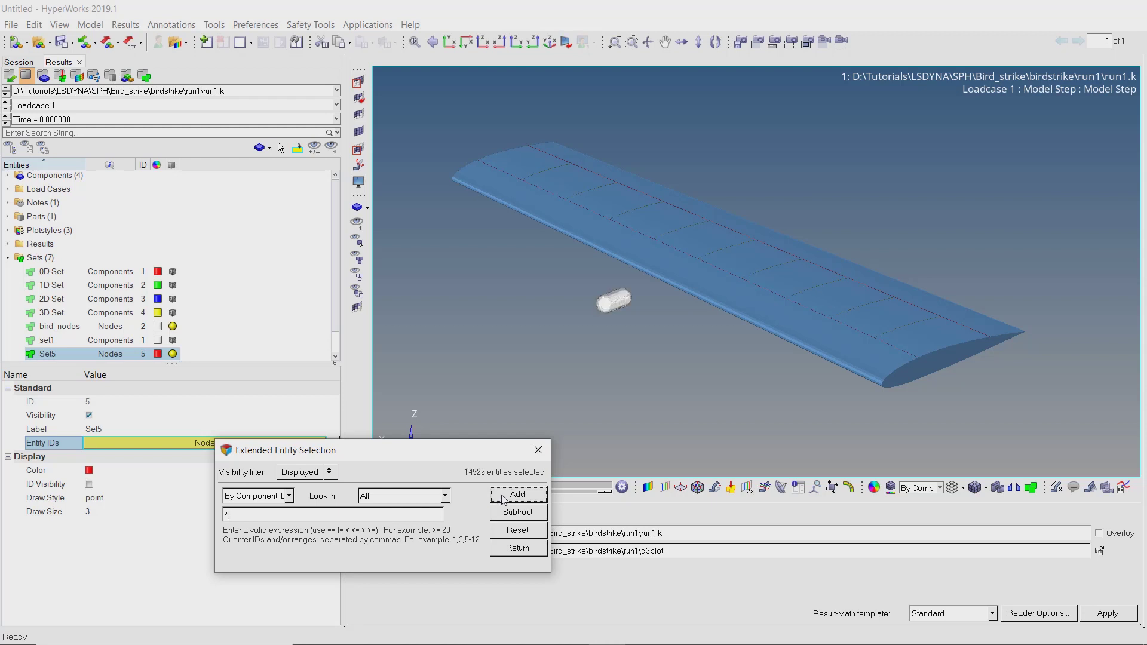
{"action": "left_click", "coordinate": [517, 548]}
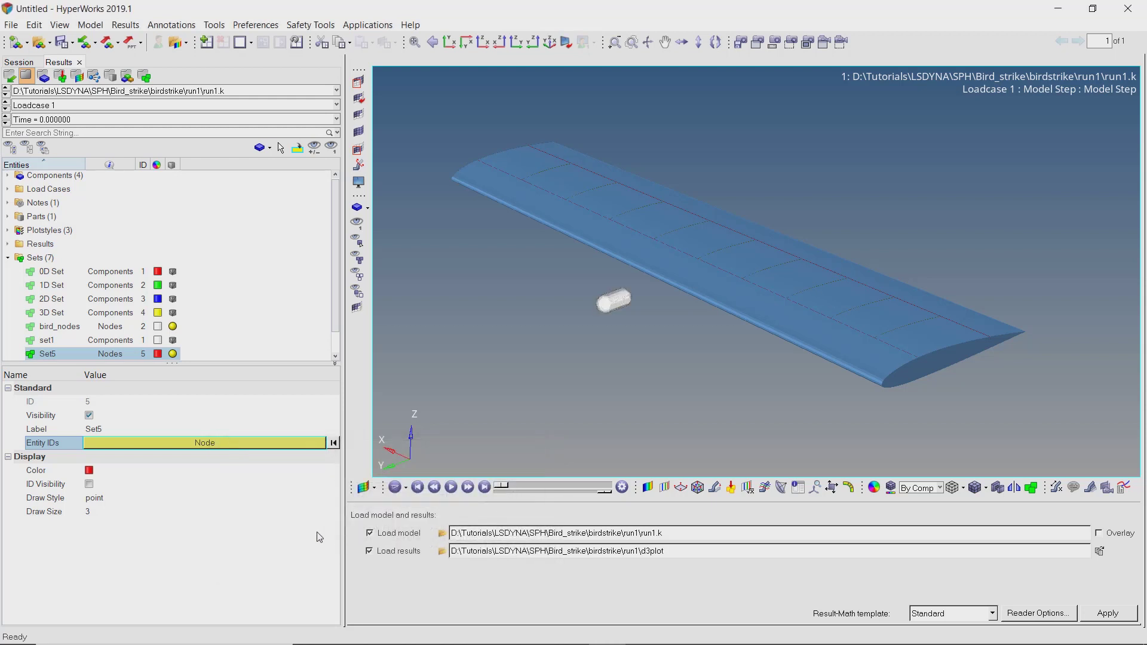
Set the new node set's draw style to sphere and its draw size to 5
{"action": "left_click", "coordinate": [203, 498]}
{"action": "left_click", "coordinate": [201, 503]}
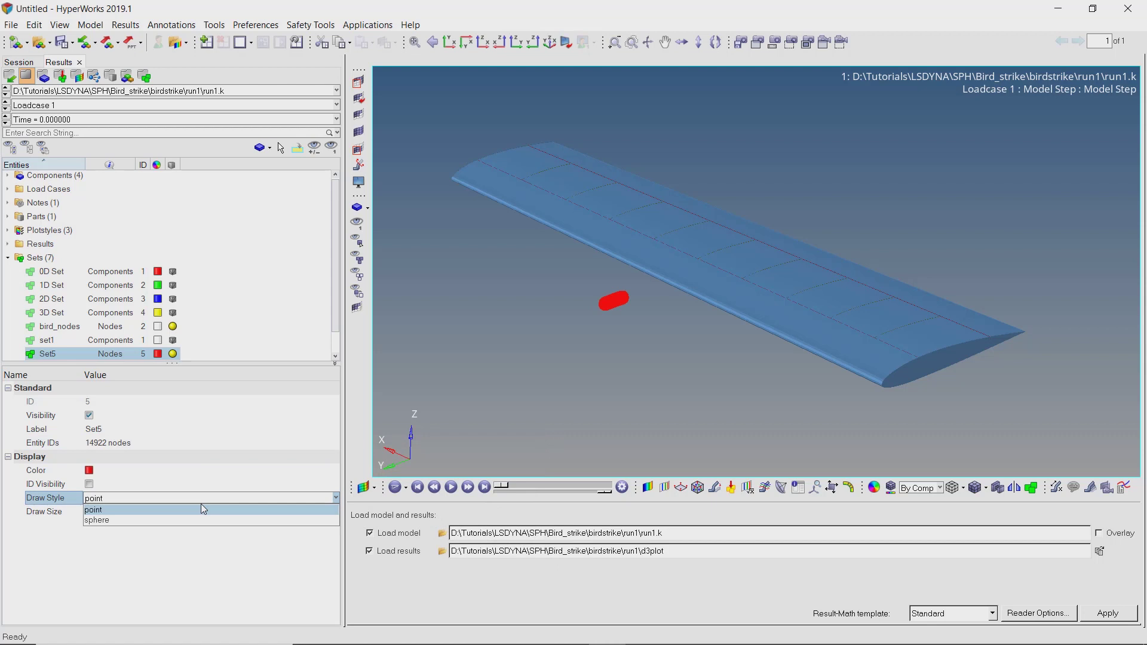
{"action": "left_click", "coordinate": [200, 519]}
{"action": "left_click", "coordinate": [200, 512]}
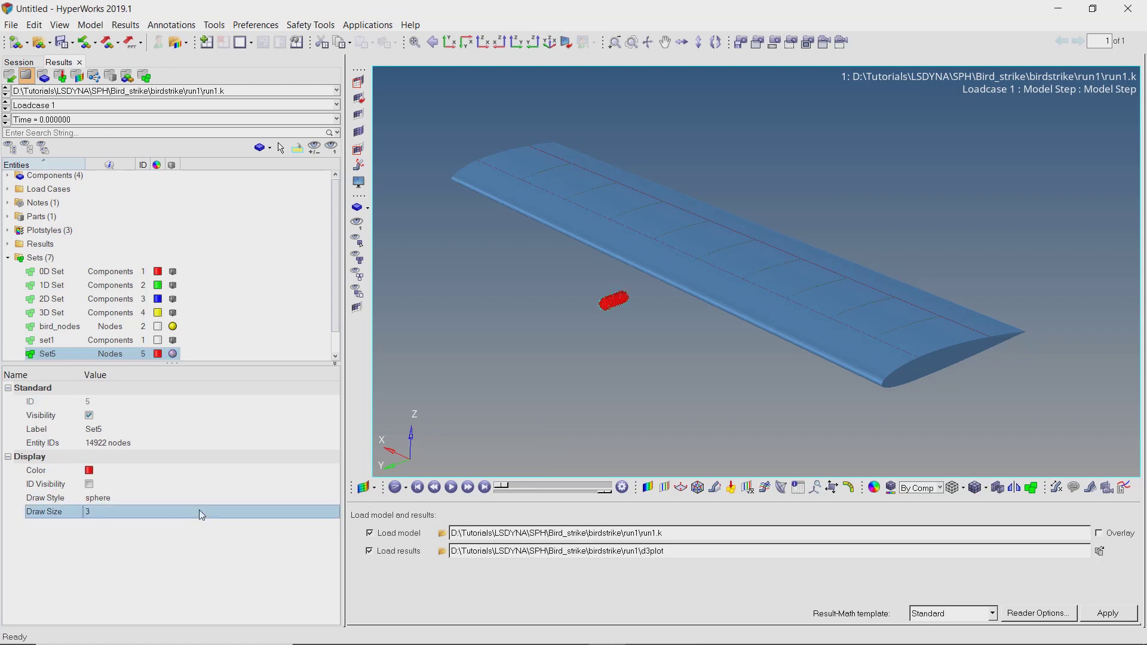
{"action": "left_click", "coordinate": [201, 512]}
{"action": "type", "text": "5"}
{"action": "key", "text": "Return"}
Colour the new node set dark grey and set its draw size to 10
{"action": "left_click", "coordinate": [158, 354]}
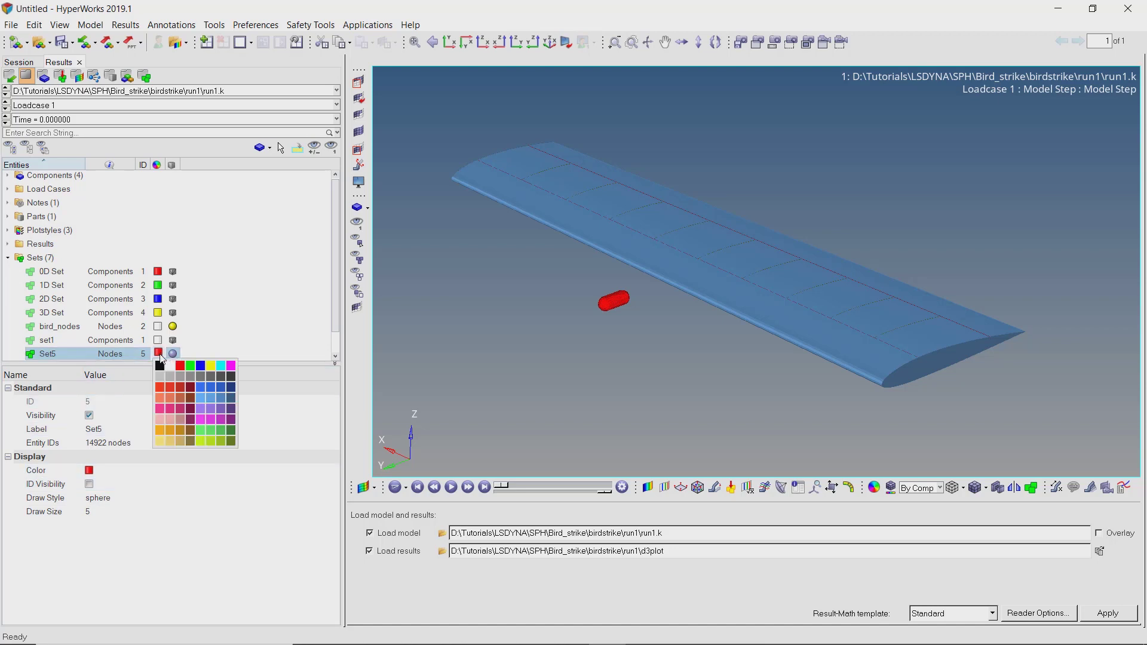
{"action": "left_click", "coordinate": [212, 381]}
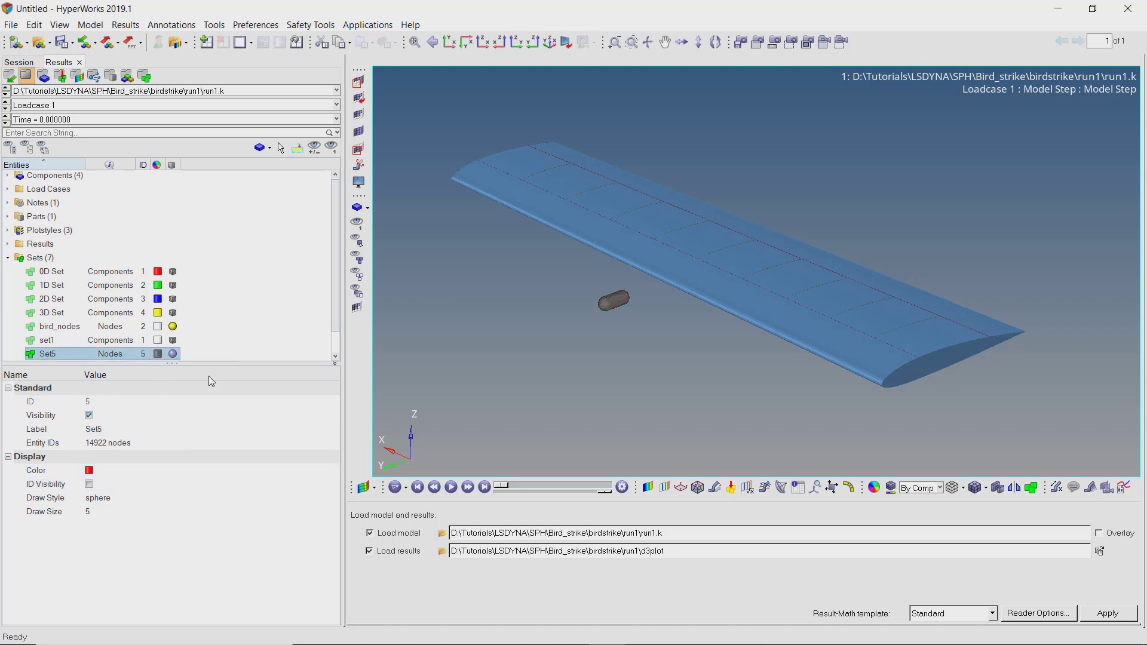
{"action": "scroll", "coordinate": [563, 316], "scroll_direction": "up", "scroll_amount": 5}
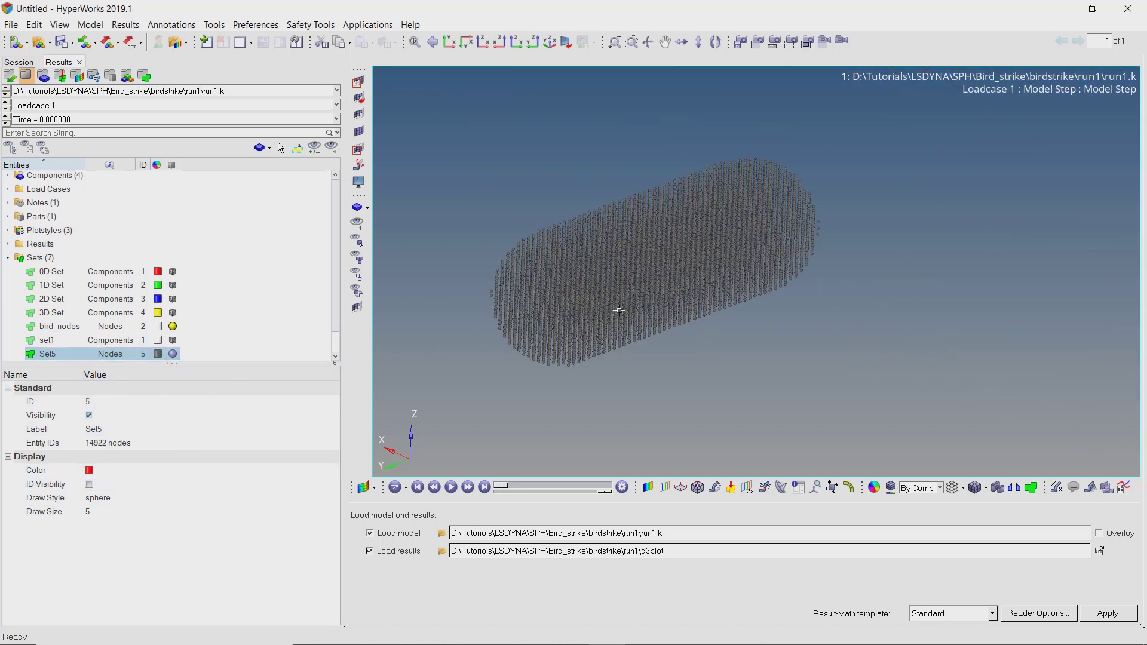
{"action": "left_click", "coordinate": [164, 511]}
{"action": "type", "text": "10"}
{"action": "key", "text": "Return"}
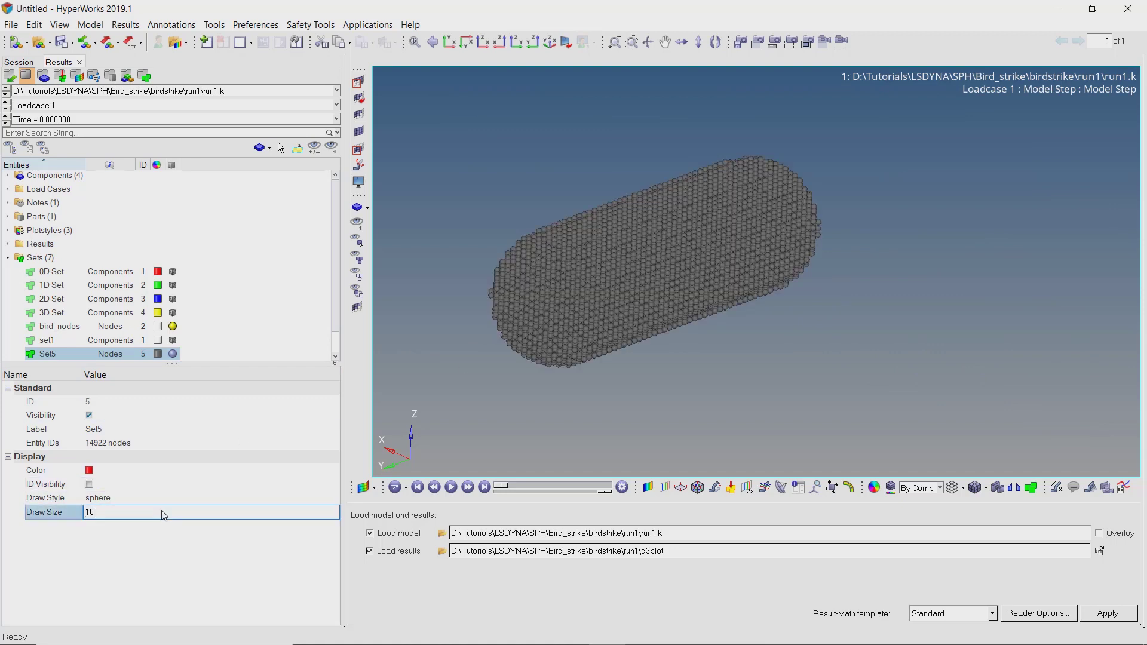
Apply a Displacement magnitude contour to the model in the analysis system
{"action": "scroll", "coordinate": [615, 325], "scroll_direction": "down", "scroll_amount": 5}
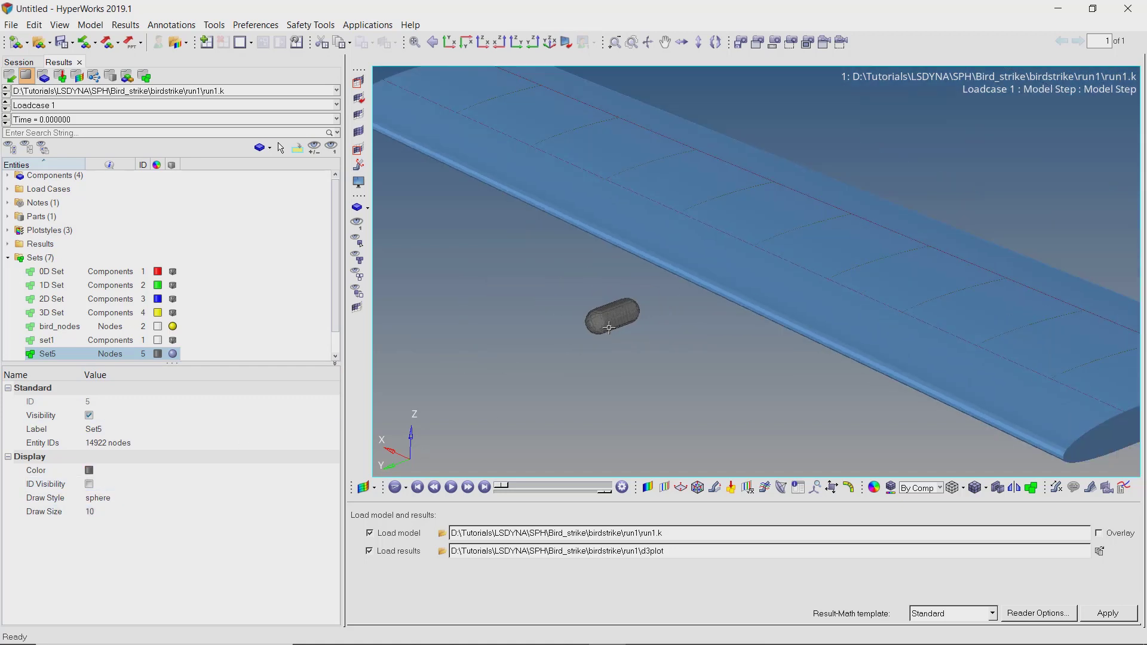
{"action": "left_click", "coordinate": [647, 488]}
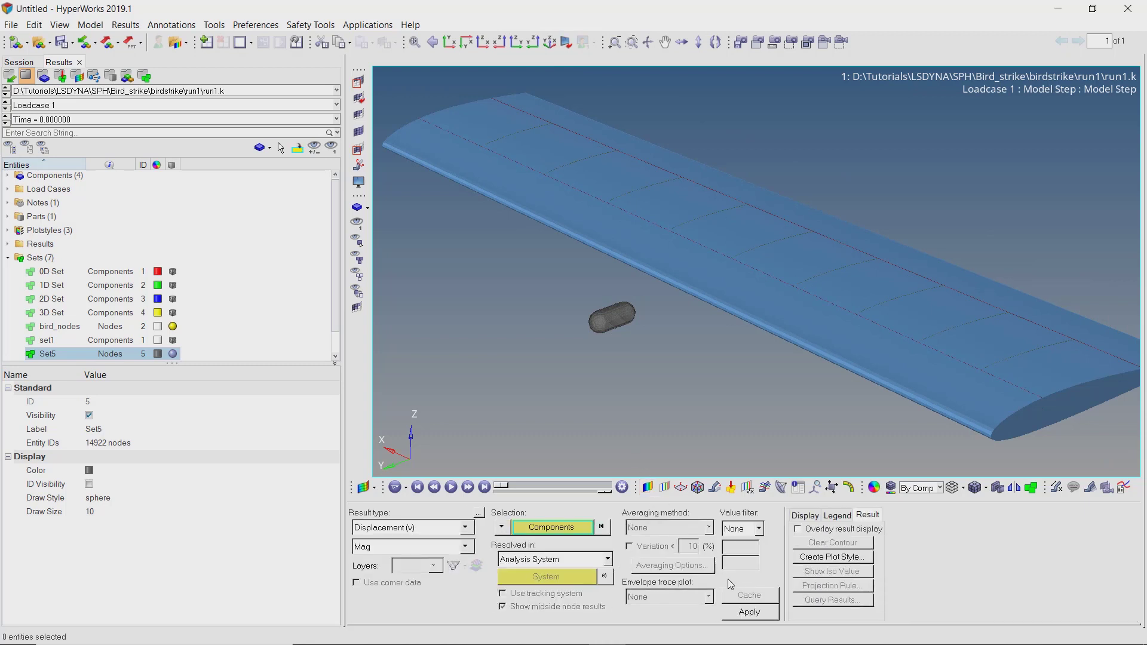
{"action": "left_click", "coordinate": [748, 613]}
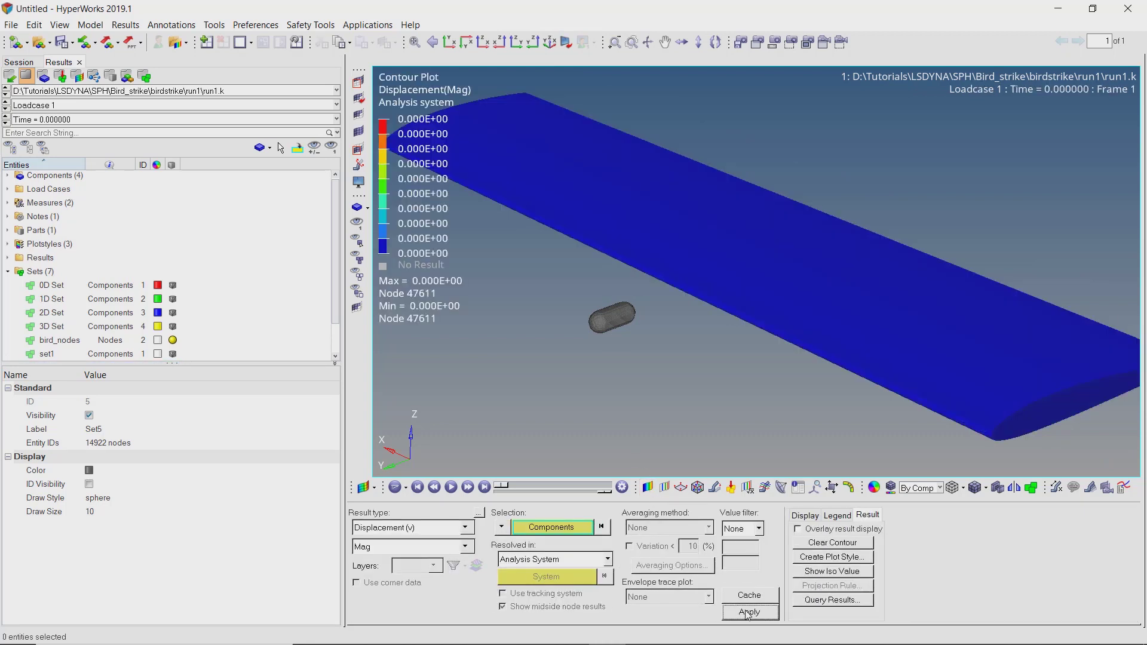
Set the contour legend type to Dynamic Scale
{"action": "right_click", "coordinate": [421, 174]}
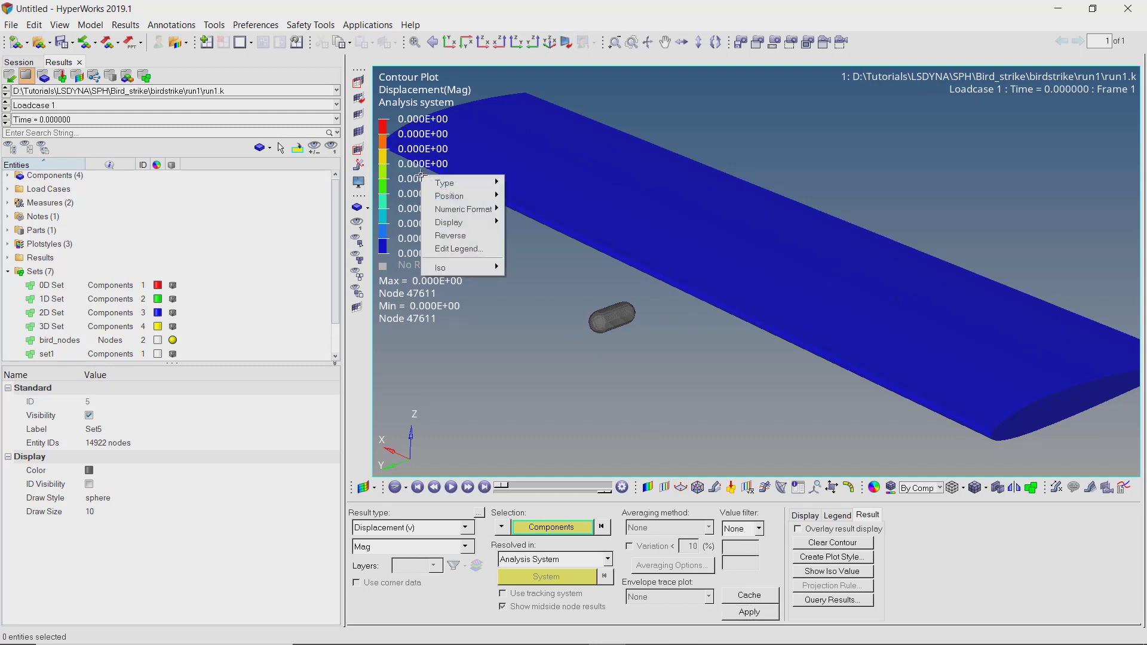
{"action": "mouse_move", "coordinate": [459, 182]}
{"action": "left_click", "coordinate": [526, 197]}
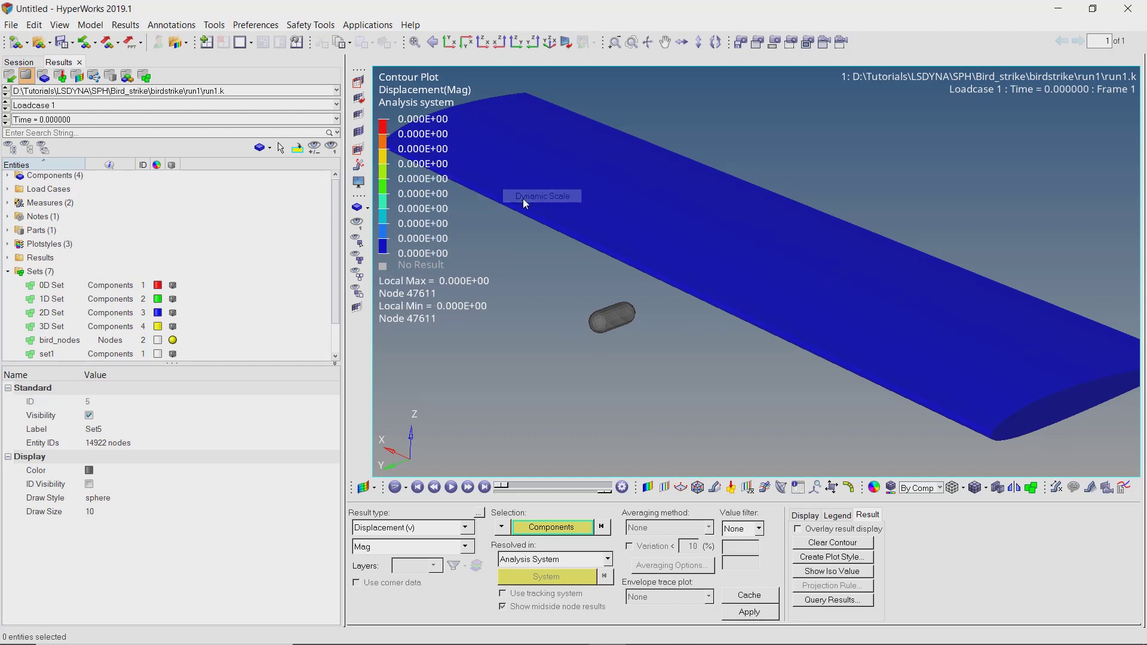
Change the contour legend's numeric format from scientific to fixed decimal notation and play the bird strike animation
{"action": "right_click", "coordinate": [417, 185]}
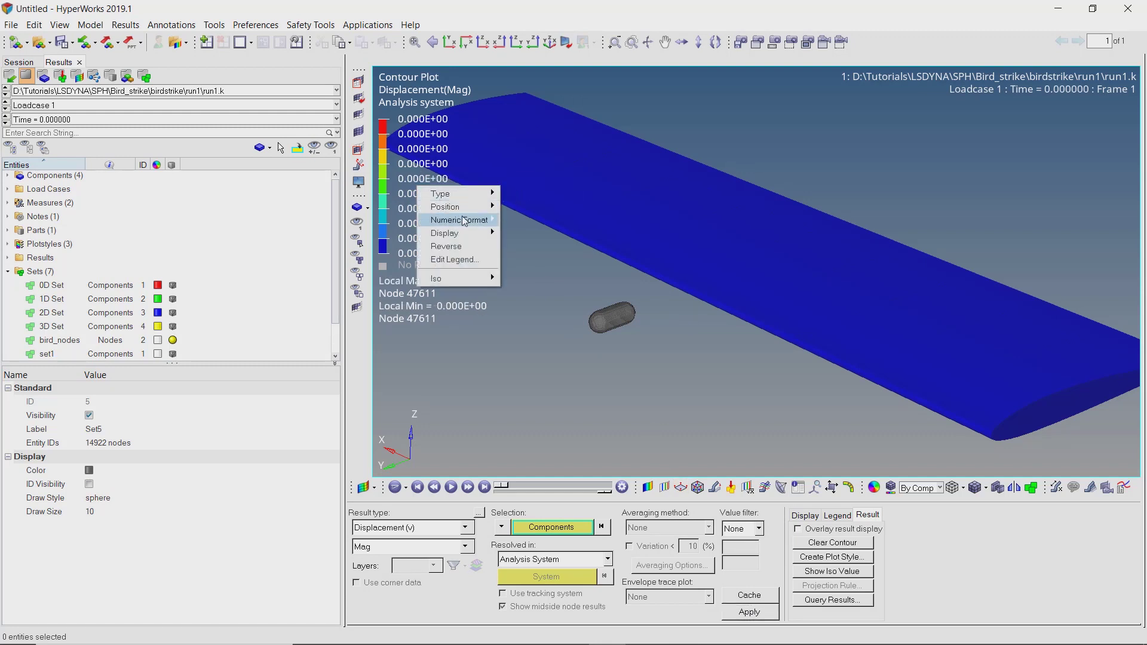
{"action": "mouse_move", "coordinate": [458, 220]}
{"action": "left_click", "coordinate": [521, 247]}
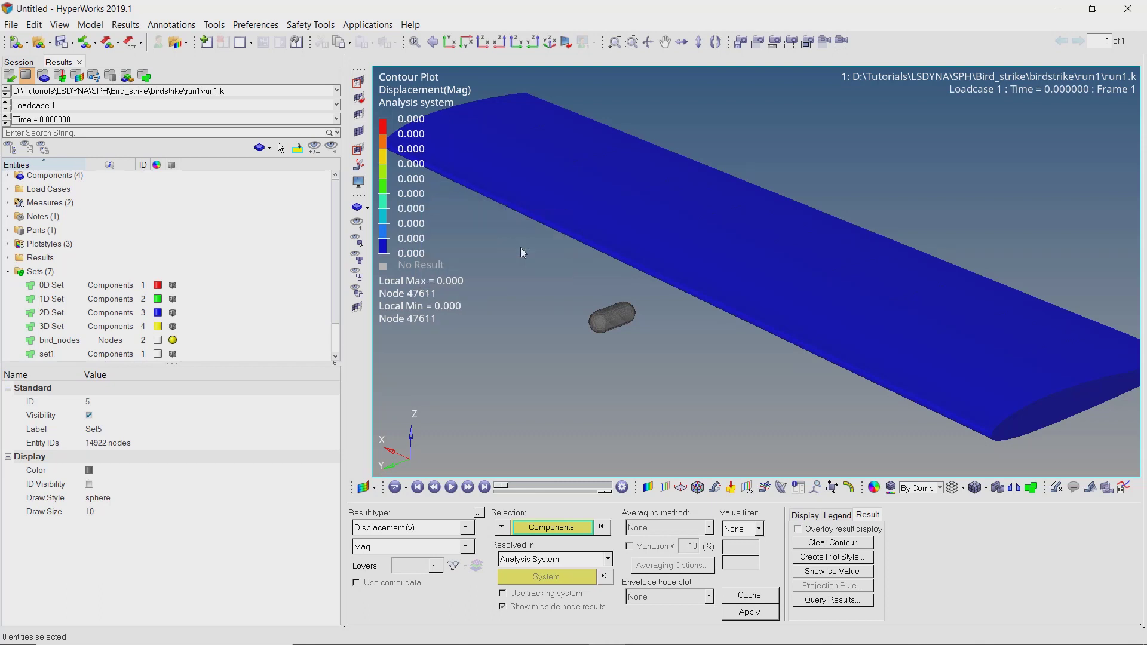
{"action": "left_click", "coordinate": [458, 493]}
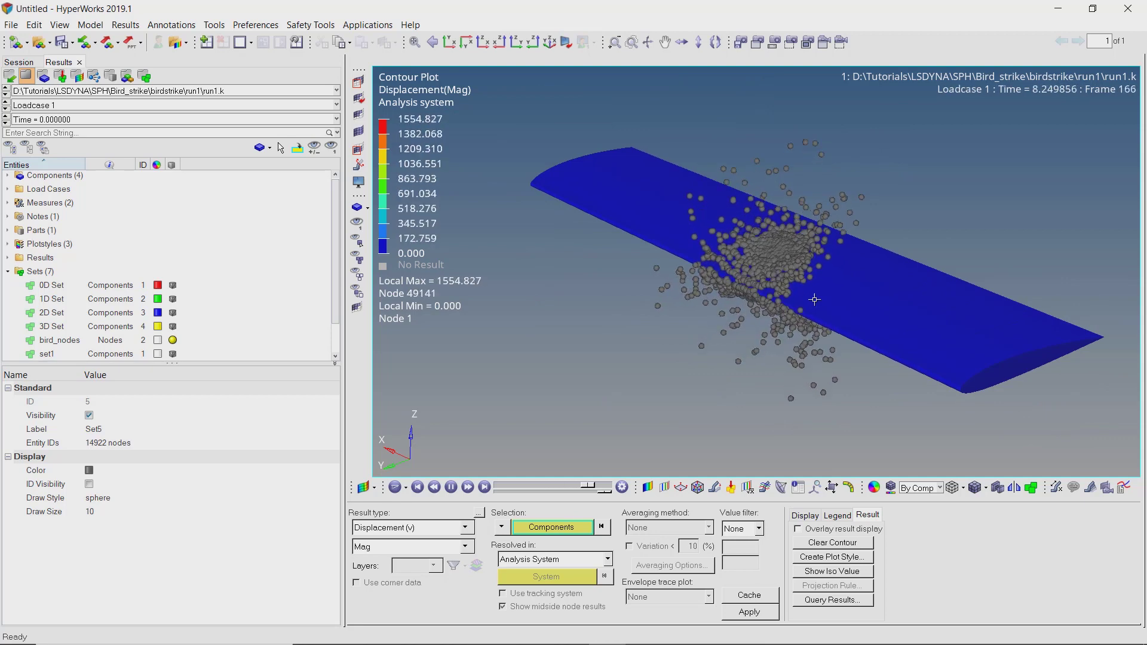
{"action": "scroll", "coordinate": [814, 299], "scroll_direction": "up", "scroll_amount": 2}
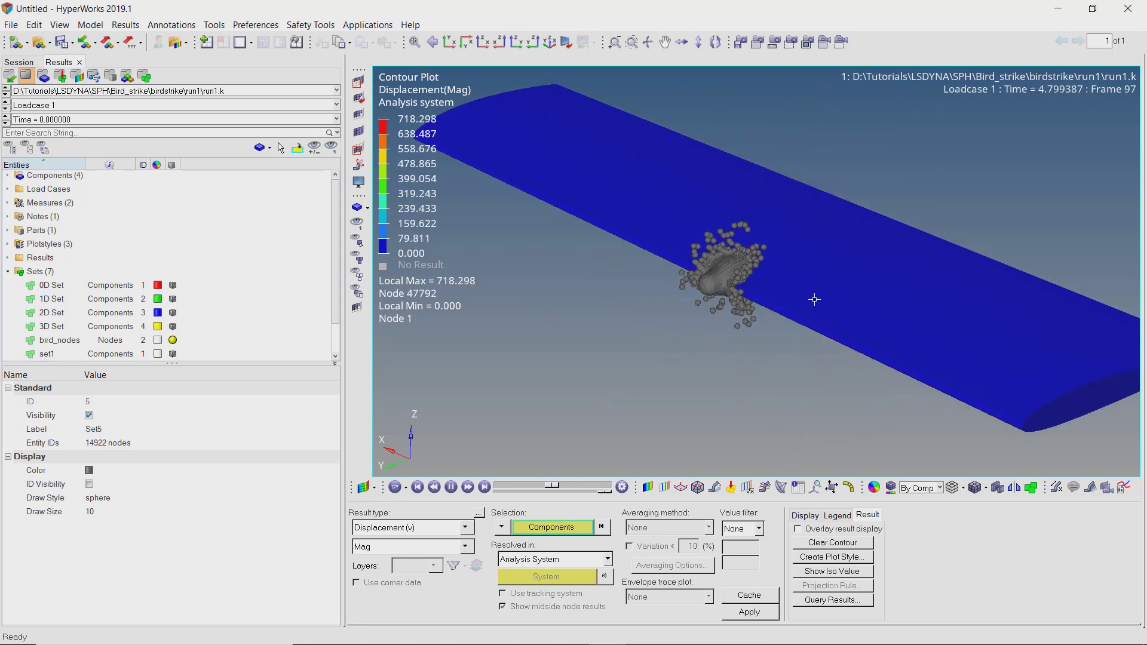
Apply a von Mises Stress contour to the model using the Simple averaging method
{"action": "left_click", "coordinate": [464, 527]}
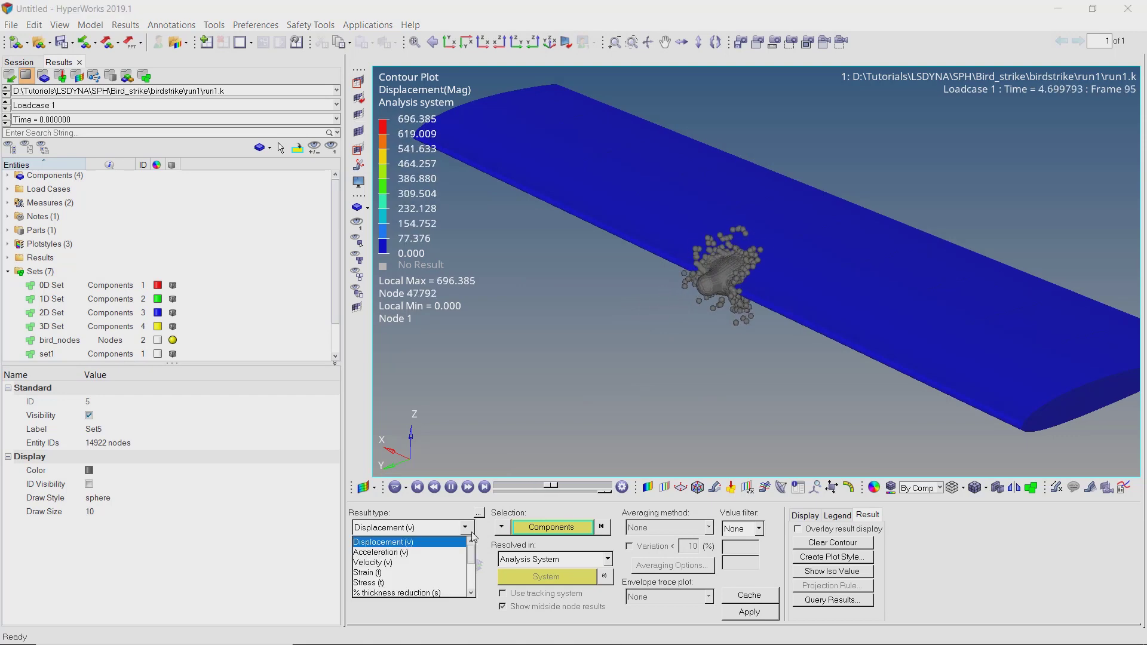
{"action": "left_click", "coordinate": [367, 582]}
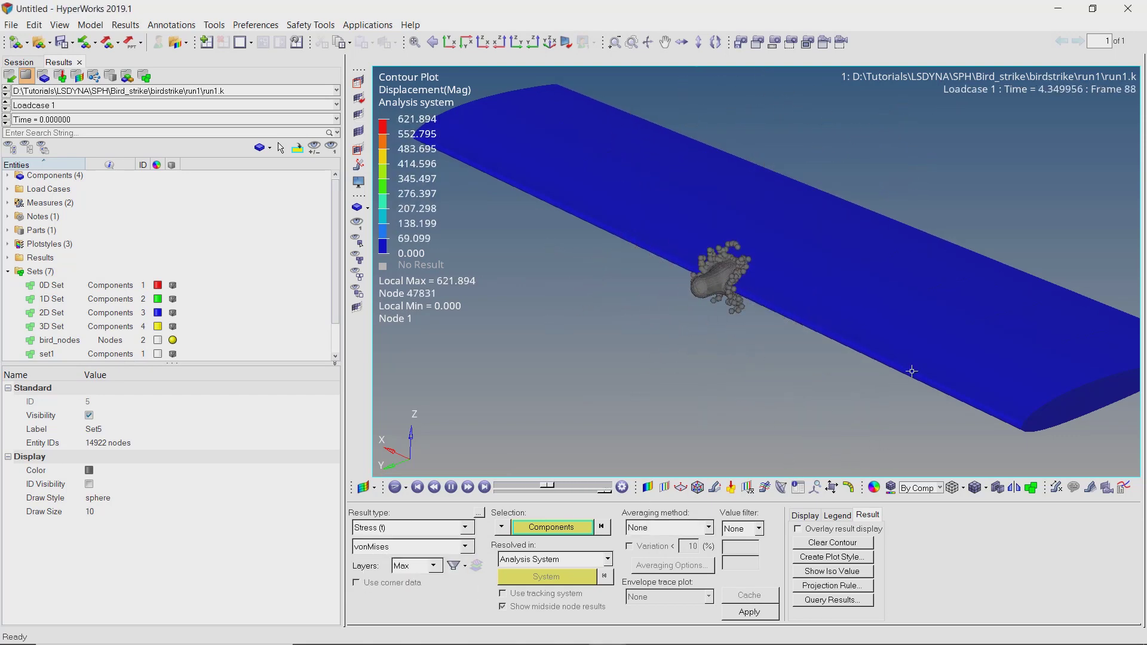
{"action": "left_click", "coordinate": [637, 531]}
{"action": "left_click", "coordinate": [640, 557]}
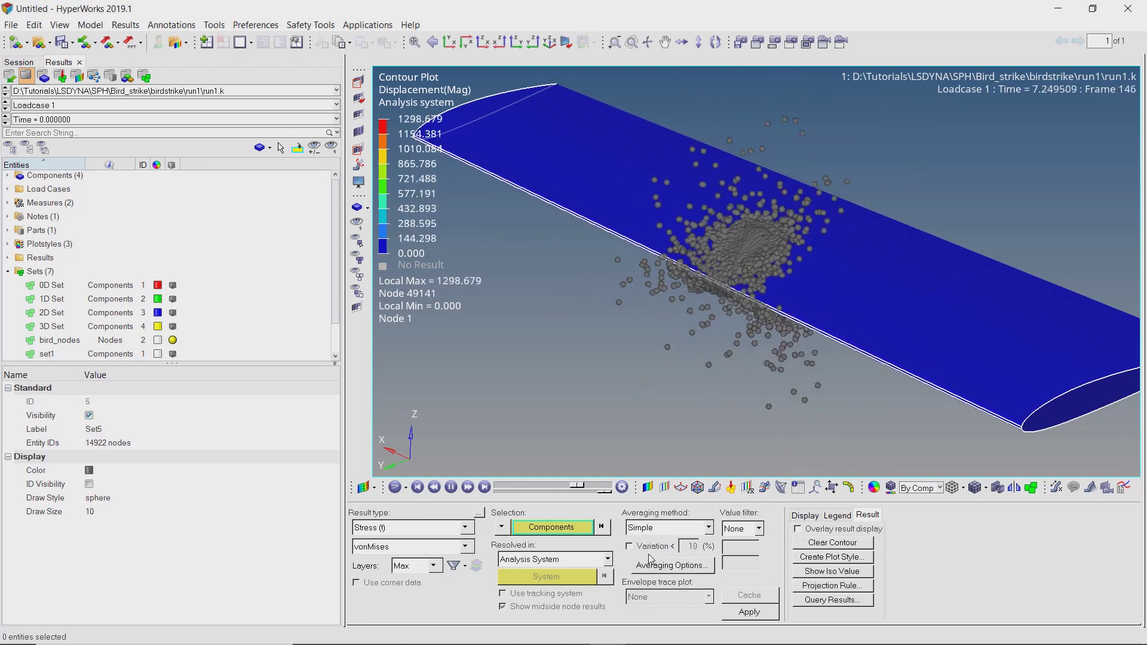
{"action": "left_click", "coordinate": [760, 615]}
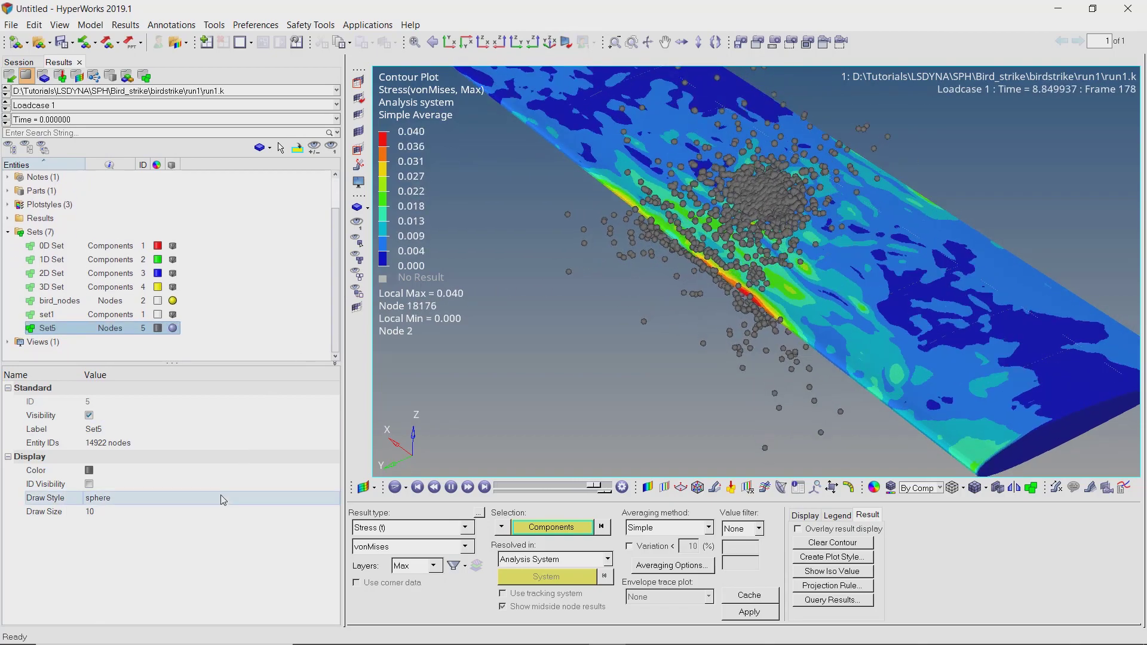
Set the draw size of the bird's sphere node set Set5 to 5
{"action": "left_click", "coordinate": [221, 508]}
{"action": "type", "text": "5"}
{"action": "key", "text": "Return"}
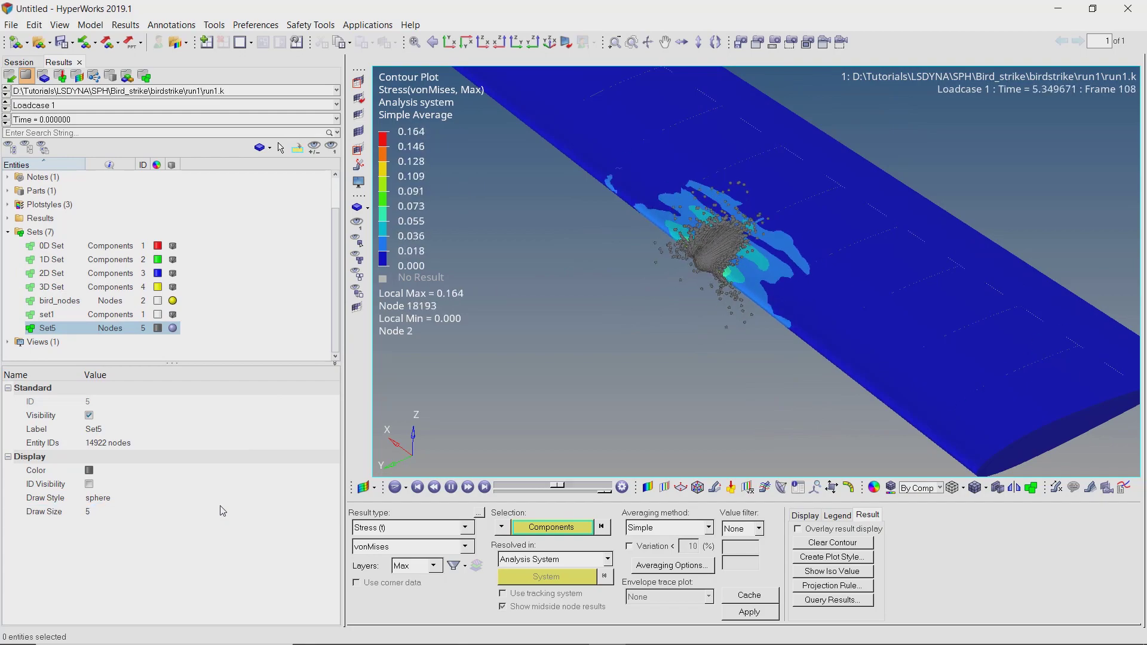
{"action": "right_click_drag", "start_coordinate": [786, 308], "coordinate": [746, 308], "text": "ctrl"}
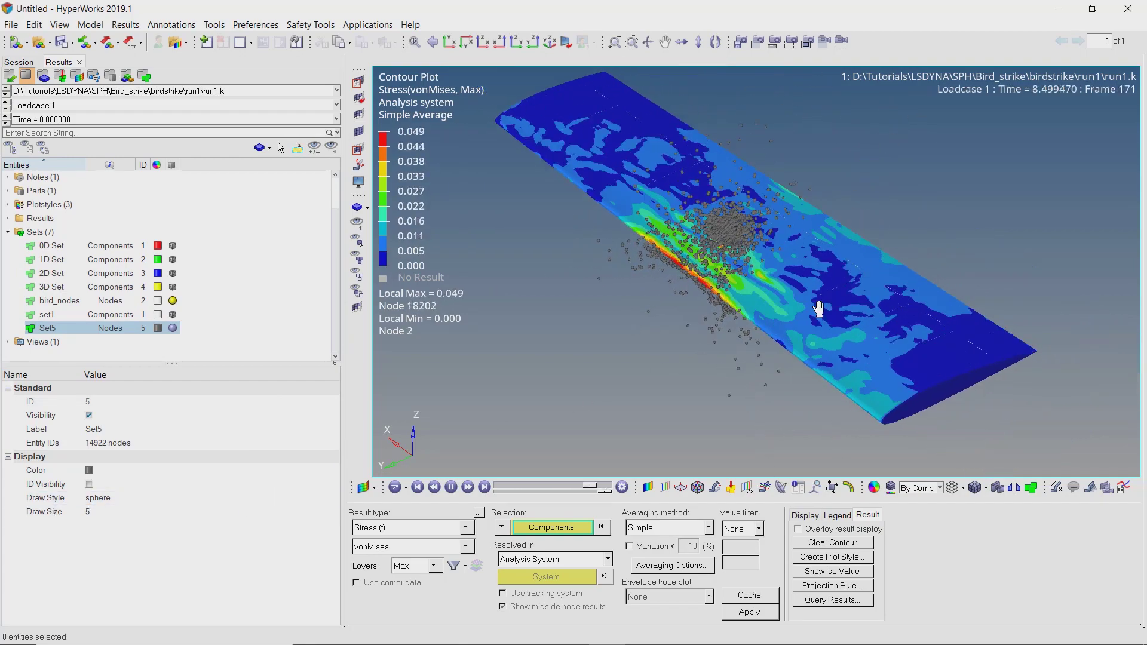